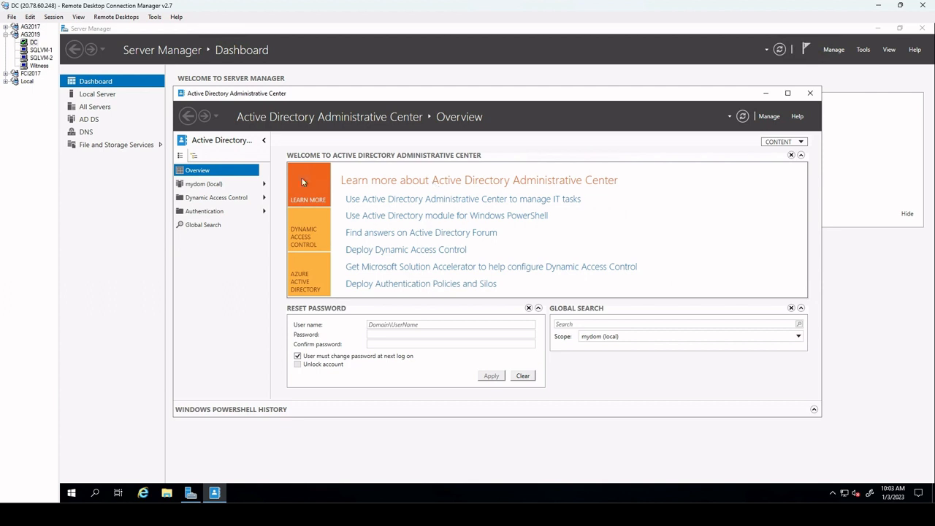
Start a new user in the mydom (local) domain with install as first name and SamAccountName logon
{"action": "left_click", "coordinate": [192, 185]}
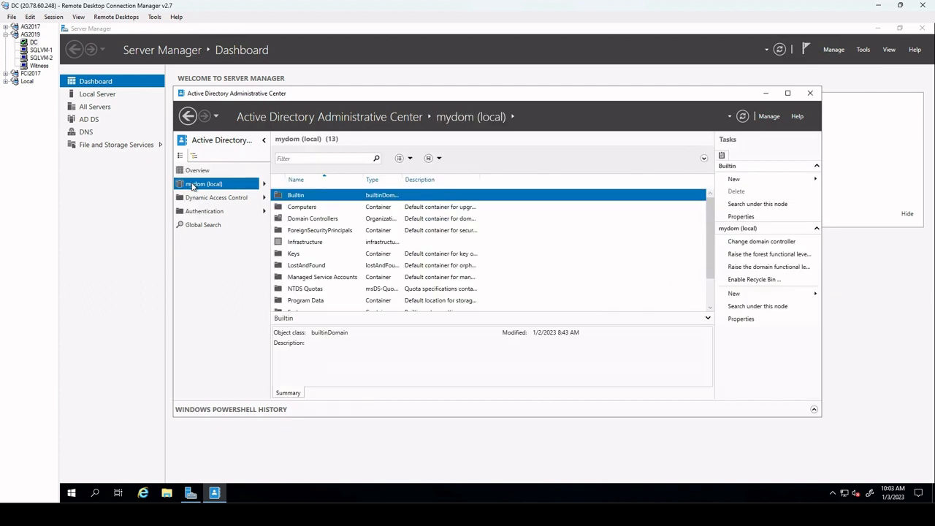
{"action": "scroll", "coordinate": [287, 245], "scroll_direction": "down", "scroll_amount": 1}
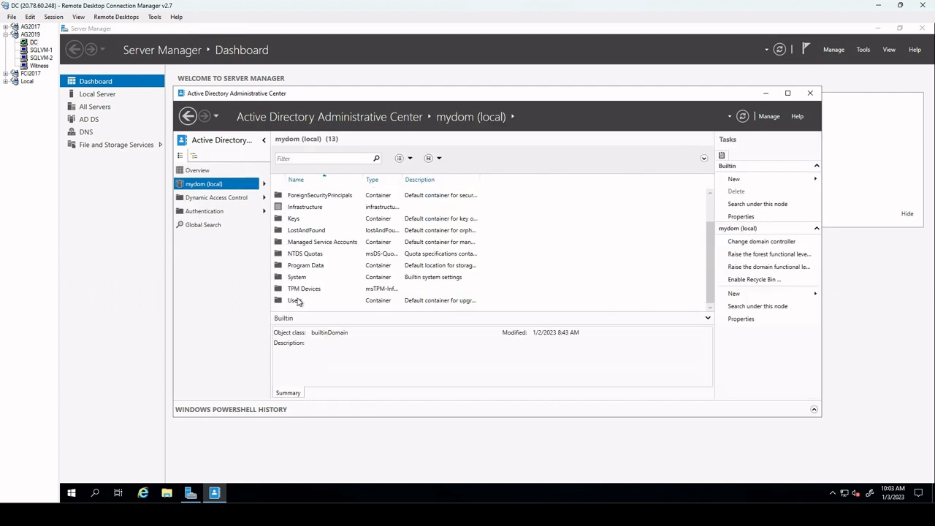
{"action": "left_click", "coordinate": [296, 302]}
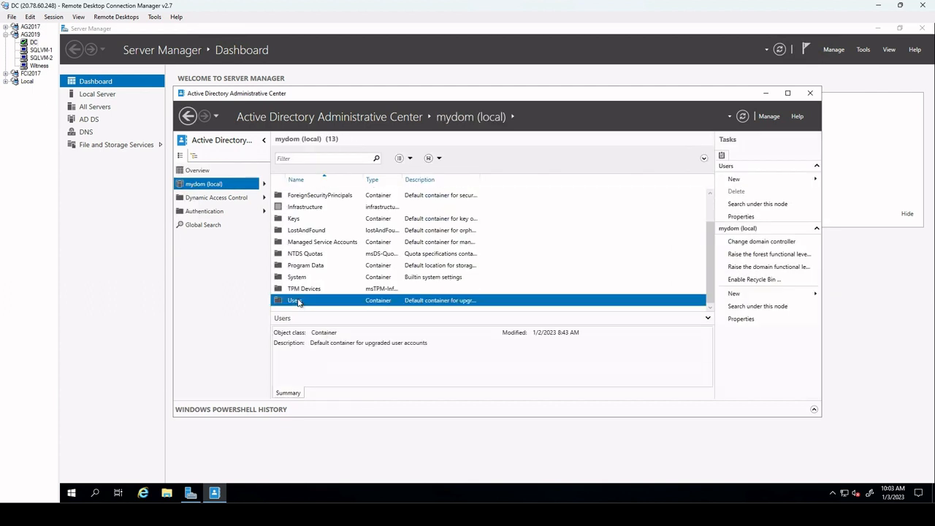
{"action": "left_click", "coordinate": [742, 295]}
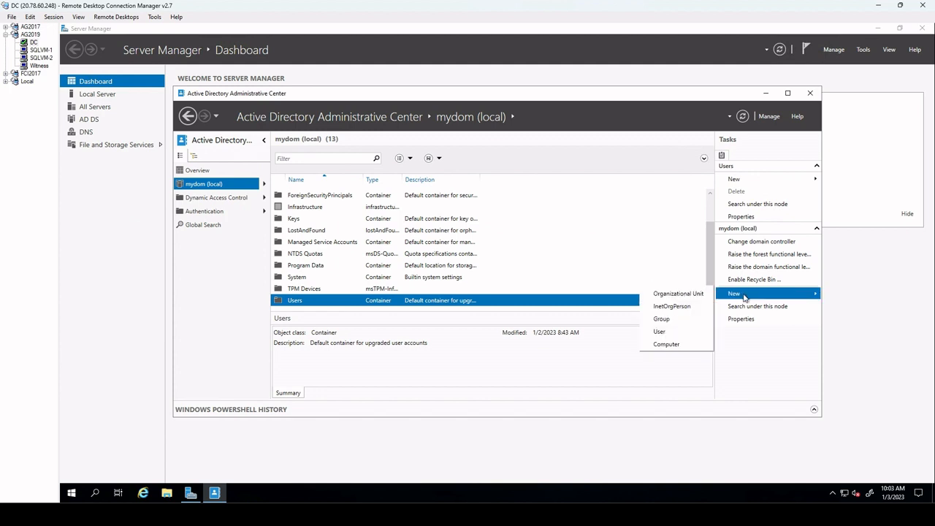
{"action": "left_click", "coordinate": [665, 333]}
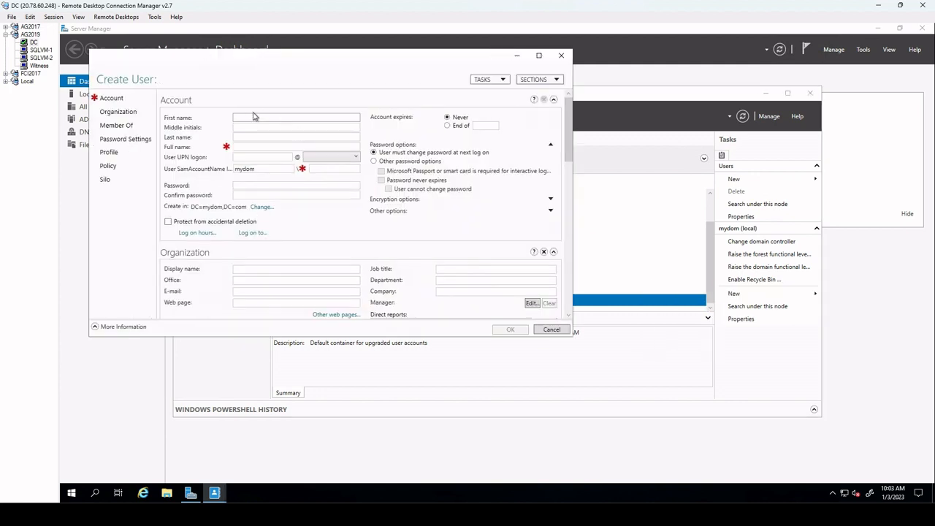
{"action": "type", "text": "install"}
{"action": "left_click", "coordinate": [323, 169]}
{"action": "type", "text": "in"}
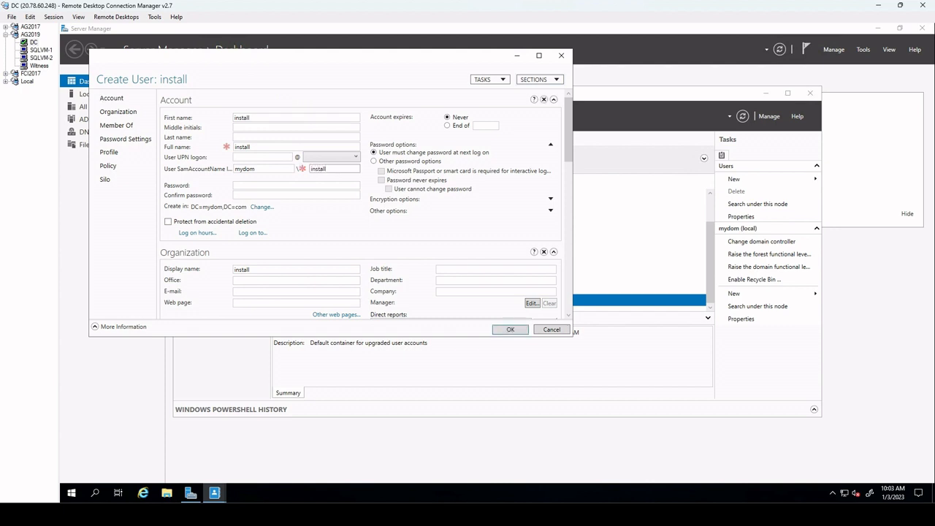
Enter and confirm the password for the install user, set it to never expire, and create the account
{"action": "left_click", "coordinate": [249, 185]}
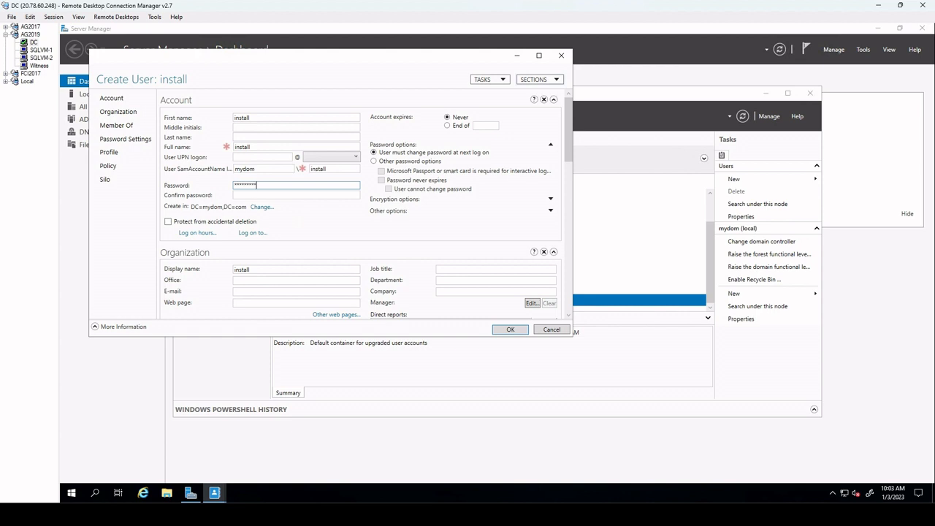
{"action": "key", "text": "Tab"}
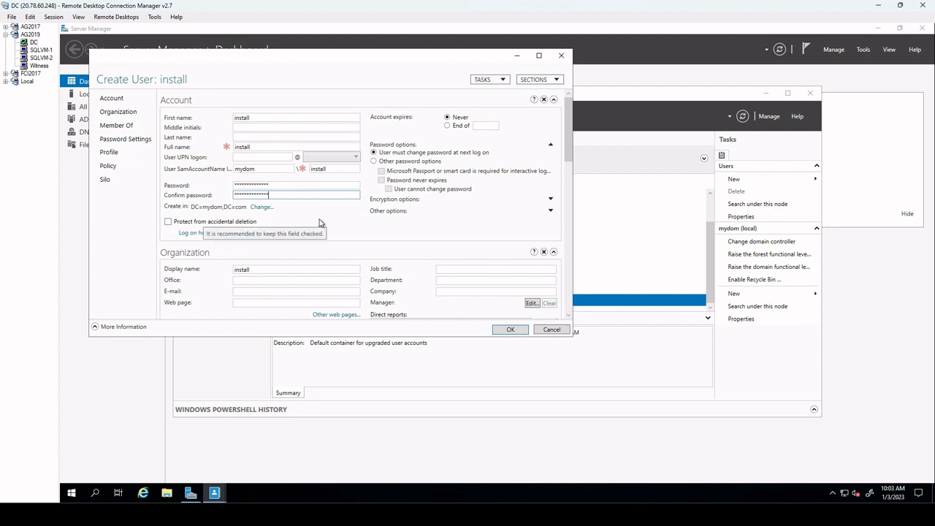
{"action": "left_click", "coordinate": [375, 161]}
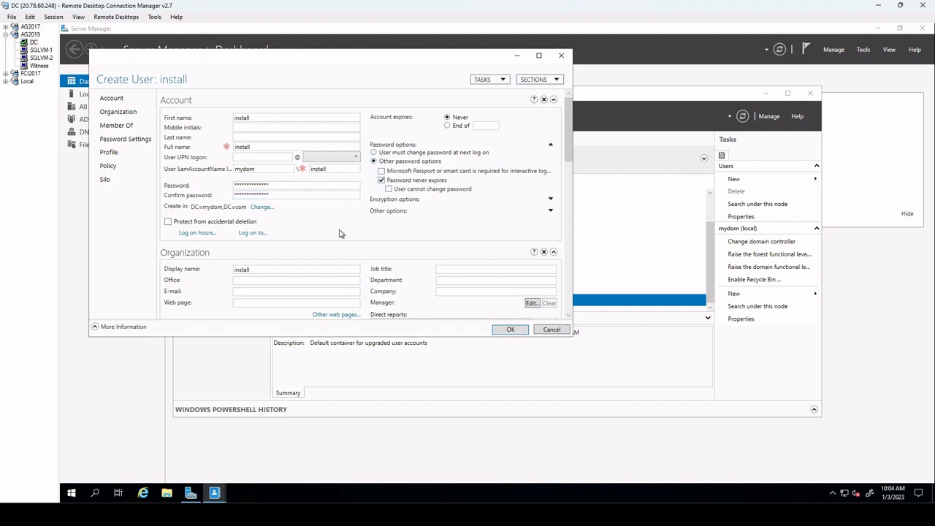
{"action": "left_click", "coordinate": [510, 330]}
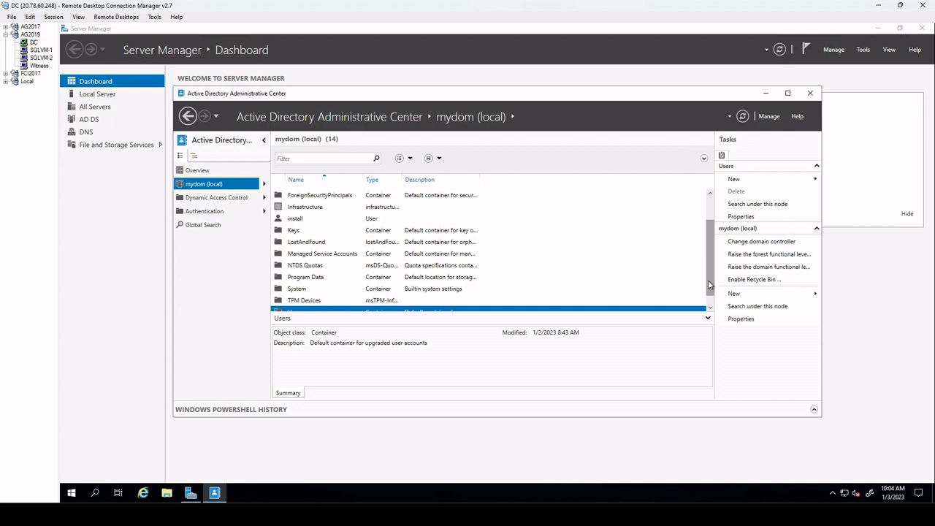
Start another new domain user with SQLSvc1 as first name and SamAccountName logon
{"action": "left_click", "coordinate": [752, 294]}
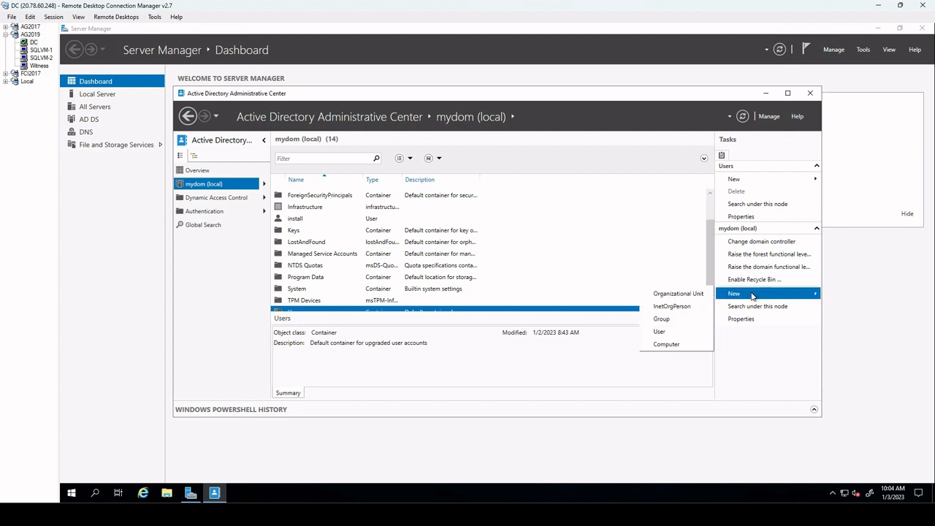
{"action": "left_click", "coordinate": [668, 332]}
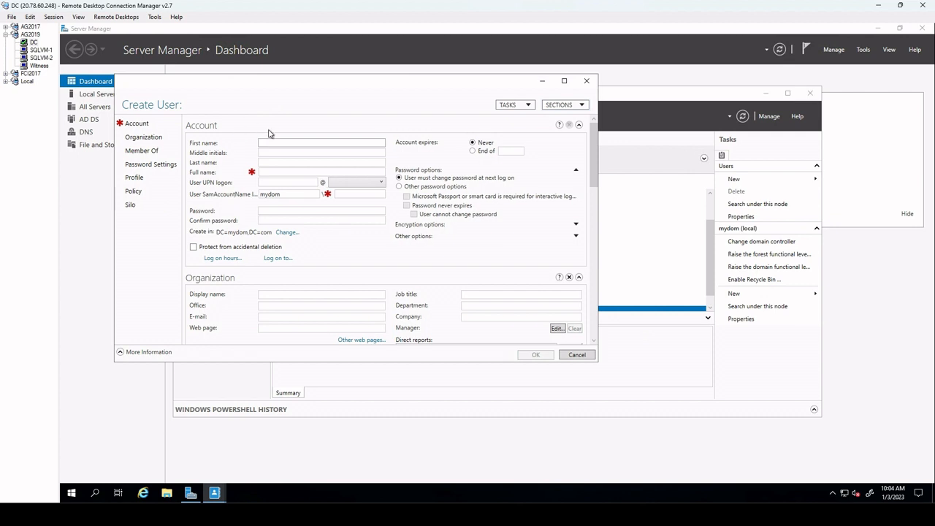
{"action": "type", "text": "SQLSvc1"}
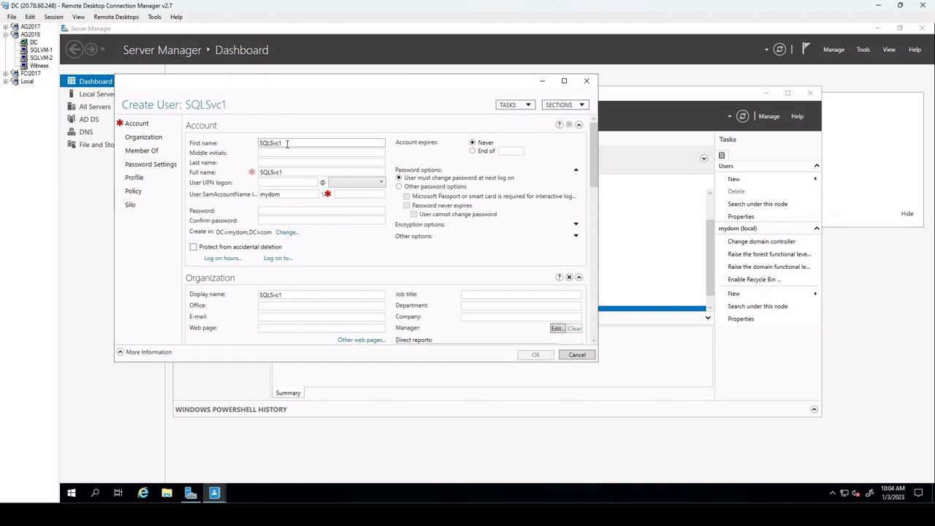
{"action": "left_click", "coordinate": [351, 192]}
{"action": "type", "text": "SQLSvc1"}
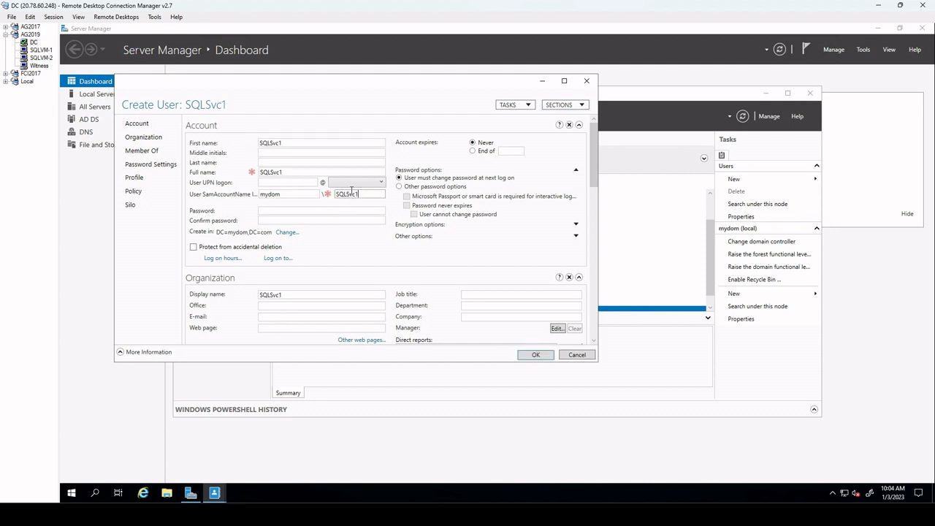
Enter and confirm the password for SQLSvc1, set it to never expire, and create the account
{"action": "left_click", "coordinate": [294, 209]}
{"action": "key", "text": "Tab"}
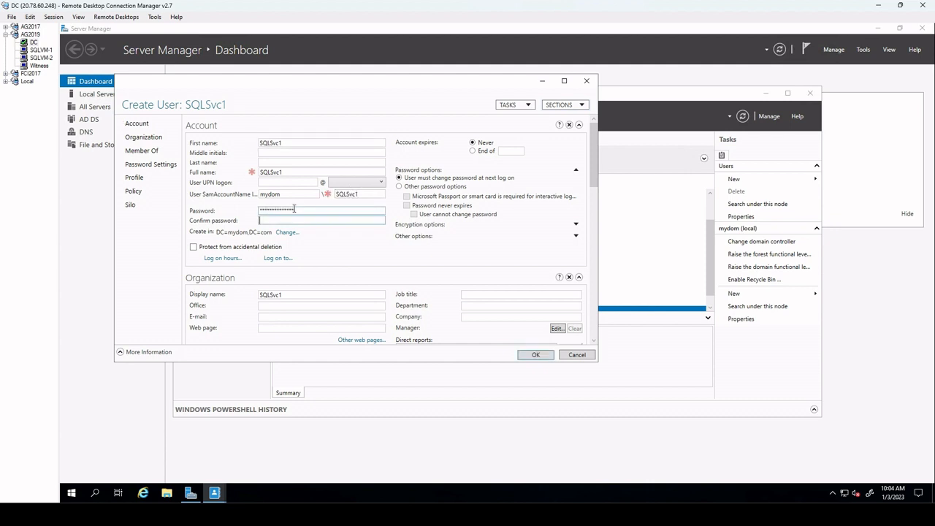
{"action": "type", "text": "**"}
{"action": "left_click", "coordinate": [419, 187]}
{"action": "left_click", "coordinate": [407, 206]}
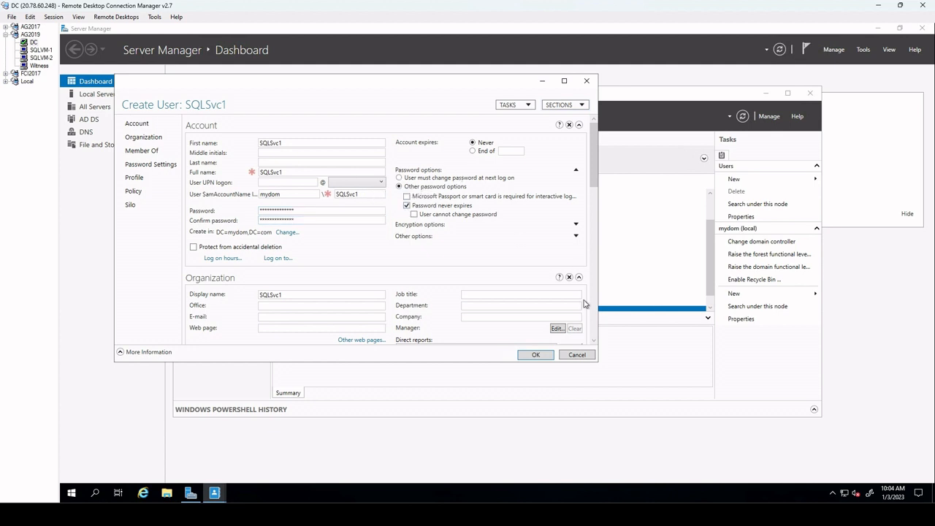
{"action": "left_click", "coordinate": [536, 354]}
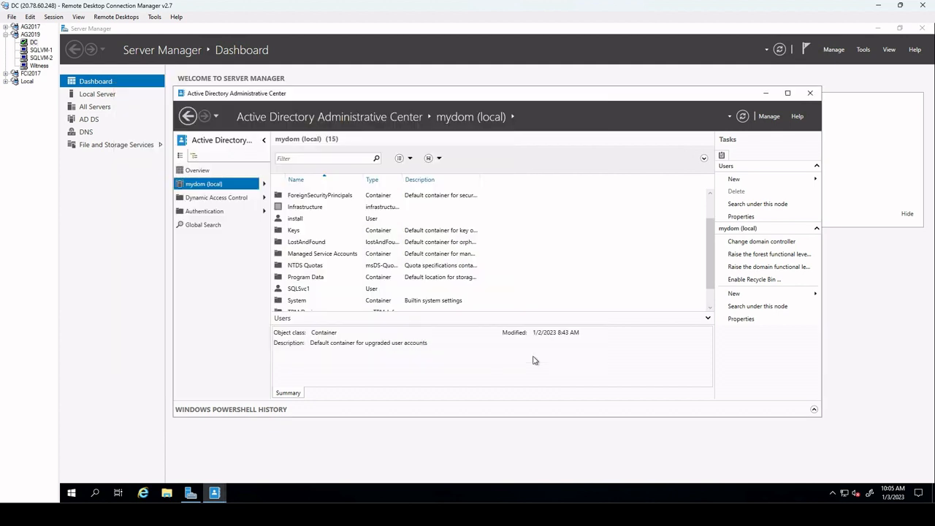
Start a third new domain user with SQLSvc2 as first name and SamAccountName logon
{"action": "left_click", "coordinate": [737, 293]}
{"action": "left_click", "coordinate": [676, 330]}
{"action": "type", "text": "SQLSvc1"}
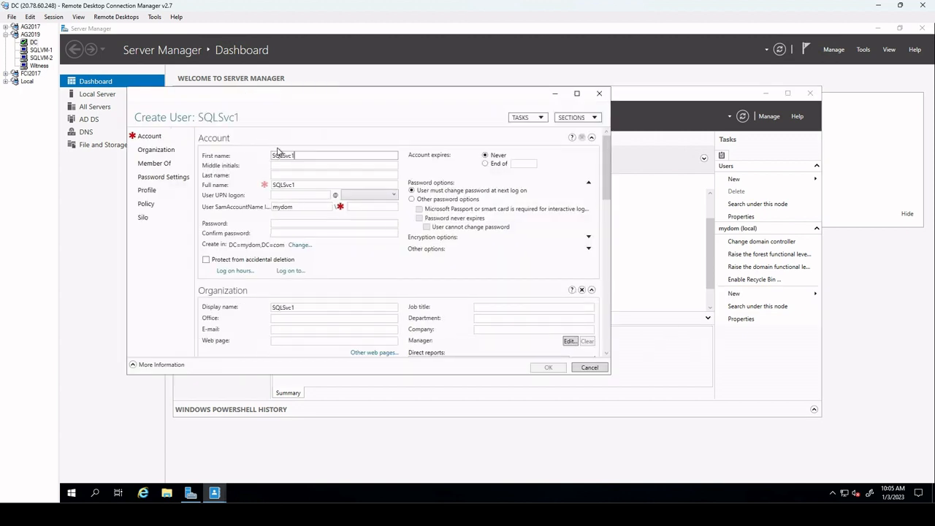
{"action": "left_click", "coordinate": [361, 207]}
{"action": "type", "text": "SQLSvc1"}
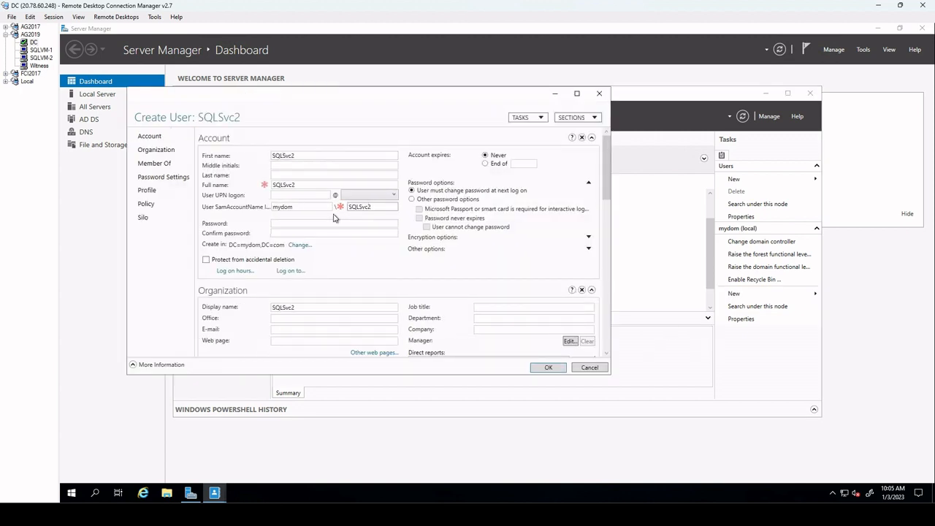
Enter and confirm the password for SQLSvc2, set it to never expire, and create the account
{"action": "left_click", "coordinate": [308, 223]}
{"action": "type", "text": "************"}
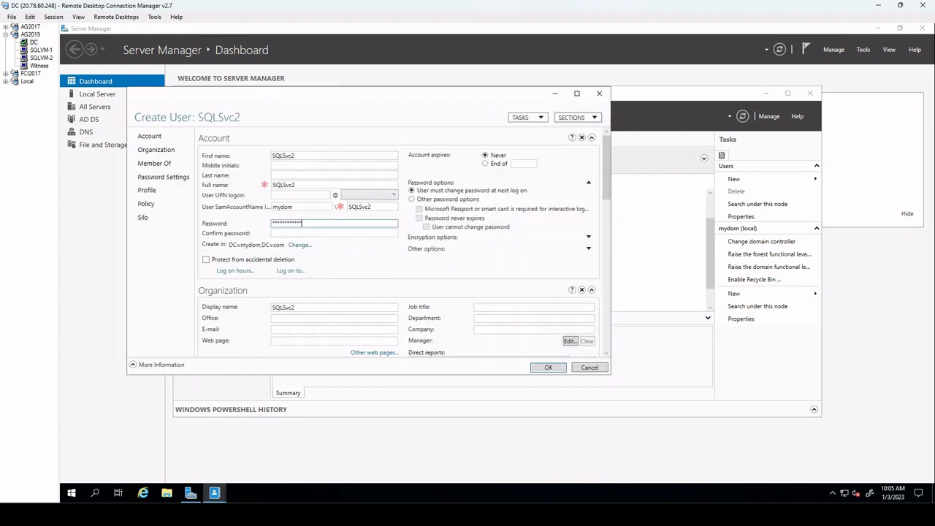
{"action": "type", "text": "**"}
{"action": "key", "text": "Tab"}
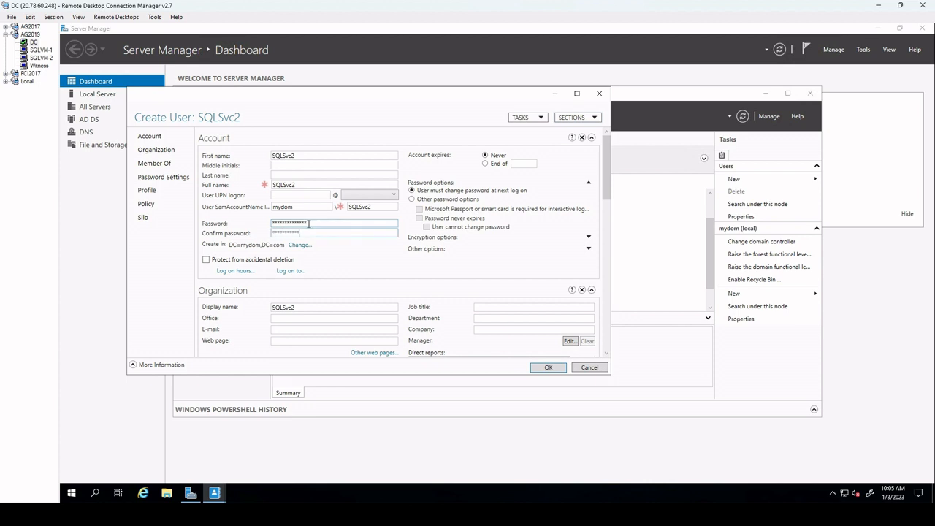
{"action": "left_click", "coordinate": [412, 199]}
{"action": "left_click", "coordinate": [419, 218]}
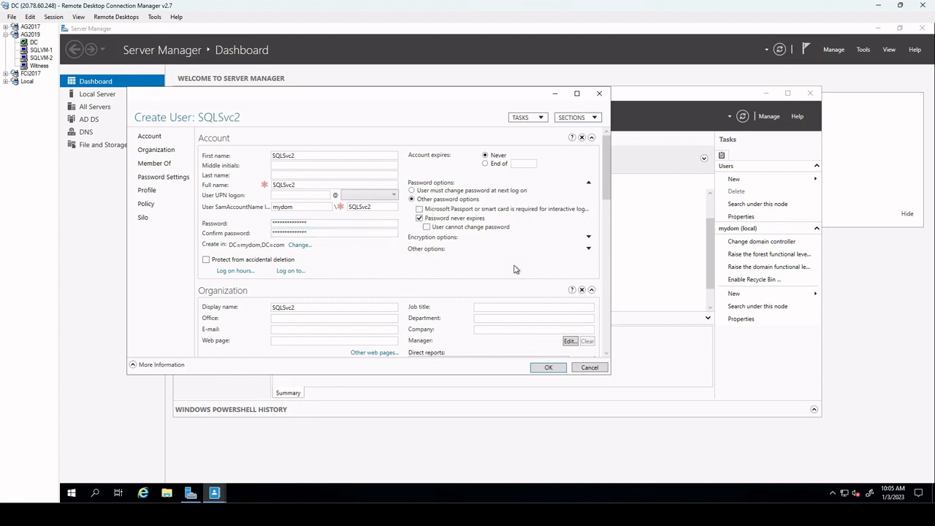
{"action": "left_click", "coordinate": [548, 368]}
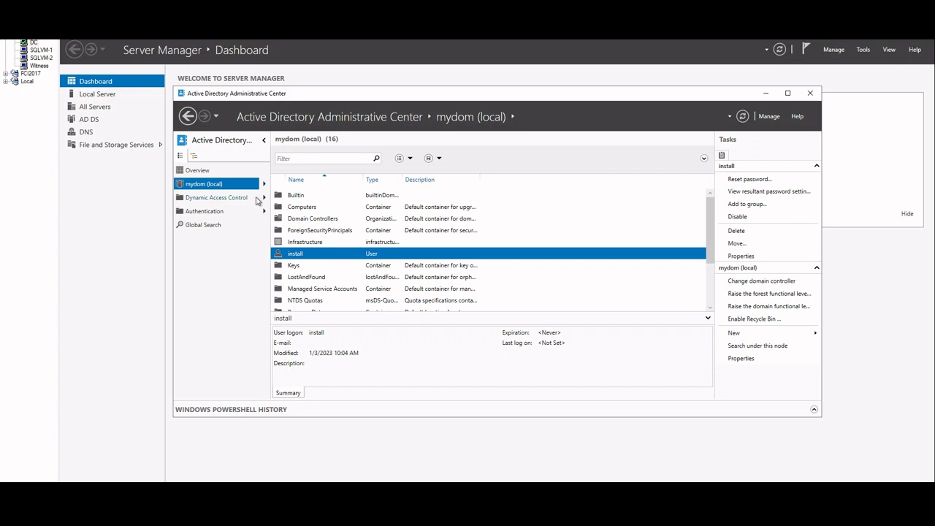
Close and reopen Active Directory Administrative Center, and open the properties of the mydom (local) domain
{"action": "left_click", "coordinate": [809, 93]}
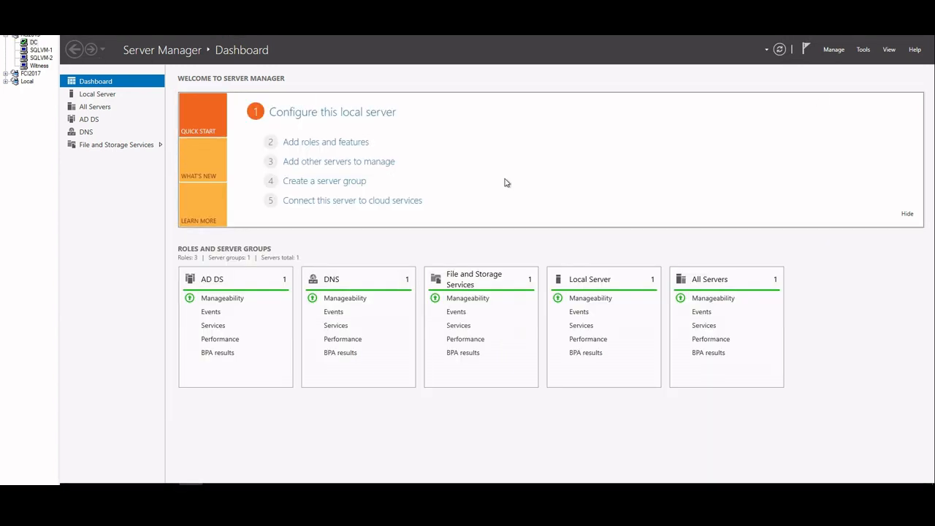
{"action": "left_click", "coordinate": [860, 49]}
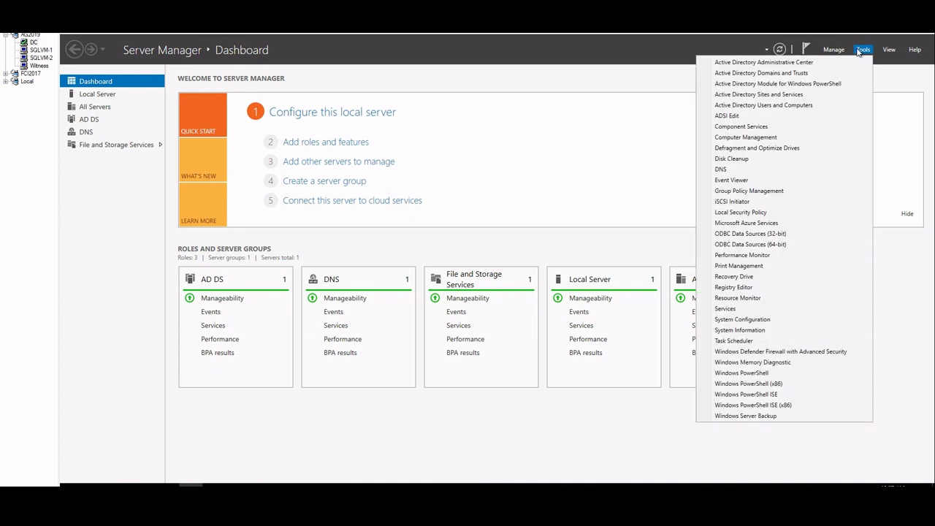
{"action": "left_click", "coordinate": [805, 62]}
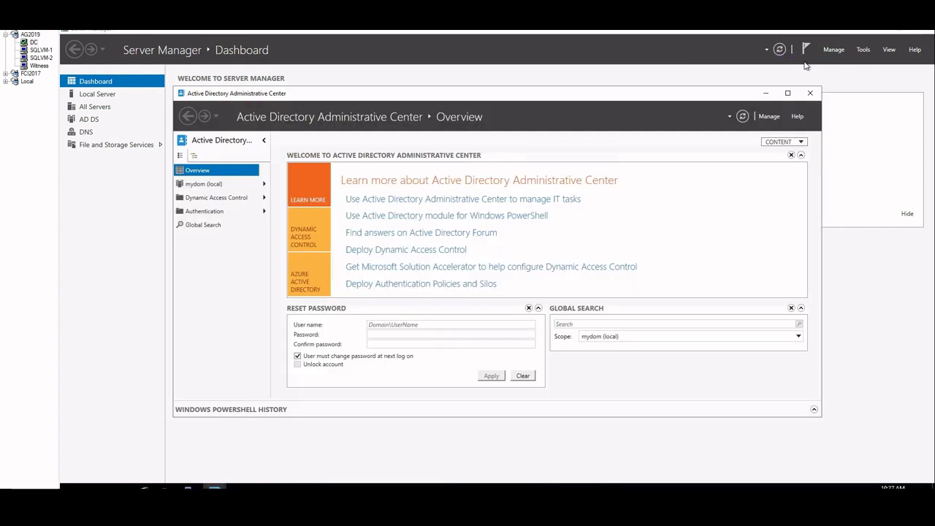
{"action": "left_click", "coordinate": [194, 185]}
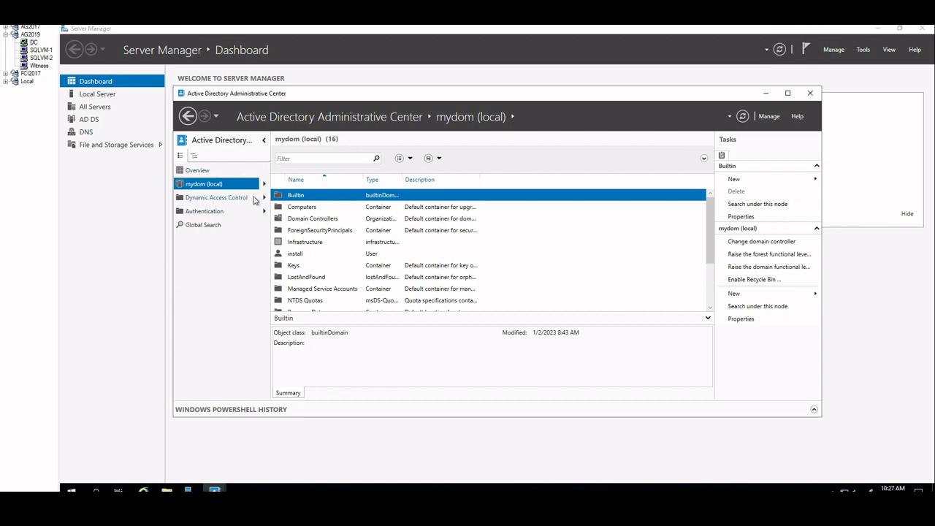
{"action": "left_click", "coordinate": [741, 319]}
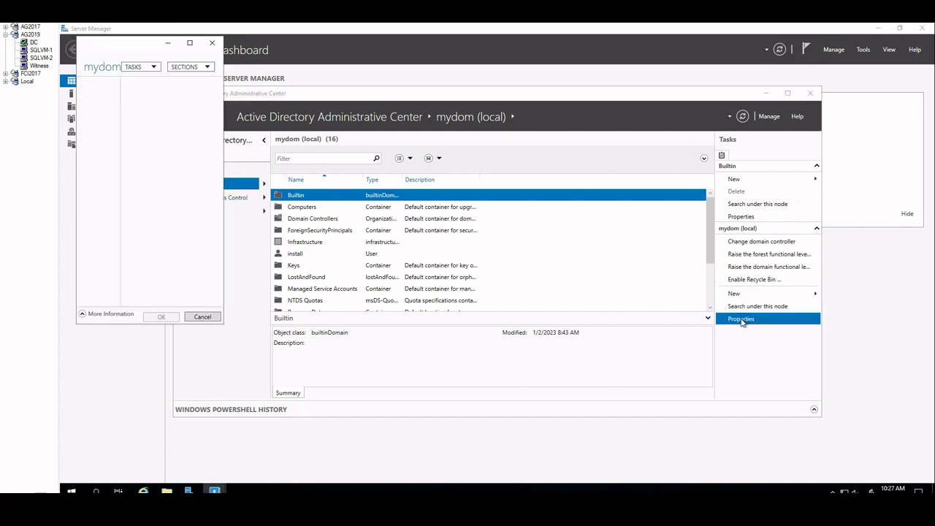
Add the install user to the group and user names in the domain's security extension
{"action": "scroll", "coordinate": [219, 188], "scroll_direction": "down", "scroll_amount": 5}
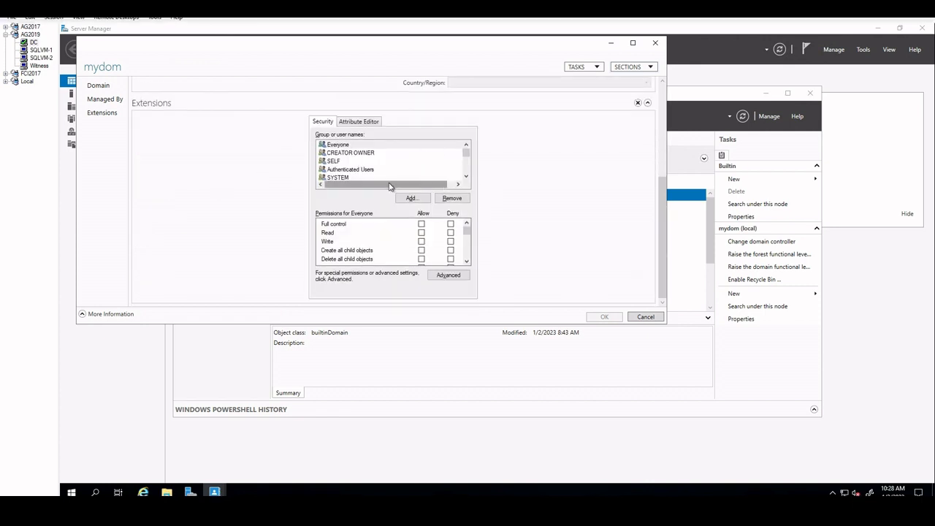
{"action": "scroll", "coordinate": [285, 157], "scroll_direction": "up", "scroll_amount": 5}
{"action": "scroll", "coordinate": [286, 157], "scroll_direction": "down", "scroll_amount": 5}
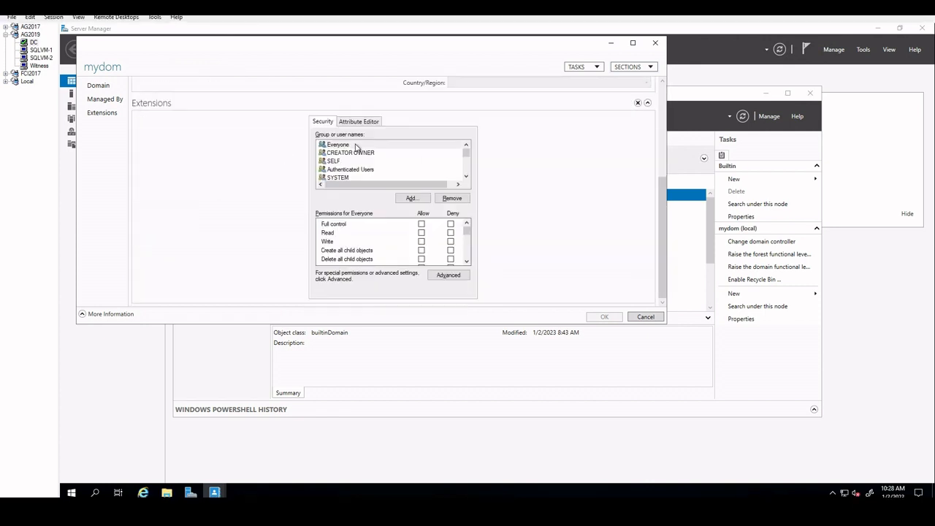
{"action": "left_click", "coordinate": [411, 198]}
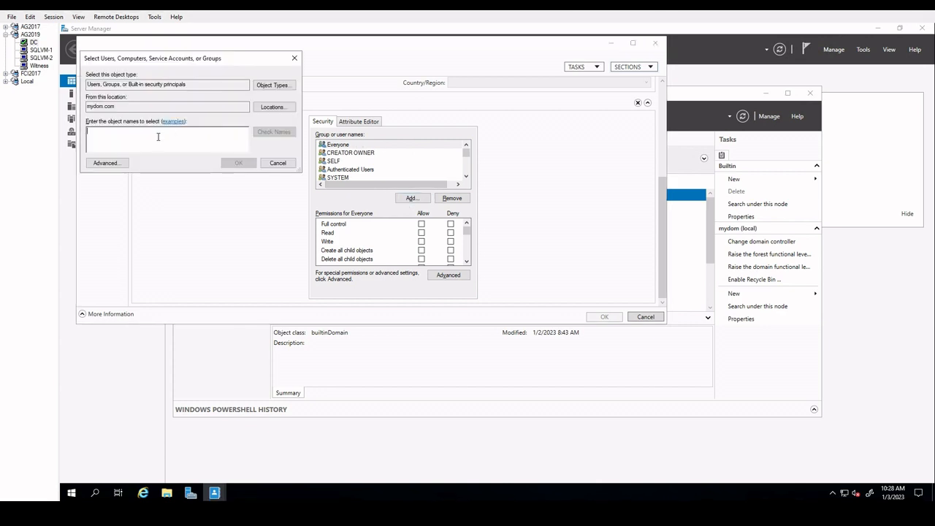
{"action": "type", "text": "install"}
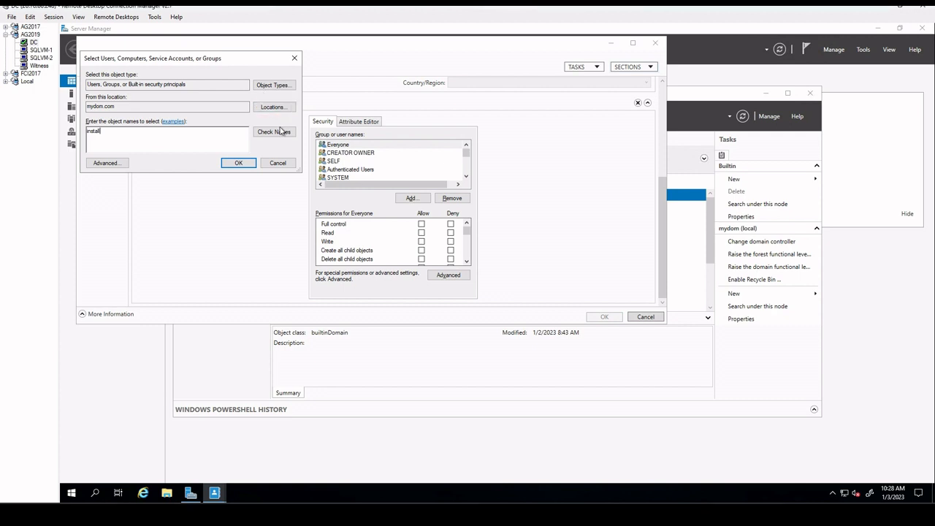
{"action": "left_click", "coordinate": [235, 165]}
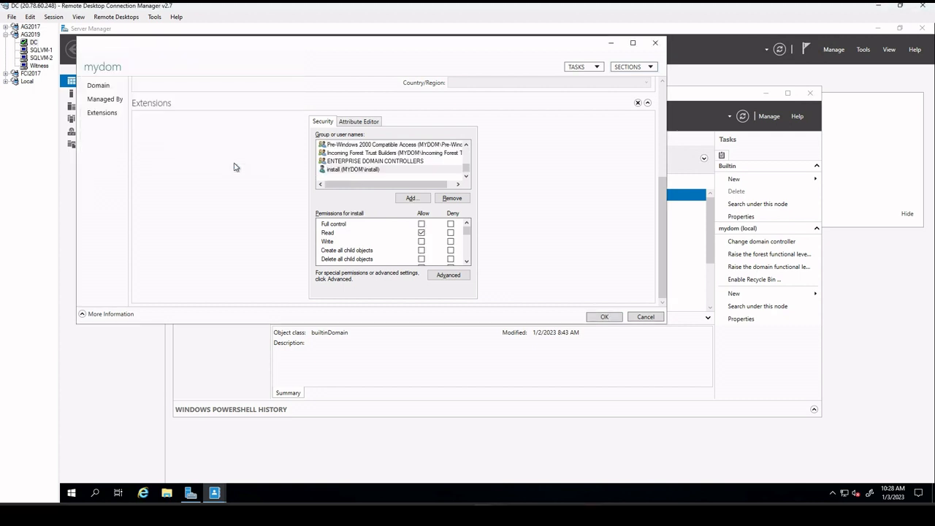
Review the install account's permissions on the mydom domain and open the domain's advanced security settings
{"action": "left_click", "coordinate": [376, 171]}
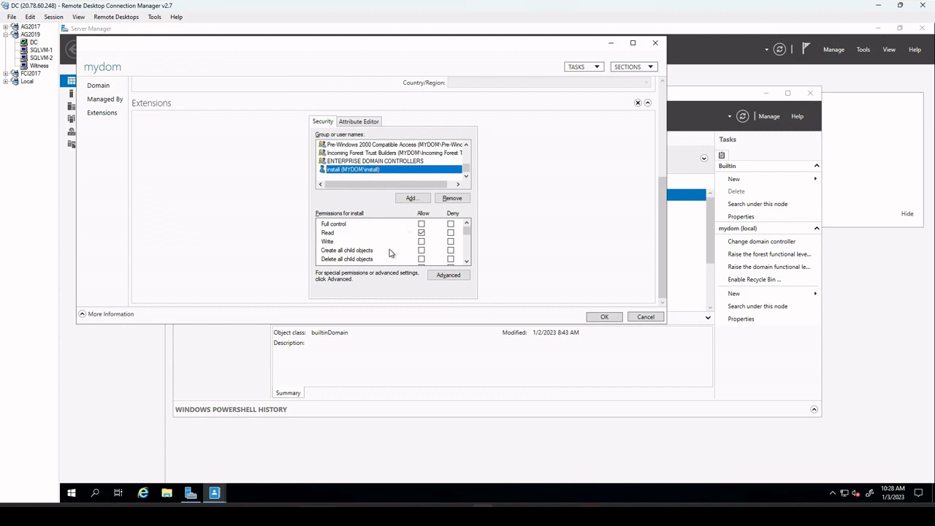
{"action": "scroll", "coordinate": [389, 252], "scroll_direction": "down", "scroll_amount": 1}
{"action": "scroll", "coordinate": [389, 252], "scroll_direction": "down", "scroll_amount": 1}
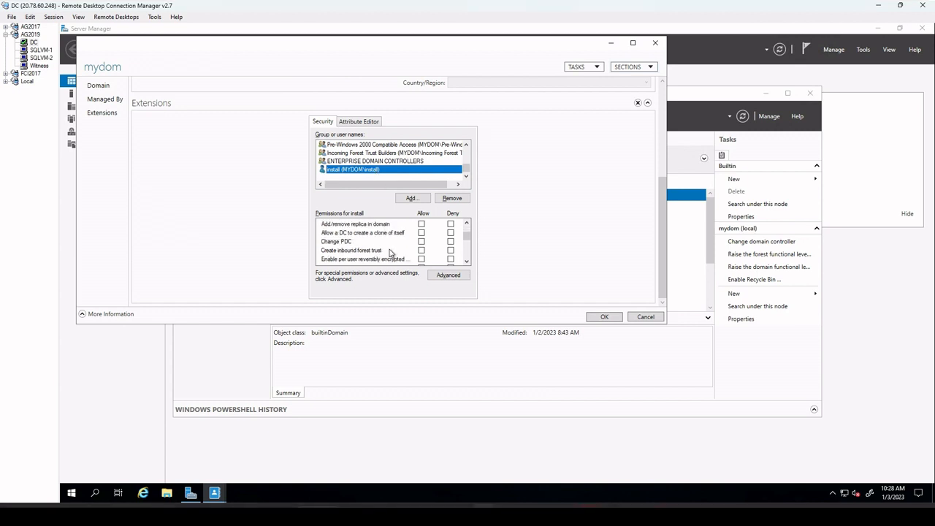
{"action": "scroll", "coordinate": [389, 252], "scroll_direction": "down", "scroll_amount": 1}
{"action": "scroll", "coordinate": [389, 252], "scroll_direction": "down", "scroll_amount": 5}
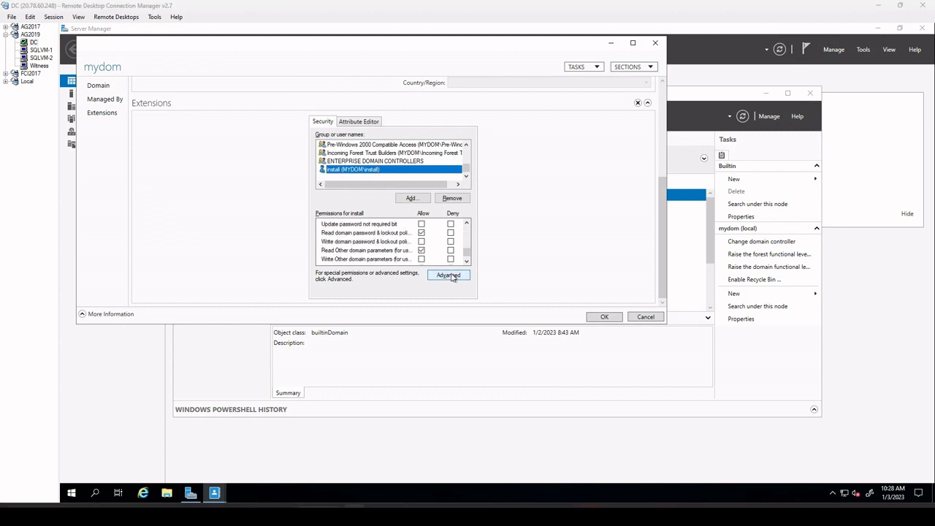
{"action": "left_click", "coordinate": [449, 275]}
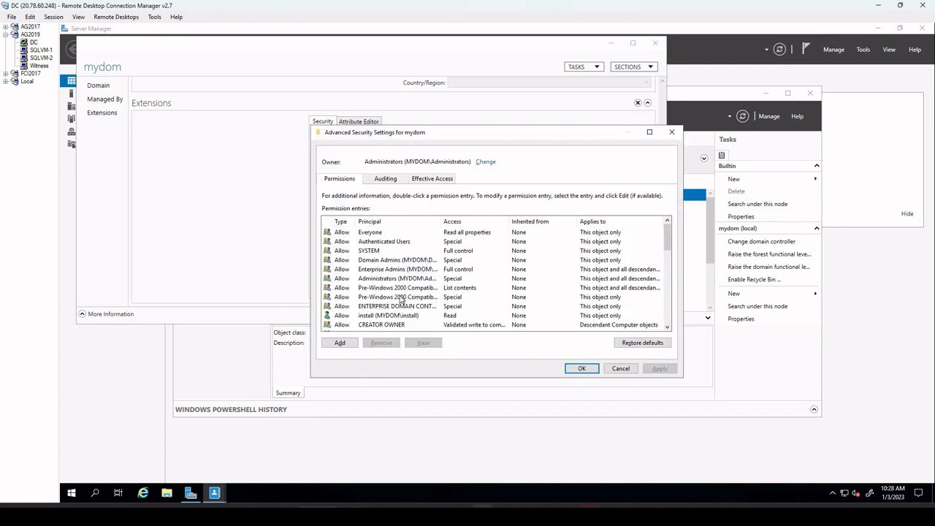
Add a new permission entry for mydom with the install account as its principal, checking the name
{"action": "left_click", "coordinate": [329, 345]}
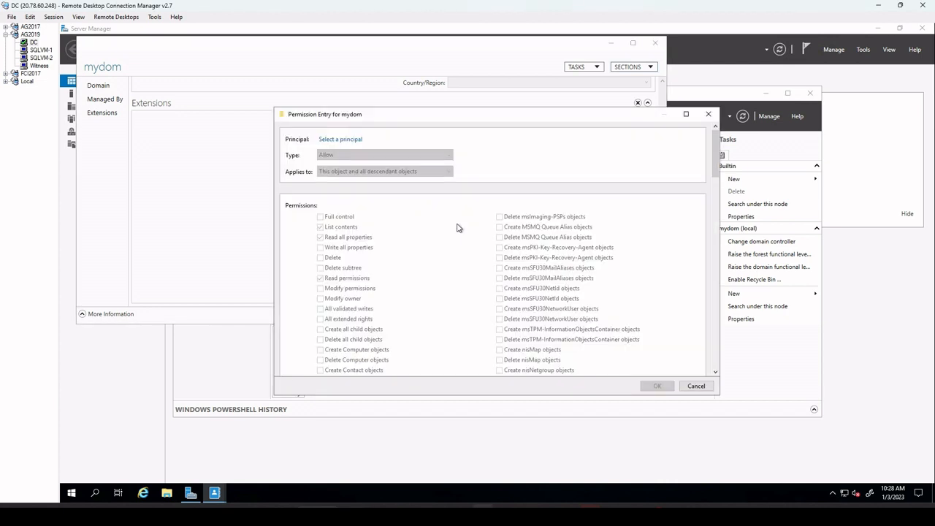
{"action": "left_click", "coordinate": [329, 139]}
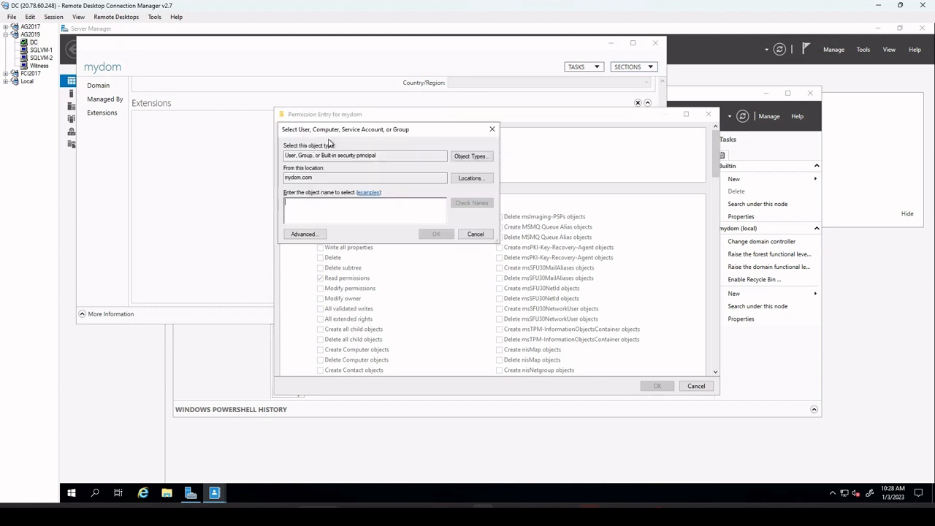
{"action": "type", "text": "ins"}
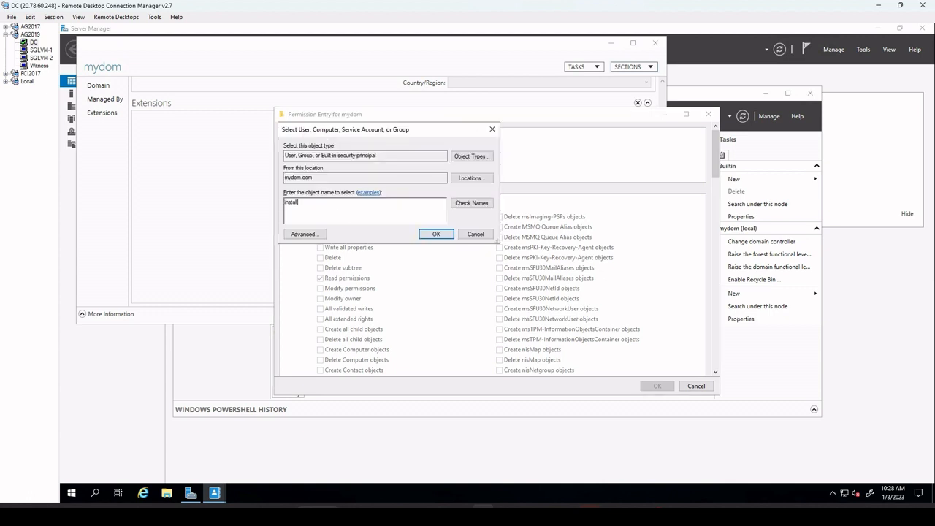
{"action": "type", "text": "tall"}
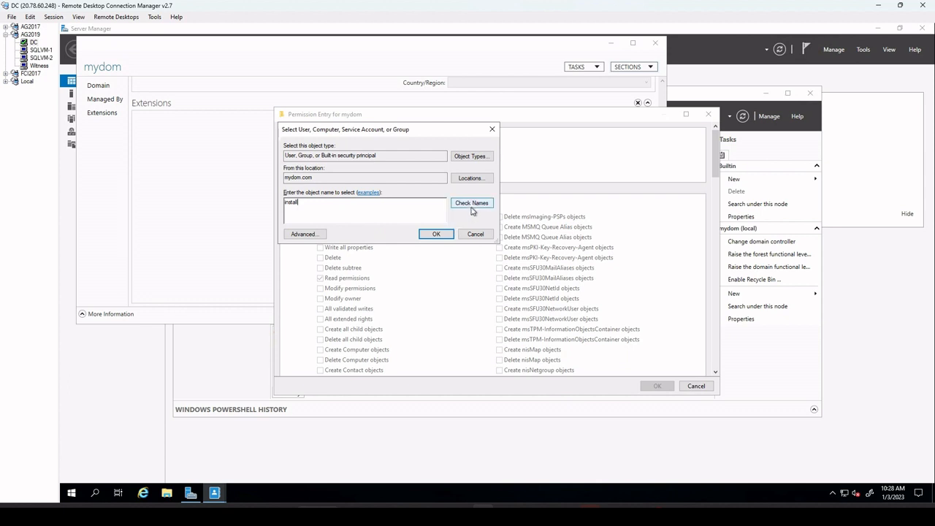
{"action": "left_click", "coordinate": [471, 206]}
{"action": "left_click", "coordinate": [431, 234]}
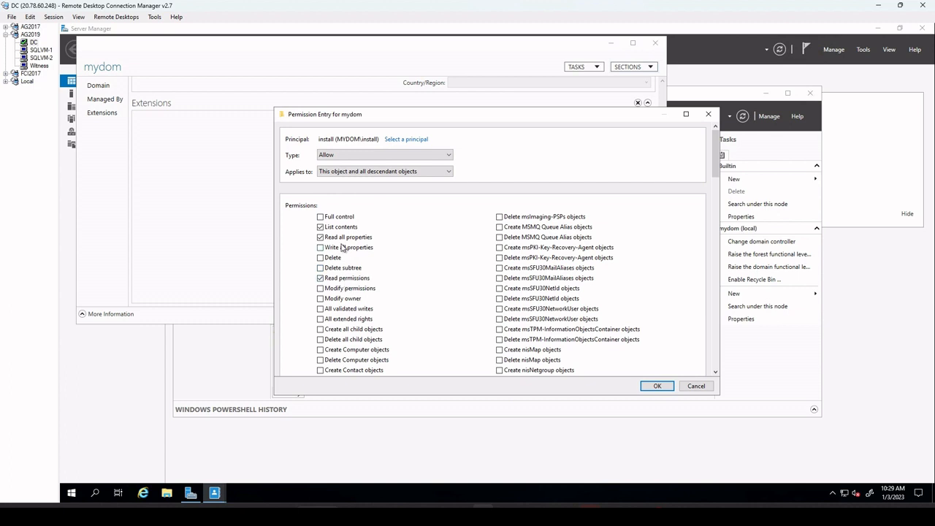
Allow install to Create Computer objects, apply the permission entry, and save and close the mydom domain properties
{"action": "scroll", "coordinate": [355, 244], "scroll_direction": "down", "scroll_amount": 2}
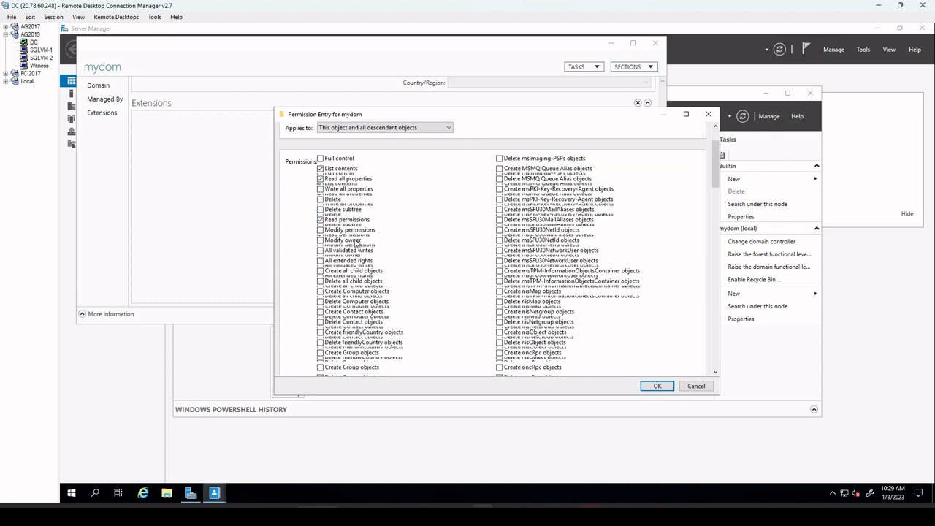
{"action": "scroll", "coordinate": [355, 244], "scroll_direction": "down", "scroll_amount": 1}
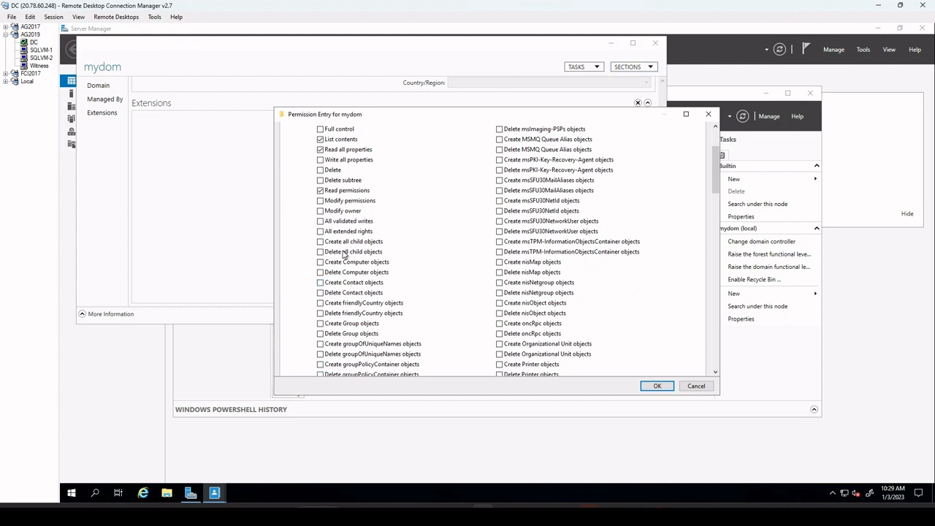
{"action": "scroll", "coordinate": [343, 319], "scroll_direction": "down", "scroll_amount": 1}
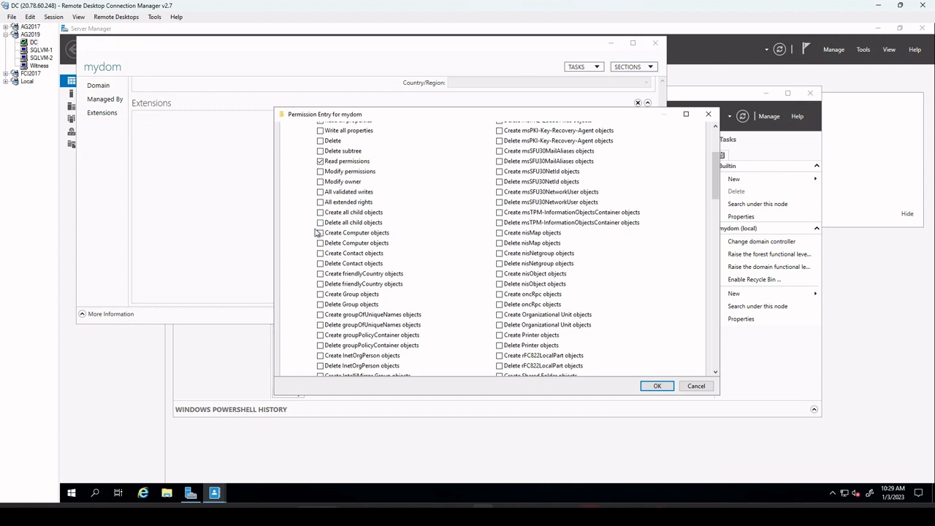
{"action": "left_click", "coordinate": [320, 233]}
{"action": "left_click", "coordinate": [657, 386]}
{"action": "left_click", "coordinate": [659, 369]}
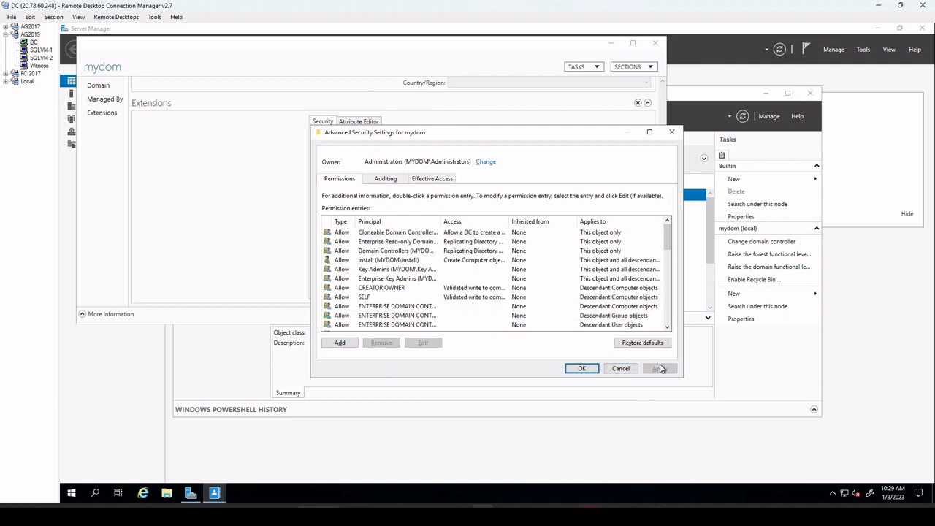
{"action": "left_click", "coordinate": [581, 368]}
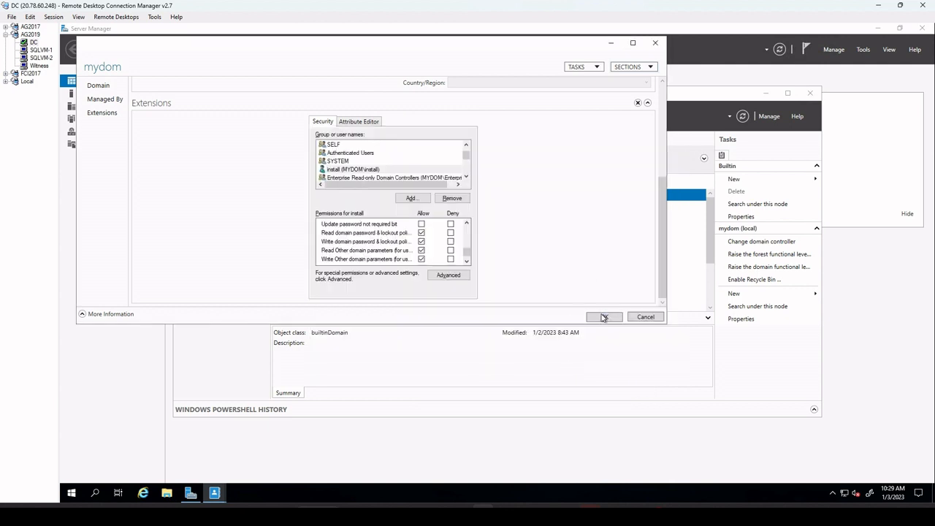
{"action": "left_click", "coordinate": [604, 317]}
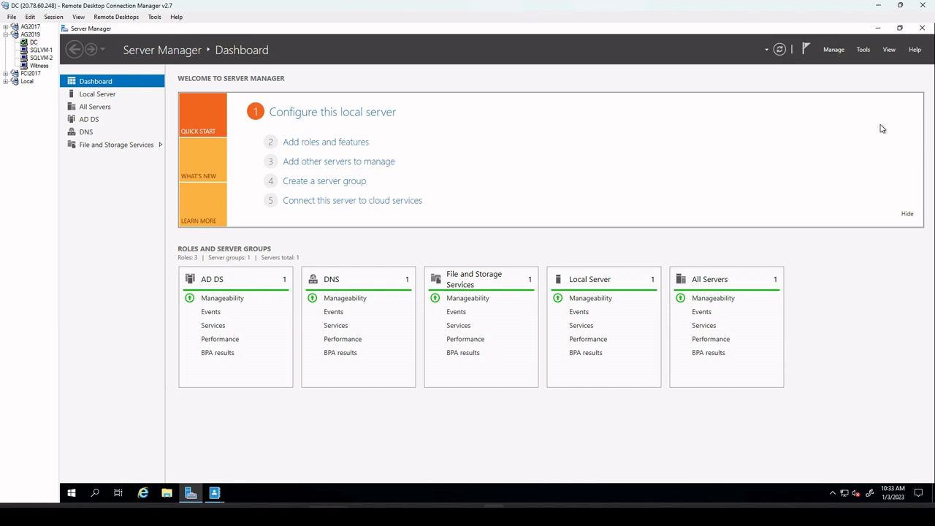
Open Active Directory Users and Computers from Server Manager and look through the AG2019 machines in the Computers container
{"action": "left_click", "coordinate": [863, 50]}
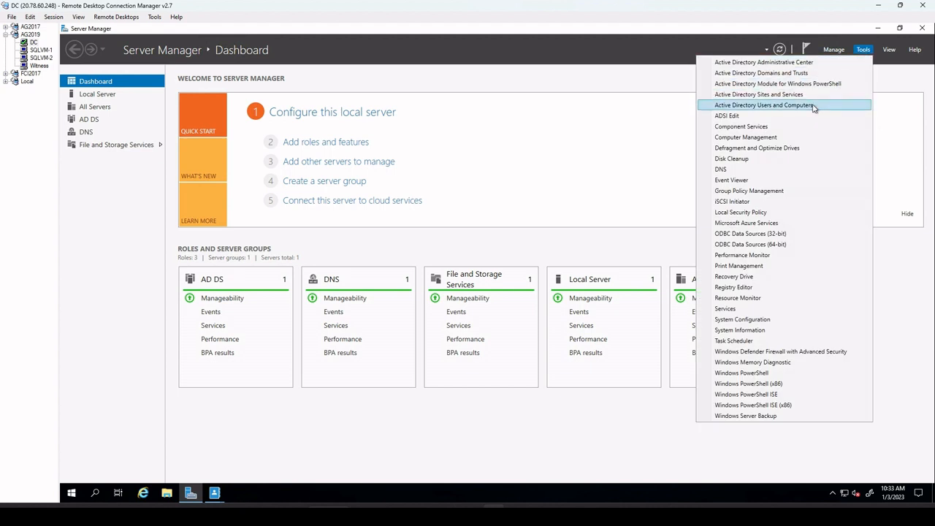
{"action": "left_click", "coordinate": [782, 105]}
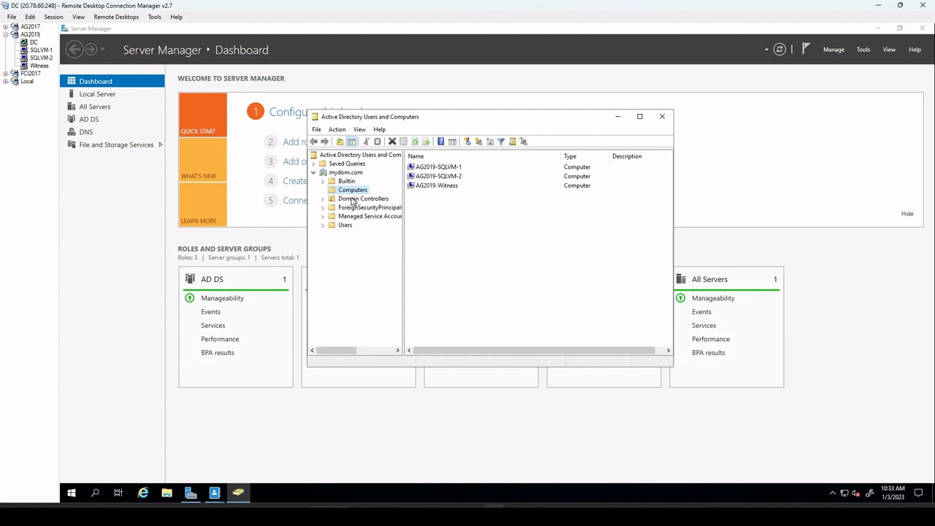
{"action": "left_click", "coordinate": [429, 170]}
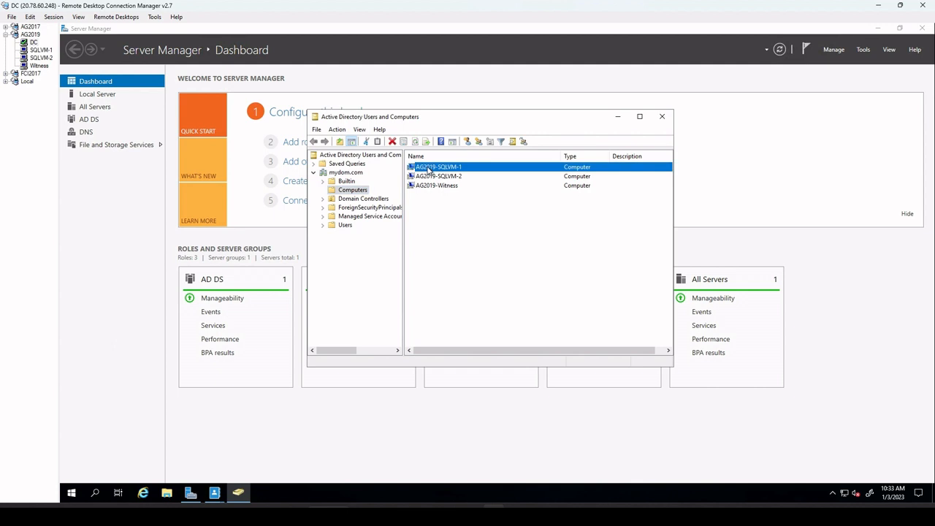
{"action": "left_click", "coordinate": [435, 177]}
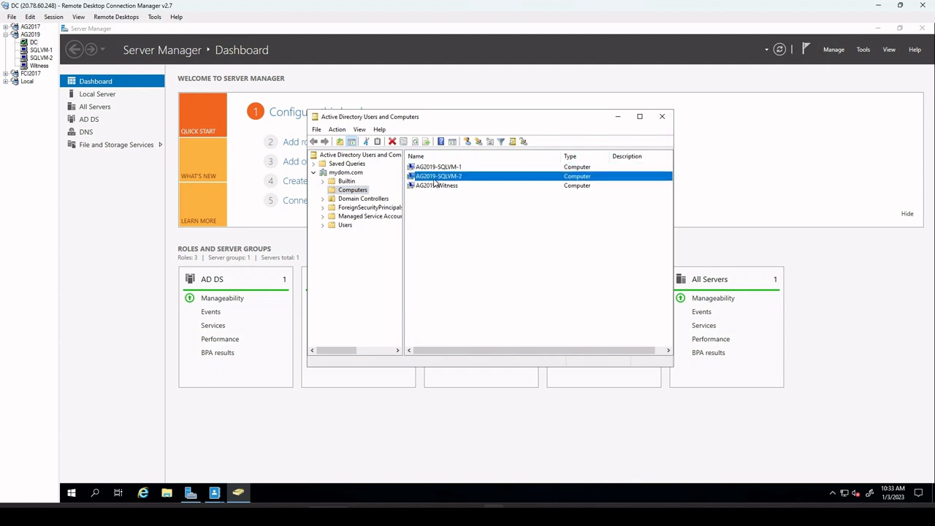
{"action": "left_click", "coordinate": [435, 188]}
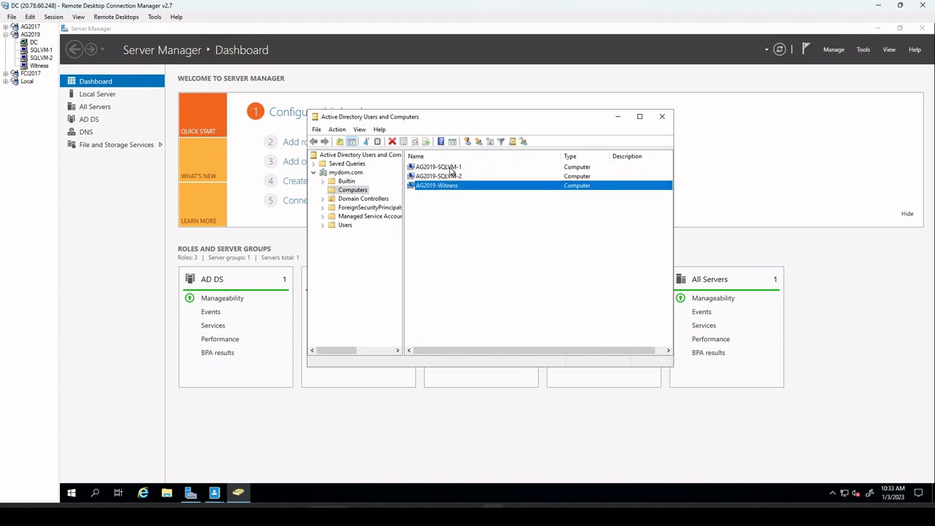
{"action": "left_click", "coordinate": [450, 169]}
{"action": "right_click", "coordinate": [451, 169]}
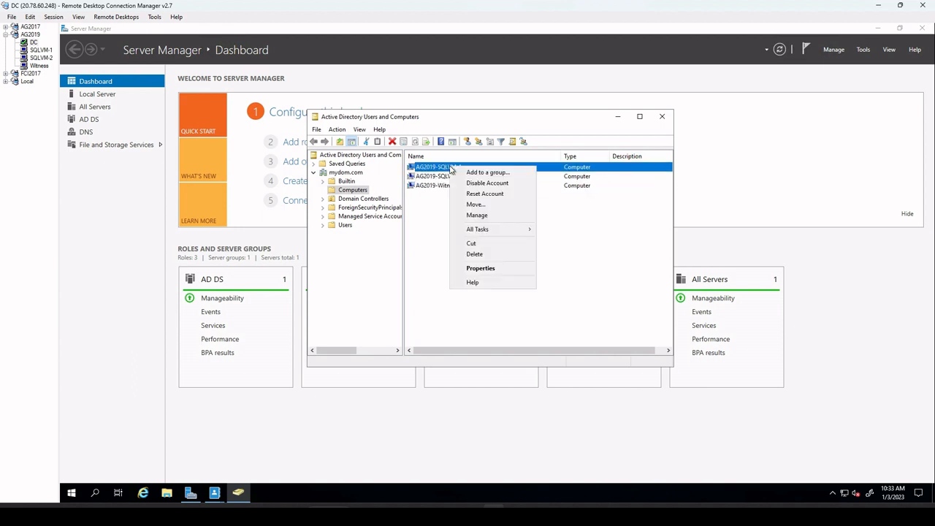
{"action": "left_click", "coordinate": [509, 268]}
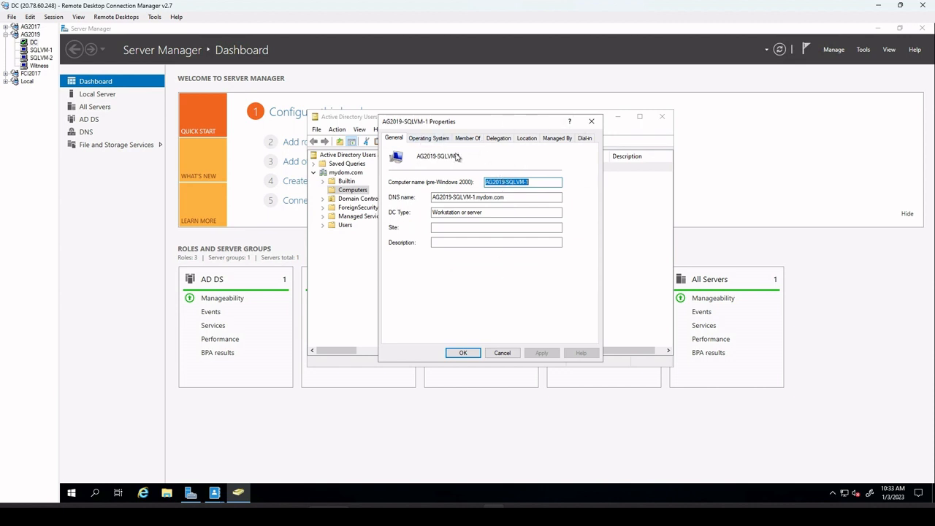
{"action": "left_click", "coordinate": [590, 121]}
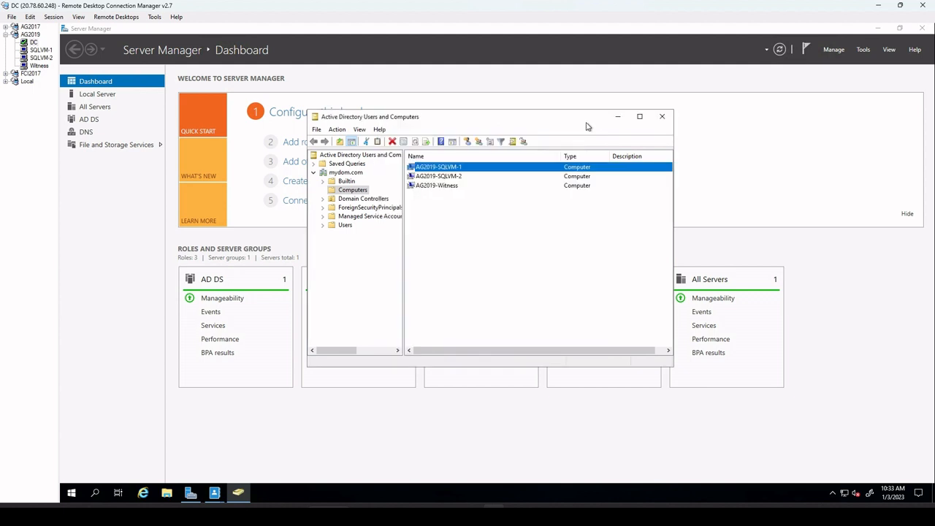
Turn on Advanced Features for the directory view and return to the Computers container of mydom.com
{"action": "left_click", "coordinate": [360, 132]}
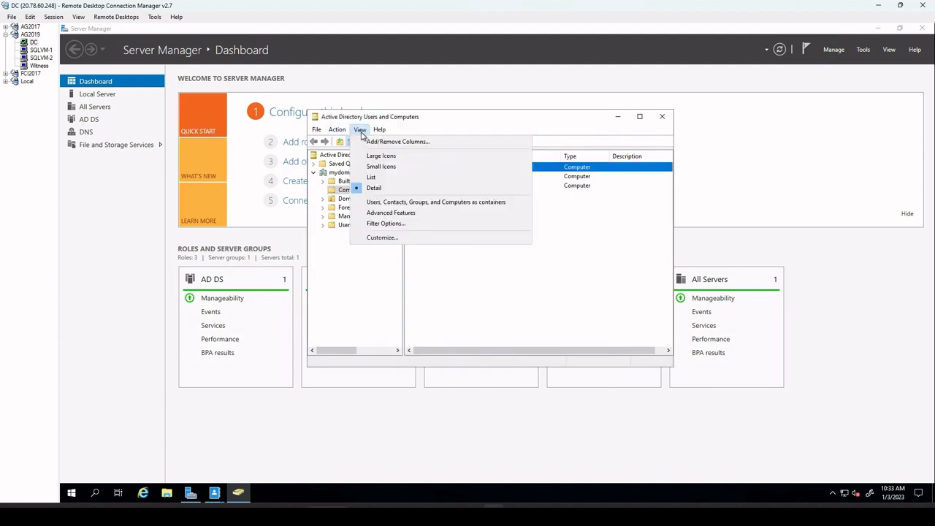
{"action": "left_click", "coordinate": [355, 214]}
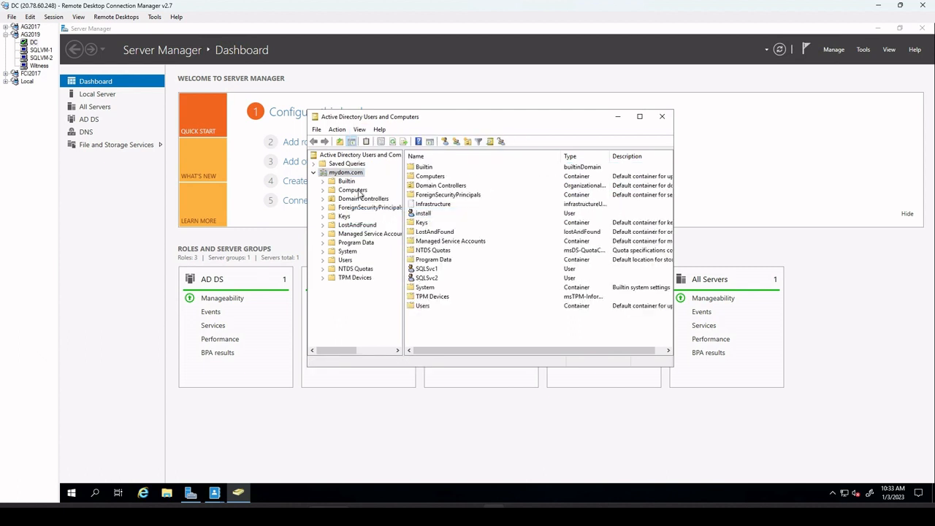
{"action": "left_click", "coordinate": [354, 191]}
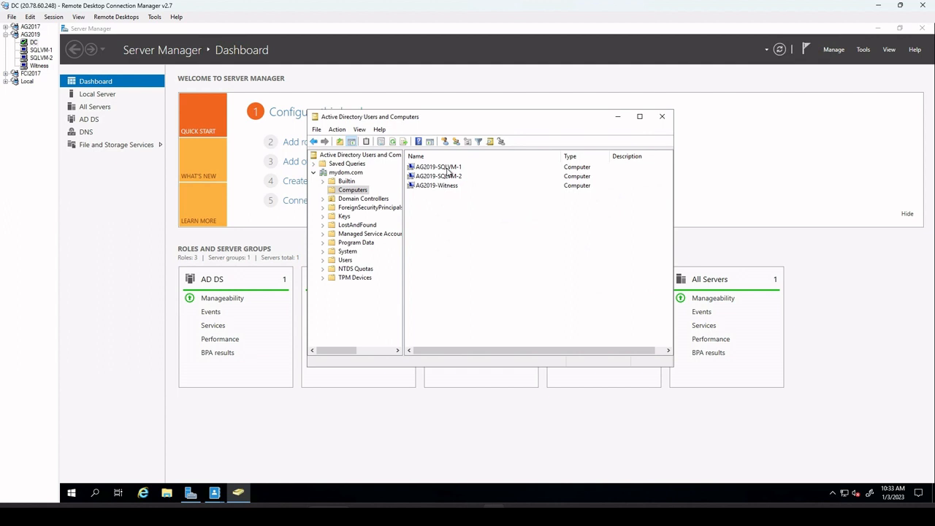
Add SQLSvc1 to the group and user names in the security properties of the AG2019-SQLVM-1 computer, searching for sql
{"action": "right_click", "coordinate": [447, 170]}
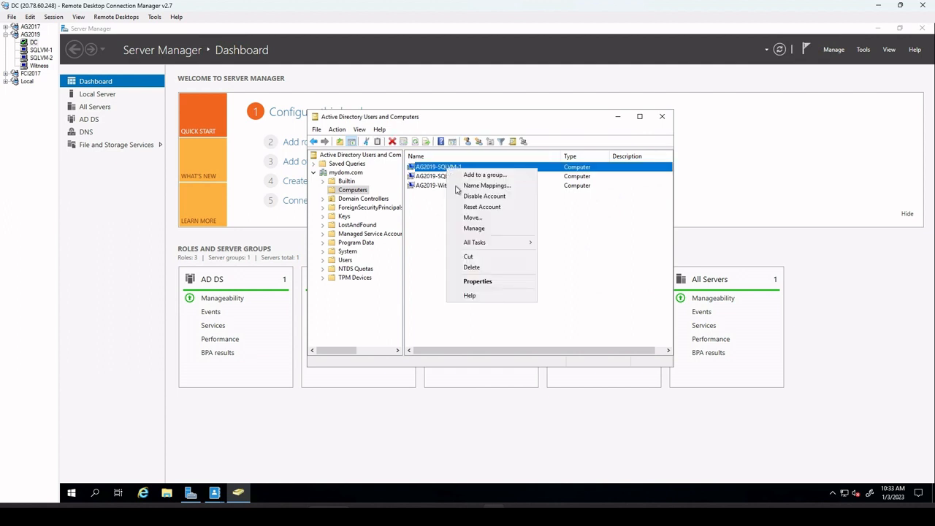
{"action": "left_click", "coordinate": [501, 284]}
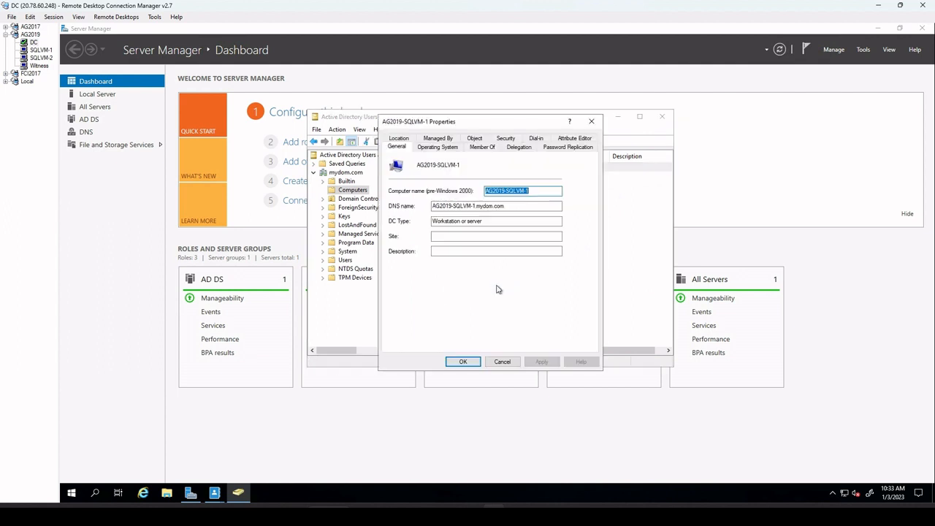
{"action": "left_click", "coordinate": [506, 139]}
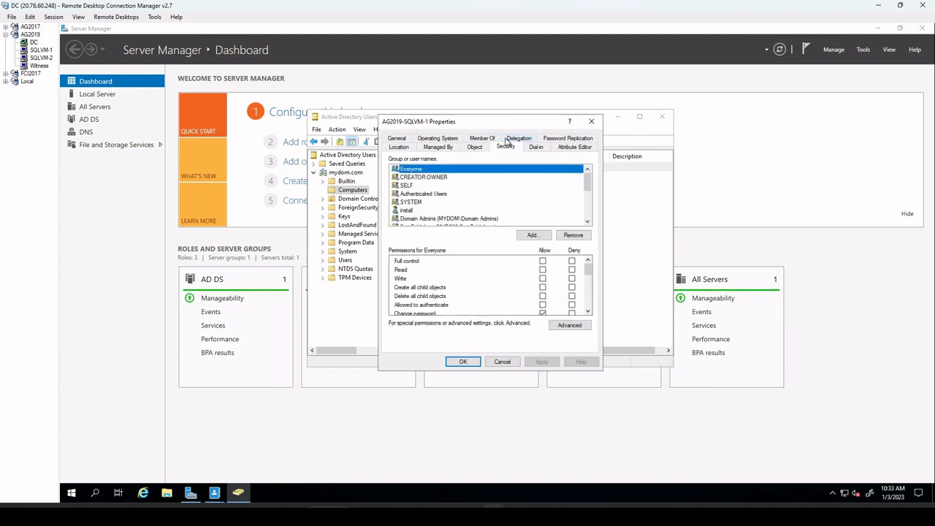
{"action": "left_click", "coordinate": [532, 235]}
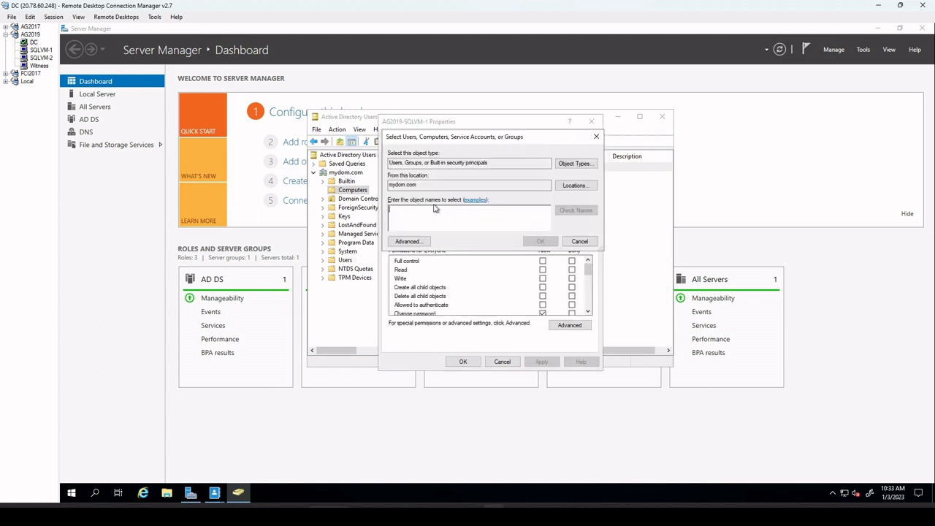
{"action": "type", "text": "sql"}
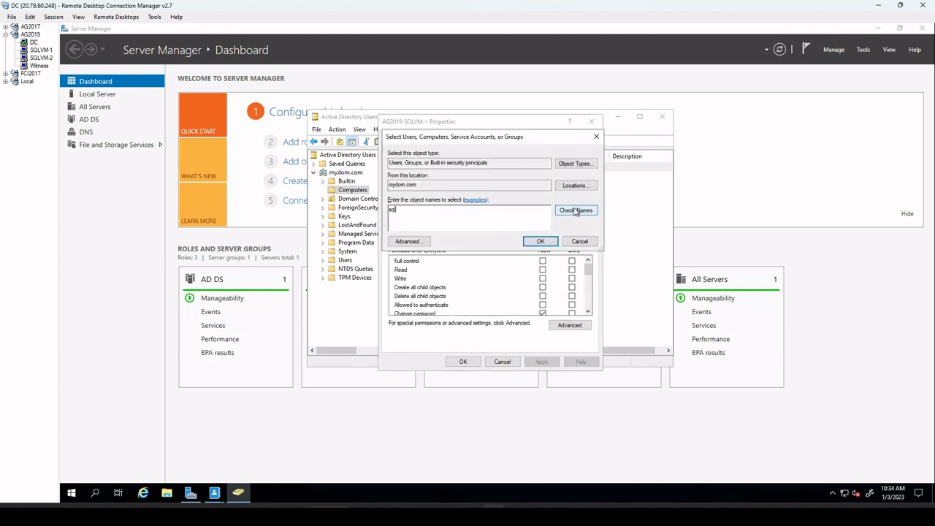
{"action": "left_click", "coordinate": [575, 209]}
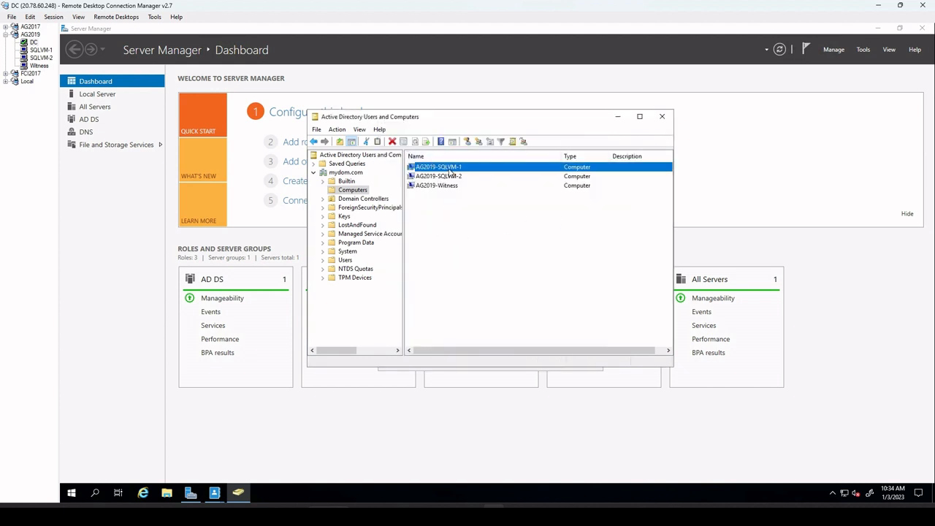
{"action": "left_click_drag", "start_coordinate": [438, 119], "coordinate": [753, 193]}
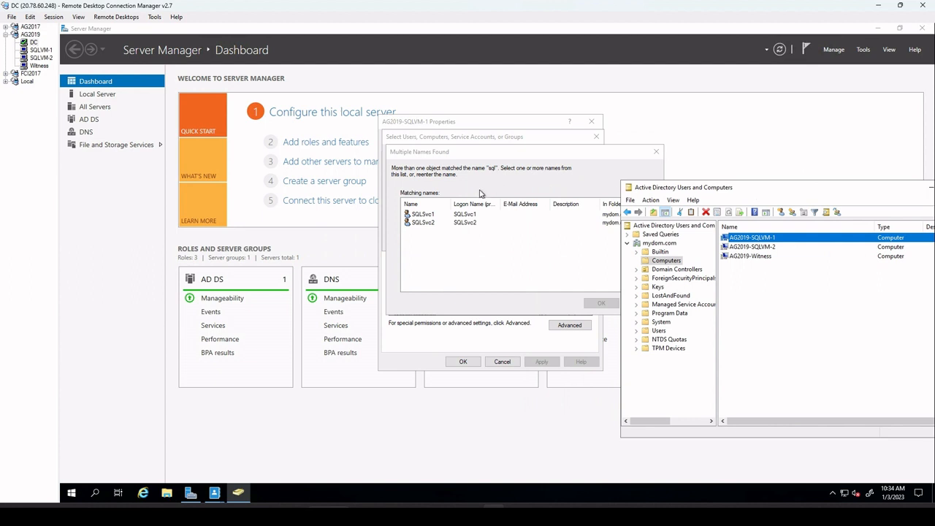
{"action": "left_click", "coordinate": [423, 214]}
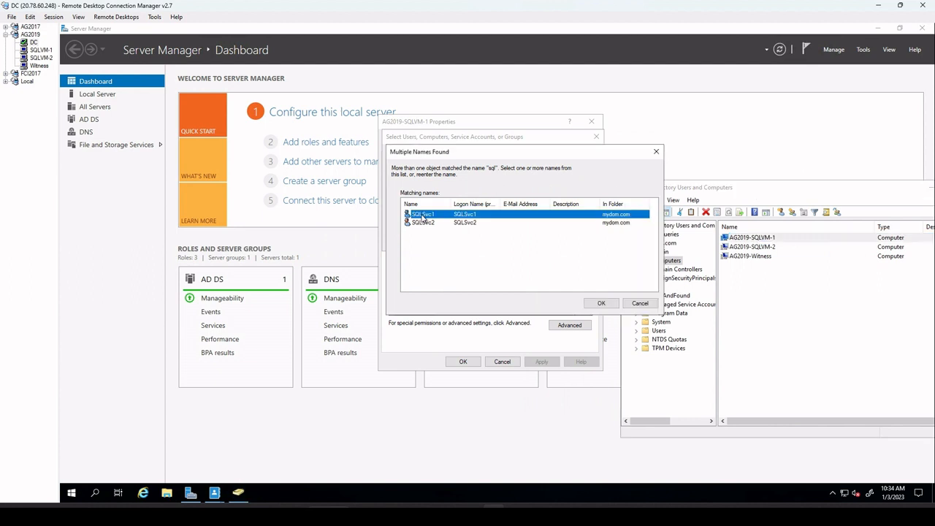
{"action": "left_click", "coordinate": [601, 303]}
{"action": "left_click", "coordinate": [537, 242]}
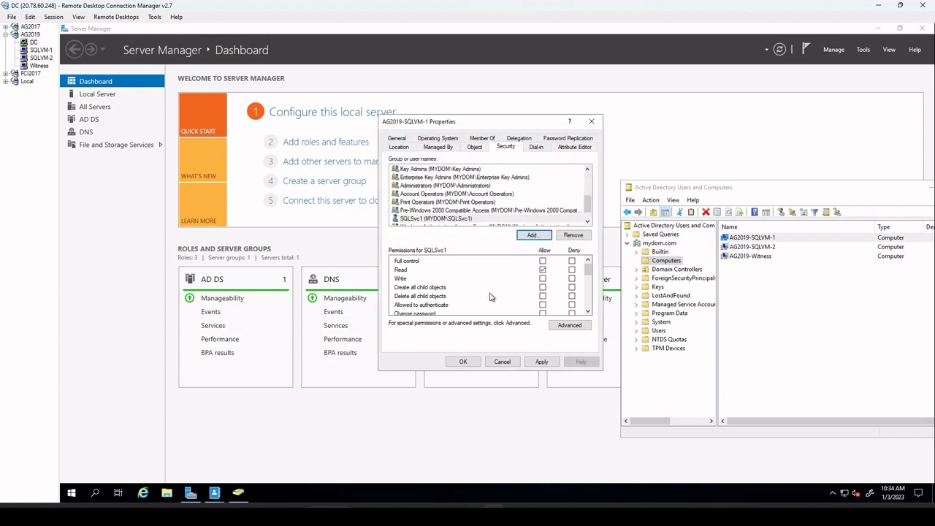
Allow SQLSvc1 Validated write to service principal name in the AG2019-SQLVM-1 security permissions
{"action": "scroll", "coordinate": [491, 296], "scroll_direction": "down", "scroll_amount": 1}
{"action": "scroll", "coordinate": [490, 296], "scroll_direction": "down", "scroll_amount": 3}
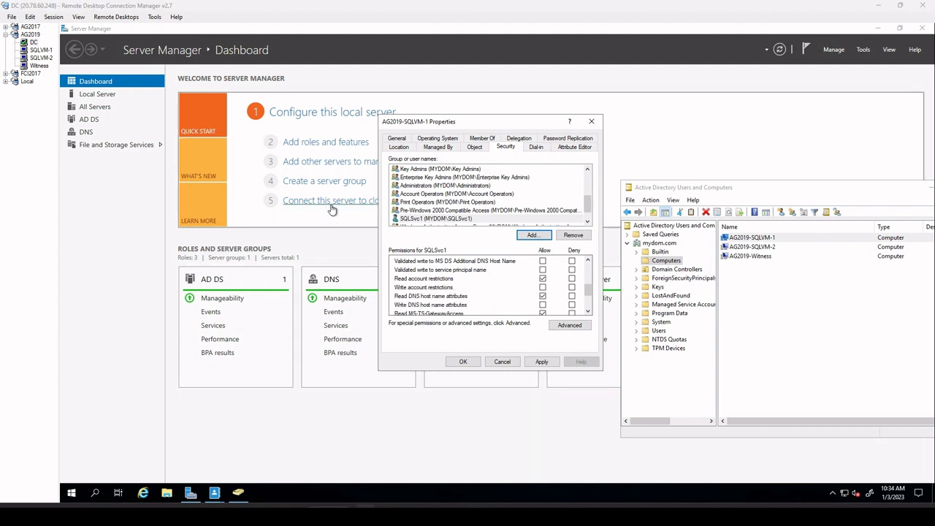
{"action": "scroll", "coordinate": [499, 285], "scroll_direction": "down", "scroll_amount": 1}
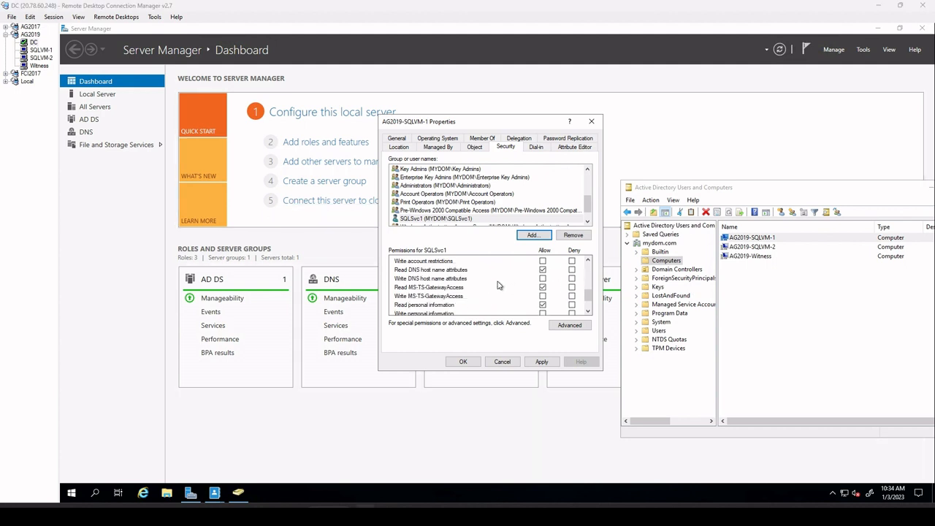
{"action": "scroll", "coordinate": [499, 285], "scroll_direction": "up", "scroll_amount": 1}
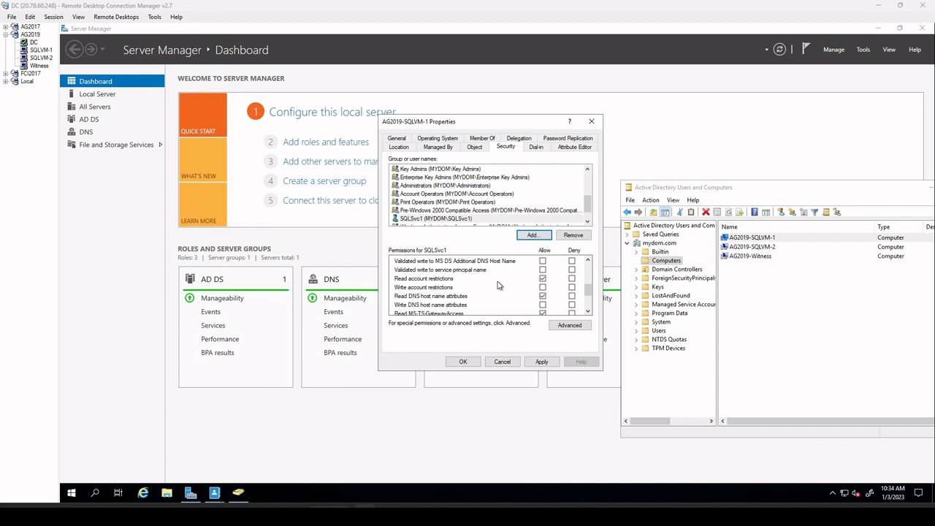
{"action": "left_click", "coordinate": [543, 270]}
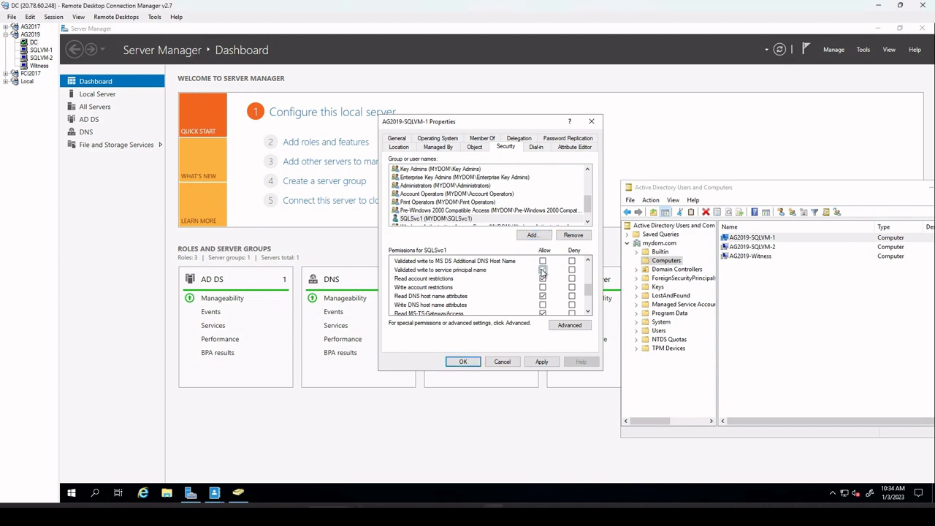
Start a new permission entry in the advanced security settings of AG2019-SQLVM-1 with SQLSvc1 as principal, searching for sql
{"action": "left_click", "coordinate": [569, 325]}
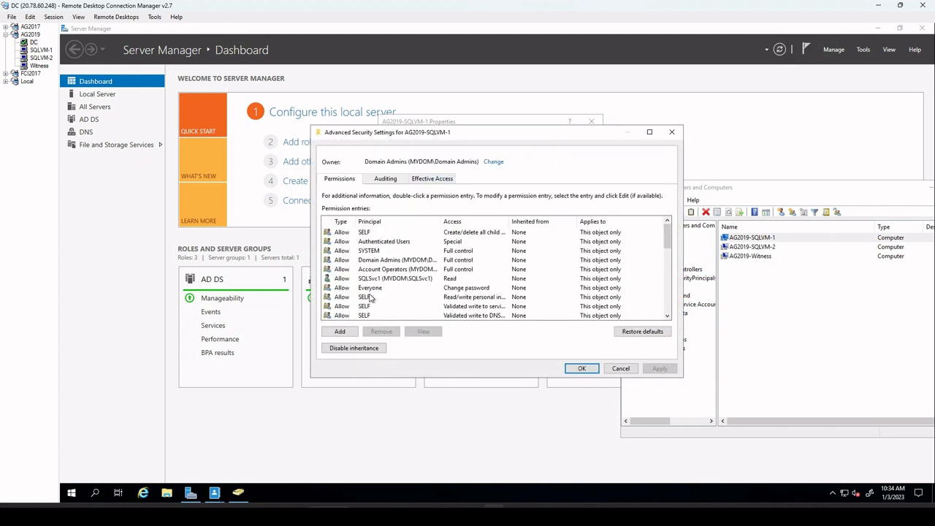
{"action": "left_click", "coordinate": [340, 332]}
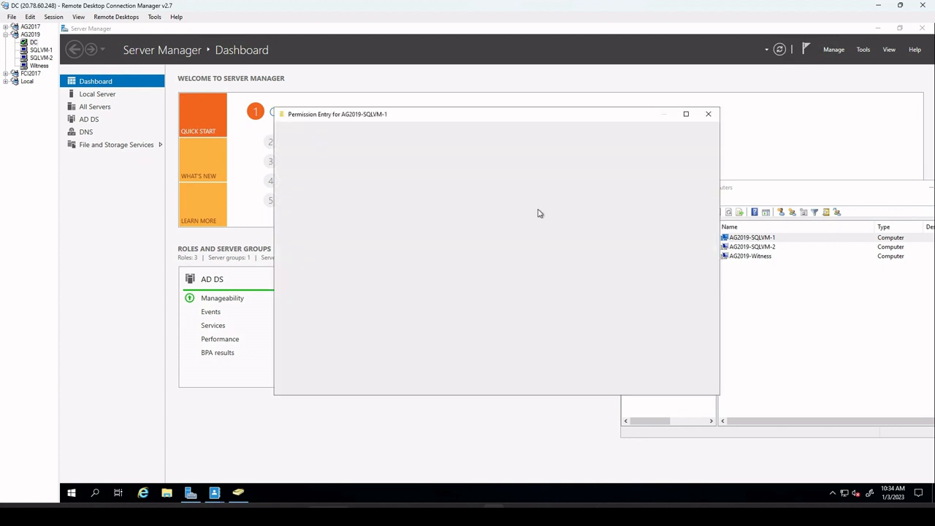
{"action": "left_click", "coordinate": [334, 141]}
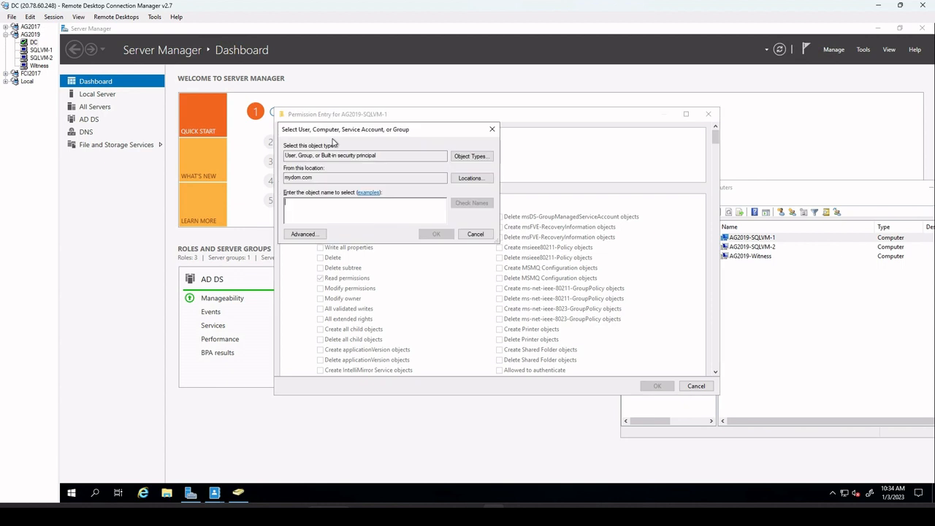
{"action": "type", "text": "sql"}
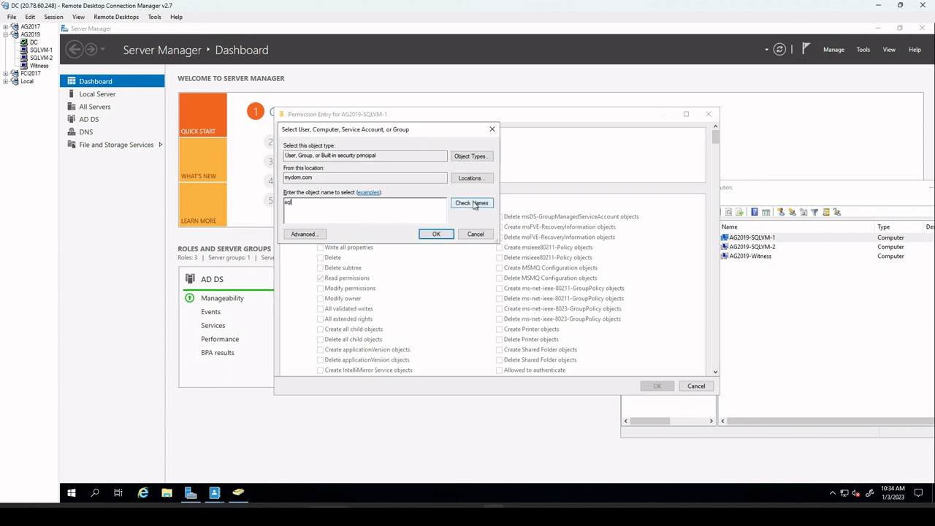
{"action": "left_click", "coordinate": [471, 203]}
{"action": "left_click", "coordinate": [321, 207]}
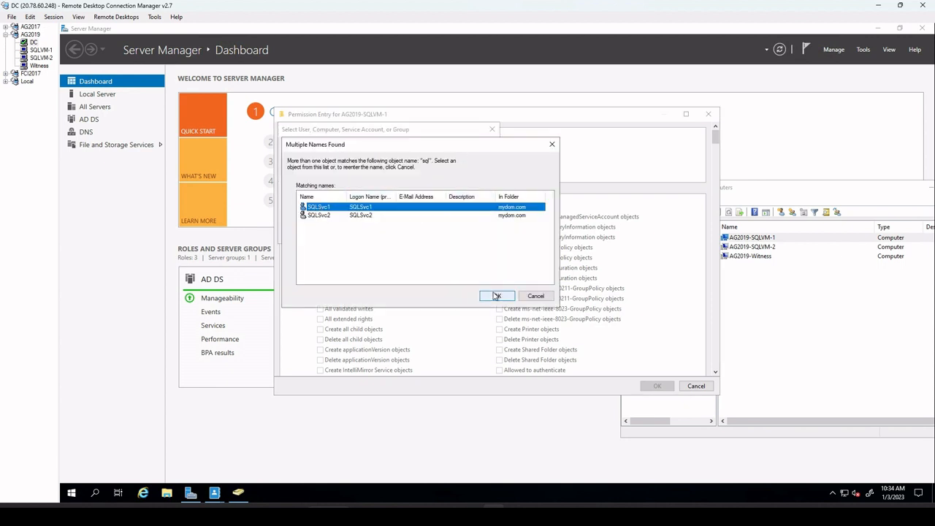
{"action": "left_click", "coordinate": [497, 296]}
{"action": "left_click", "coordinate": [434, 234]}
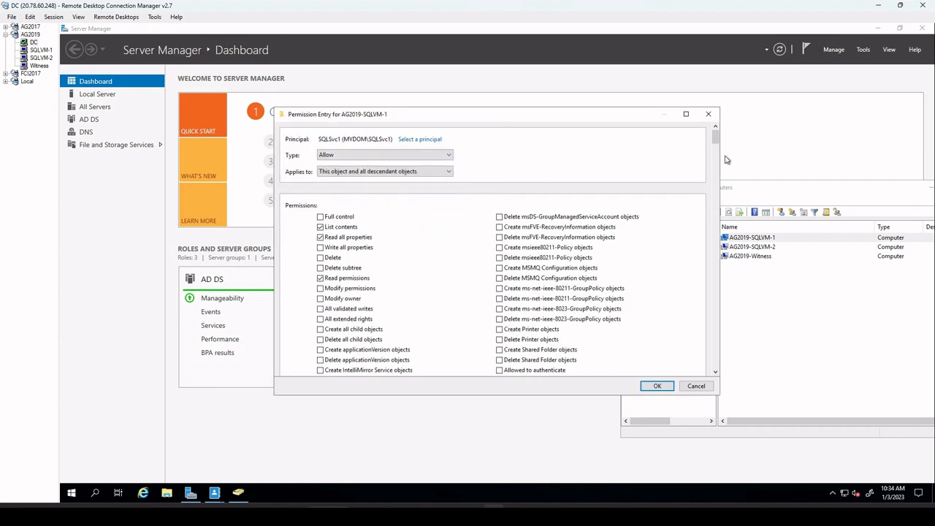
Allow SQLSvc1 to write all properties and read servicePrincipalName, and confirm the permission entry for AG2019-SQLVM-1
{"action": "left_click_drag", "start_coordinate": [716, 142], "coordinate": [724, 364]}
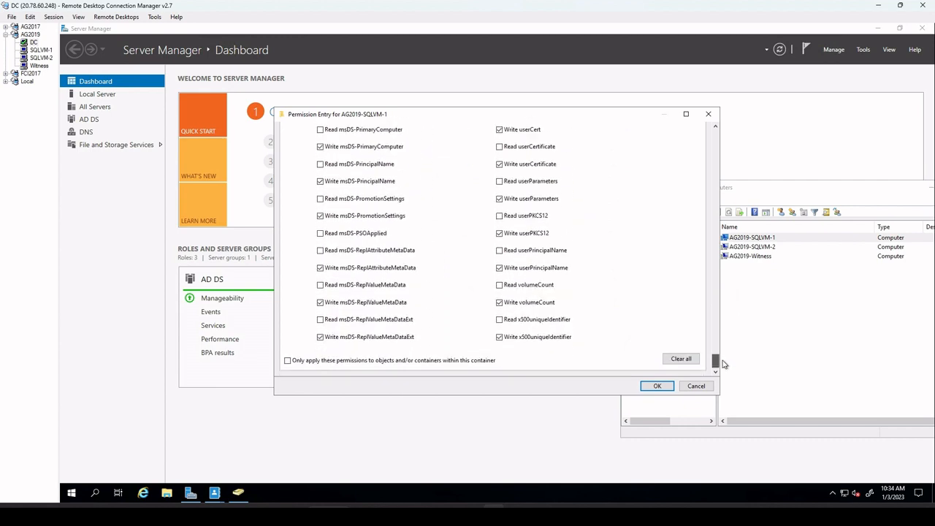
{"action": "scroll", "coordinate": [554, 216], "scroll_direction": "up", "scroll_amount": 3}
{"action": "scroll", "coordinate": [554, 216], "scroll_direction": "up", "scroll_amount": 3}
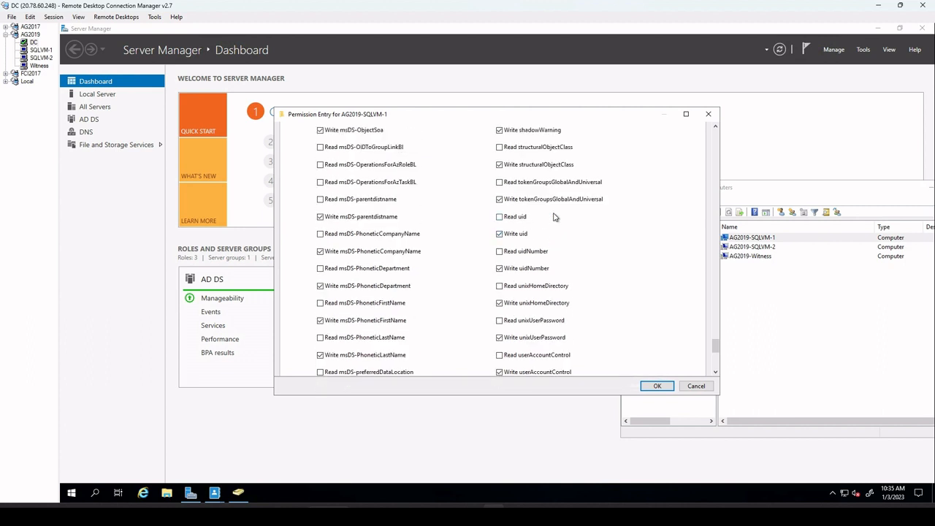
{"action": "scroll", "coordinate": [554, 216], "scroll_direction": "up", "scroll_amount": 3}
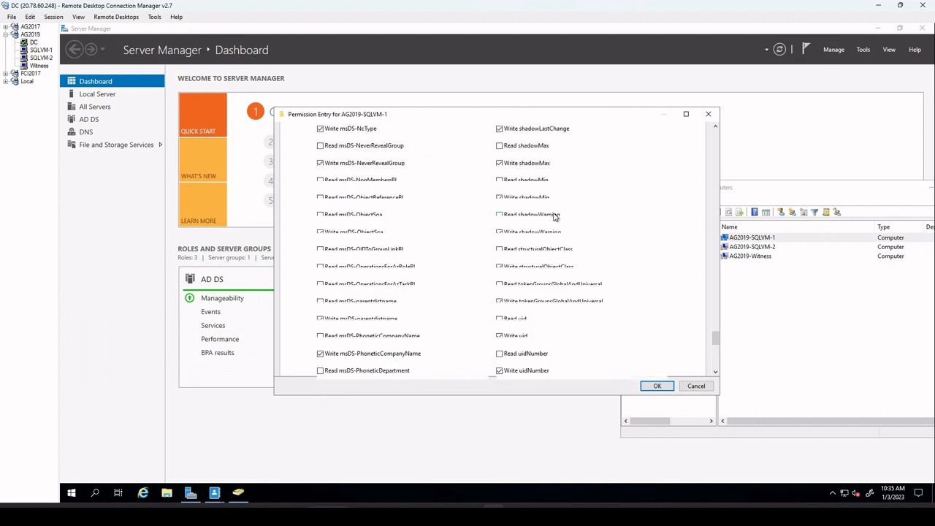
{"action": "scroll", "coordinate": [553, 216], "scroll_direction": "up", "scroll_amount": 3}
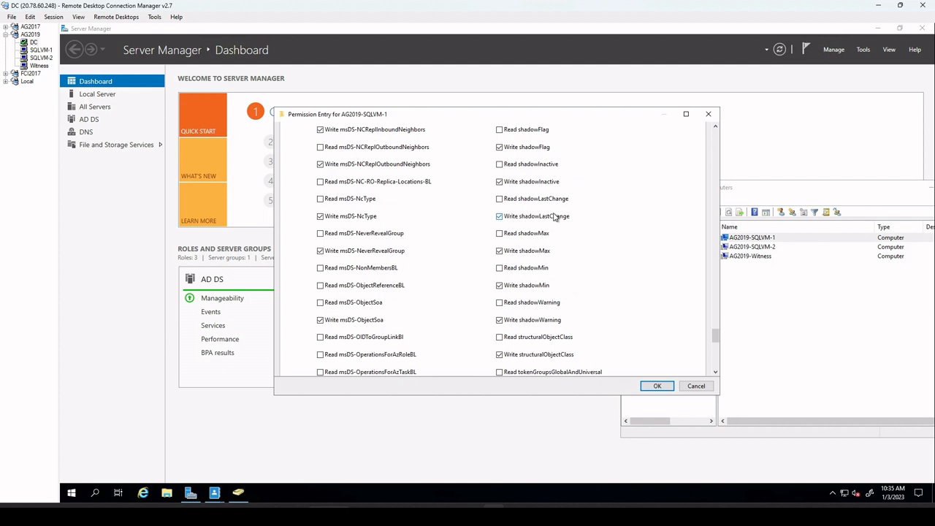
{"action": "scroll", "coordinate": [553, 217], "scroll_direction": "down", "scroll_amount": 1}
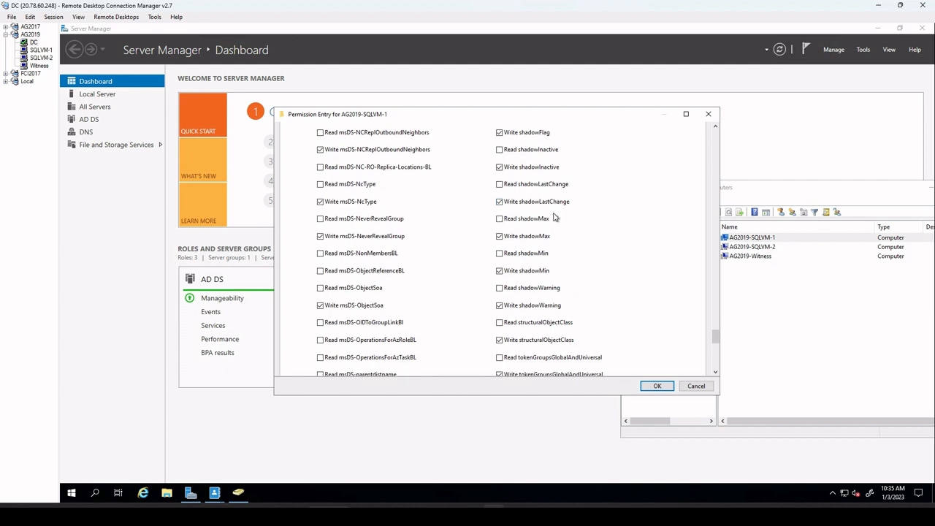
{"action": "scroll", "coordinate": [554, 216], "scroll_direction": "up", "scroll_amount": 4}
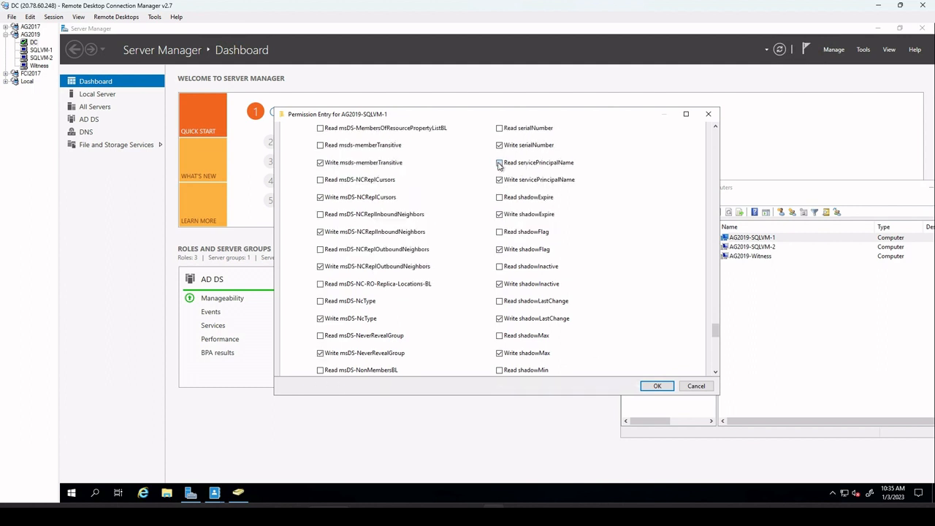
{"action": "left_click", "coordinate": [498, 163]}
{"action": "left_click", "coordinate": [657, 386]}
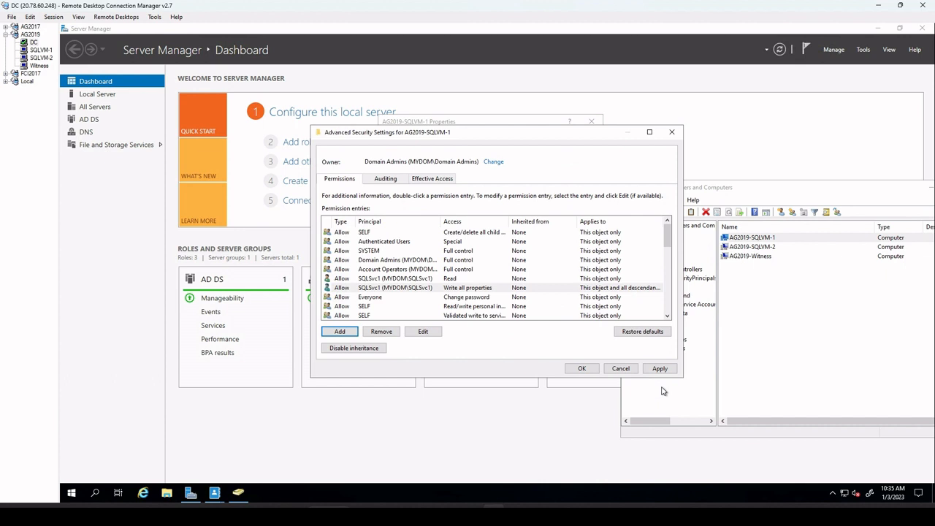
Apply the advanced security settings and save and close the AG2019-SQLVM-1 properties
{"action": "left_click", "coordinate": [658, 368]}
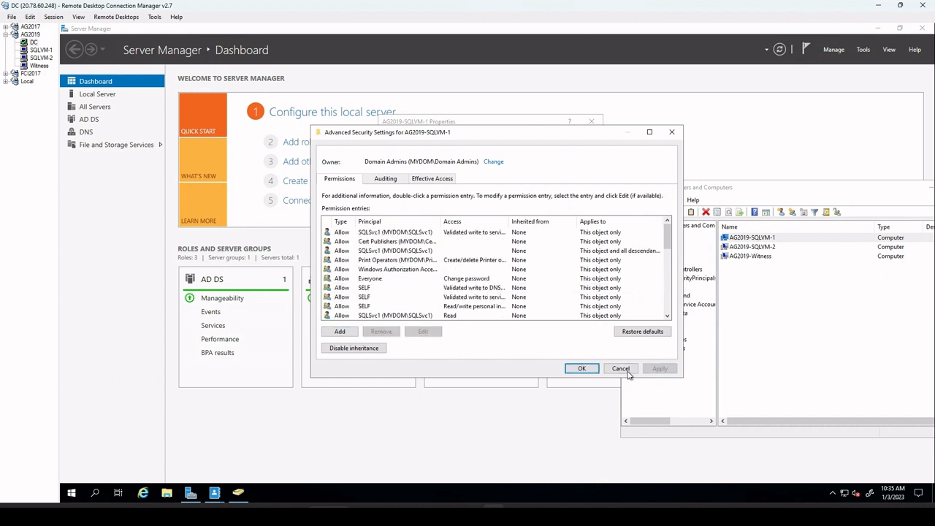
{"action": "left_click", "coordinate": [581, 369]}
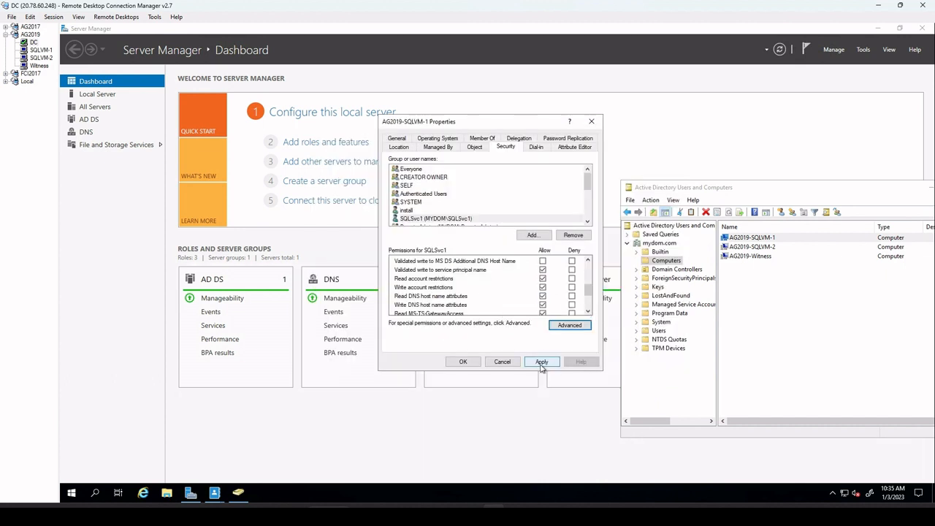
{"action": "left_click", "coordinate": [541, 363]}
{"action": "left_click", "coordinate": [460, 361]}
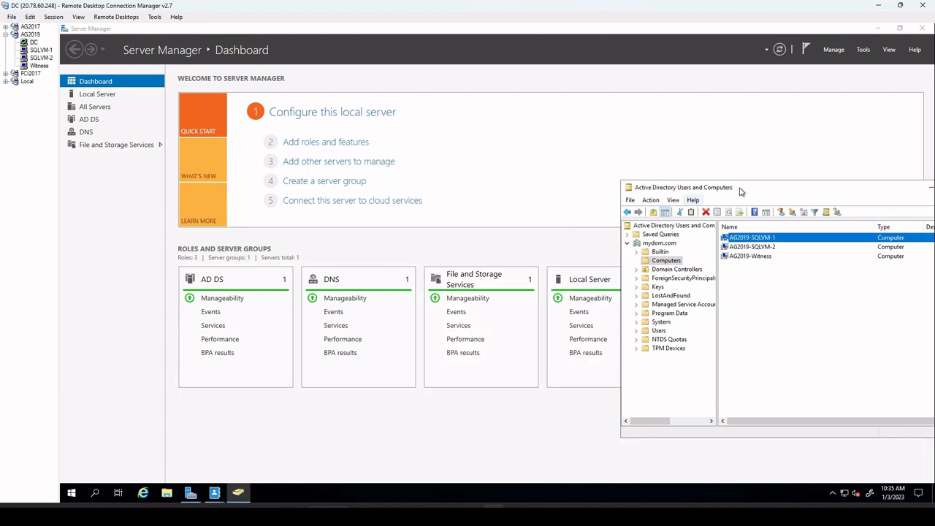
Open the security properties of the AG2019-SQLVM-2 computer in the Computers container
{"action": "left_click_drag", "start_coordinate": [771, 190], "coordinate": [475, 162]}
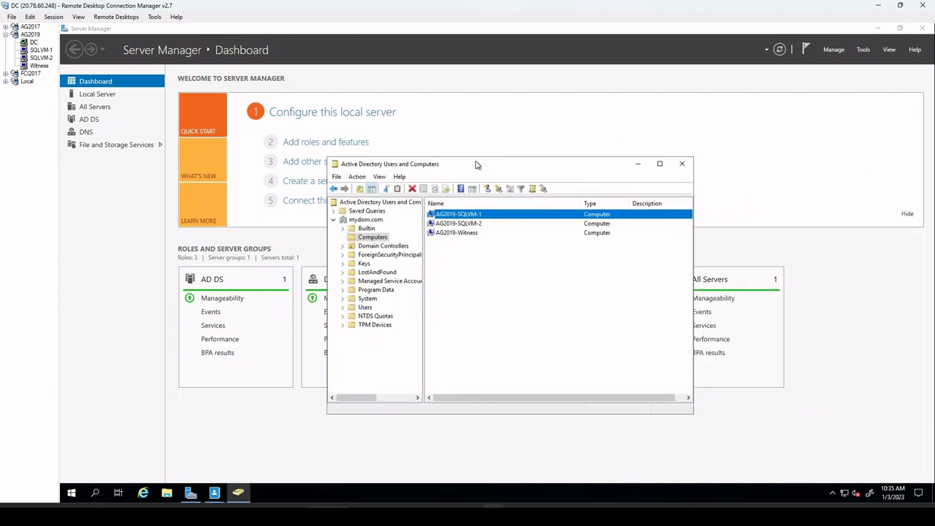
{"action": "left_click", "coordinate": [461, 223]}
{"action": "right_click", "coordinate": [462, 226]}
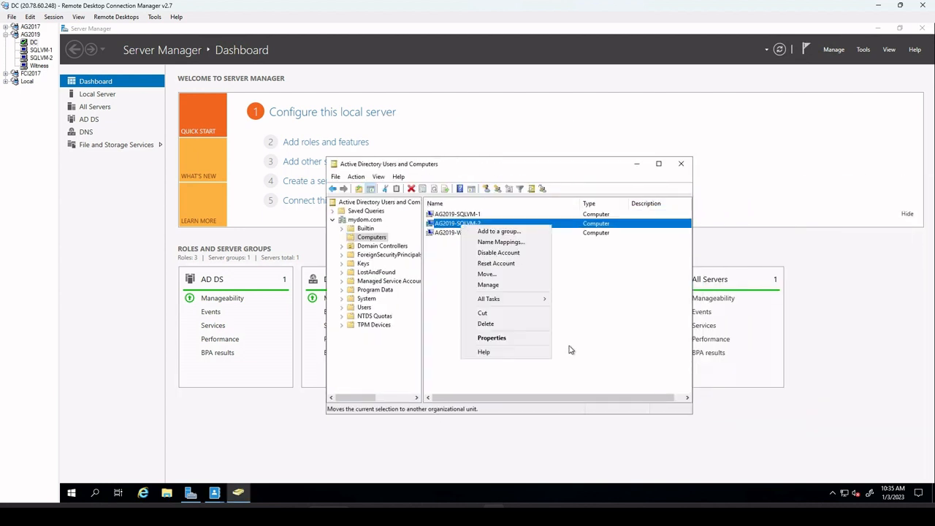
{"action": "left_click", "coordinate": [524, 339]}
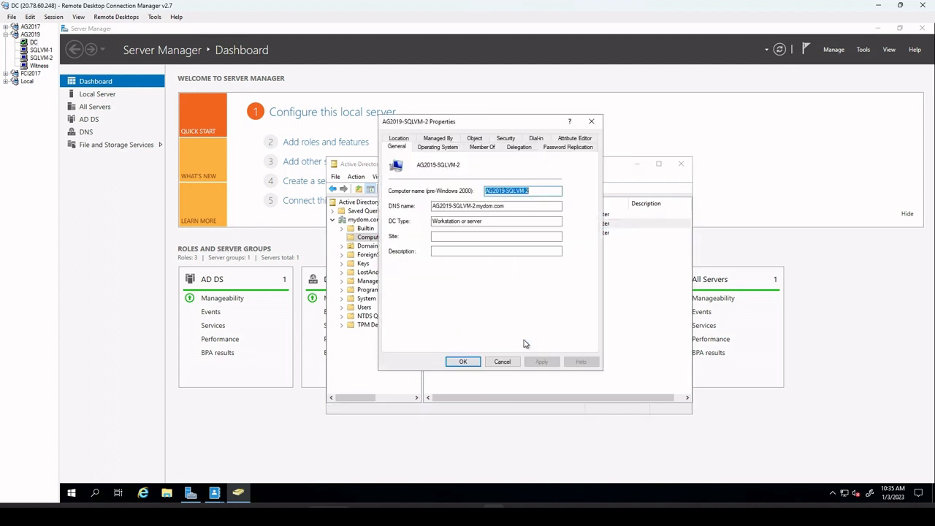
{"action": "left_click", "coordinate": [504, 138]}
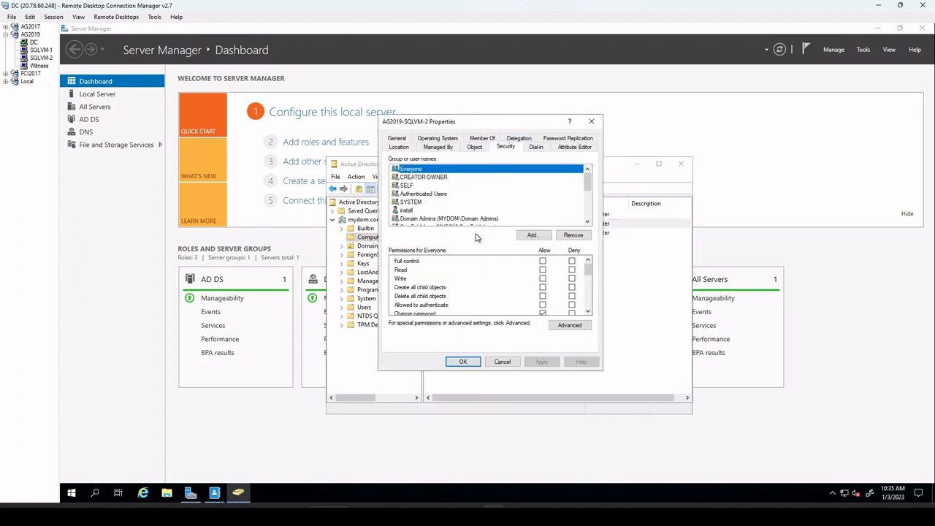
Add SQLSvc2 to the group and user names of AG2019-SQLVM-2, searching for sql
{"action": "left_click", "coordinate": [532, 235]}
{"action": "type", "text": "sql"}
{"action": "left_click", "coordinate": [539, 240]}
{"action": "left_click", "coordinate": [427, 223]}
{"action": "left_click", "coordinate": [600, 303]}
{"action": "left_click", "coordinate": [541, 242]}
Allow SQLSvc2 Validated write to service principal name in the AG2019-SQLVM-2 security permissions
{"action": "scroll", "coordinate": [509, 295], "scroll_direction": "down", "scroll_amount": 5}
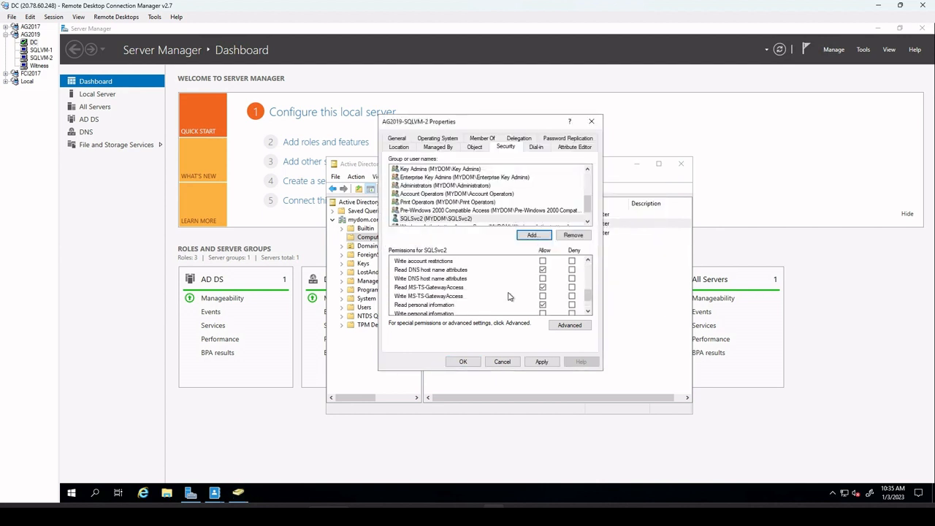
{"action": "scroll", "coordinate": [509, 295], "scroll_direction": "up", "scroll_amount": 1}
{"action": "left_click", "coordinate": [542, 269]}
Start a new permission entry in the advanced security settings of AG2019-SQLVM-2 with SQLSvc2 as principal, searching for sql
{"action": "left_click", "coordinate": [569, 325]}
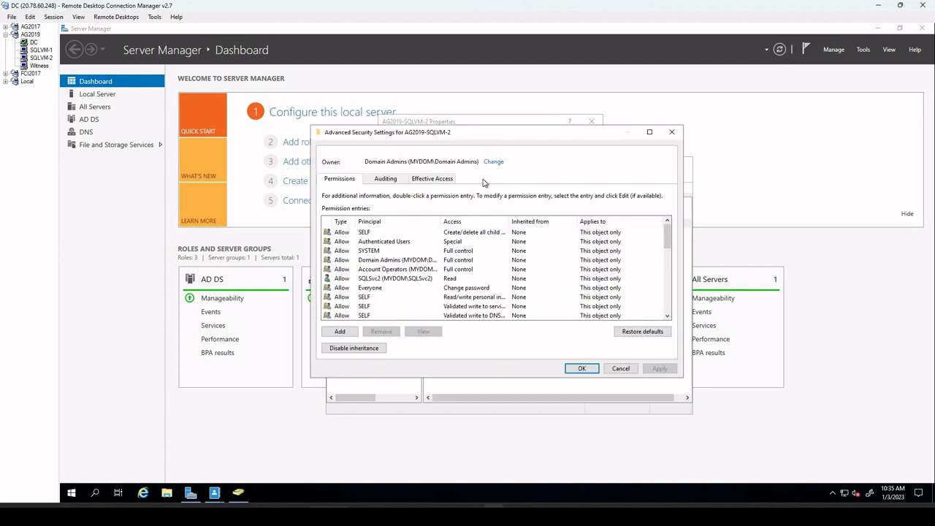
{"action": "left_click", "coordinate": [340, 334]}
{"action": "left_click", "coordinate": [337, 142]}
{"action": "type", "text": "sql"}
{"action": "left_click", "coordinate": [471, 203]}
{"action": "left_click", "coordinate": [317, 216]}
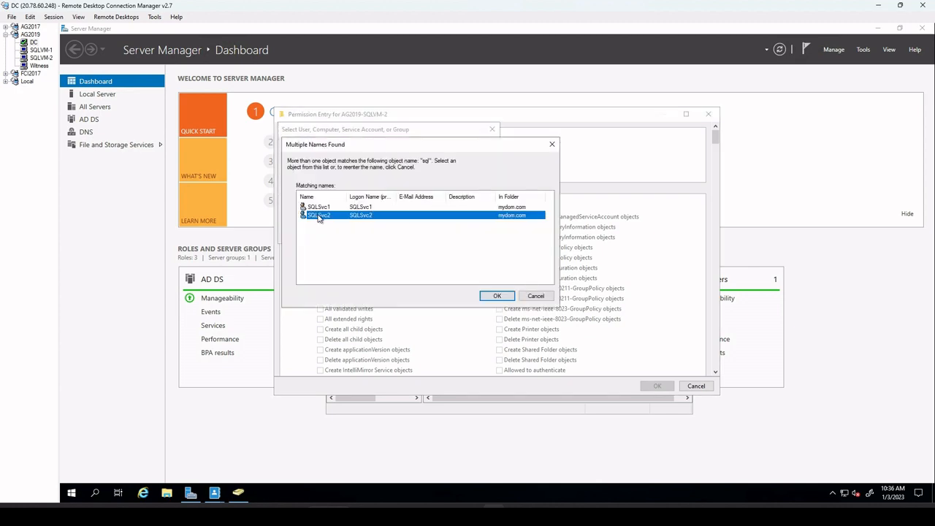
{"action": "left_click", "coordinate": [496, 296]}
{"action": "left_click", "coordinate": [435, 234]}
Allow SQLSvc2 to write all properties in the permission entry, and save and close the AG2019-SQLVM-2 properties
{"action": "scroll", "coordinate": [473, 294], "scroll_direction": "down", "scroll_amount": 4}
{"action": "scroll", "coordinate": [472, 293], "scroll_direction": "down", "scroll_amount": 15}
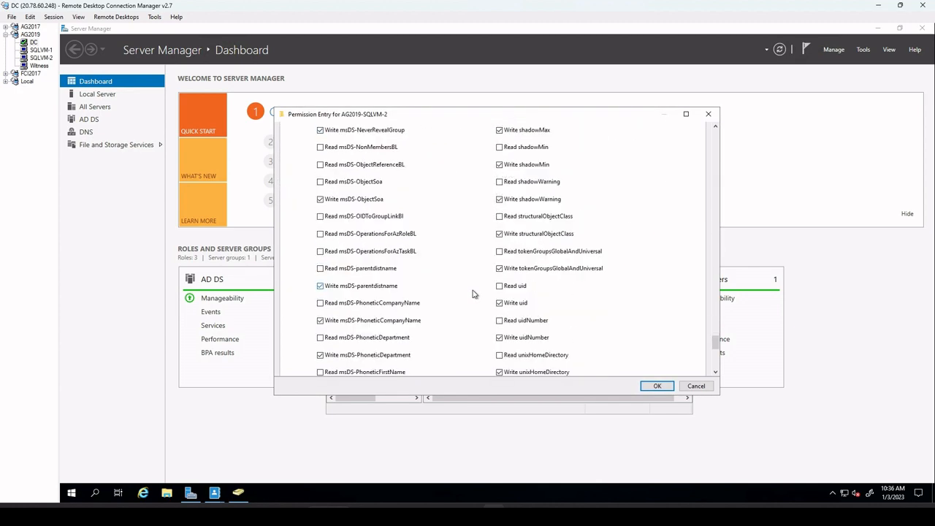
{"action": "scroll", "coordinate": [473, 294], "scroll_direction": "down", "scroll_amount": 2}
{"action": "left_click", "coordinate": [656, 385]}
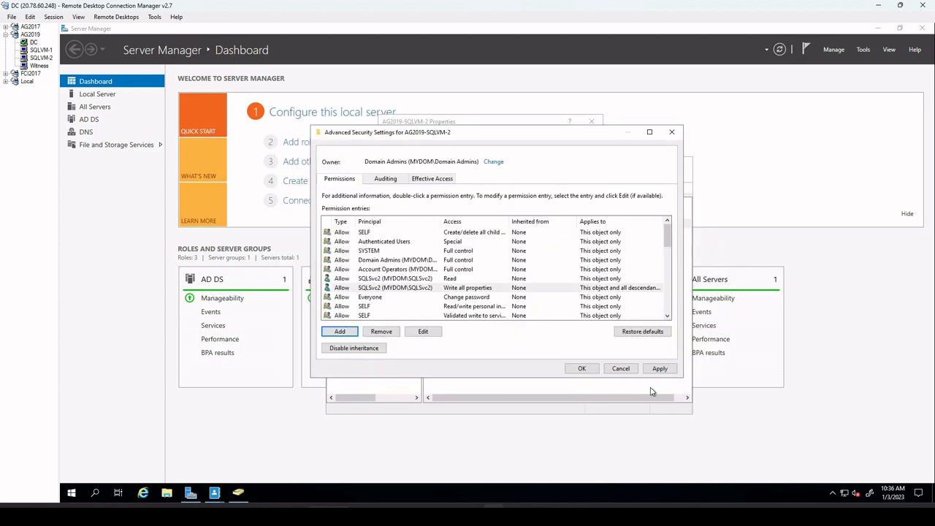
{"action": "left_click", "coordinate": [582, 368]}
{"action": "left_click", "coordinate": [460, 361]}
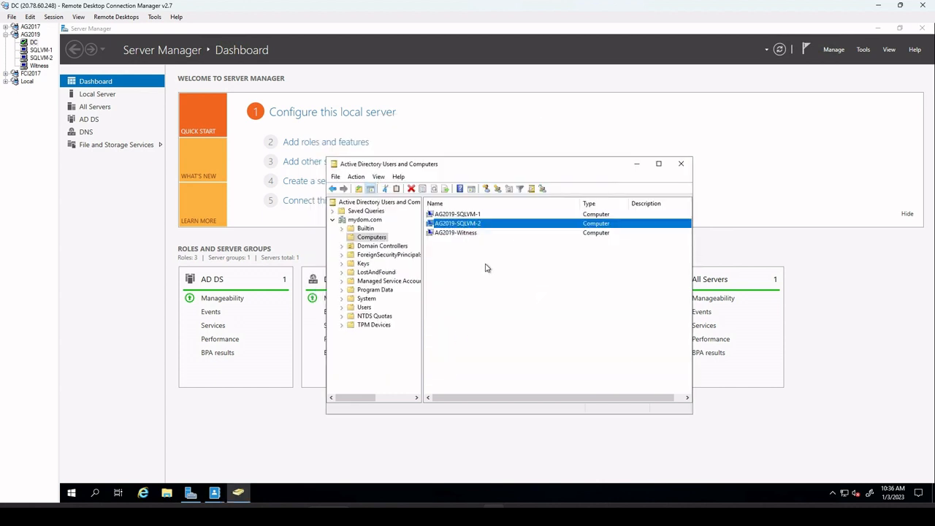
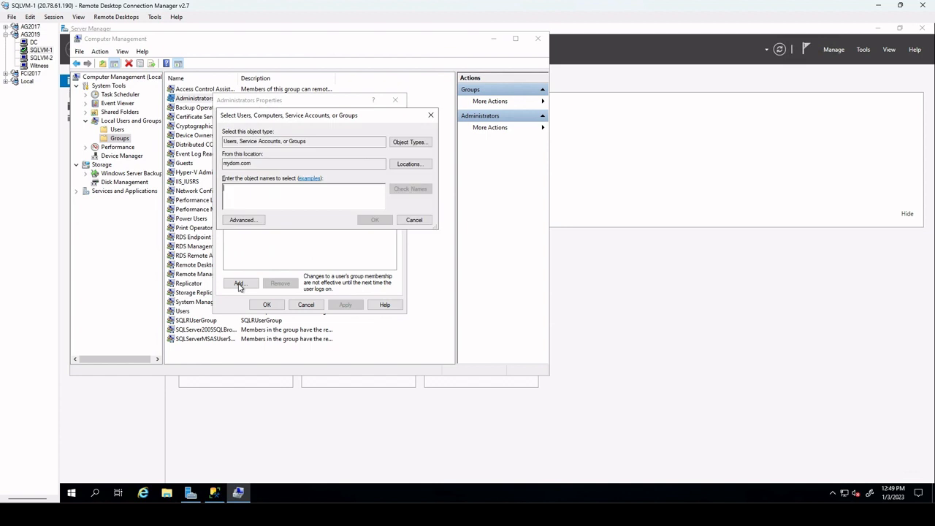
Add the mydom.com account install to the local Administrators group on SQLVM-1 and save the group's properties
{"action": "type", "text": "install"}
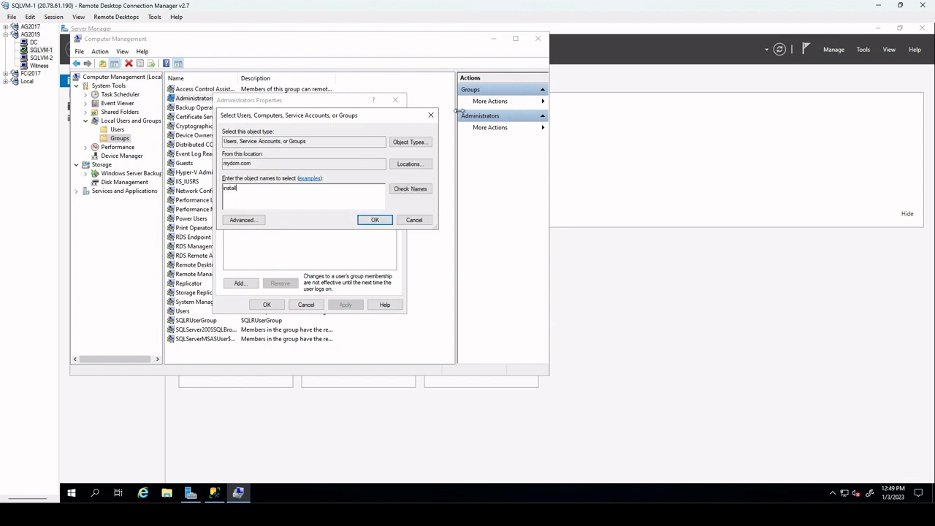
{"action": "left_click", "coordinate": [375, 220]}
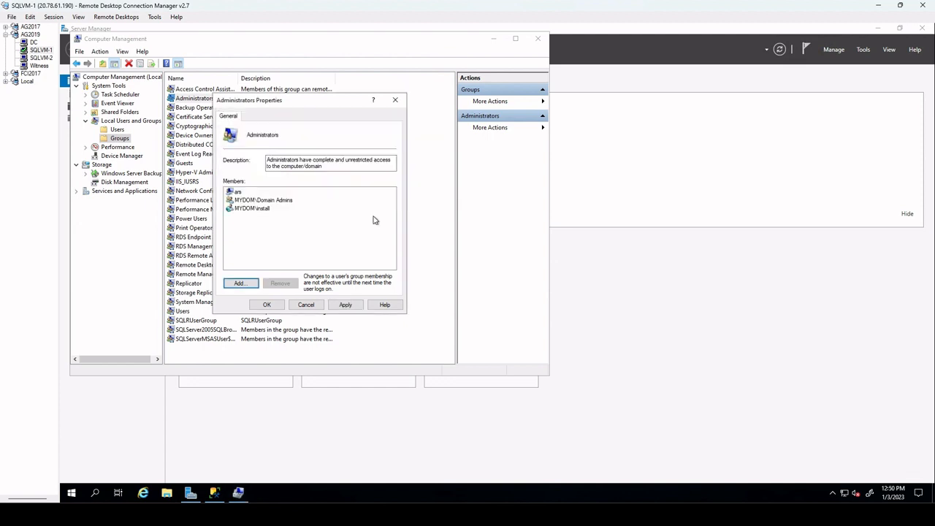
{"action": "left_click", "coordinate": [345, 305]}
{"action": "left_click", "coordinate": [264, 304]}
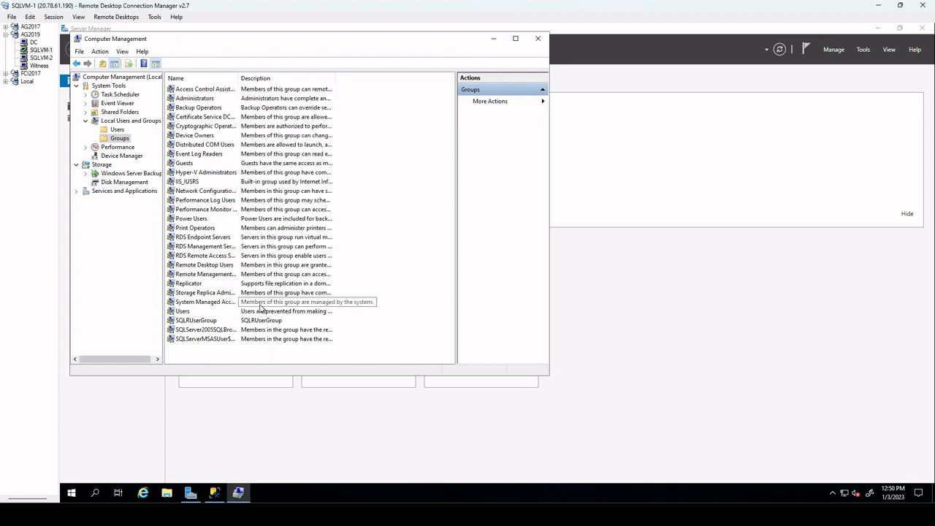
Switch to SQLVM-2 and open the properties of the local Administrators group in Computer Management
{"action": "left_click", "coordinate": [42, 58]}
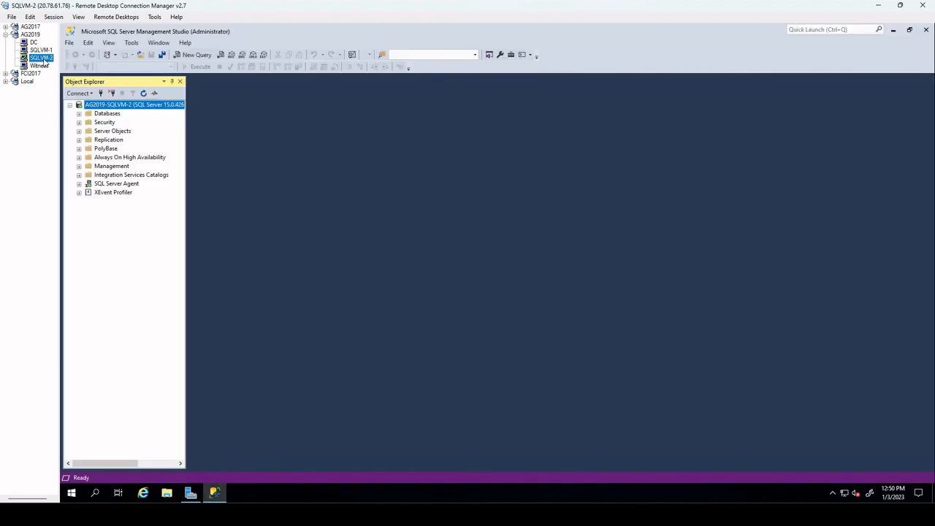
{"action": "left_click", "coordinate": [72, 493]}
{"action": "right_click", "coordinate": [71, 492]}
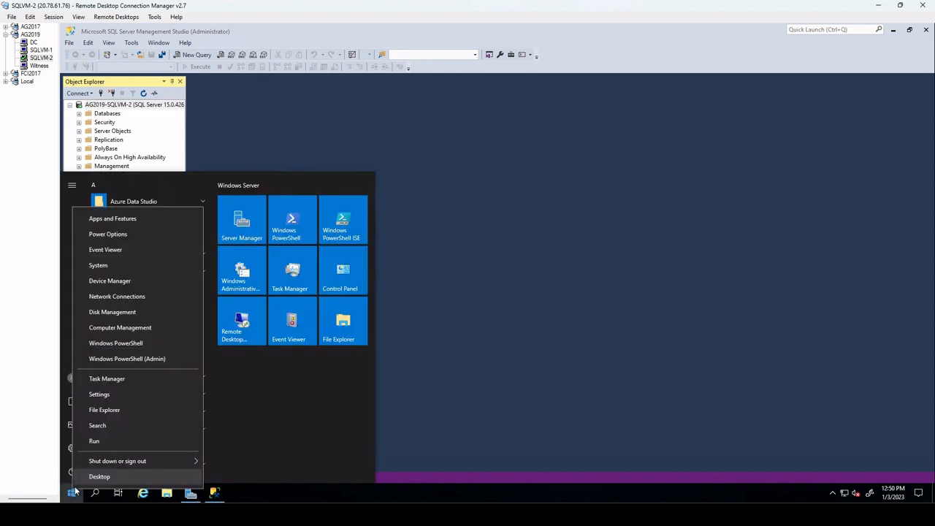
{"action": "left_click", "coordinate": [138, 327]}
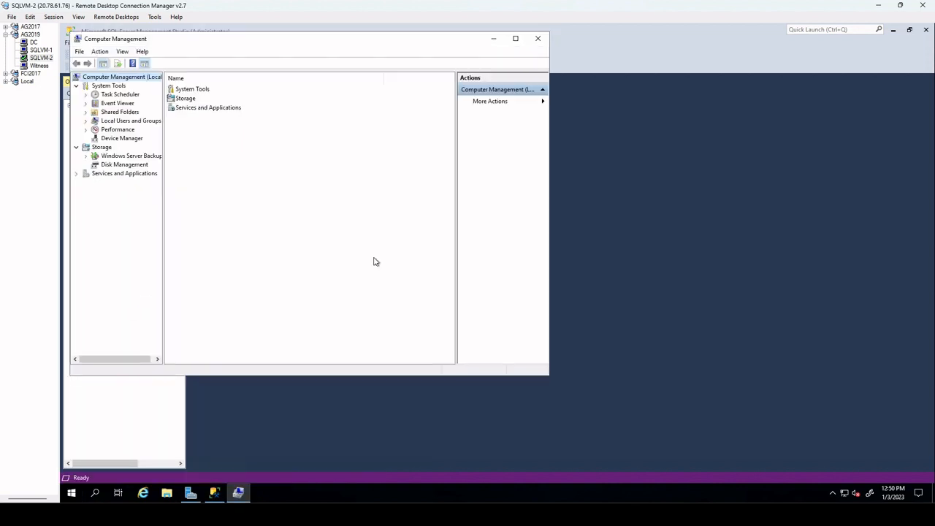
{"action": "left_click", "coordinate": [119, 122]}
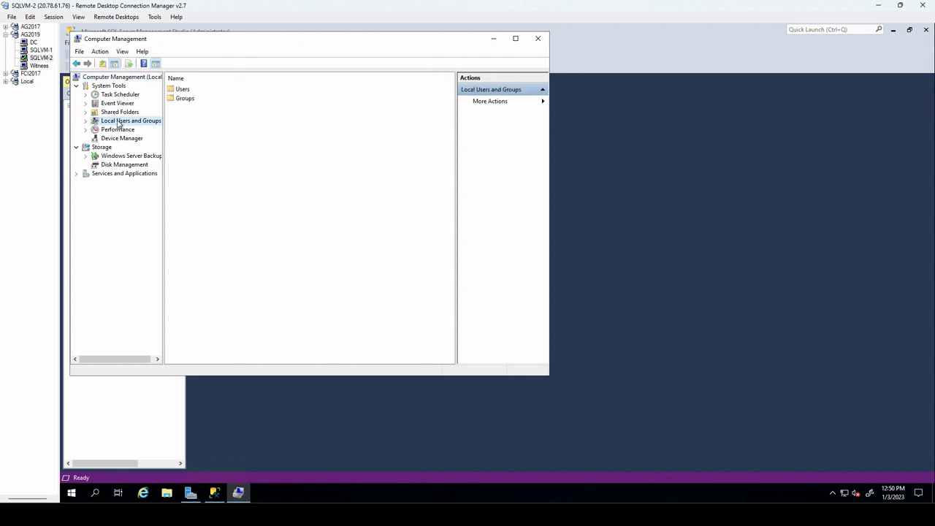
{"action": "left_click", "coordinate": [186, 101]}
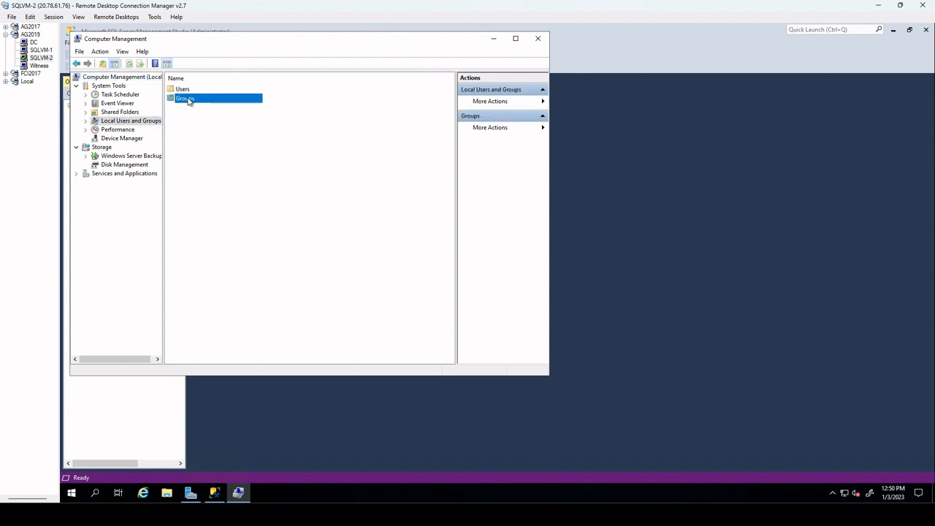
{"action": "double_click", "coordinate": [187, 101]}
{"action": "double_click", "coordinate": [202, 103]}
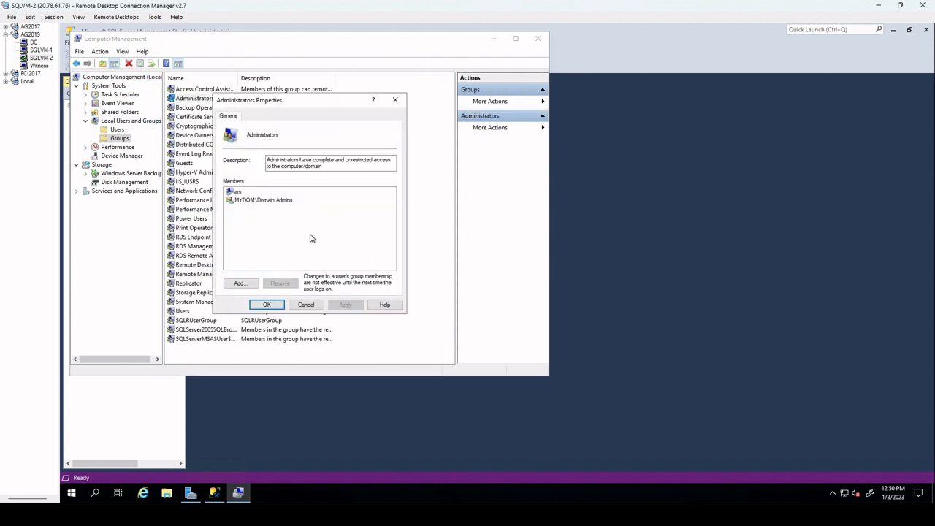
Add the mydom.com account install to the Administrators group on SQLVM-2 and save the group's properties
{"action": "left_click", "coordinate": [245, 284]}
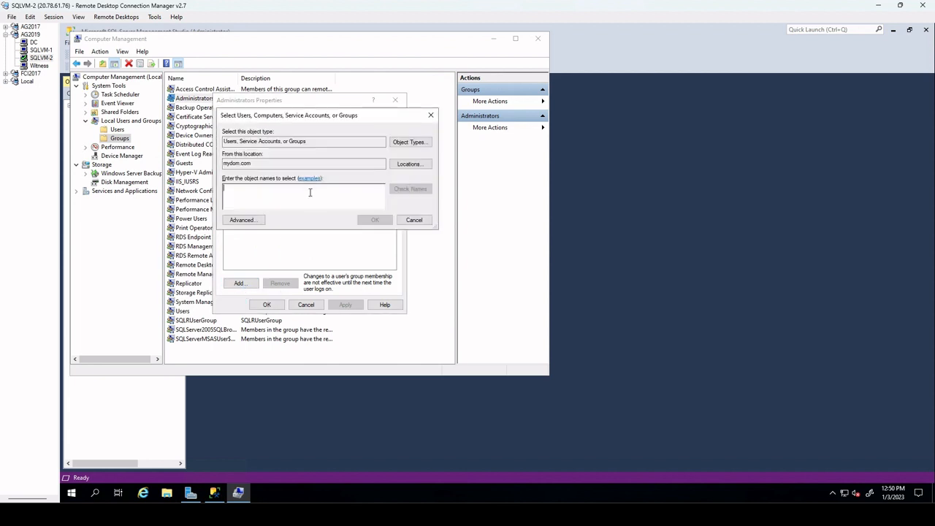
{"action": "type", "text": "install"}
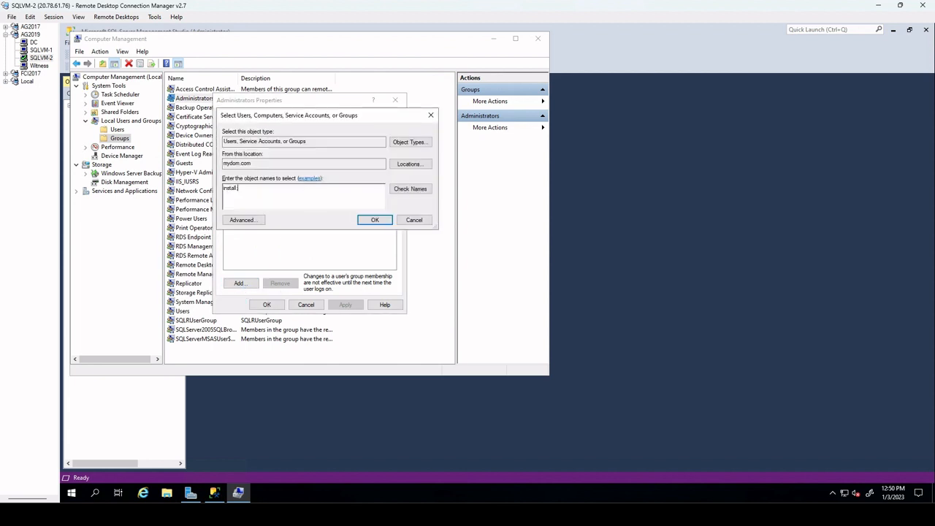
{"action": "left_click", "coordinate": [418, 188]}
{"action": "left_click", "coordinate": [375, 220]}
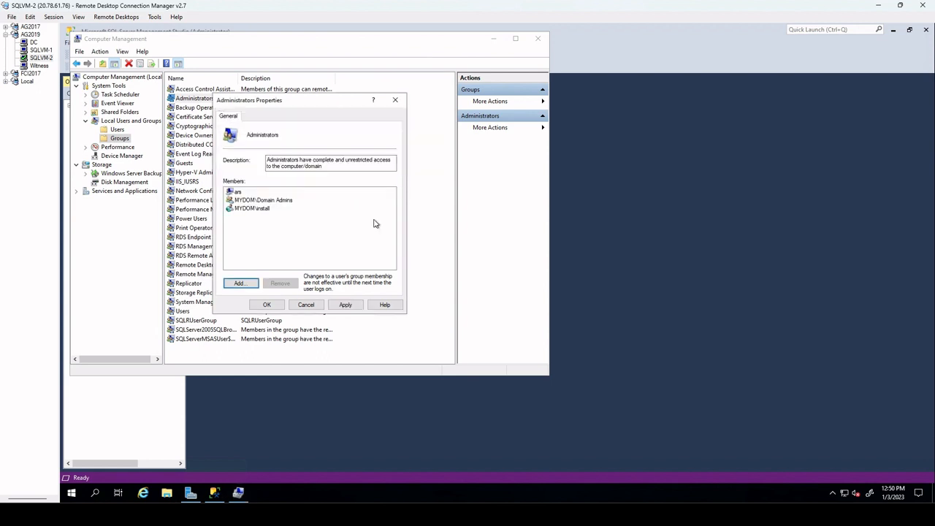
{"action": "left_click", "coordinate": [345, 306]}
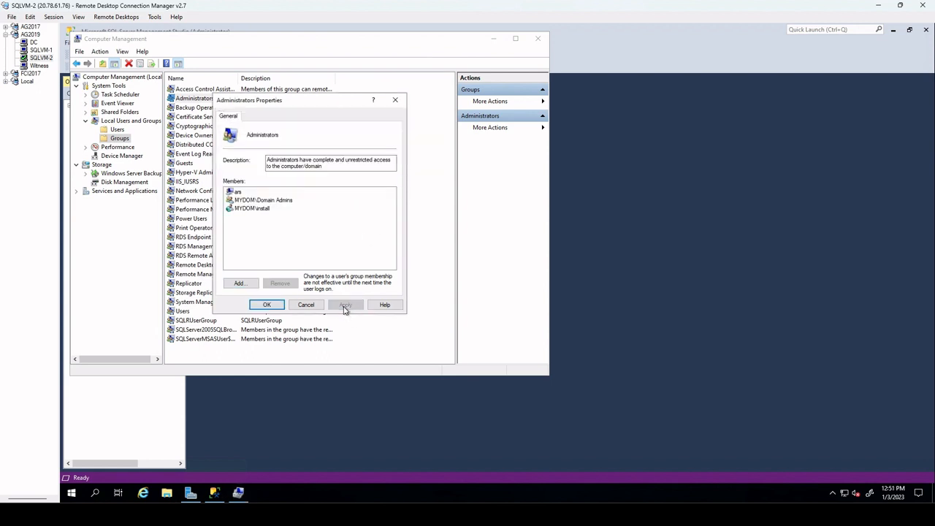
{"action": "left_click", "coordinate": [266, 305]}
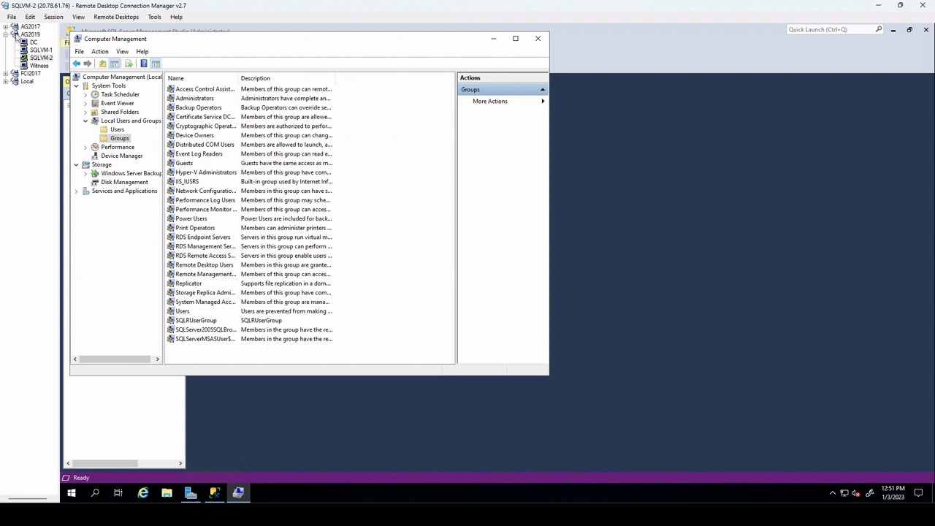
Return to SQLVM-1, close Computer Management and switch to SQL Server Management Studio
{"action": "left_click", "coordinate": [37, 51]}
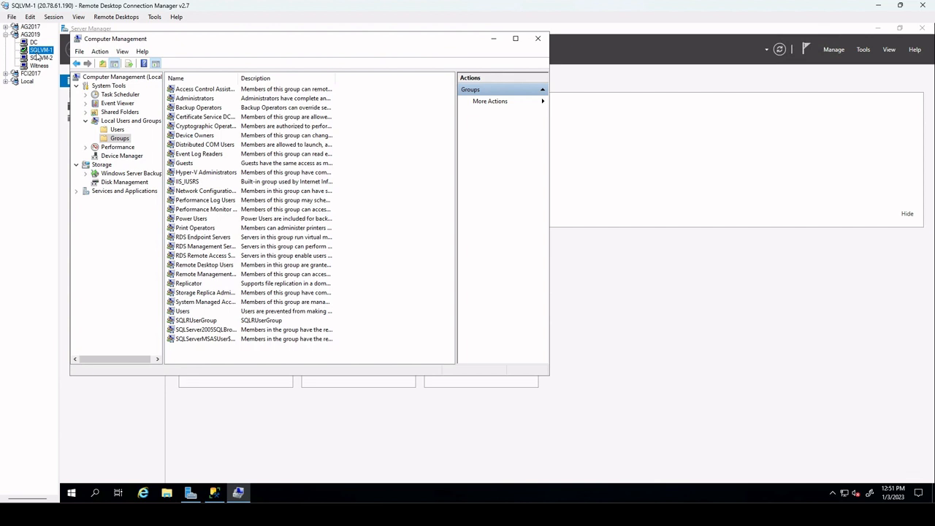
{"action": "left_click", "coordinate": [40, 57]}
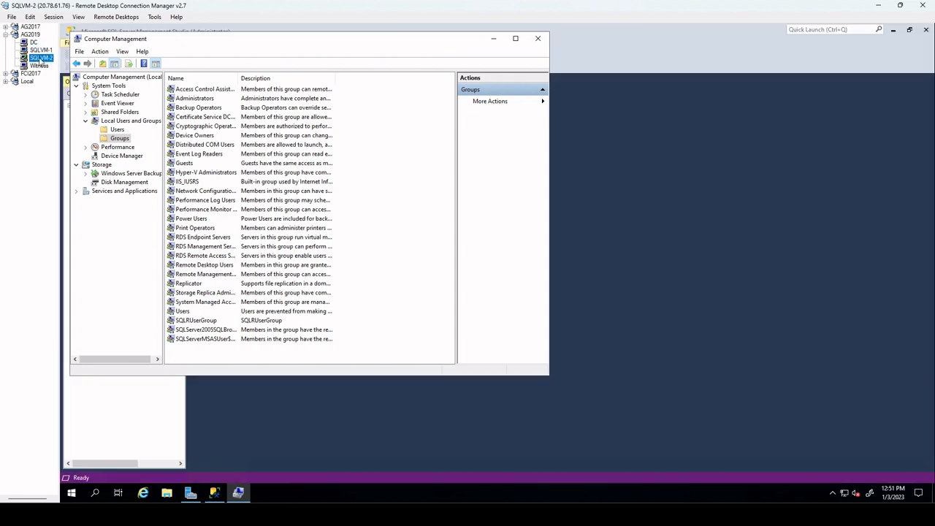
{"action": "left_click", "coordinate": [38, 50]}
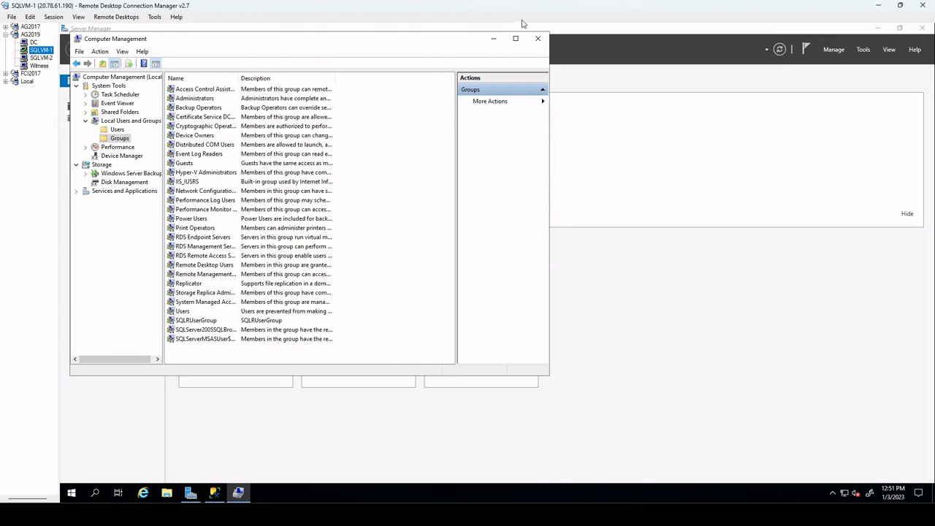
{"action": "left_click", "coordinate": [539, 38]}
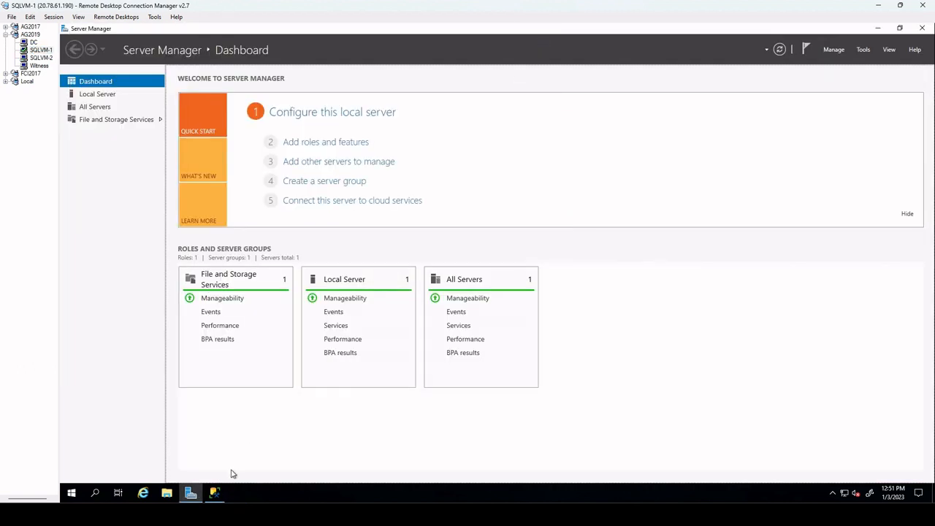
{"action": "left_click", "coordinate": [214, 494]}
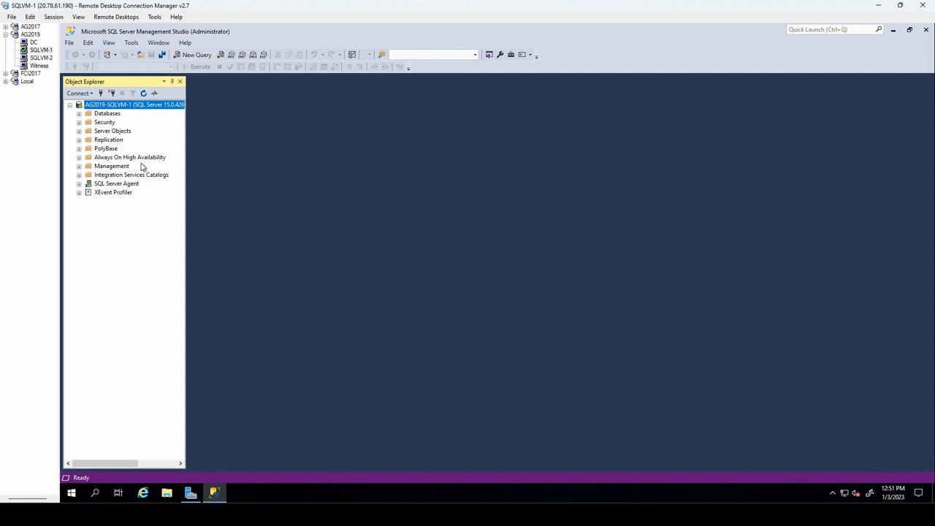
Start a new login among the server security logins of AG2019-SQLVM-1
{"action": "double_click", "coordinate": [104, 124]}
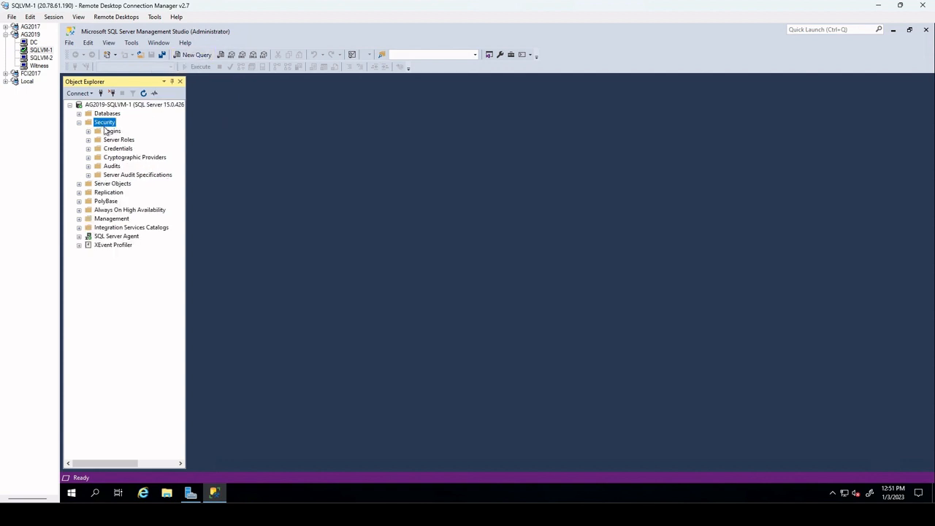
{"action": "left_click", "coordinate": [110, 132]}
{"action": "double_click", "coordinate": [109, 133]}
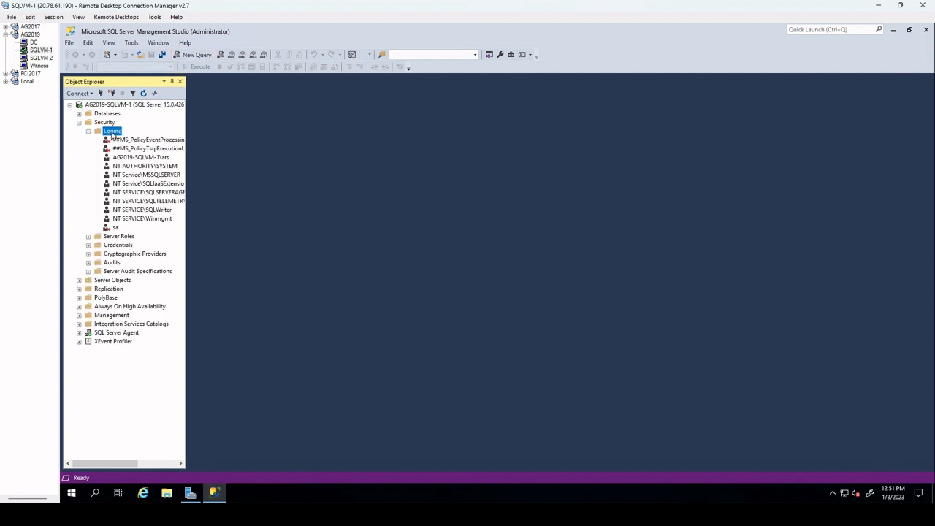
{"action": "right_click", "coordinate": [110, 133]}
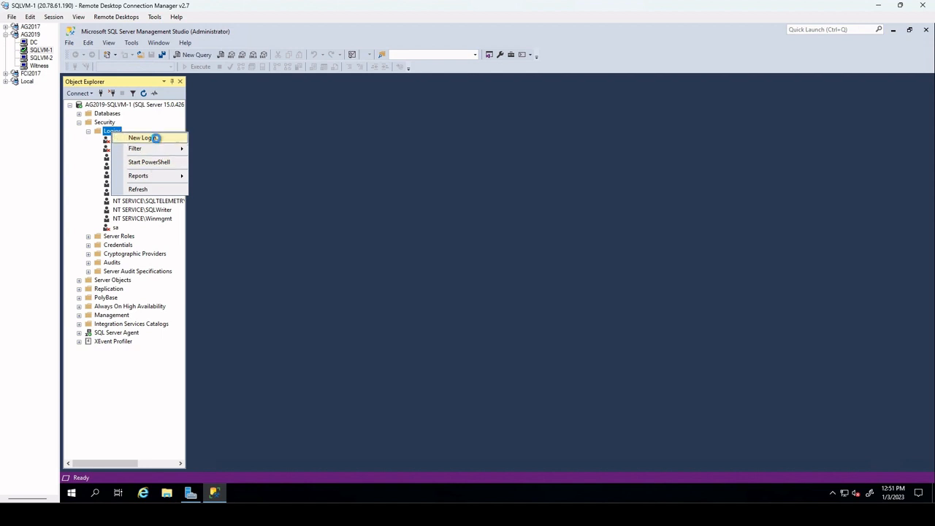
{"action": "left_click", "coordinate": [157, 138]}
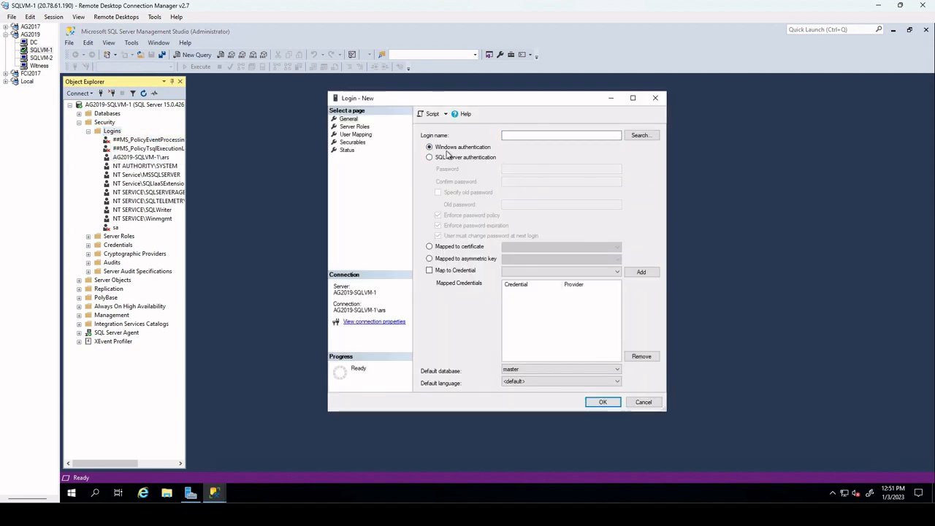
Set the login name to the domain account install, searching the Entire Directory location
{"action": "left_click", "coordinate": [509, 136]}
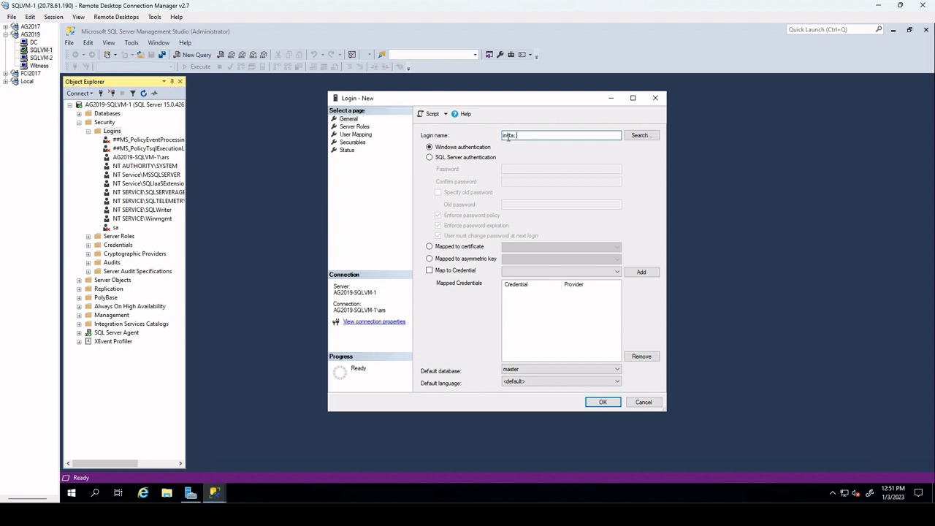
{"action": "left_click", "coordinate": [639, 135]}
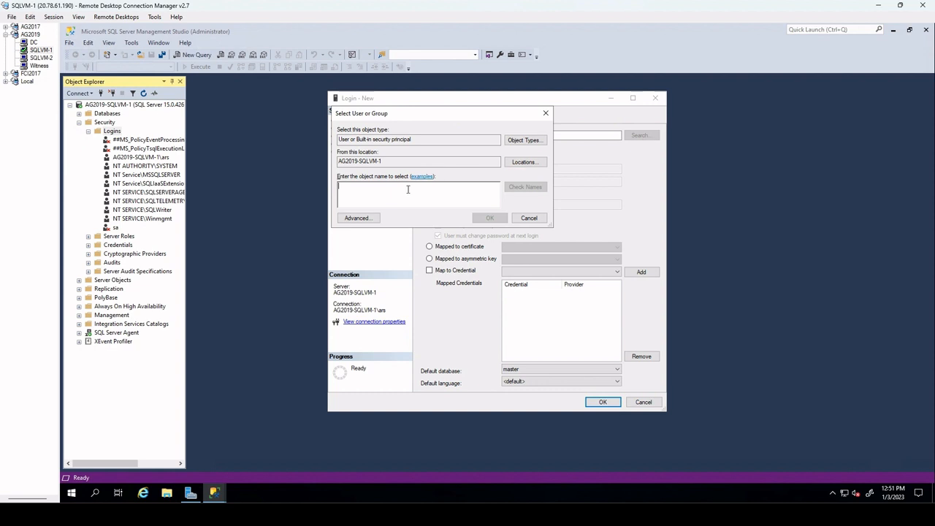
{"action": "left_click", "coordinate": [524, 161]}
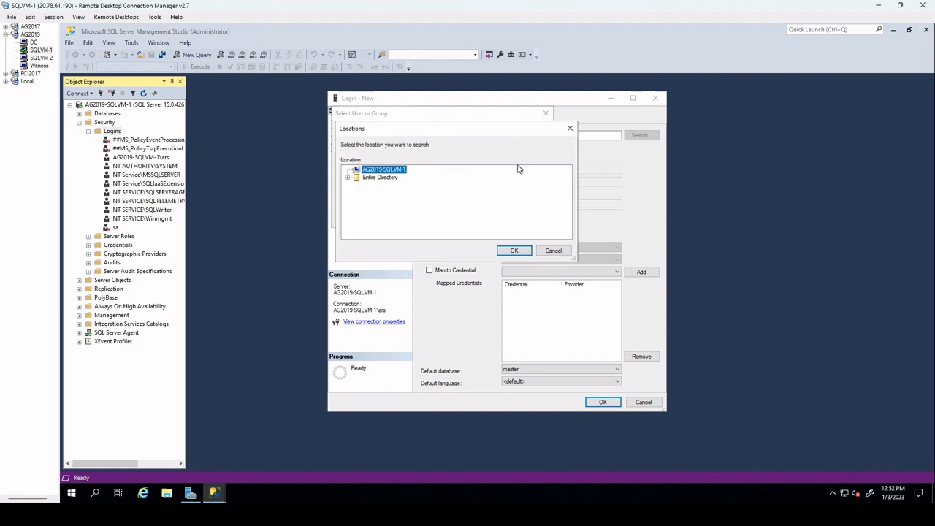
{"action": "left_click", "coordinate": [384, 179]}
{"action": "left_click", "coordinate": [514, 251]}
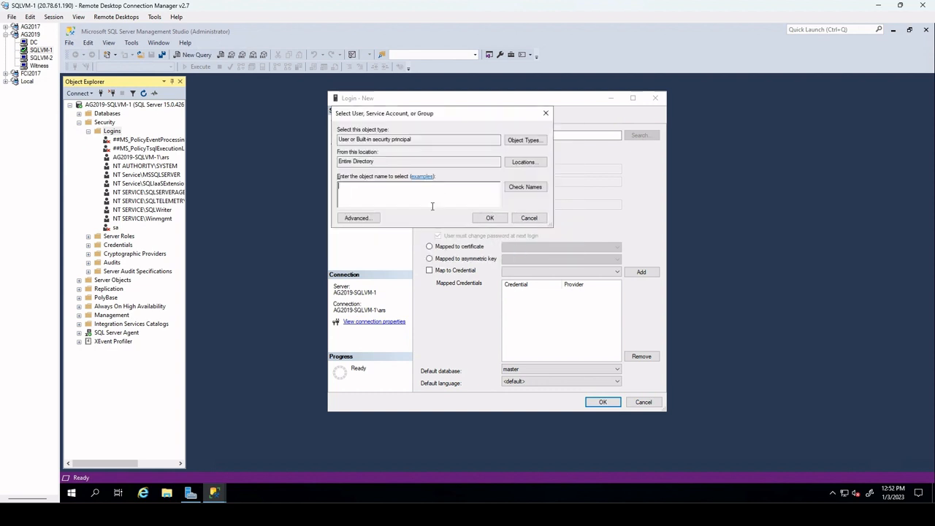
{"action": "type", "text": "install"}
{"action": "left_click", "coordinate": [490, 217]}
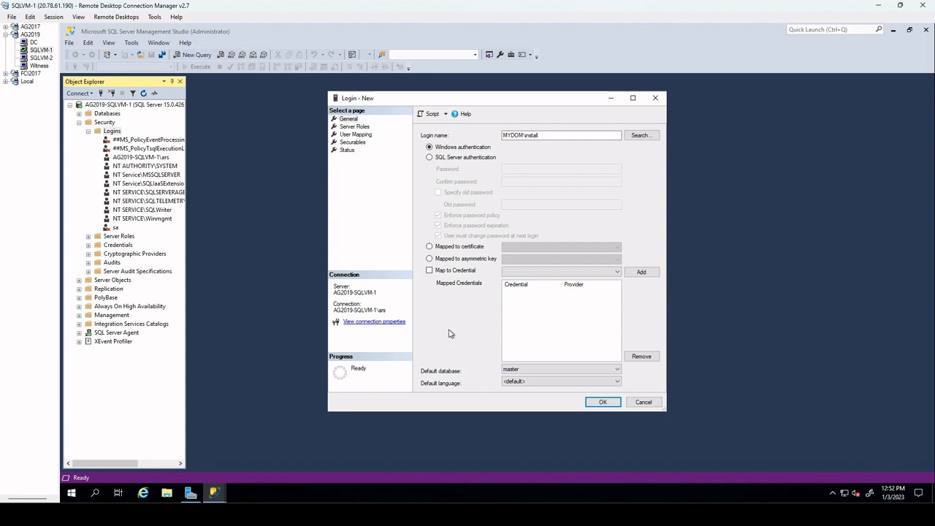
Grant the new MYDOM\install login the sysadmin server role and create it on AG2019-SQLVM-1
{"action": "left_click", "coordinate": [354, 127]}
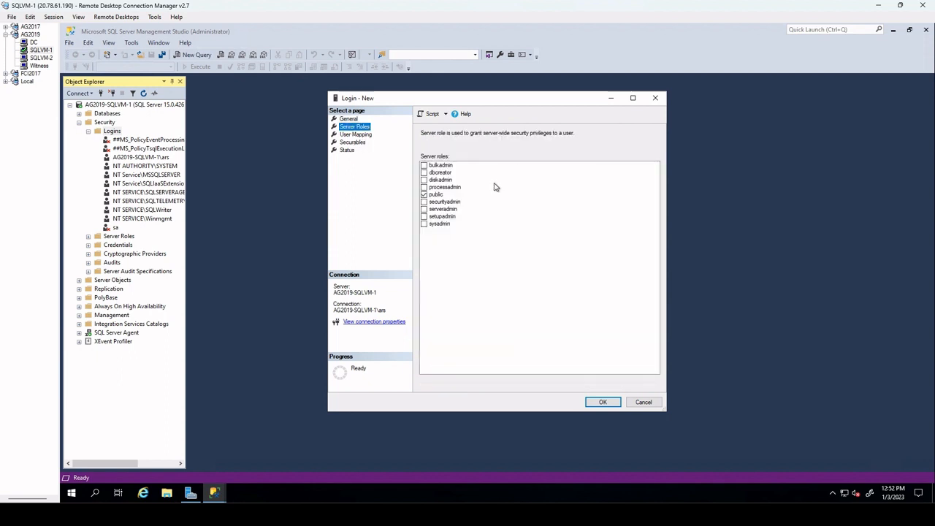
{"action": "left_click", "coordinate": [424, 223]}
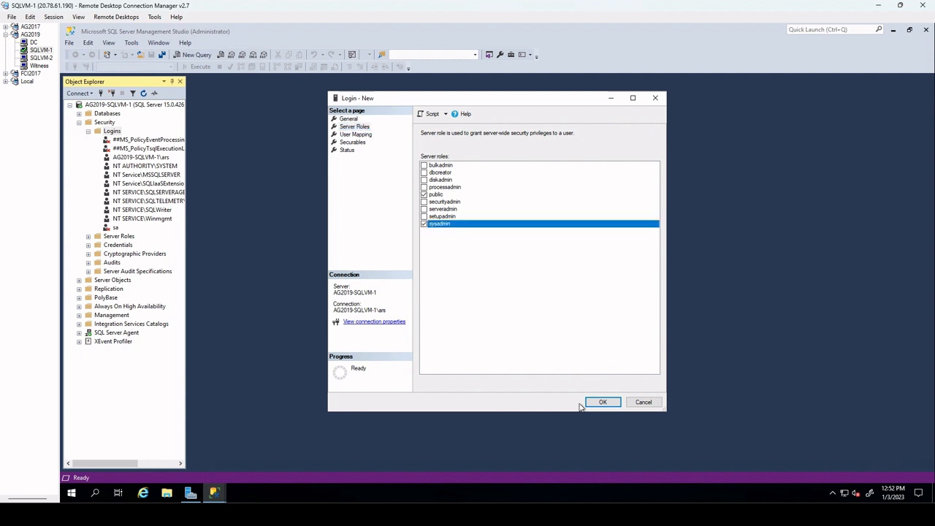
{"action": "left_click", "coordinate": [603, 401]}
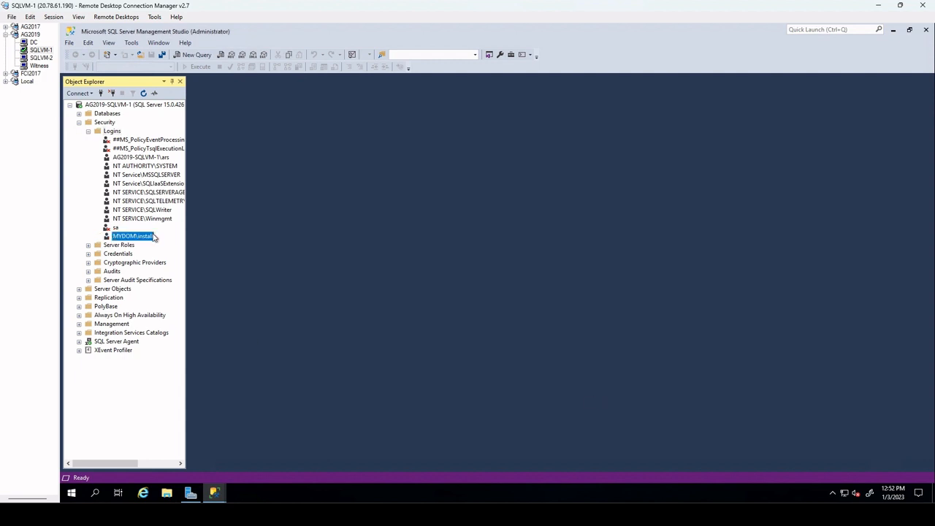
Switch to SQLVM-2 and start a new login on AG2019-SQLVM-2 in SQL Server Management Studio
{"action": "left_click", "coordinate": [36, 59]}
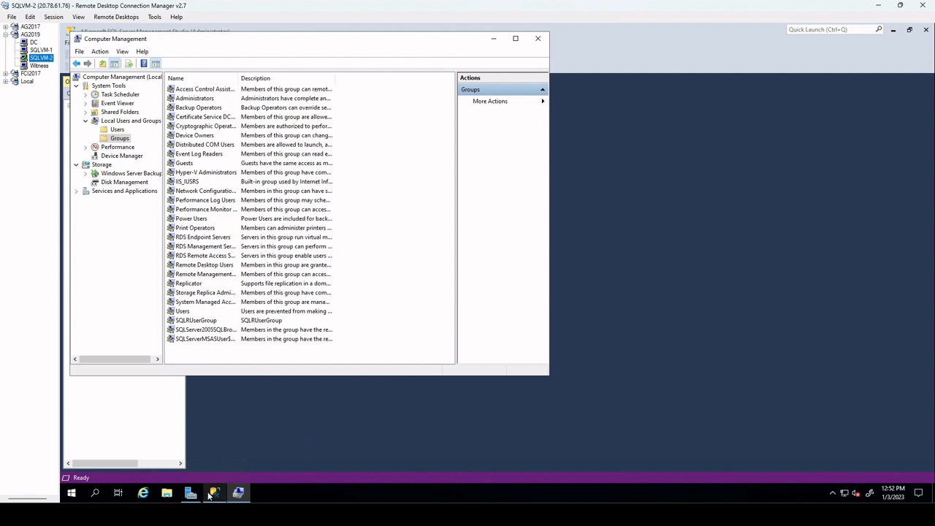
{"action": "left_click", "coordinate": [212, 493]}
{"action": "double_click", "coordinate": [105, 122]}
{"action": "left_click", "coordinate": [111, 132]}
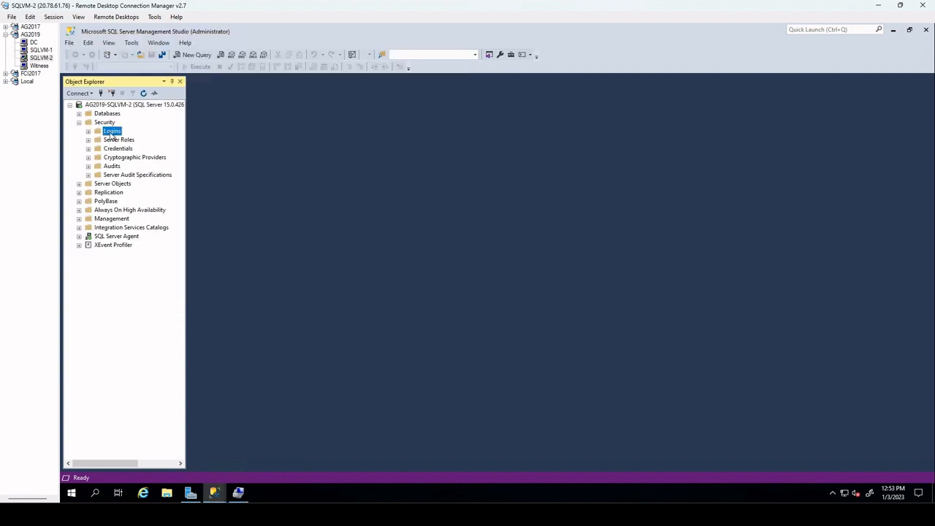
{"action": "right_click", "coordinate": [111, 133]}
{"action": "left_click", "coordinate": [143, 138]}
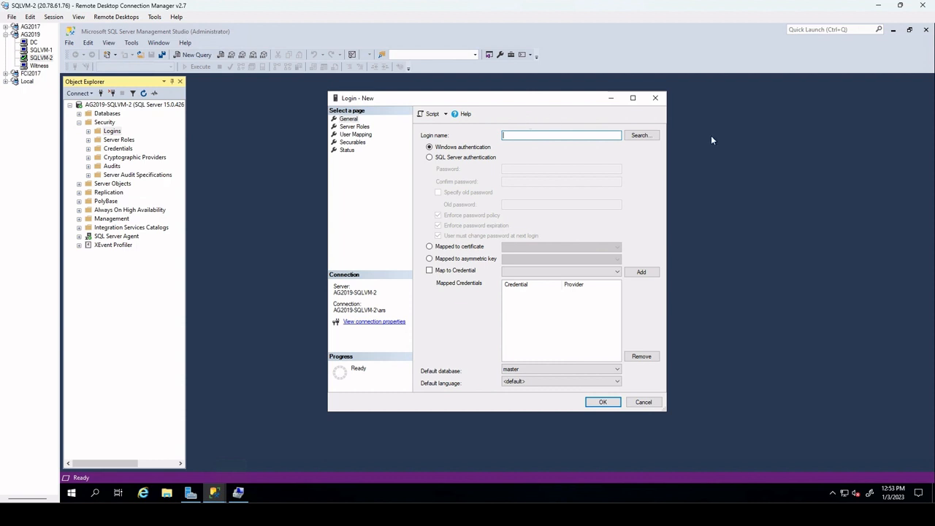
Set the new login's name to the domain account install, searching the Entire Directory location
{"action": "left_click", "coordinate": [641, 136]}
{"action": "type", "text": "install"}
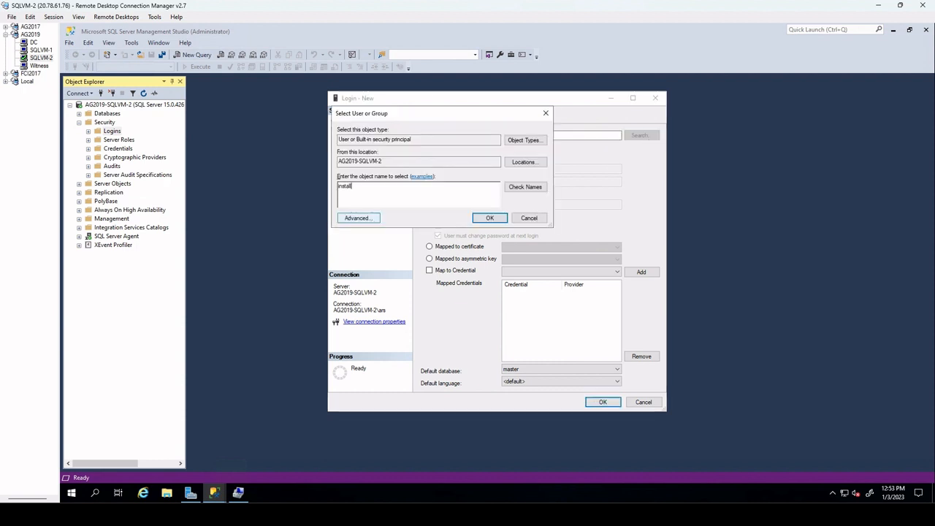
{"action": "left_click", "coordinate": [515, 186]}
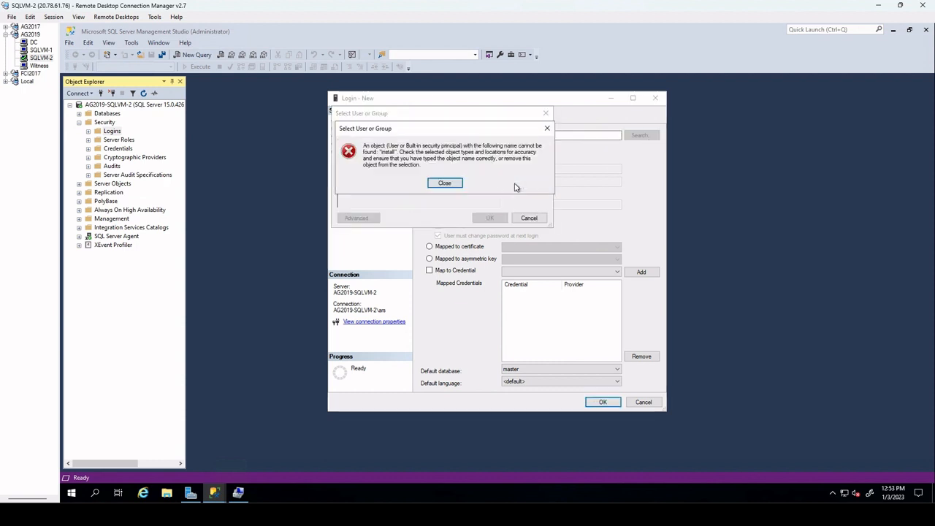
{"action": "left_click", "coordinate": [445, 183]}
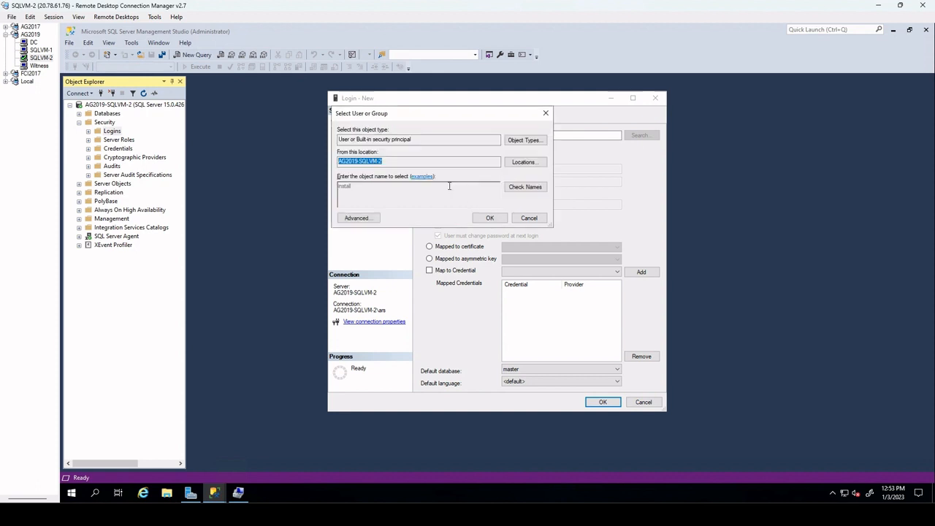
{"action": "left_click", "coordinate": [523, 162]}
{"action": "left_click", "coordinate": [381, 178]}
{"action": "left_click", "coordinate": [513, 250]}
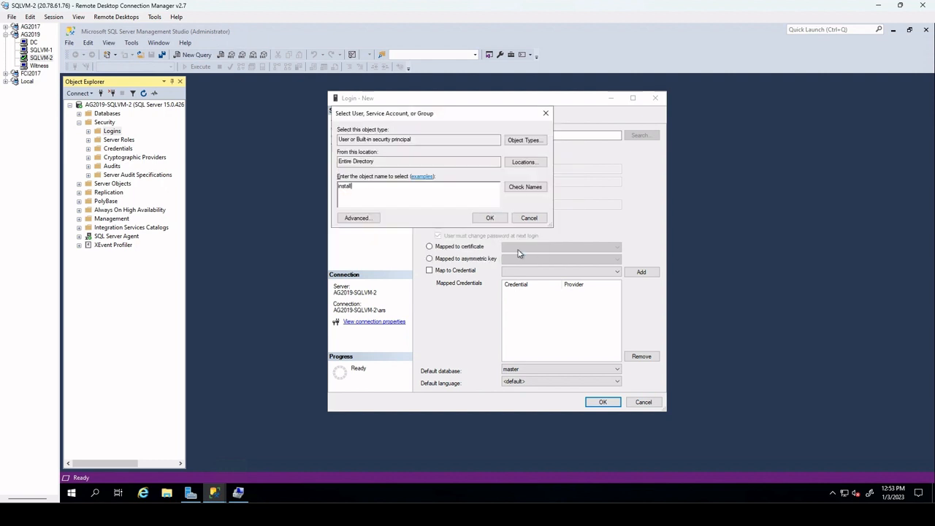
{"action": "left_click", "coordinate": [520, 187]}
{"action": "left_click", "coordinate": [490, 218]}
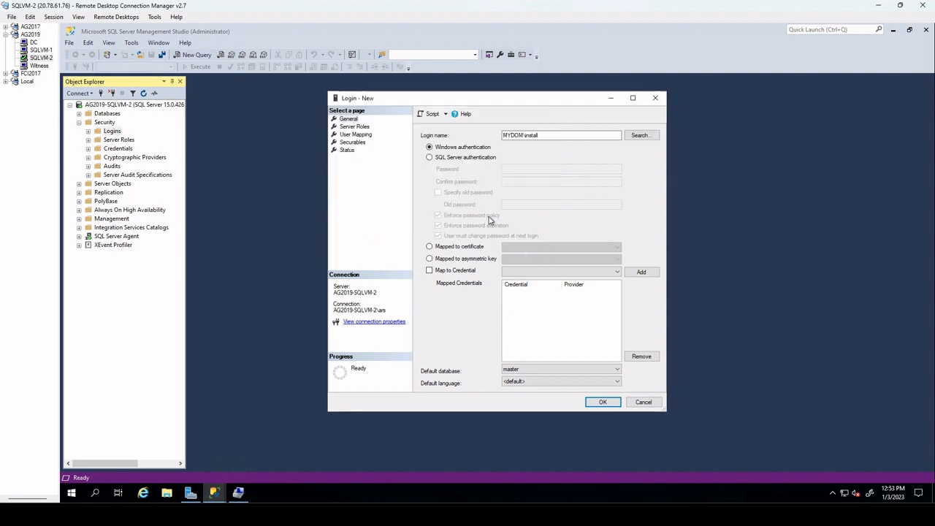
Grant the MYDOM\install login the sysadmin server role, create it on AG2019-SQLVM-2 and list the server's logins
{"action": "left_click", "coordinate": [355, 128]}
{"action": "left_click", "coordinate": [424, 223]}
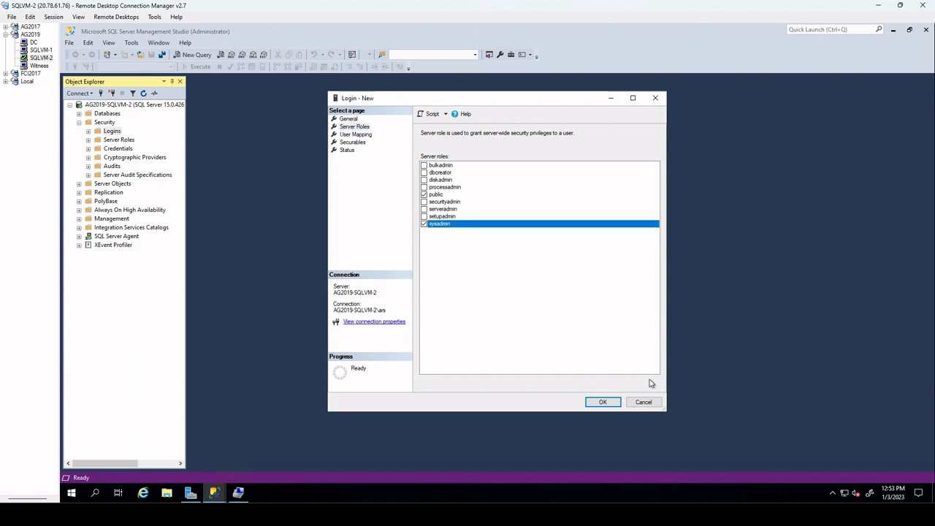
{"action": "left_click", "coordinate": [602, 402]}
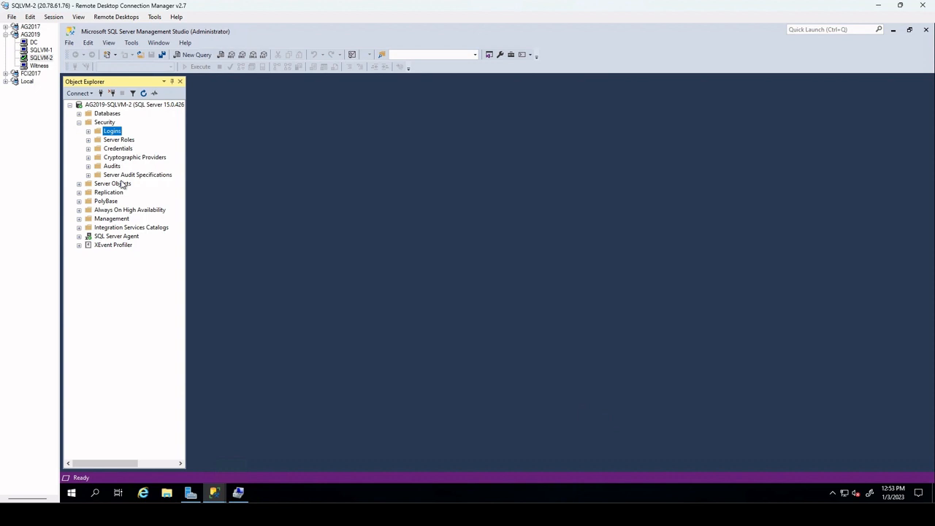
{"action": "left_click", "coordinate": [89, 131]}
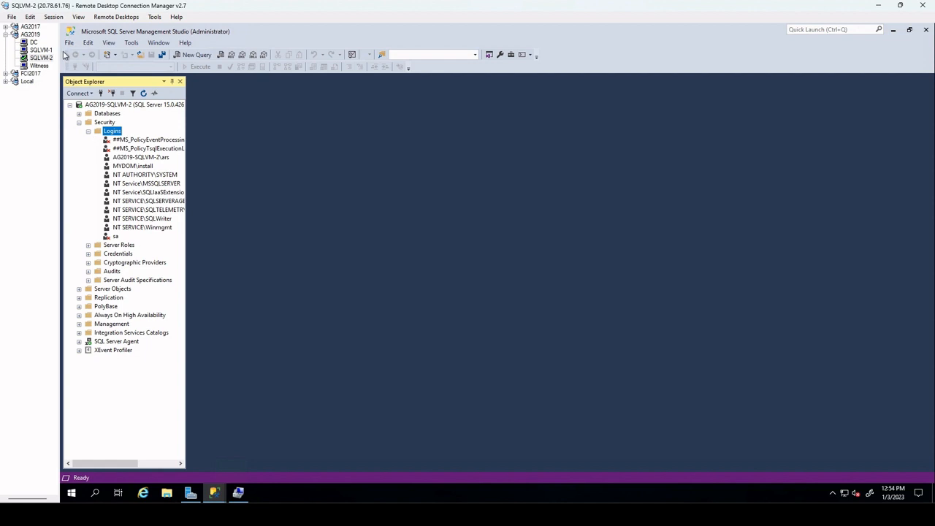
On SQLVM-1, write a new query on master creating the Windows login [NT AUTHORITY\SYSTEM] with default database master
{"action": "left_click", "coordinate": [41, 50]}
{"action": "left_click", "coordinate": [194, 56]}
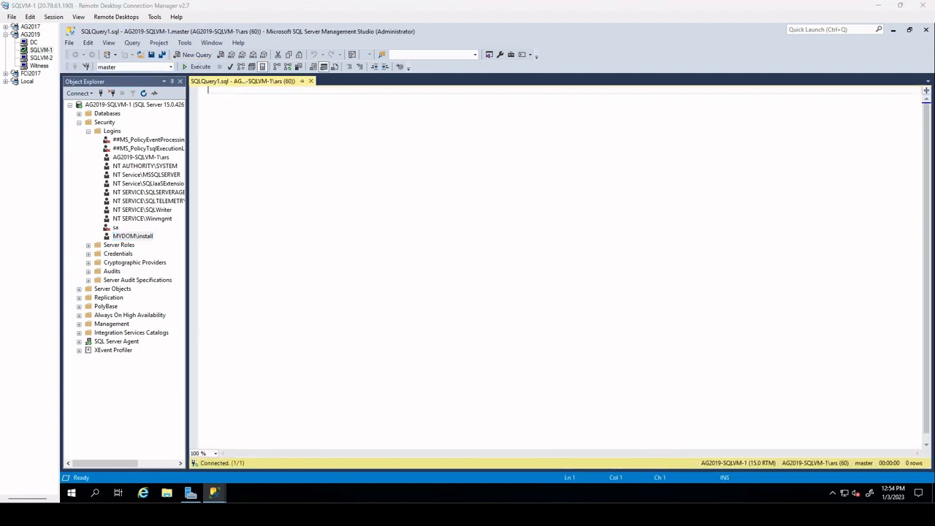
{"action": "left_click", "coordinate": [226, 91]}
{"action": "type", "text": "USE [master] GO CREATE LOGIN [NT AUTHORITY\\SYSTEM] FROM WINDOWS WITH DEFAULT_DATABASE=[master] GO"}
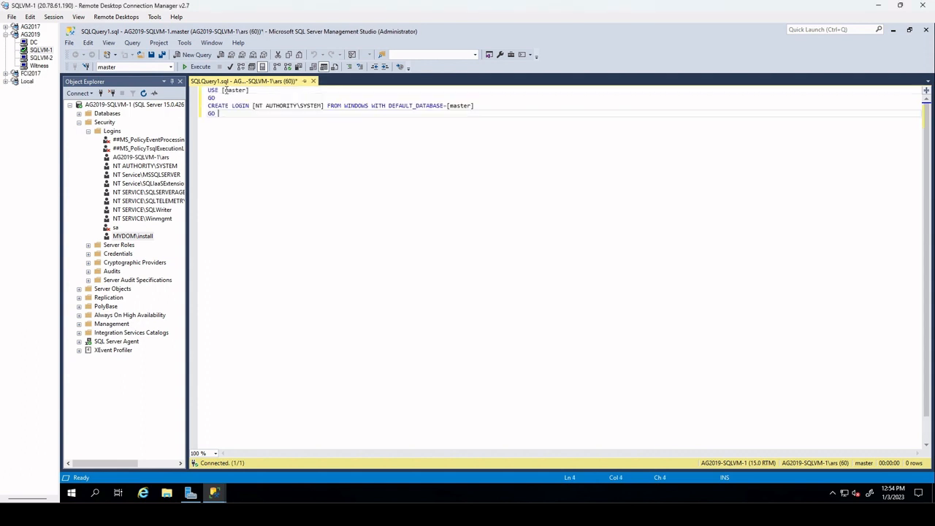
{"action": "key", "text": "Return"}
{"action": "key", "text": "Return"}
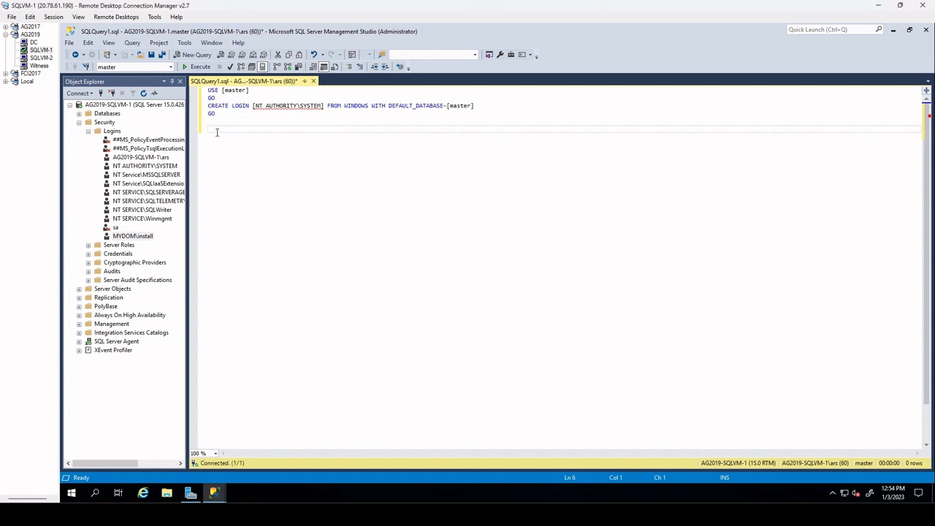
Add grants of ALTER ANY AVAILABILITY GROUP, CONNECT SQL and VIEW SERVER STATE to [NT AUTHORITY\SYSTEM], run the script and review its messages
{"action": "type", "text": "GRANT ALTER ANY AVAILABILITY GROUP TO [NT AUTHORITY\\SYSTEM] GO GRANT CONNECT SQL TO [NT AUTHORITY\\SYSTEM] GO GRANT VIEW SERVER STATE TO [NT AUTHORITY\\SYSTEM] GO"}
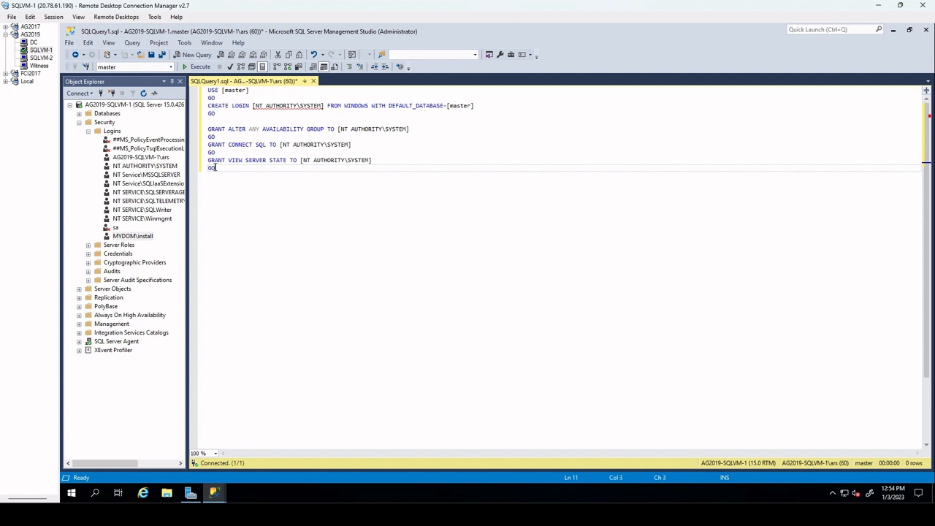
{"action": "key", "text": "F5"}
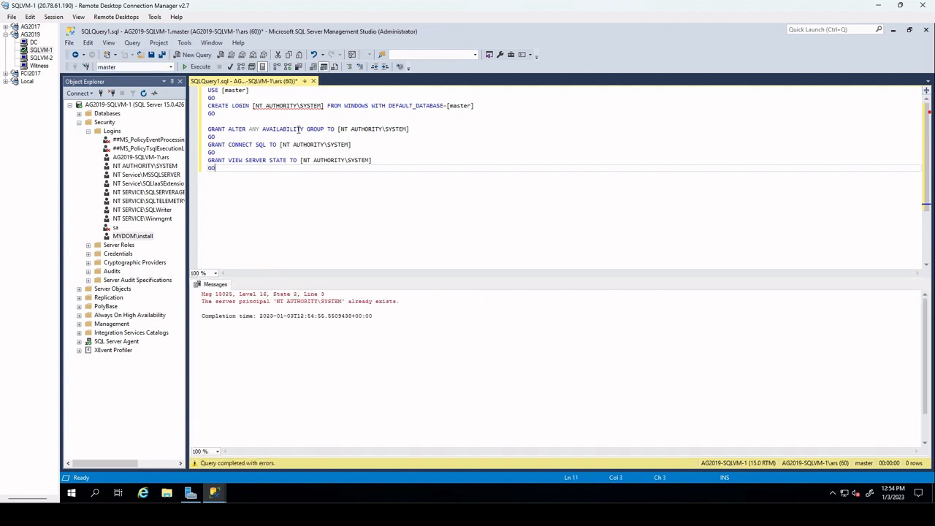
{"action": "left_click", "coordinate": [255, 105]}
{"action": "left_click_drag", "start_coordinate": [255, 105], "coordinate": [324, 105]}
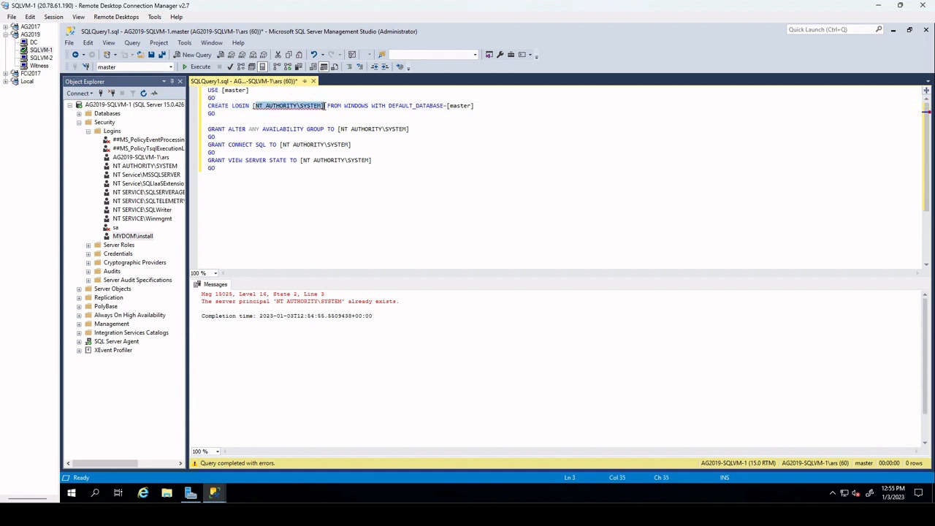
{"action": "left_click_drag", "start_coordinate": [410, 303], "coordinate": [193, 292]}
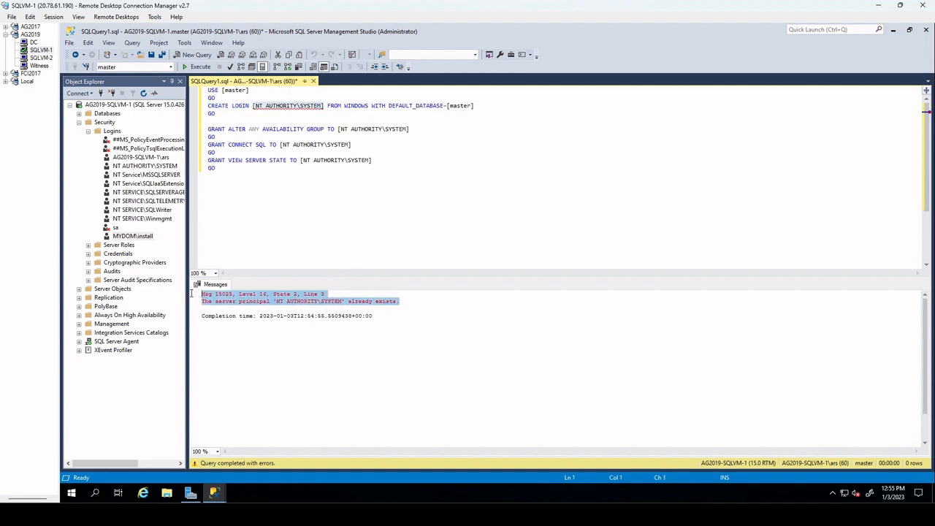
{"action": "left_click", "coordinate": [251, 173]}
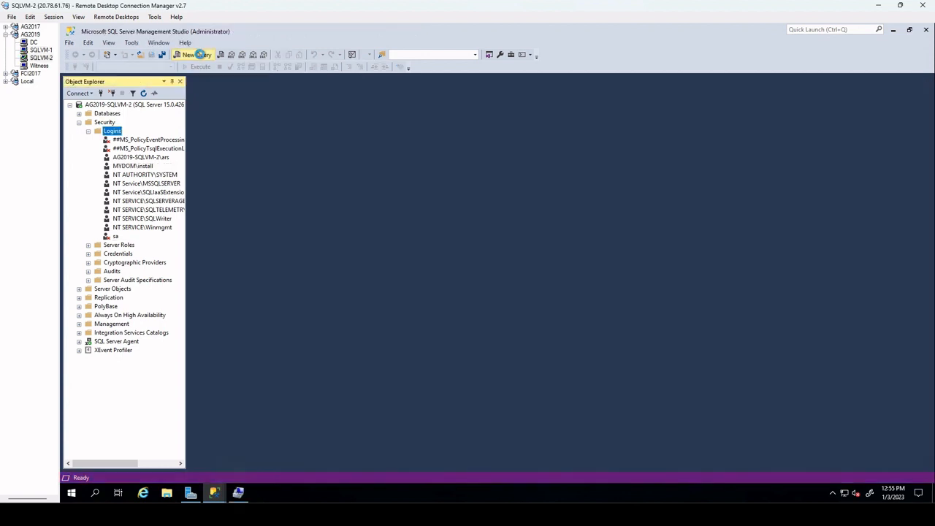
On SQLVM-2, write a new query on master creating the Windows login [NT AUTHORITY\SYSTEM] with default database master
{"action": "left_click", "coordinate": [201, 56]}
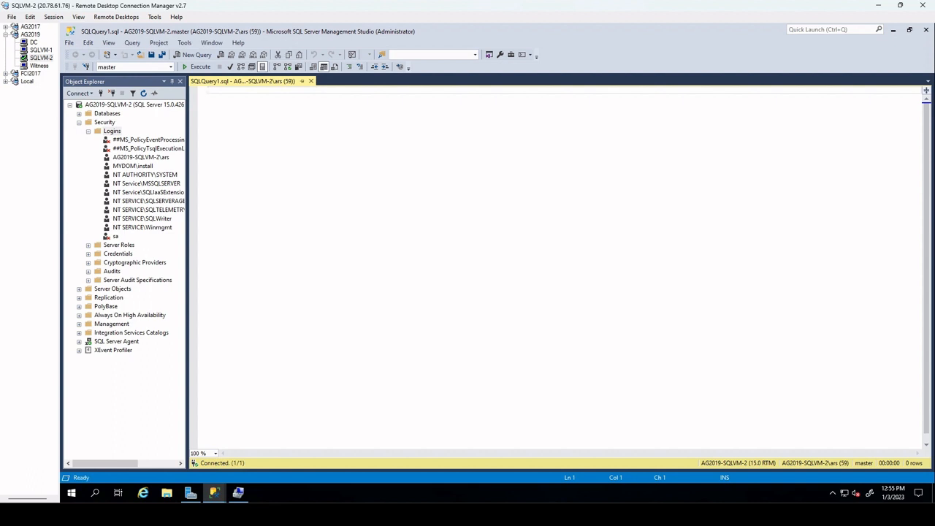
{"action": "key", "text": "alt+Tab"}
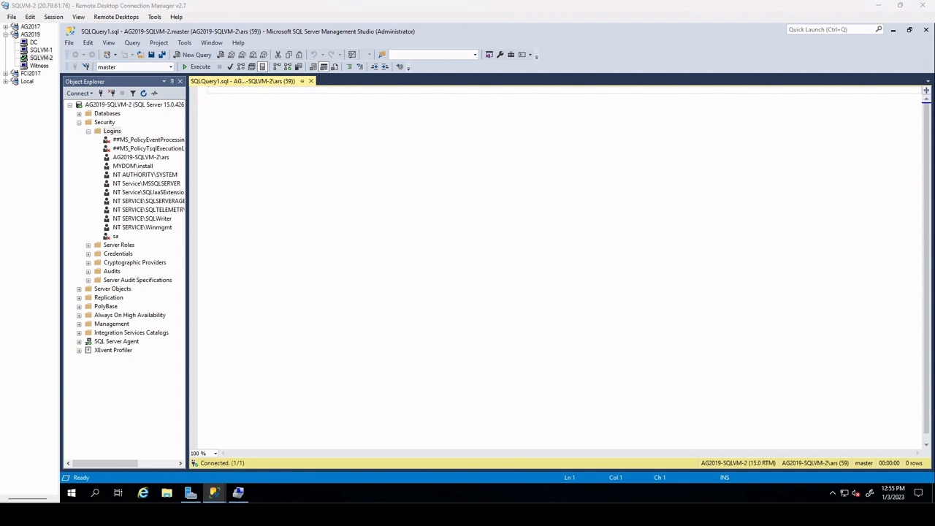
{"action": "left_click", "coordinate": [263, 100]}
{"action": "type", "text": "USE [master] GO CREATE LOGIN [NT AUTHORITY\\SYSTEM] FROM WINDOWS WITH DEFAULT_DATABASE=[master] GO"}
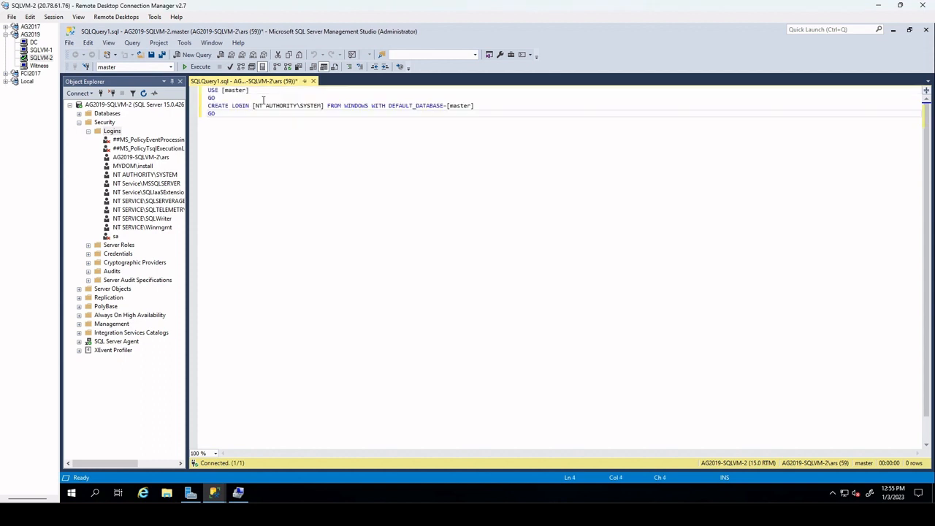
{"action": "key", "text": "Return"}
{"action": "key", "text": "Return"}
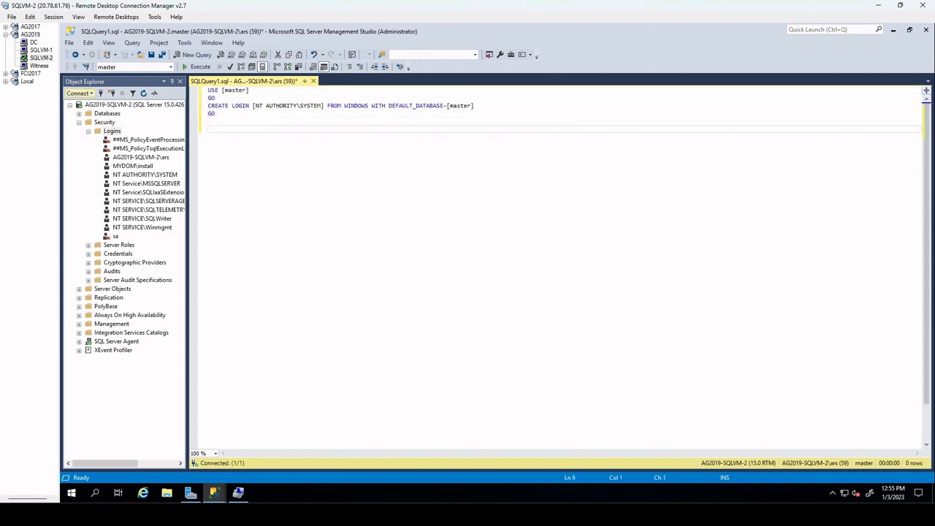
Add the ALTER ANY AVAILABILITY GROUP, CONNECT SQL and VIEW SERVER STATE grants for [NT AUTHORITY\SYSTEM] to the SQLVM-2 query and execute it
{"action": "key", "text": "alt+Tab"}
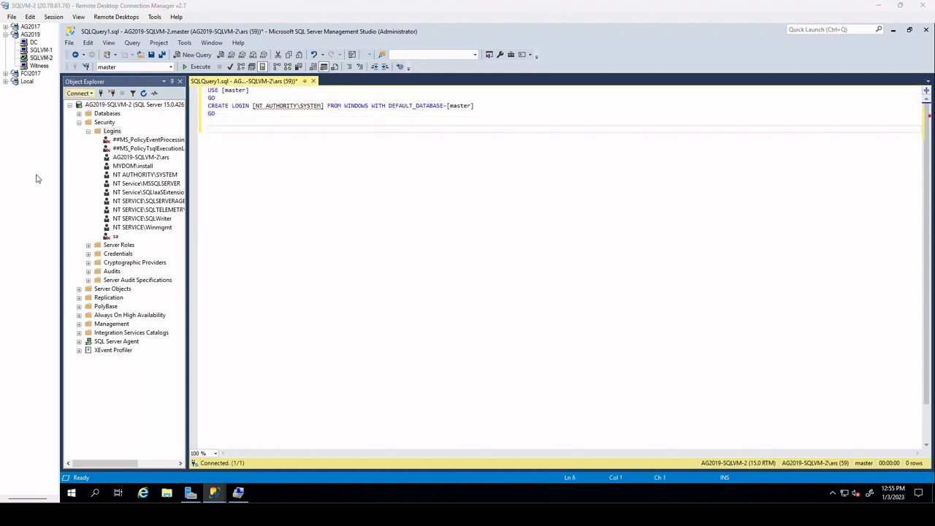
{"action": "left_click", "coordinate": [211, 134]}
{"action": "type", "text": "GRANT ALTER ANY AVAILABILITY GROUP TO [NT AUTHORITY\\SYSTEM] GO GRANT CONNECT SQL TO [NT AUTHORITY\\SYSTEM] GO GRANT VIEW SERVER STATE TO [NT AUTHORITY\\SYSTEM] GO"}
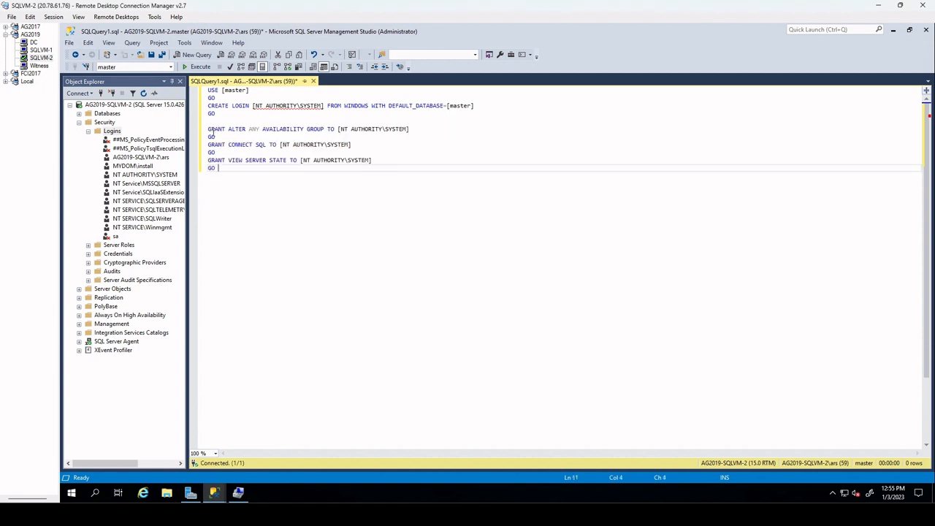
{"action": "key", "text": "F5"}
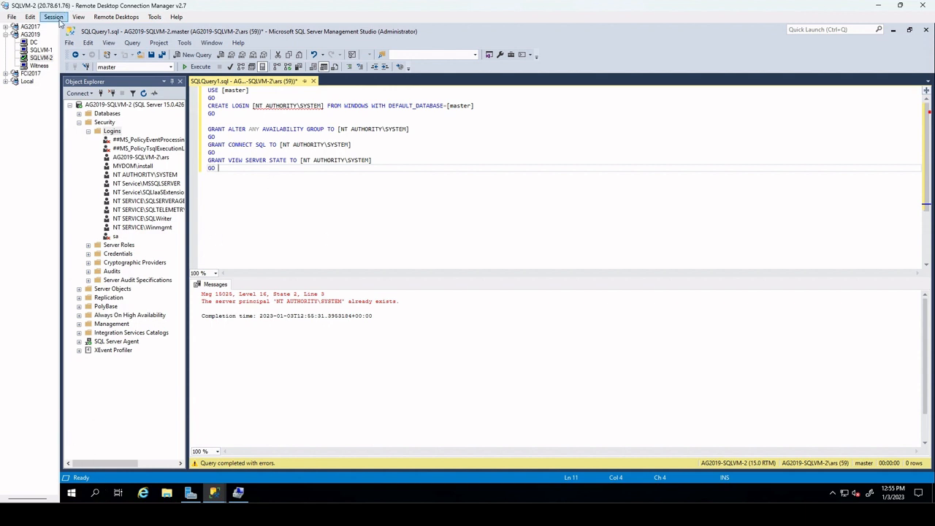
Switch to SQLVM-1 and open SQL Server 2019 Configuration Manager
{"action": "left_click", "coordinate": [43, 51]}
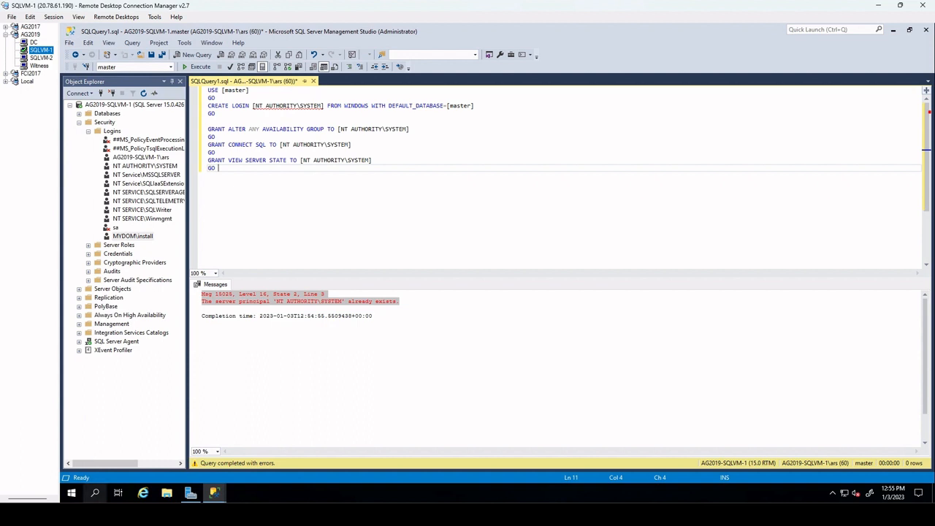
{"action": "left_click", "coordinate": [96, 494]}
{"action": "type", "text": "con"}
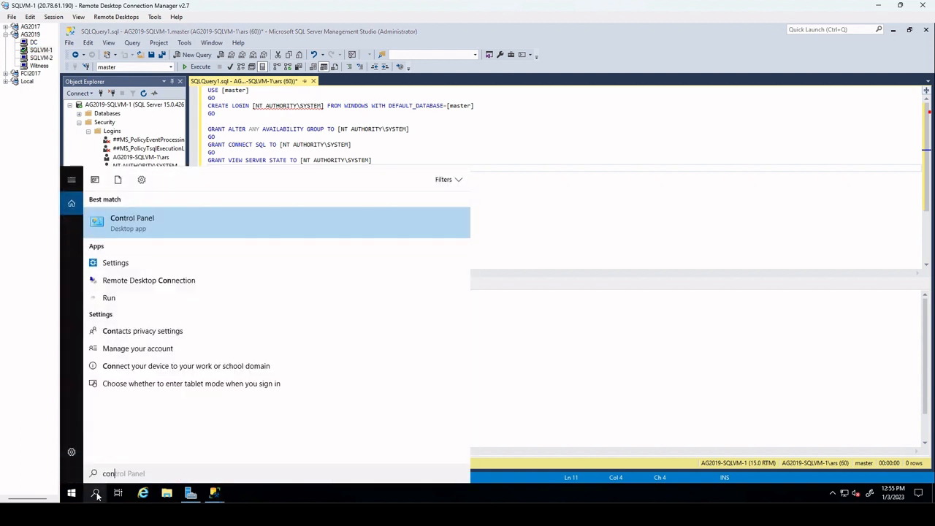
{"action": "type", "text": "fi"}
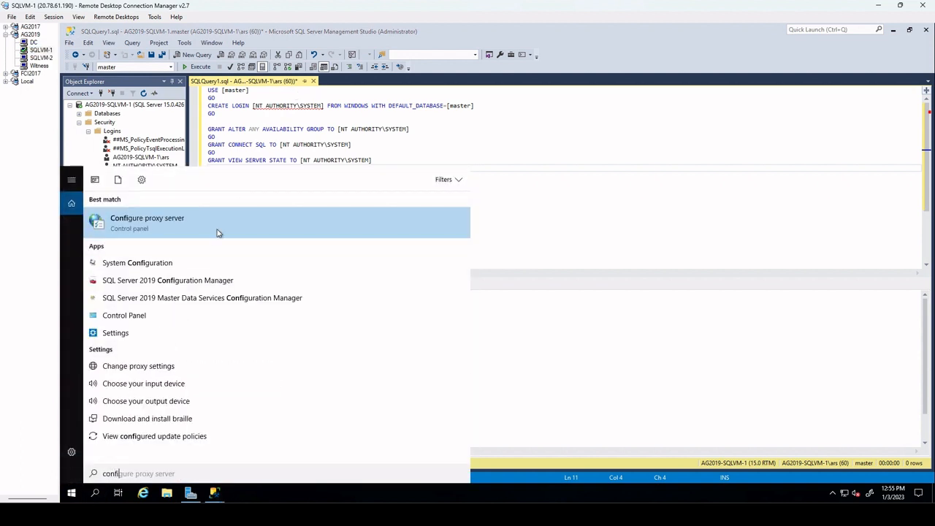
{"action": "left_click", "coordinate": [188, 281]}
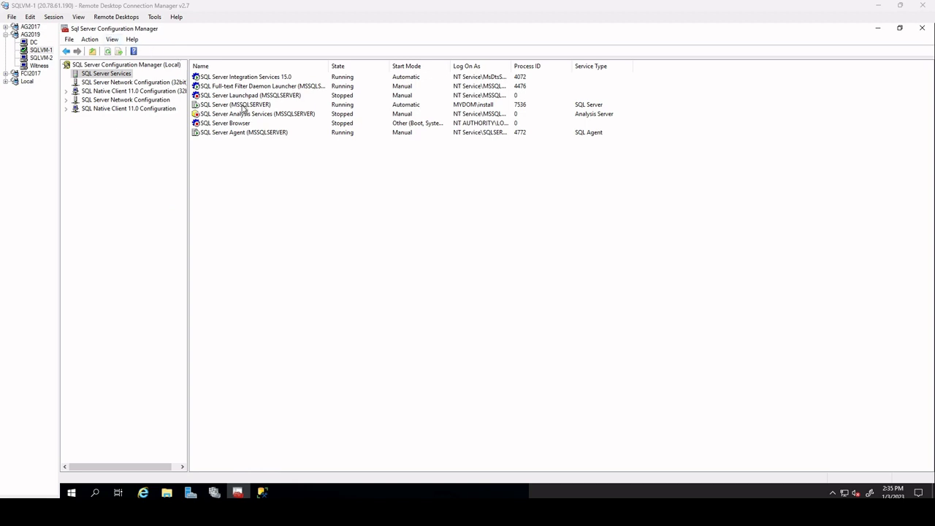
Try to choose SQLSvc1 from the Entire Directory as the log-on account of the SQL Server (MSSQLSERVER) service
{"action": "right_click", "coordinate": [241, 107]}
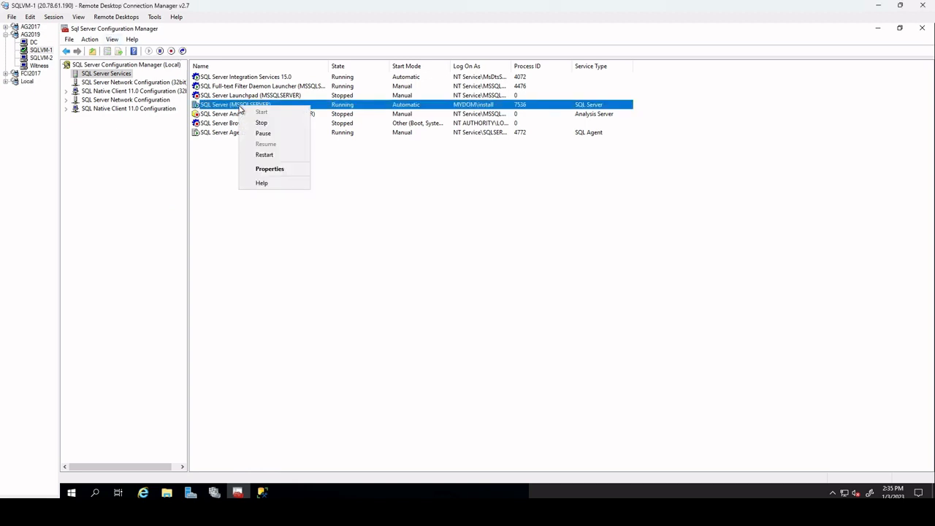
{"action": "left_click", "coordinate": [289, 172]}
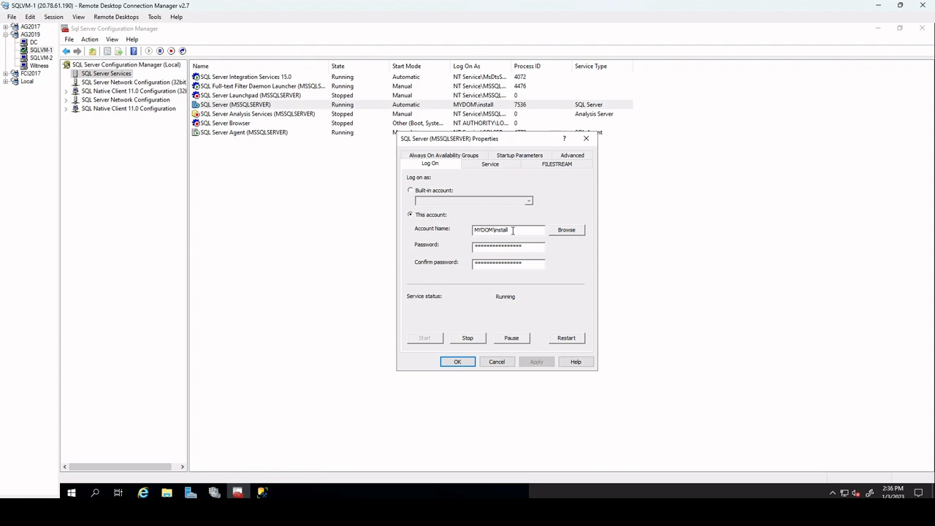
{"action": "left_click", "coordinate": [573, 234]}
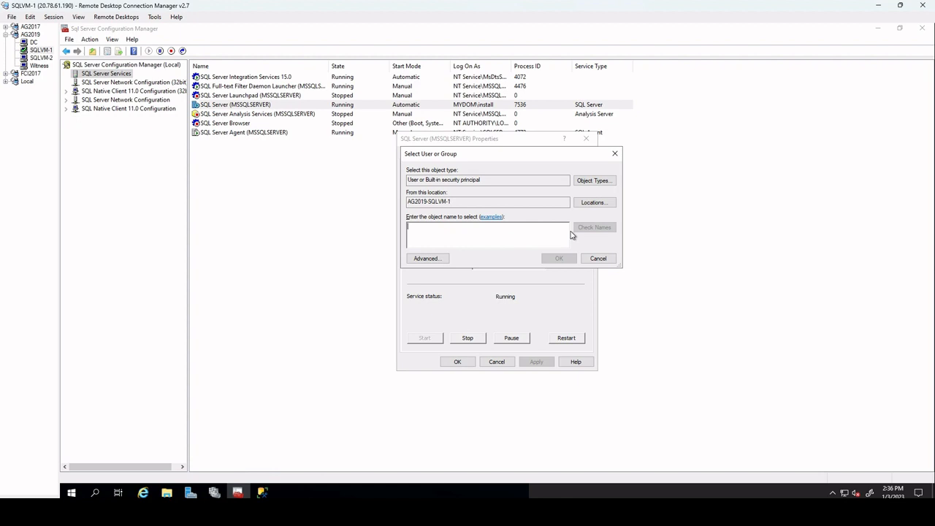
{"action": "type", "text": "SQL"}
{"action": "left_click", "coordinate": [601, 231]}
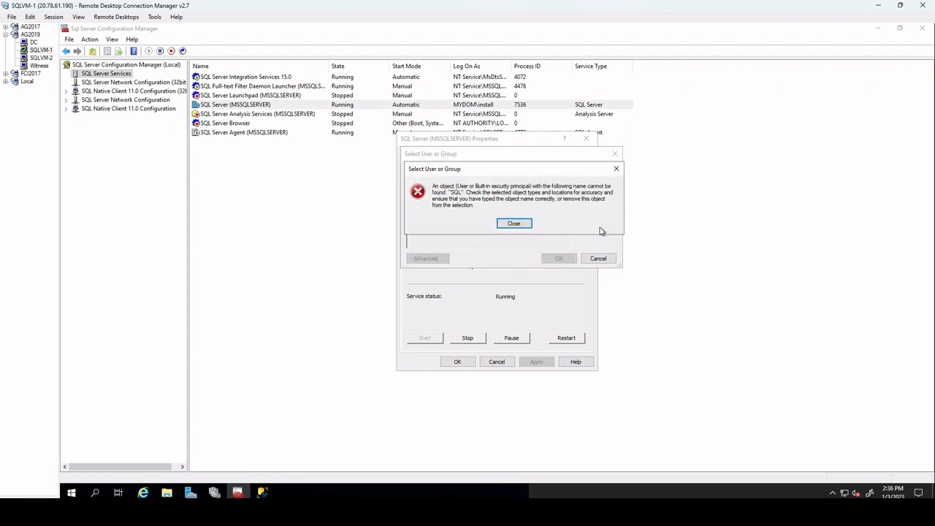
{"action": "left_click", "coordinate": [511, 227]}
{"action": "left_click", "coordinate": [597, 203]}
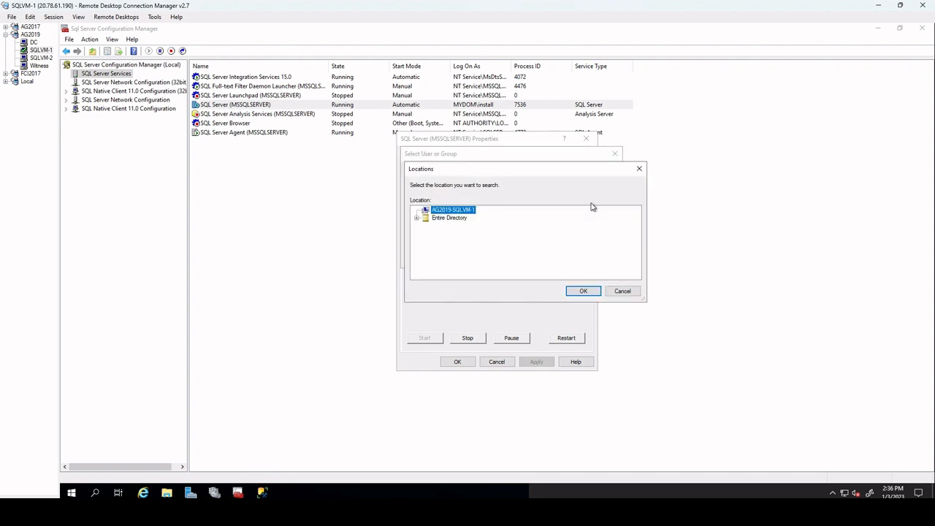
{"action": "left_click", "coordinate": [449, 221]}
{"action": "left_click", "coordinate": [582, 291]}
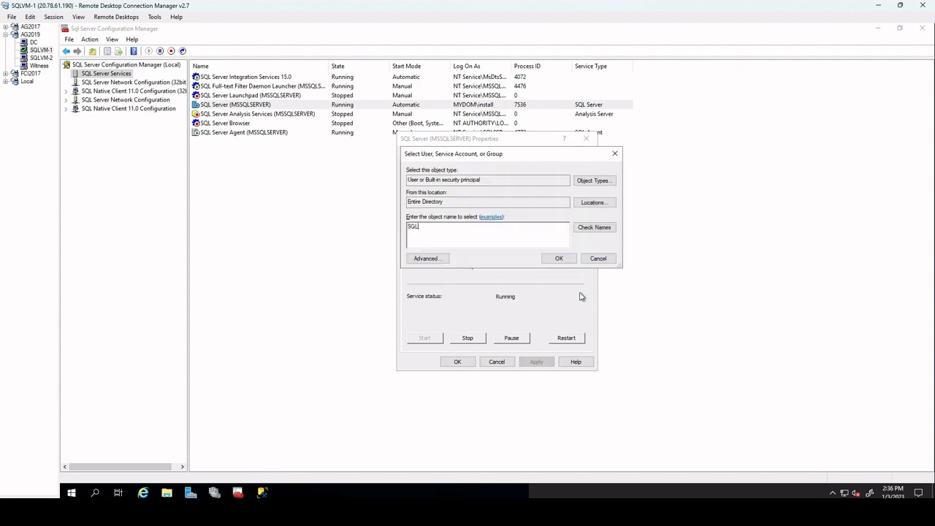
{"action": "left_click", "coordinate": [598, 228]}
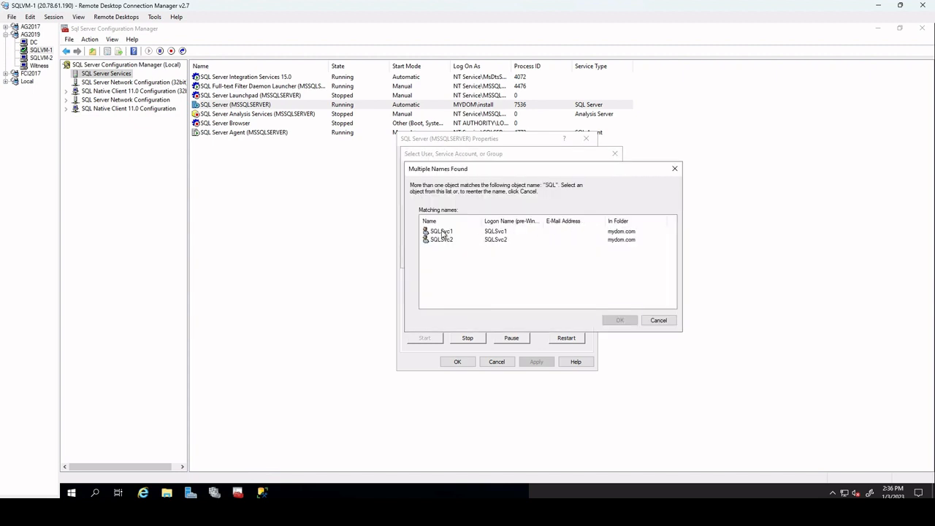
{"action": "left_click", "coordinate": [443, 232]}
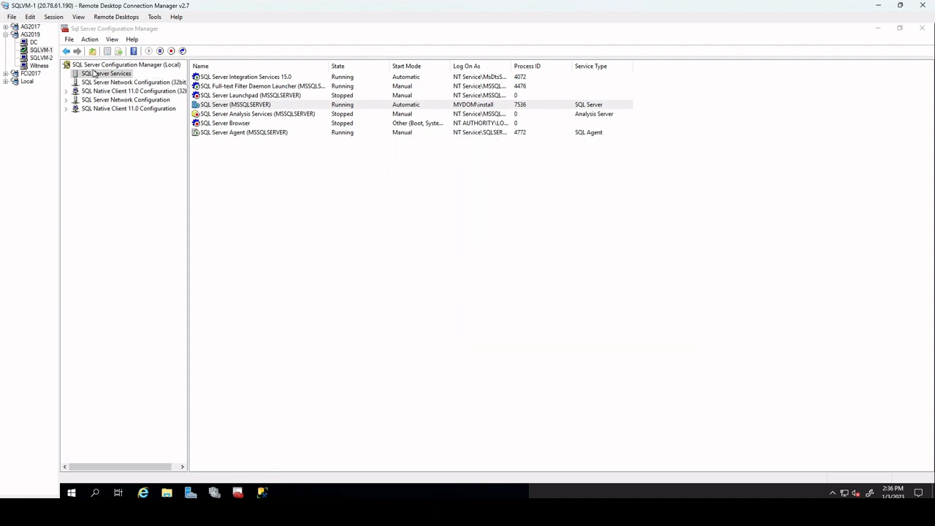
On SQLVM-1, choose SQLSvc1 from the Entire Directory as the log-on account of the SQL Server (MSSQLSERVER) service
{"action": "left_click", "coordinate": [237, 493]}
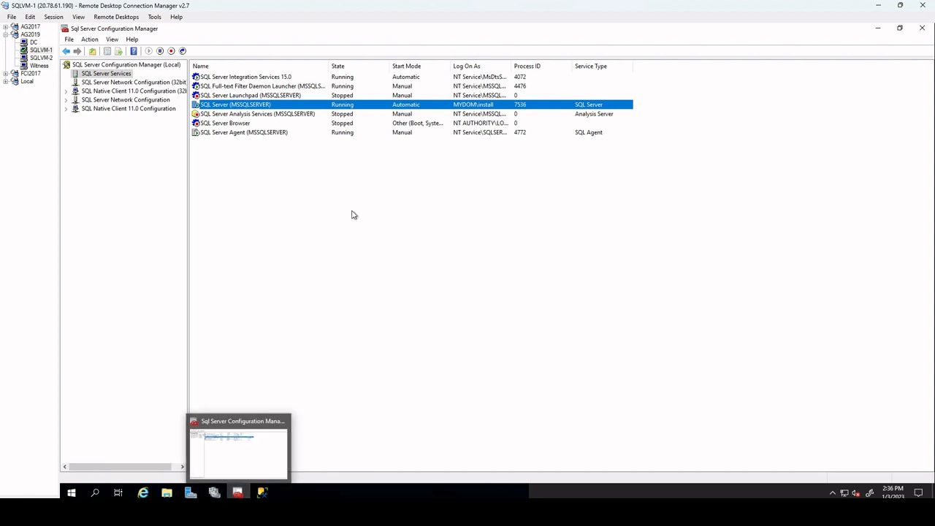
{"action": "right_click", "coordinate": [238, 105]}
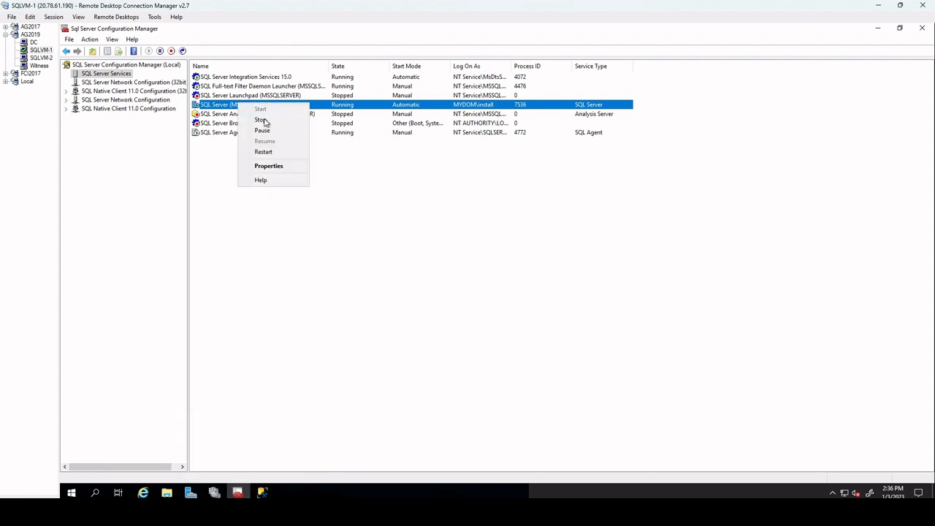
{"action": "left_click", "coordinate": [296, 166]}
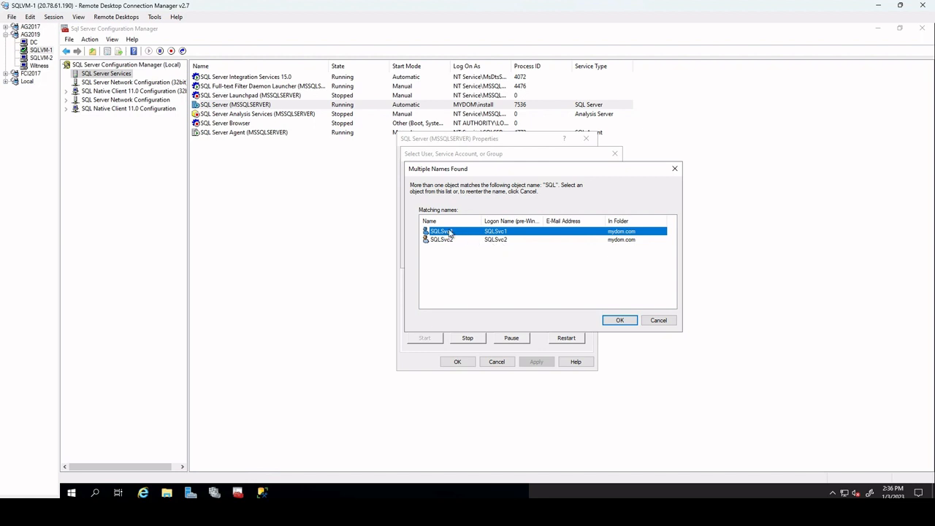
{"action": "left_click", "coordinate": [625, 322]}
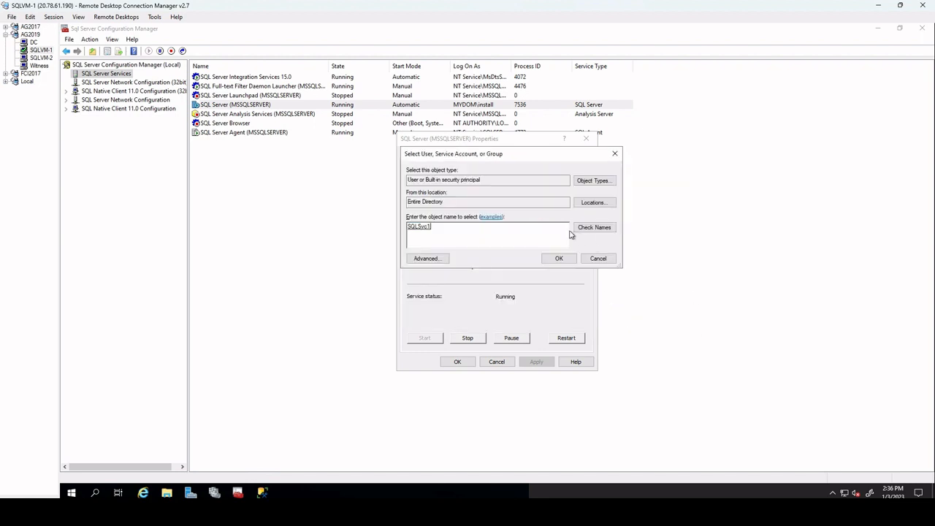
{"action": "left_click", "coordinate": [558, 260]}
Enter and confirm the SQLSvc1 account password, apply the log-on change and accept the service restart
{"action": "left_click", "coordinate": [486, 247]}
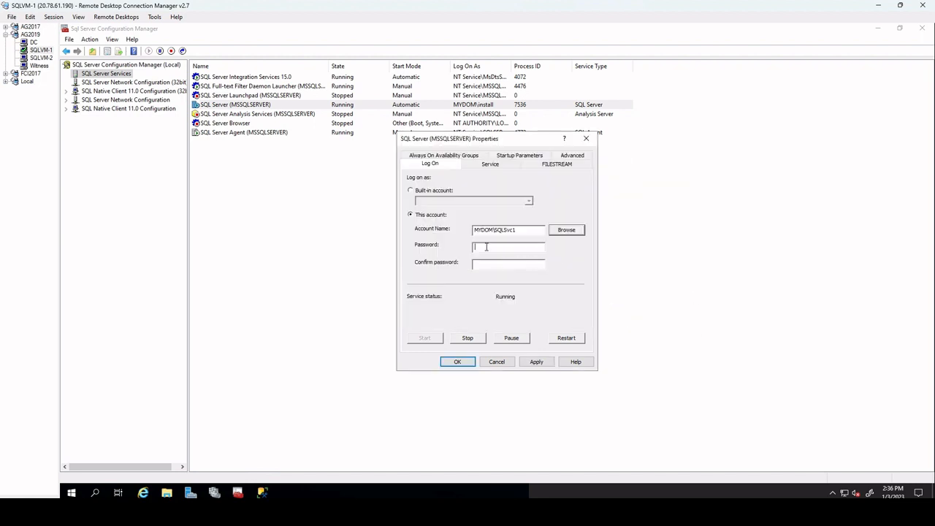
{"action": "type", "text": "*******"}
{"action": "left_click", "coordinate": [535, 361]}
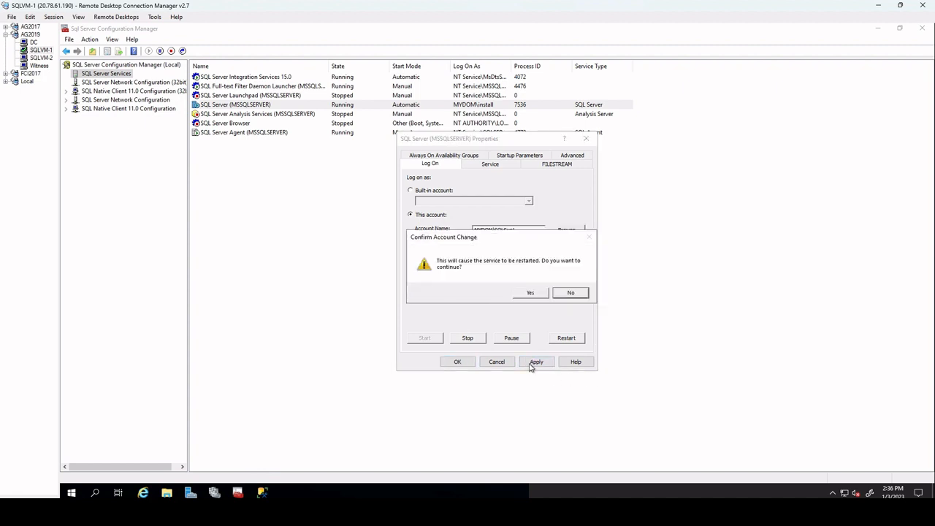
{"action": "left_click", "coordinate": [531, 292]}
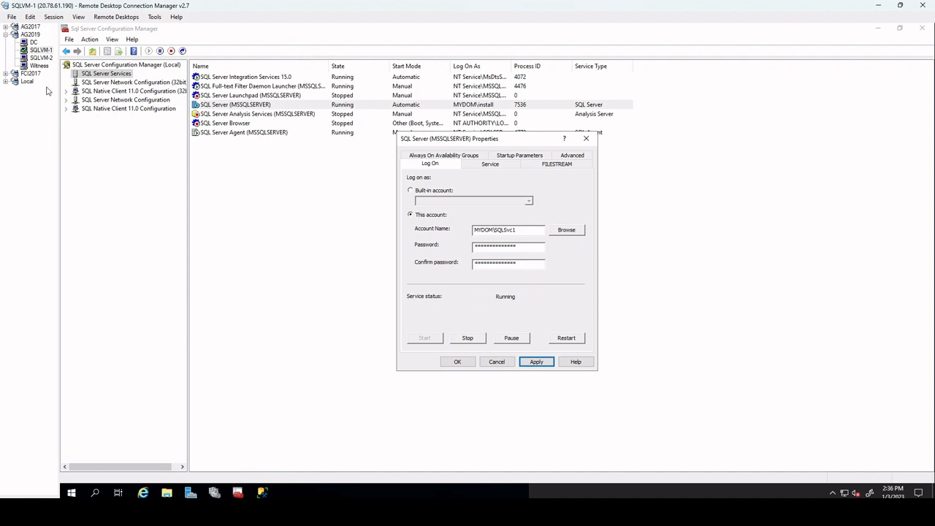
Switch to SQLVM-2 and open the properties of the SQL Server (MSSQLSERVER) service
{"action": "left_click", "coordinate": [41, 58]}
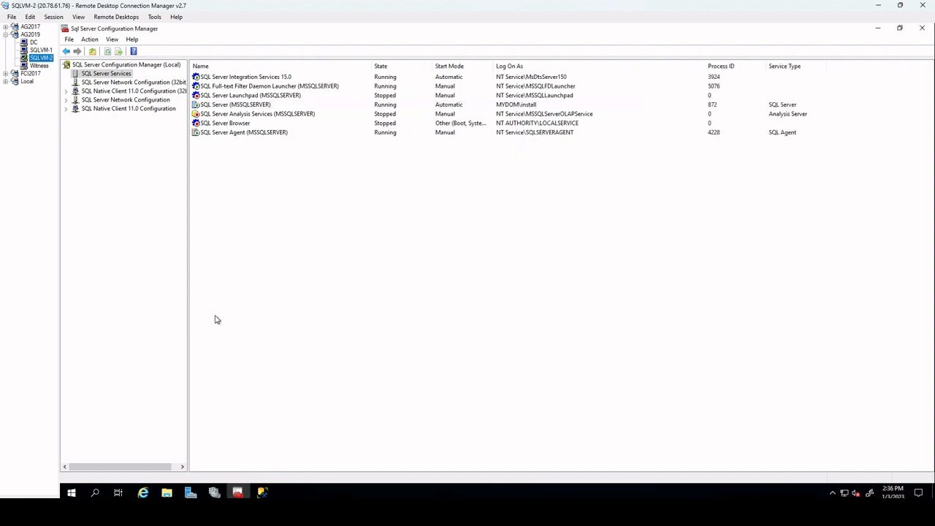
{"action": "left_click", "coordinate": [240, 107]}
{"action": "right_click", "coordinate": [240, 109]}
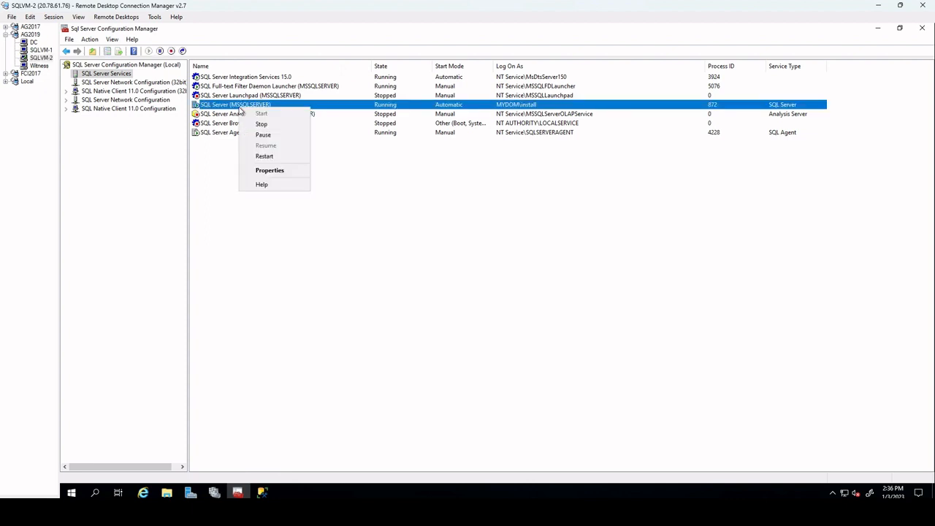
{"action": "left_click", "coordinate": [290, 172]}
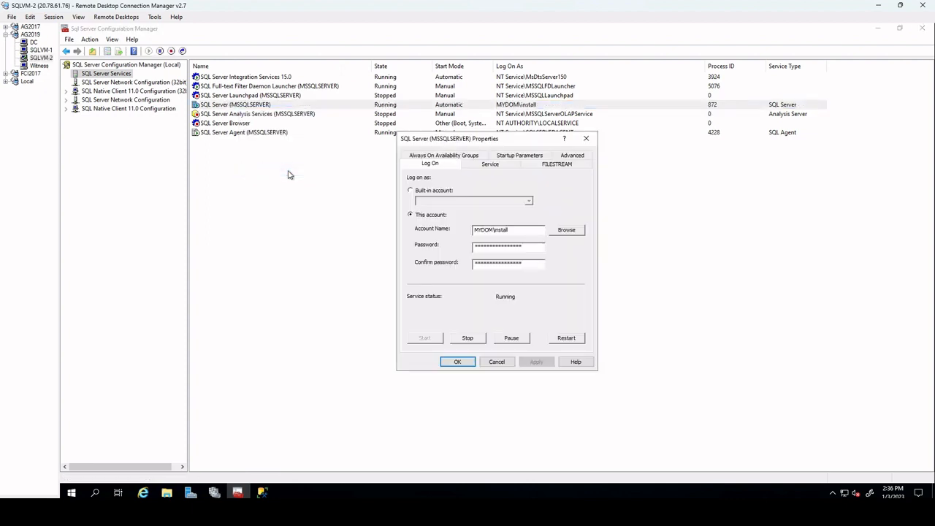
Search the Entire Directory for SQL and choose SQLSvc2 as the service's log-on account
{"action": "left_click", "coordinate": [566, 229]}
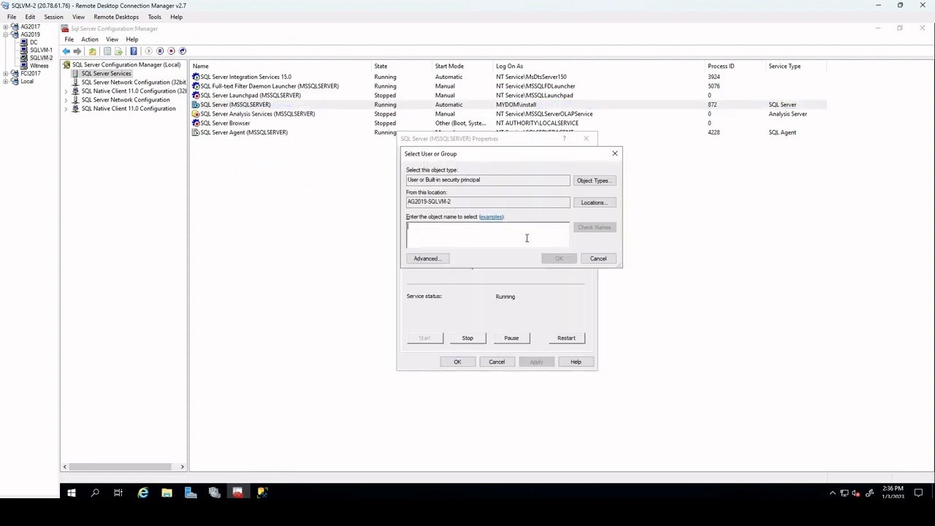
{"action": "left_click", "coordinate": [584, 203]}
{"action": "left_click", "coordinate": [447, 218]}
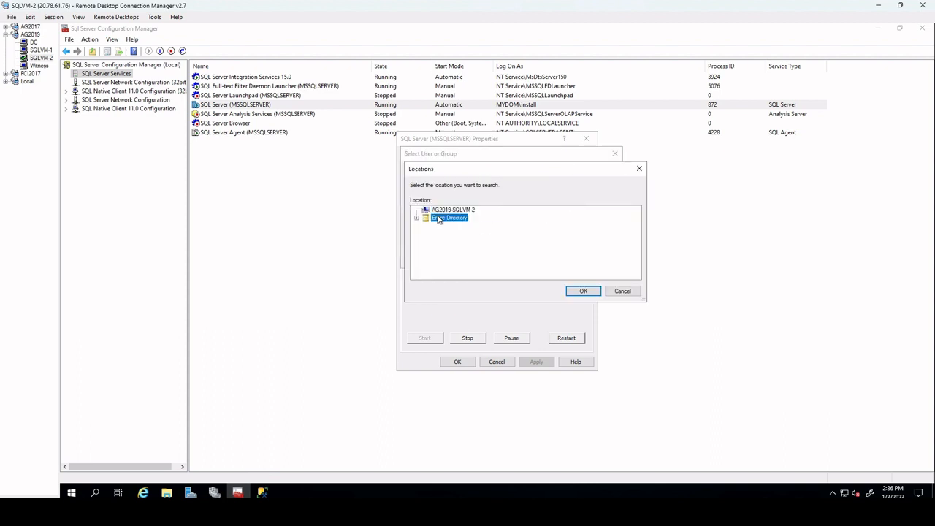
{"action": "left_click", "coordinate": [583, 291]}
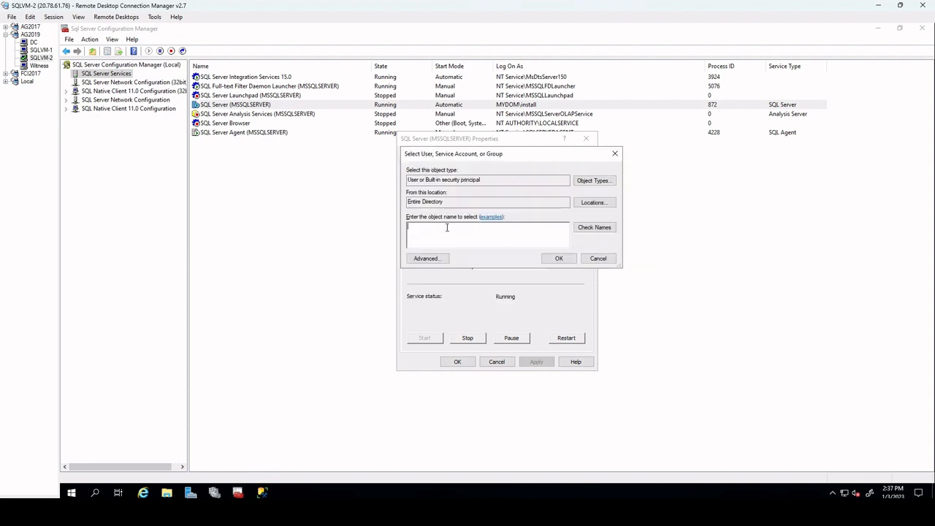
{"action": "type", "text": "SQL"}
{"action": "left_click", "coordinate": [586, 228]}
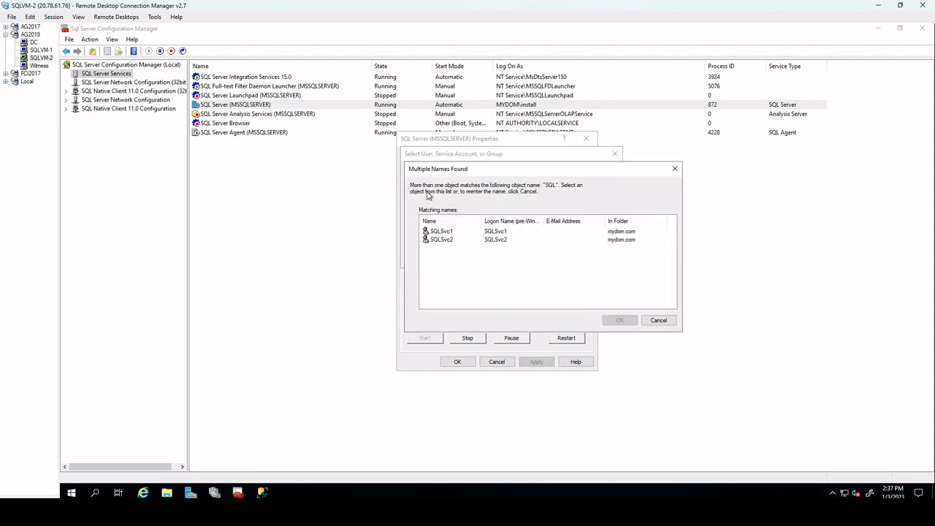
{"action": "left_click", "coordinate": [441, 240]}
{"action": "left_click", "coordinate": [619, 320]}
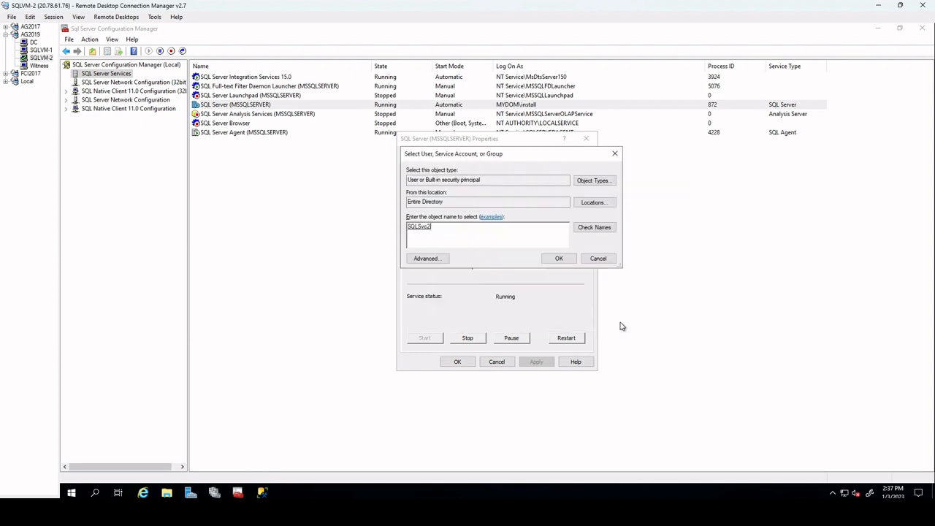
{"action": "left_click", "coordinate": [559, 259]}
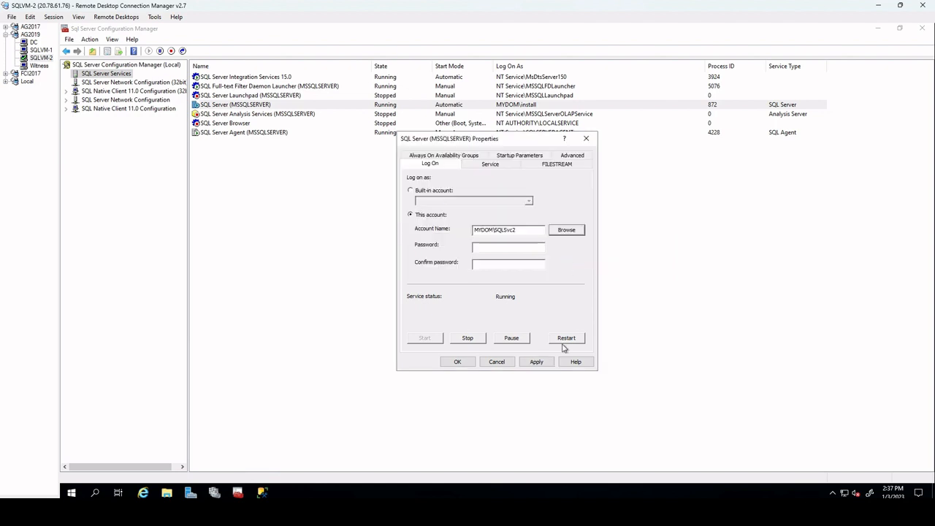
{"action": "left_click", "coordinate": [537, 361]}
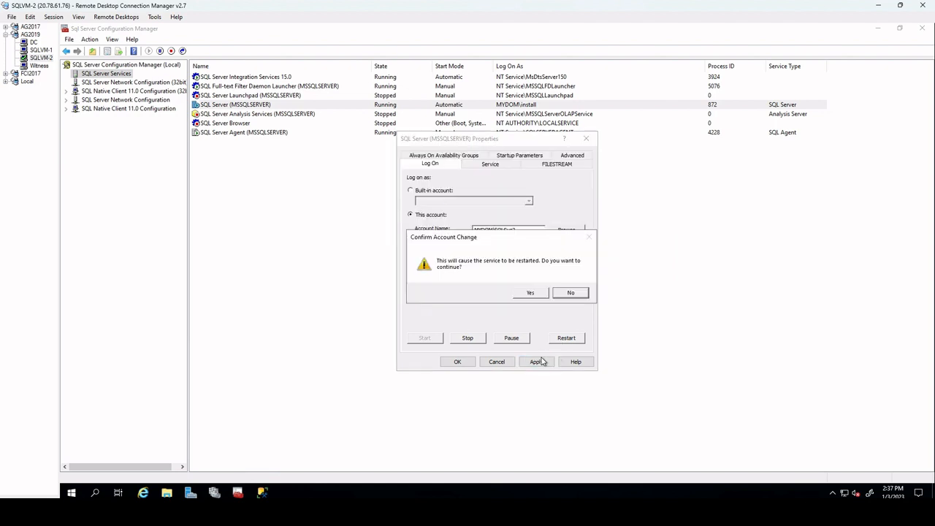
{"action": "left_click", "coordinate": [529, 291]}
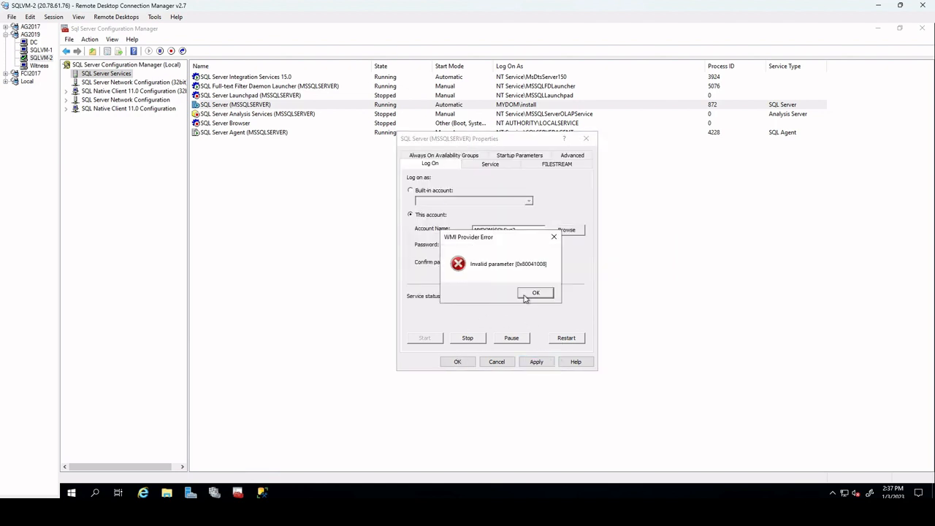
{"action": "left_click", "coordinate": [525, 297]}
Enter and confirm the SQLSvc2 account password, apply the log-on change and accept the service restart
{"action": "left_click", "coordinate": [490, 246]}
{"action": "type", "text": "*"}
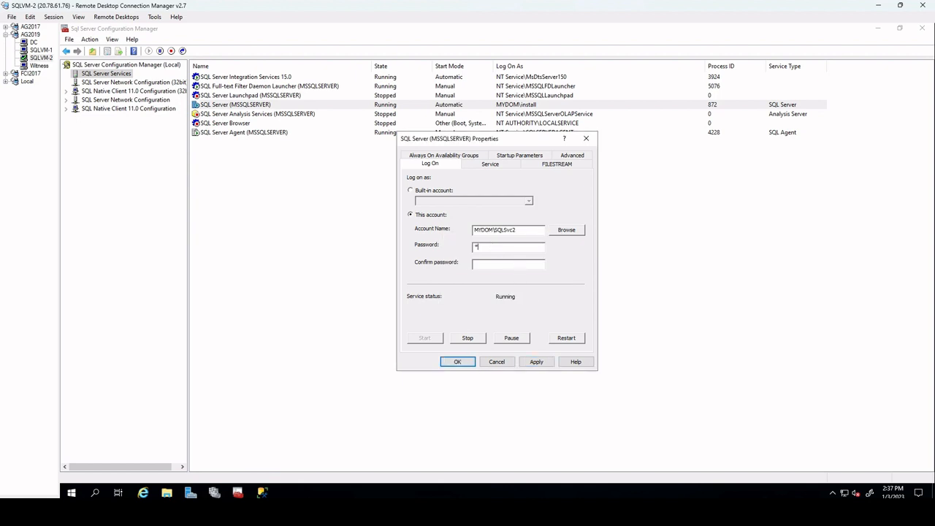
{"action": "type", "text": "******"}
{"action": "left_click", "coordinate": [536, 361]}
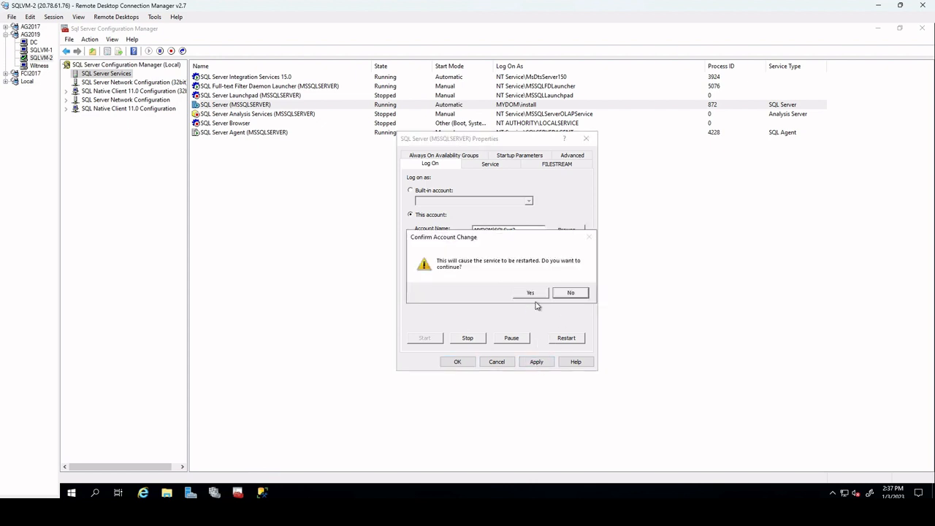
{"action": "left_click", "coordinate": [532, 292]}
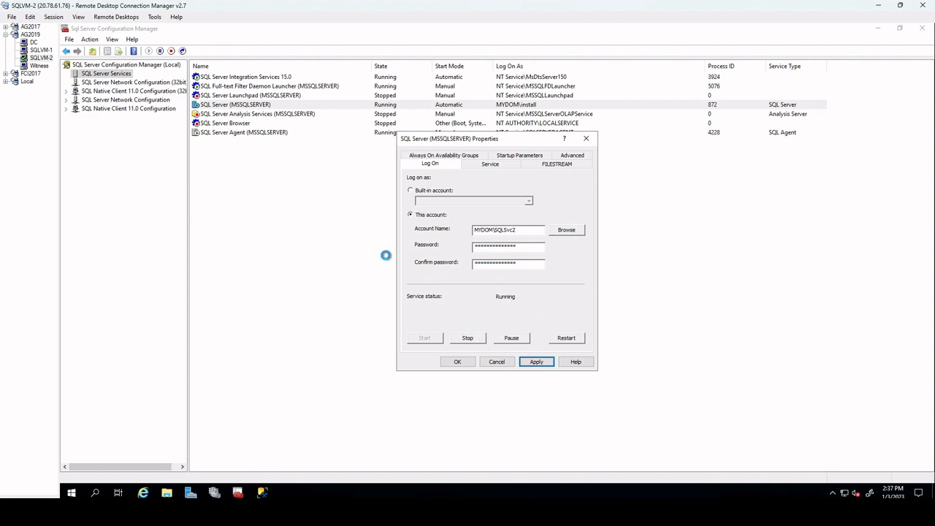
Switch to SQLVM-1, close the SQL Server service properties and widen the Log On As column to show full account names
{"action": "left_click", "coordinate": [41, 50]}
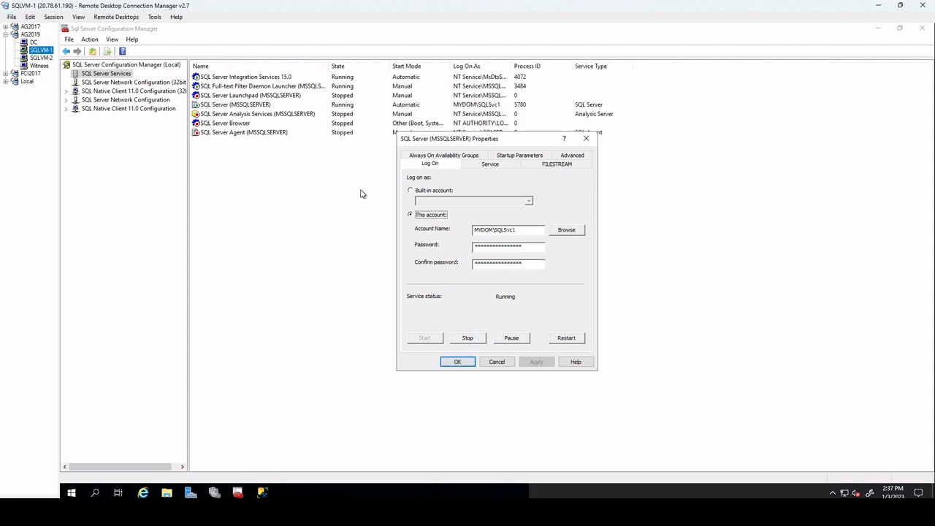
{"action": "left_click", "coordinate": [458, 363]}
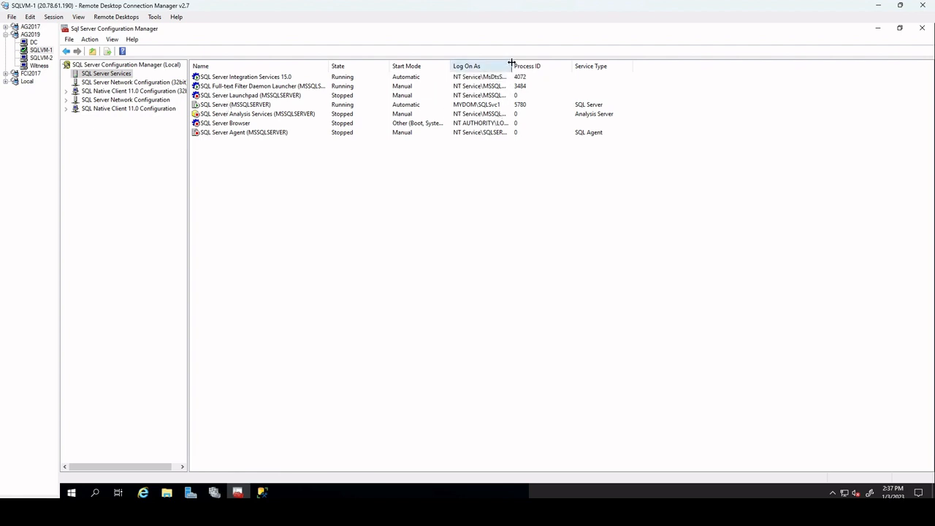
{"action": "left_click_drag", "start_coordinate": [511, 63], "coordinate": [615, 64]}
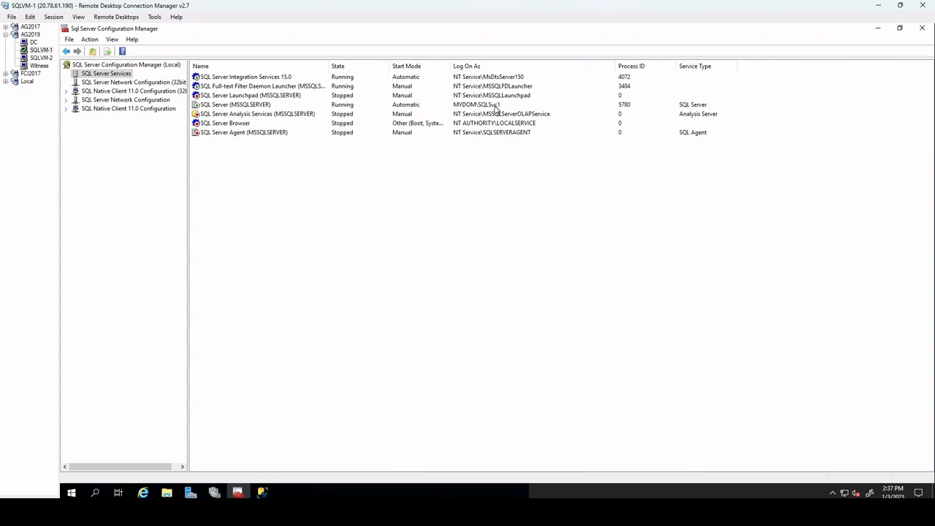
Switch to SQLVM-2, close the SQL Server (MSSQLSERVER) properties and select that service to check its log-on account
{"action": "left_click", "coordinate": [40, 57]}
{"action": "left_click", "coordinate": [453, 362]}
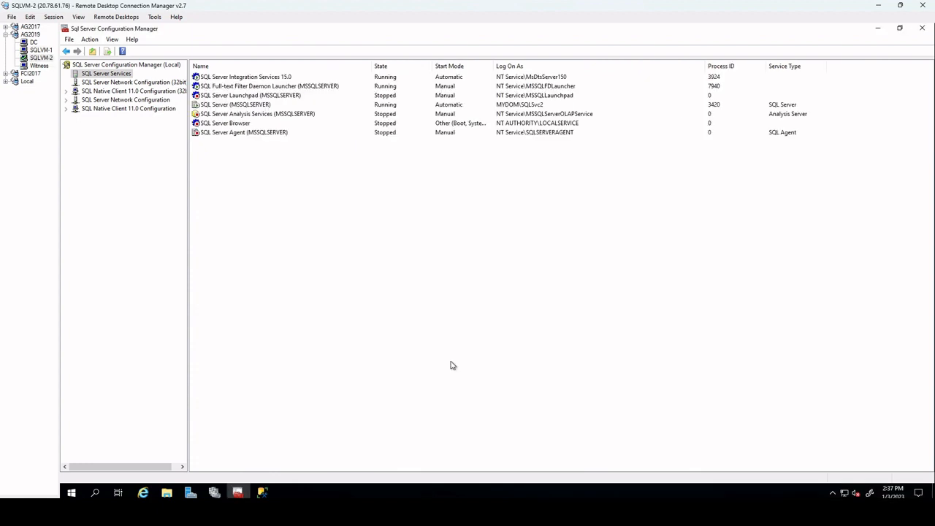
{"action": "left_click", "coordinate": [533, 106]}
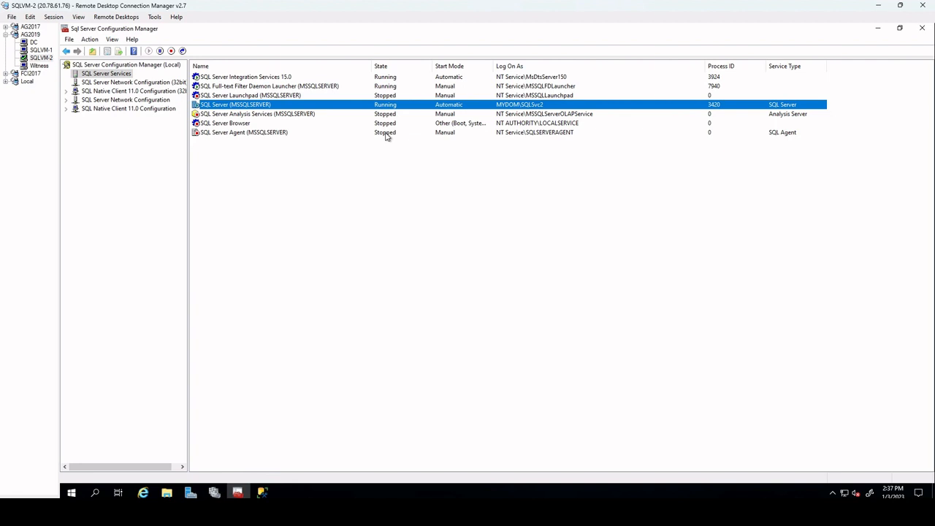
On SQLVM-1, start adding roles and features from the Server Manager dashboard with a role-based or feature-based installation
{"action": "left_click", "coordinate": [42, 51]}
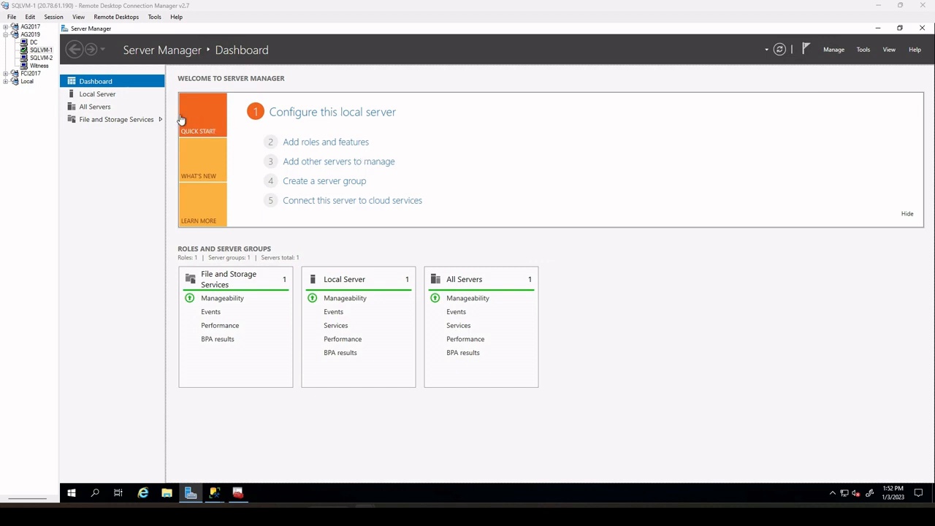
{"action": "left_click", "coordinate": [41, 50]}
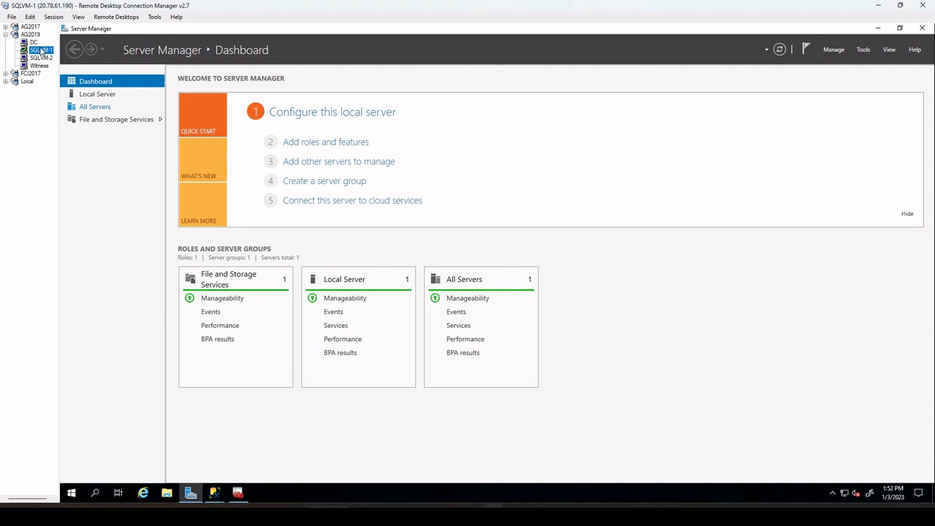
{"action": "left_click", "coordinate": [296, 143]}
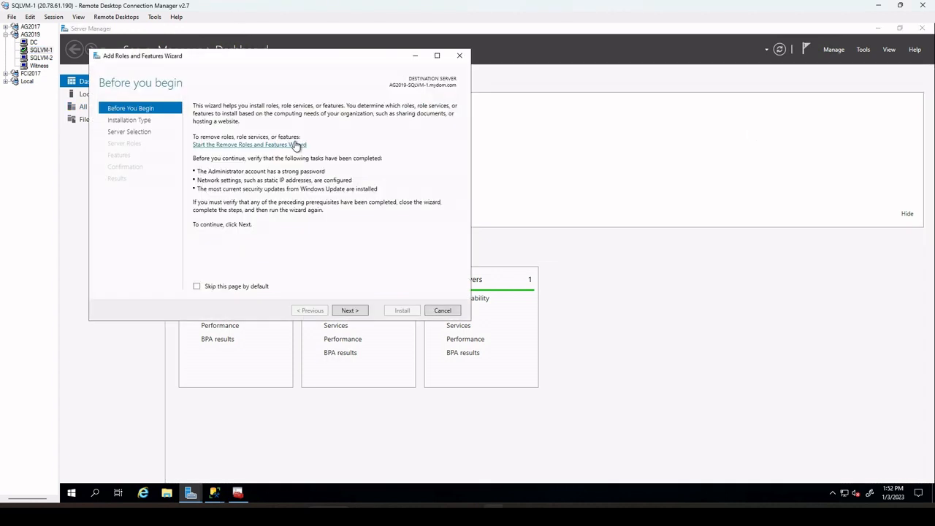
{"action": "left_click", "coordinate": [356, 311]}
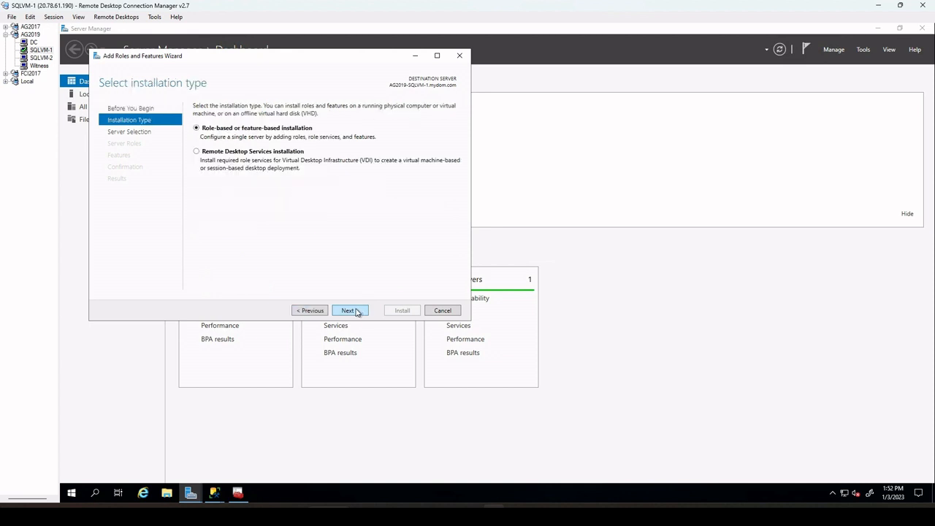
{"action": "left_click", "coordinate": [357, 311]}
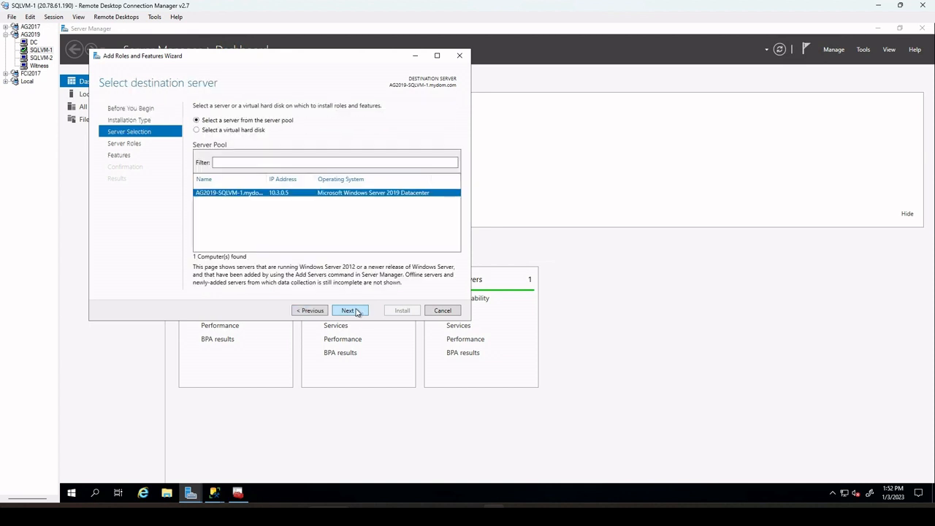
Keep AG2019-SQLVM-1 as destination server, skip the server roles and add the Failover Clustering feature with its management tools
{"action": "left_click", "coordinate": [357, 312]}
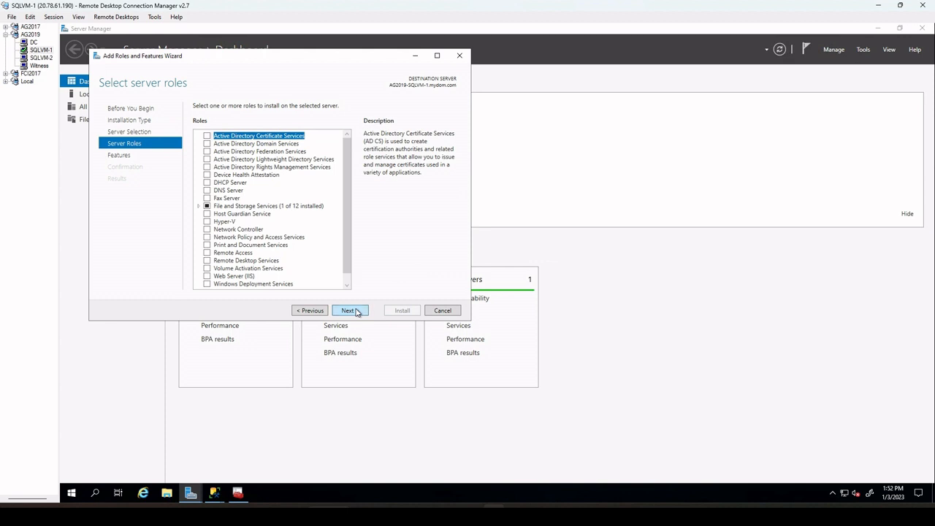
{"action": "left_click", "coordinate": [357, 311]}
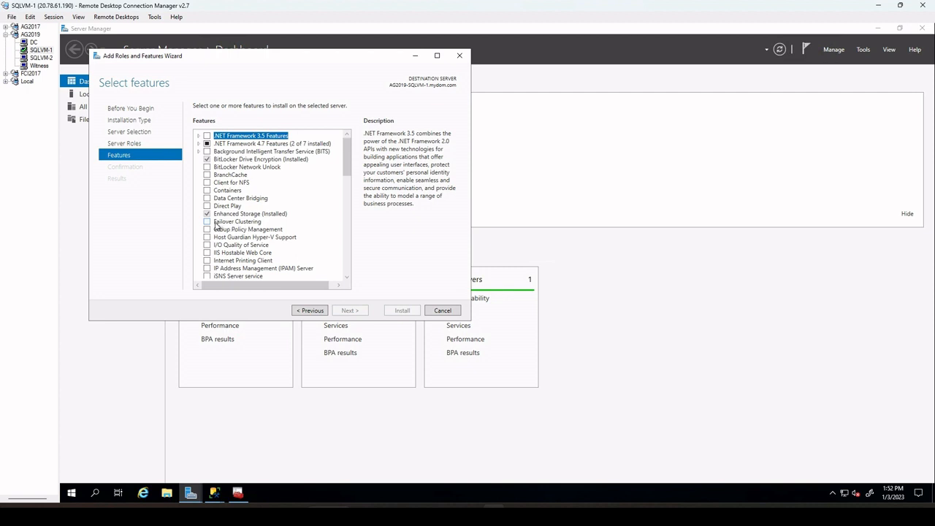
{"action": "left_click", "coordinate": [207, 222]}
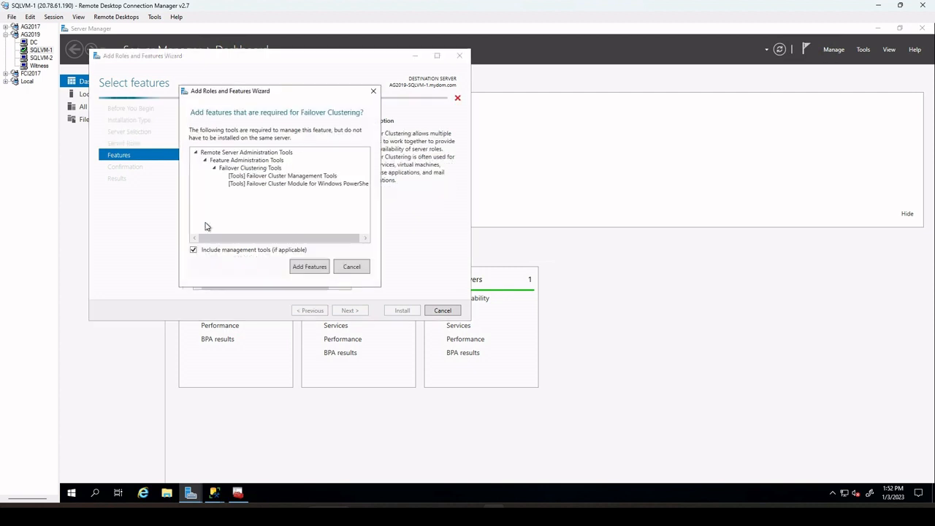
{"action": "left_click", "coordinate": [308, 267]}
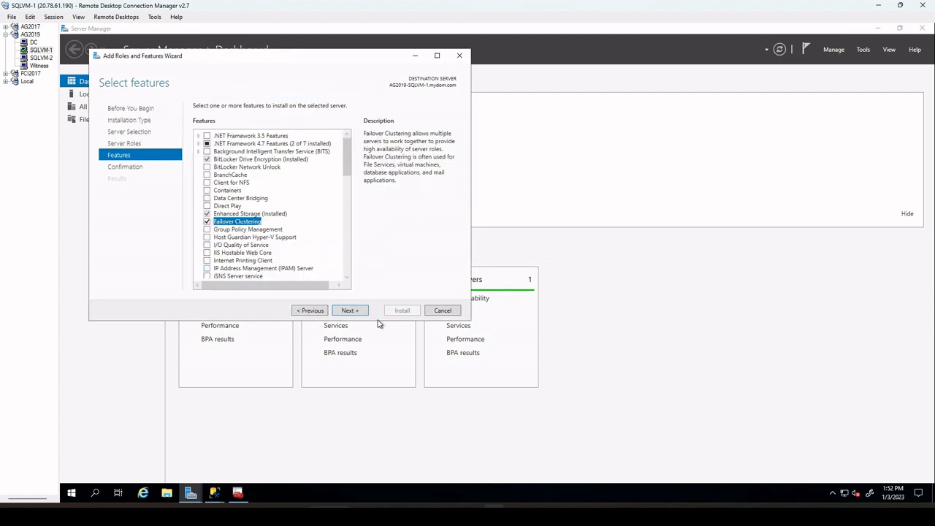
Allow the destination server to restart automatically if required and install the Failover Clustering feature on SQLVM-1
{"action": "left_click", "coordinate": [349, 312]}
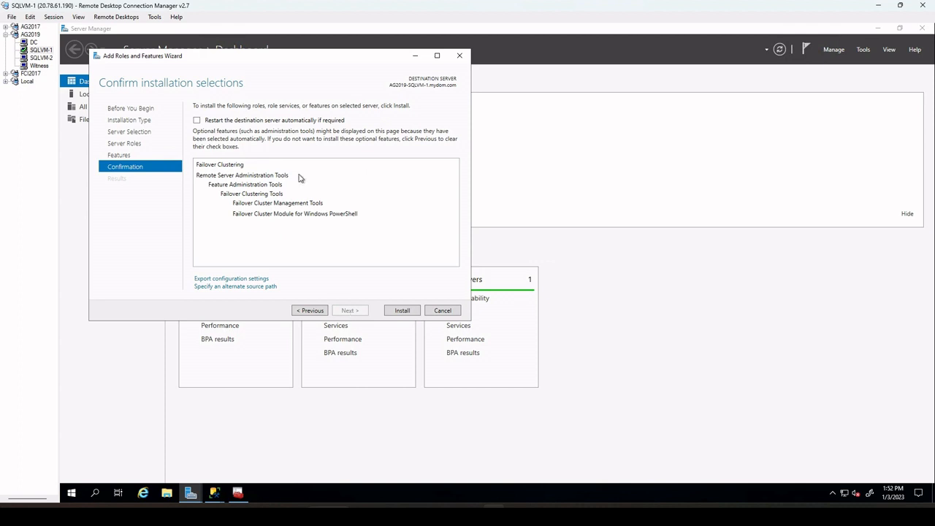
{"action": "left_click", "coordinate": [196, 121]}
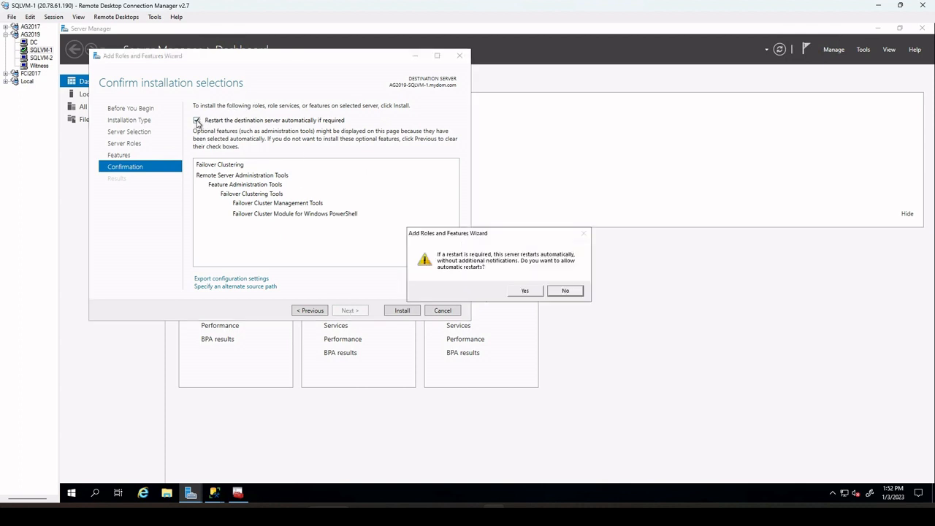
{"action": "left_click", "coordinate": [524, 292]}
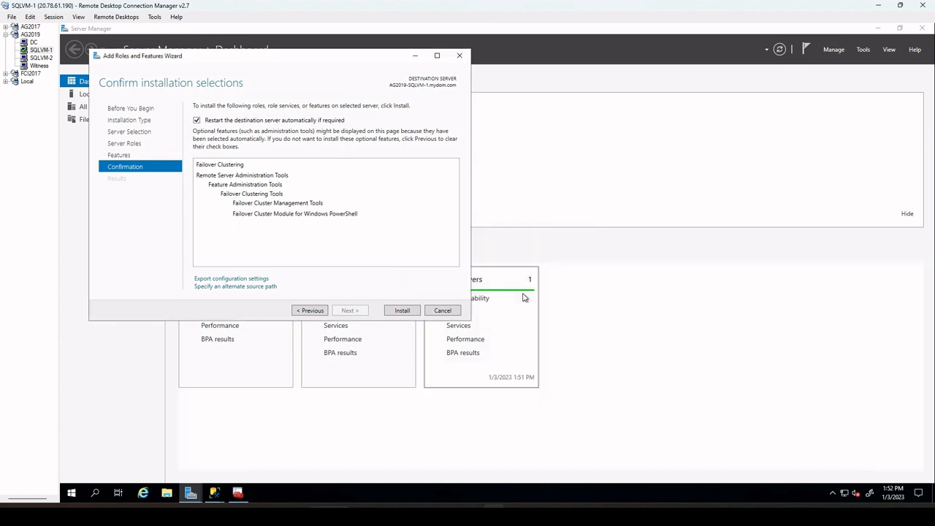
{"action": "left_click", "coordinate": [401, 311]}
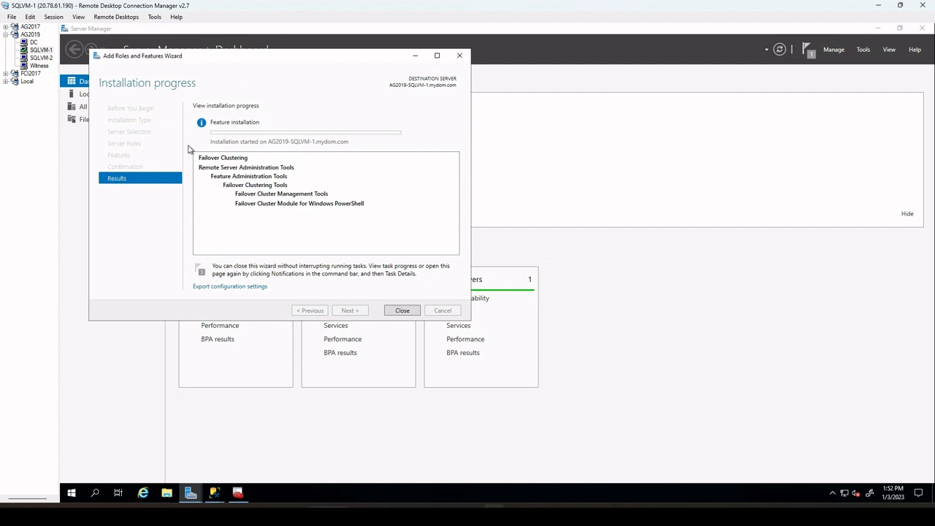
On SQLVM-2, start a role-based or feature-based installation for AG2019-SQLVM-2, skipping server roles and adding Failover Clustering with its management tools
{"action": "left_click", "coordinate": [42, 57]}
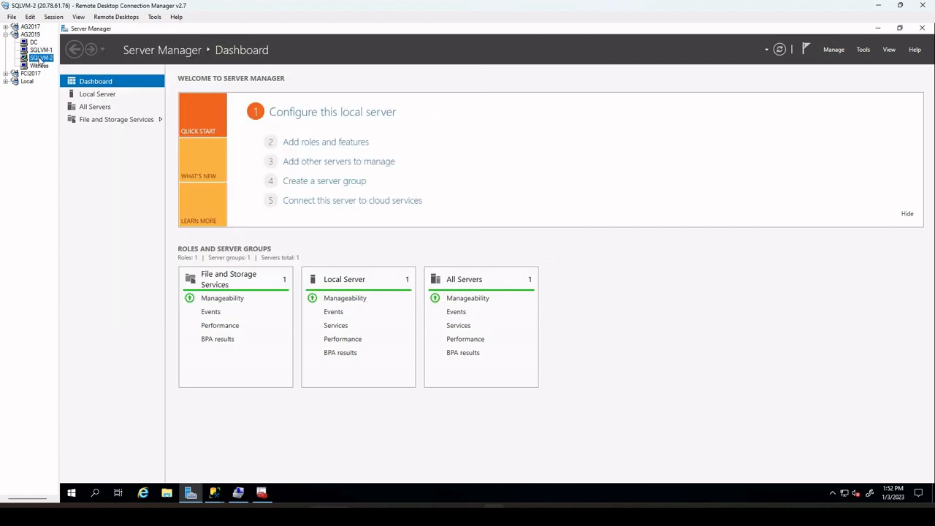
{"action": "left_click", "coordinate": [319, 144]}
{"action": "left_click", "coordinate": [335, 300]}
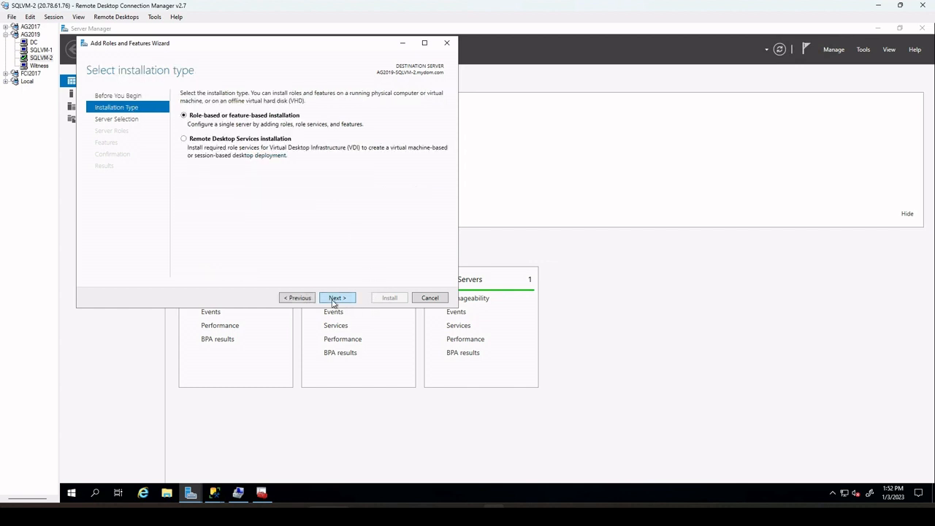
{"action": "left_click", "coordinate": [334, 300]}
{"action": "left_click", "coordinate": [334, 300]}
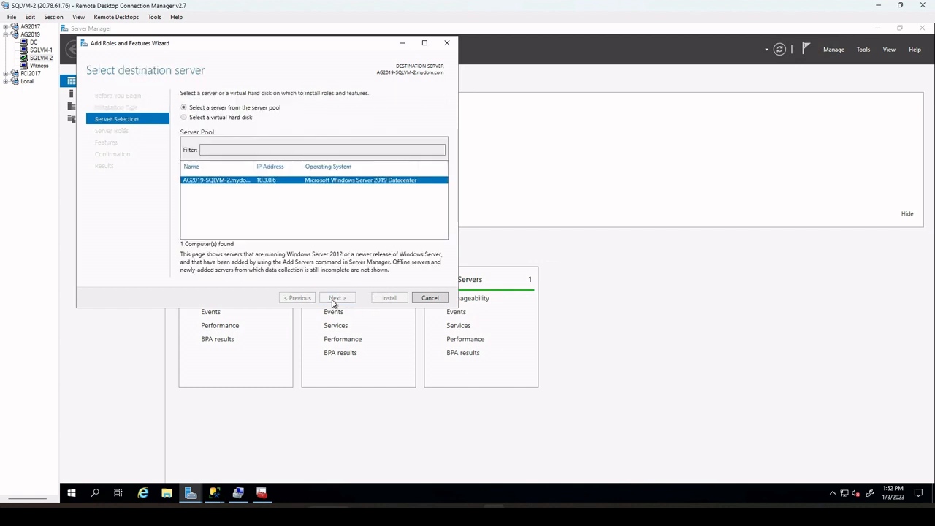
{"action": "left_click", "coordinate": [334, 300]}
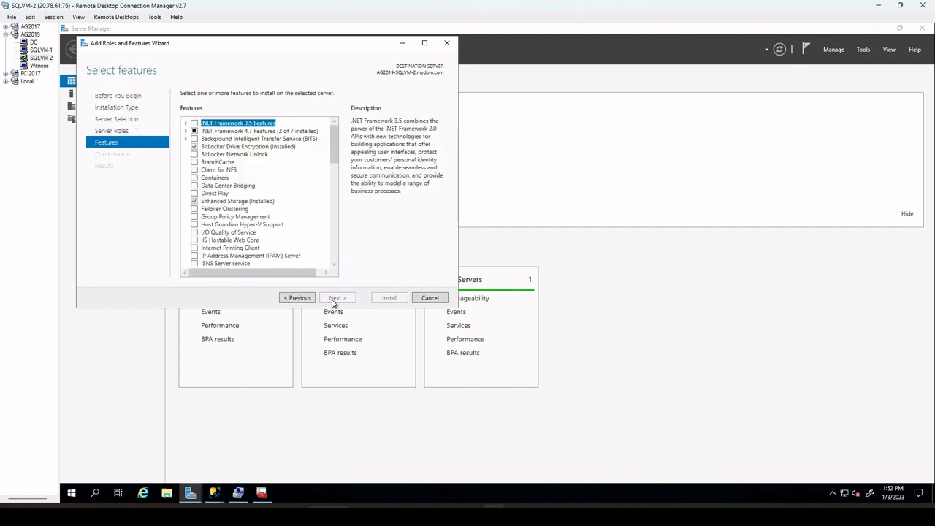
{"action": "left_click", "coordinate": [196, 209]}
{"action": "left_click", "coordinate": [295, 253]}
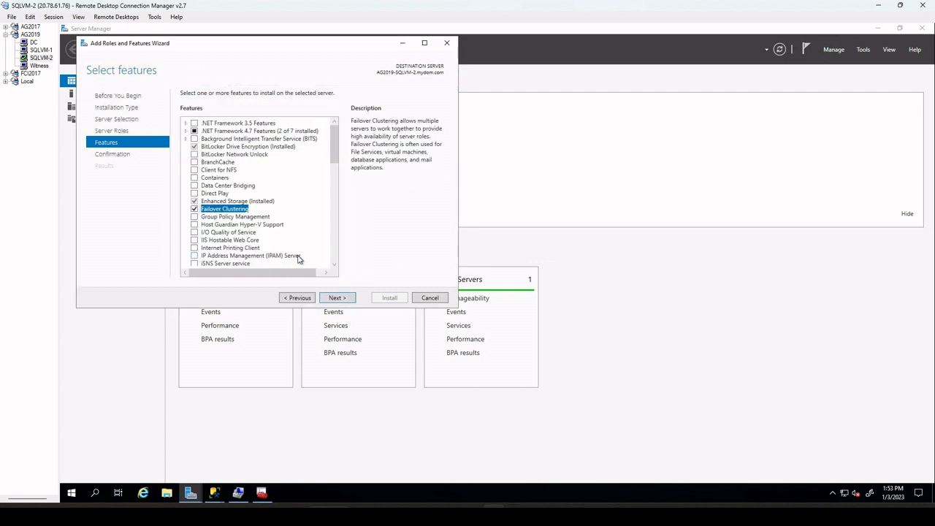
Allow automatic restarts for AG2019-SQLVM-2 and install the selected Failover Clustering feature and tools on it
{"action": "left_click", "coordinate": [340, 297]}
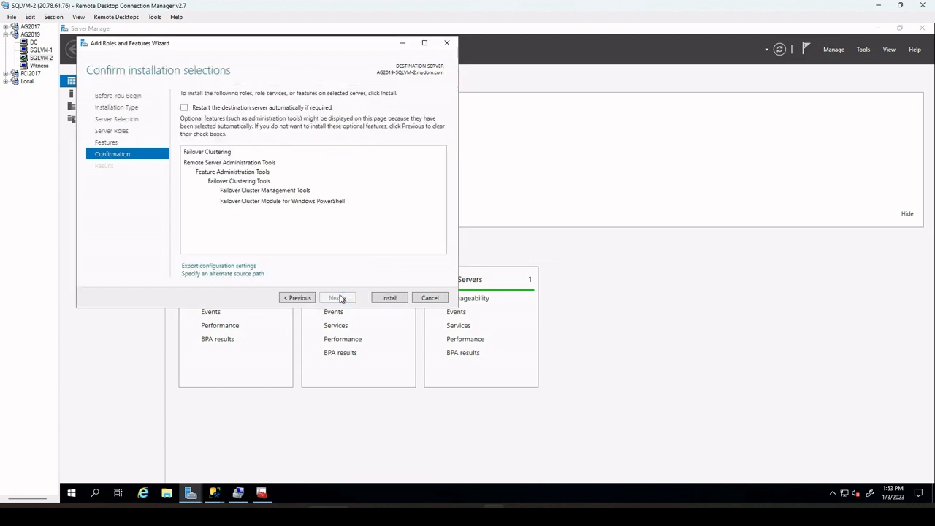
{"action": "left_click", "coordinate": [184, 107]}
{"action": "left_click", "coordinate": [531, 293]}
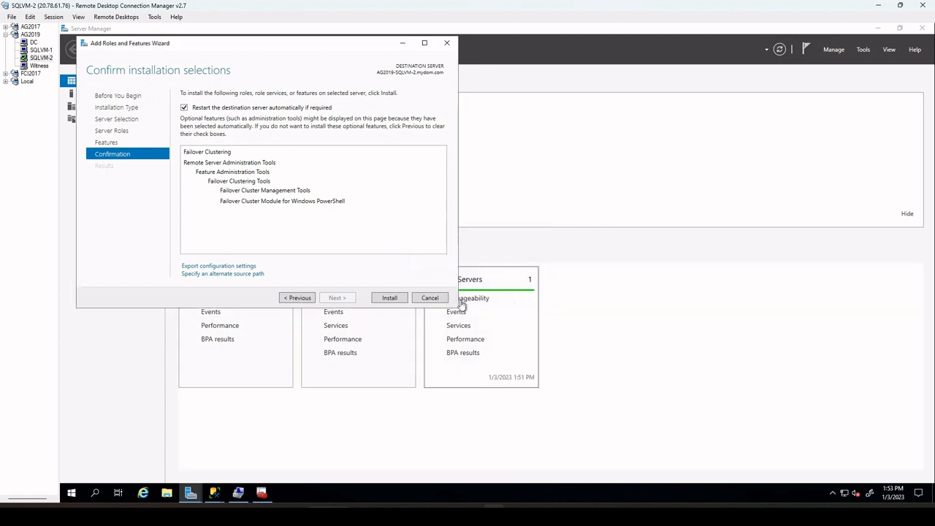
{"action": "left_click", "coordinate": [389, 298]}
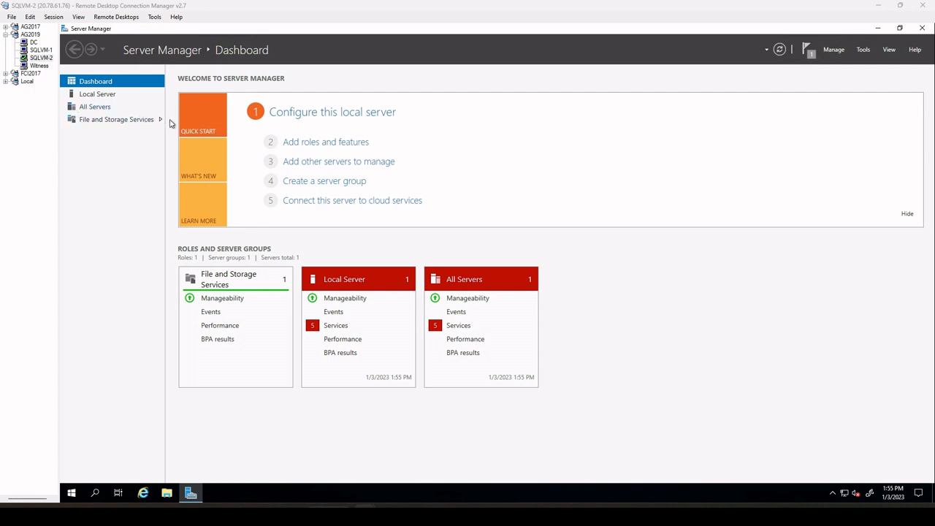
Switch to SQLVM-1, search for the firewall and open the advanced settings of Windows Defender Firewall
{"action": "left_click", "coordinate": [40, 50]}
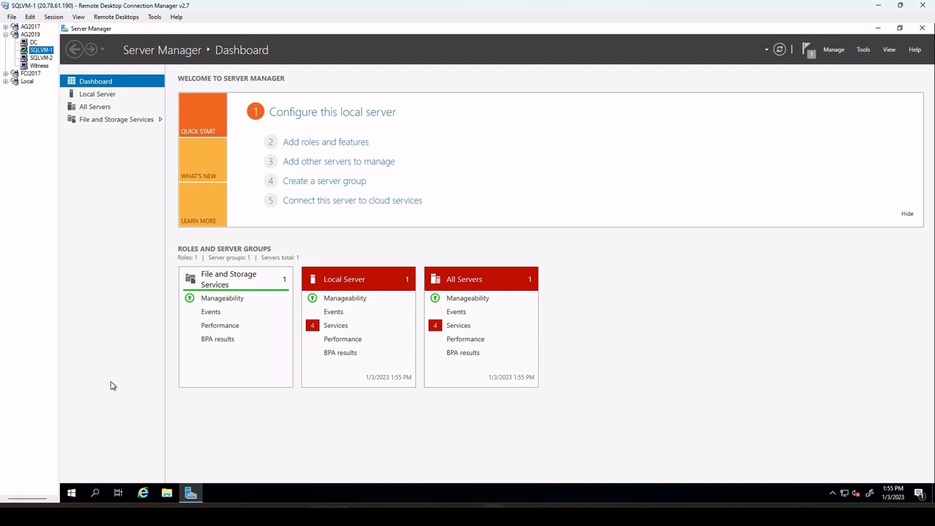
{"action": "left_click", "coordinate": [91, 500]}
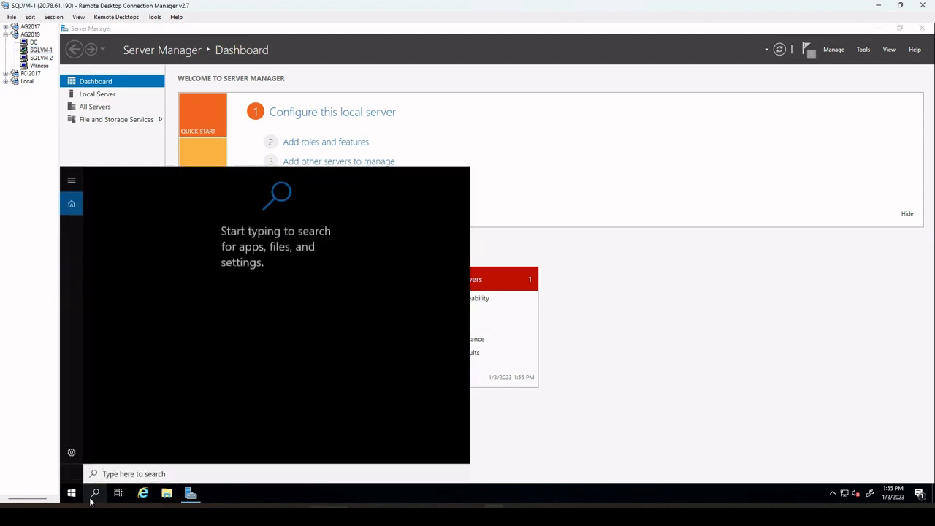
{"action": "type", "text": "firew"}
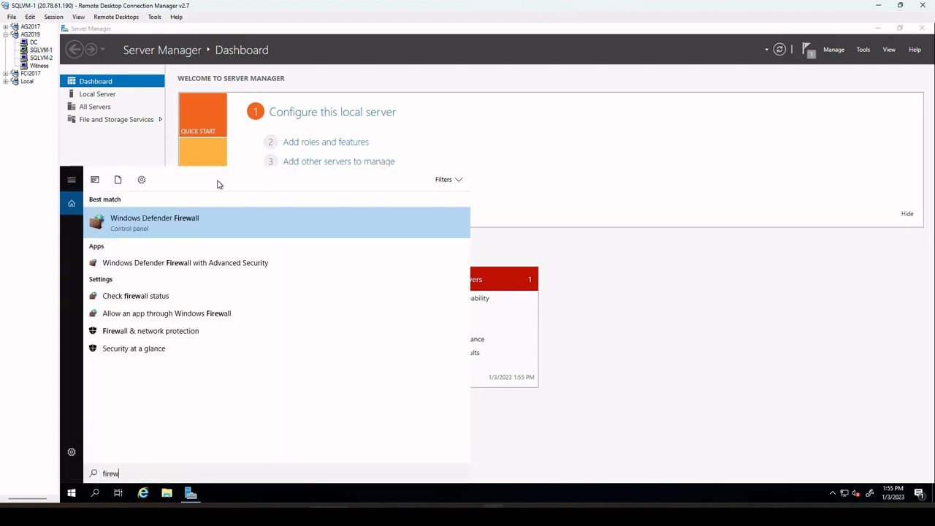
{"action": "left_click", "coordinate": [196, 226]}
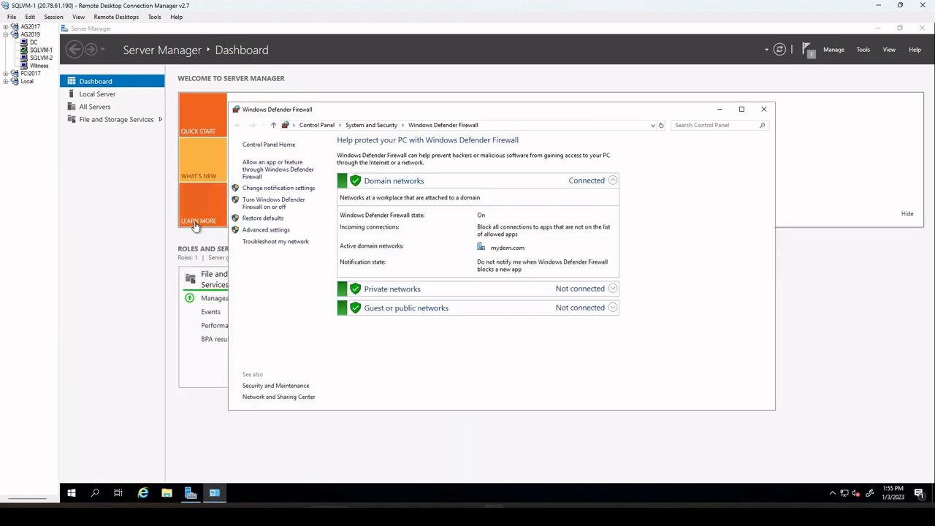
{"action": "left_click", "coordinate": [266, 230]}
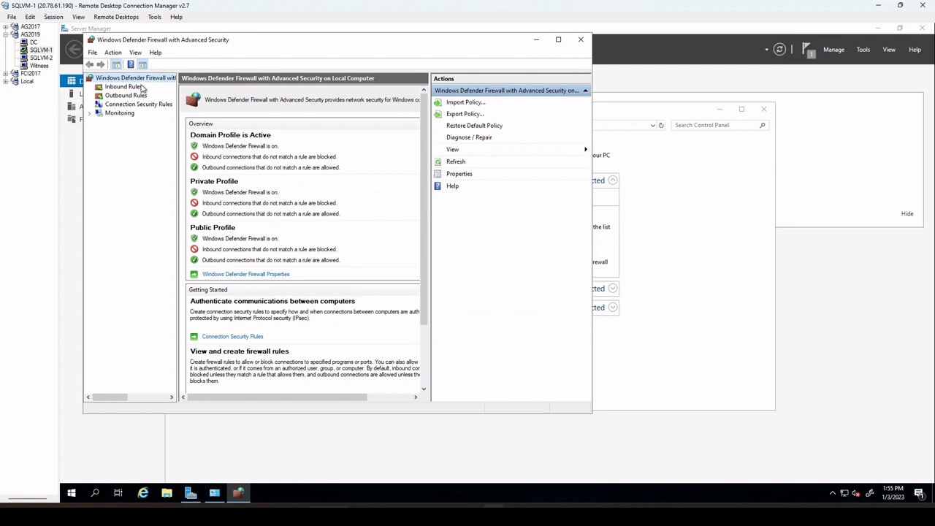
Start a new inbound firewall rule of type Port for the specific local TCP ports 1433, 59999, 5022
{"action": "left_click", "coordinate": [124, 87]}
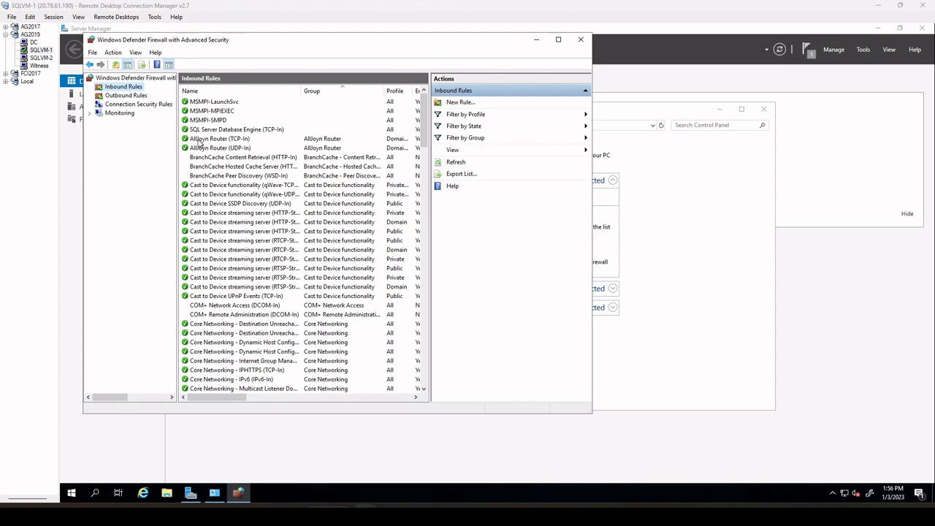
{"action": "right_click", "coordinate": [132, 88]}
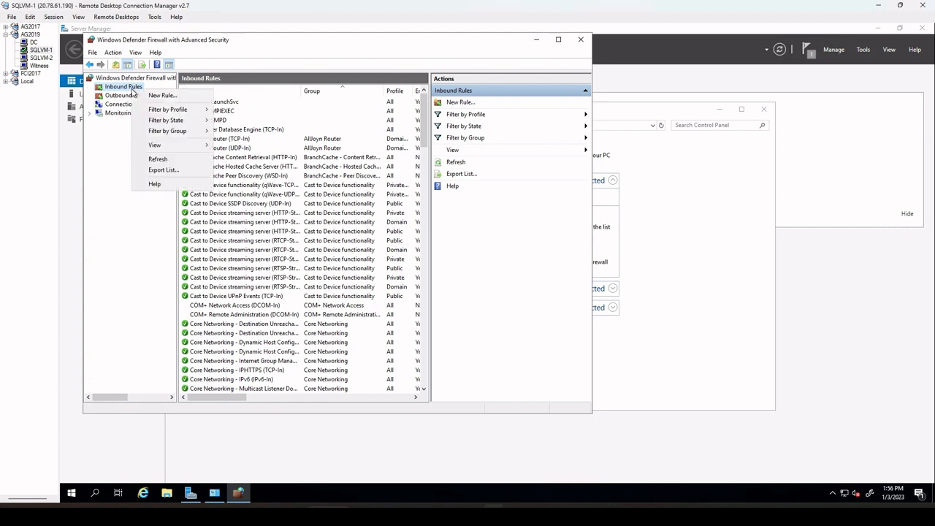
{"action": "left_click", "coordinate": [155, 96]}
{"action": "left_click", "coordinate": [203, 169]}
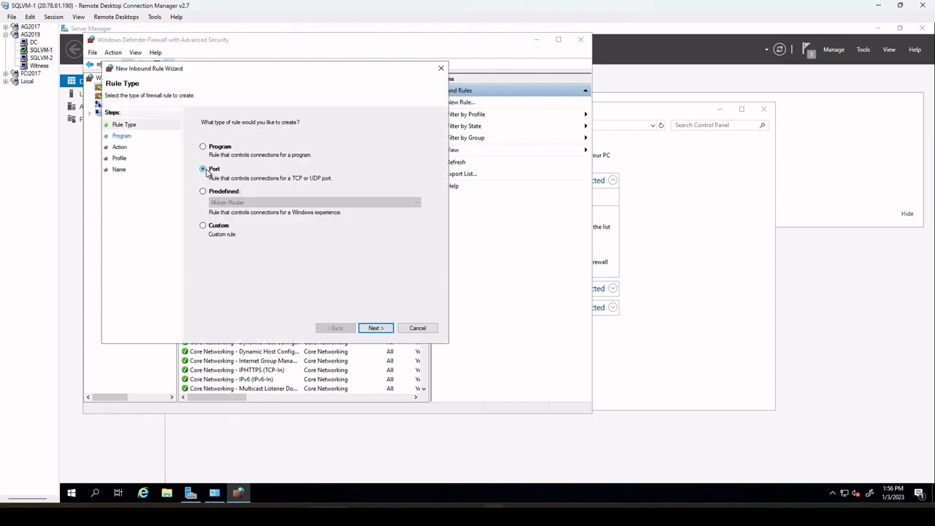
{"action": "left_click", "coordinate": [374, 328]}
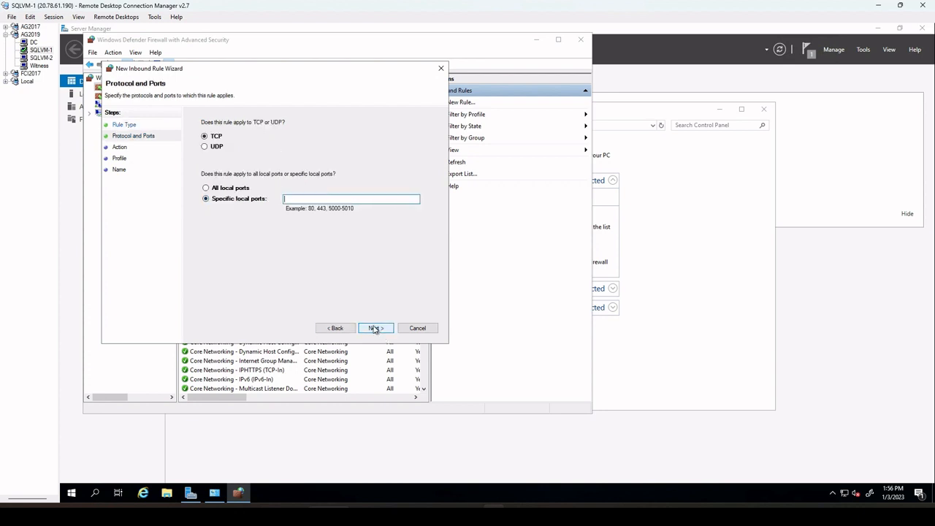
{"action": "type", "text": "1433"}
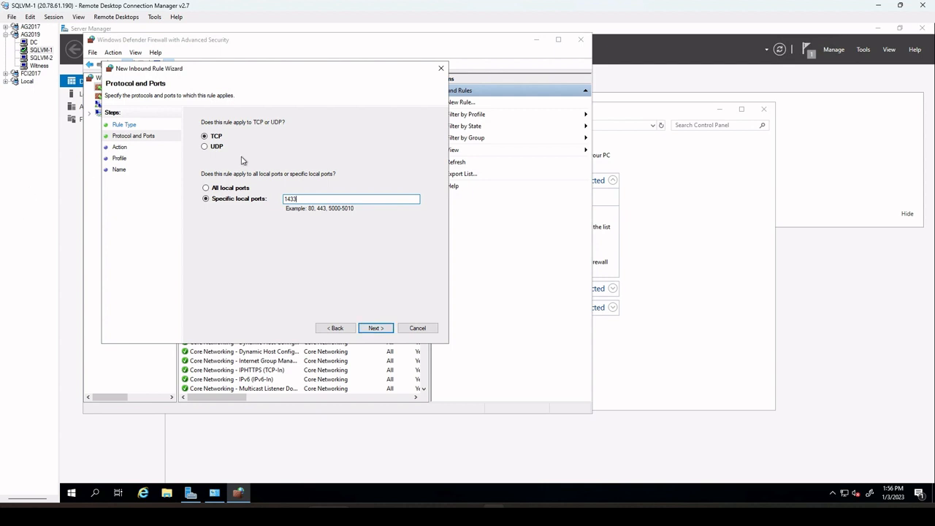
{"action": "type", "text": ", 59999"}
{"action": "type", "text": ", 5022"}
{"action": "left_click", "coordinate": [377, 330]}
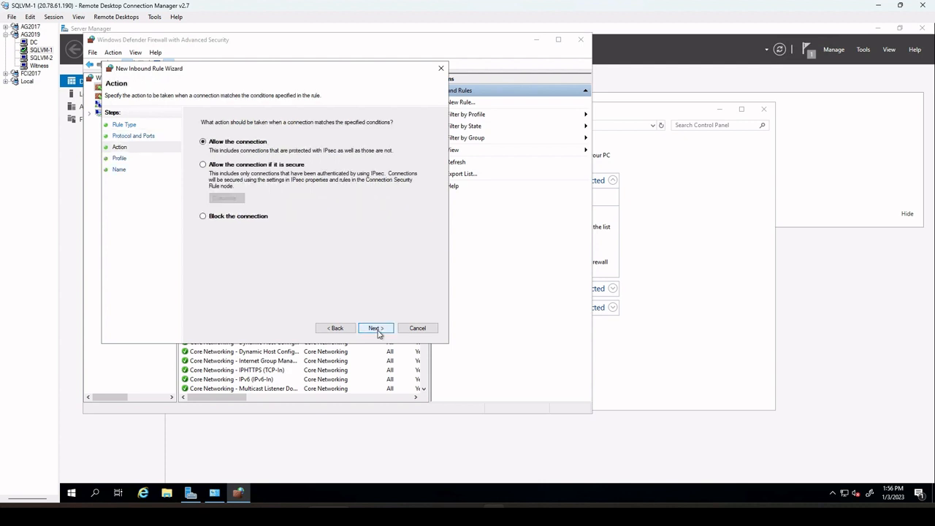
Allow the connection with the default profiles and create the inbound rule under the name ClusterPorts
{"action": "left_click", "coordinate": [378, 329]}
{"action": "left_click", "coordinate": [377, 330]}
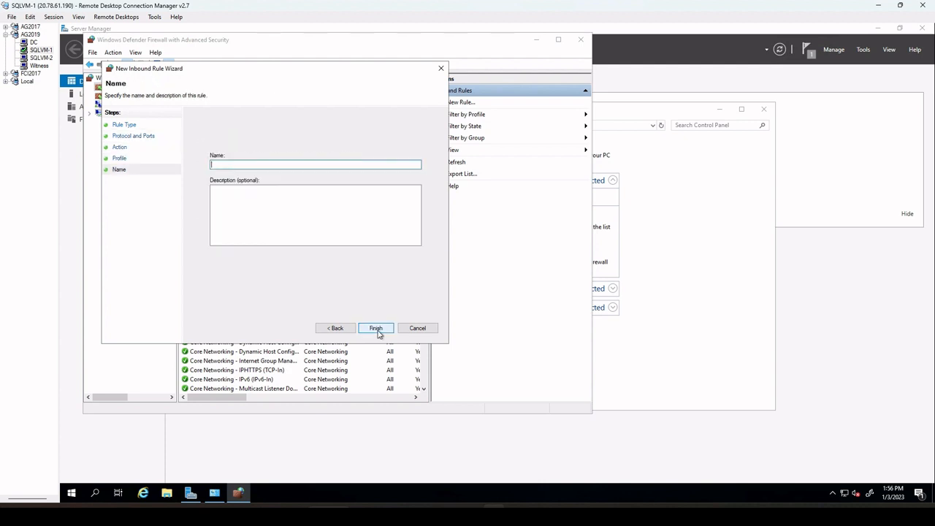
{"action": "type", "text": "ClusterPorts"}
{"action": "left_click", "coordinate": [376, 328]}
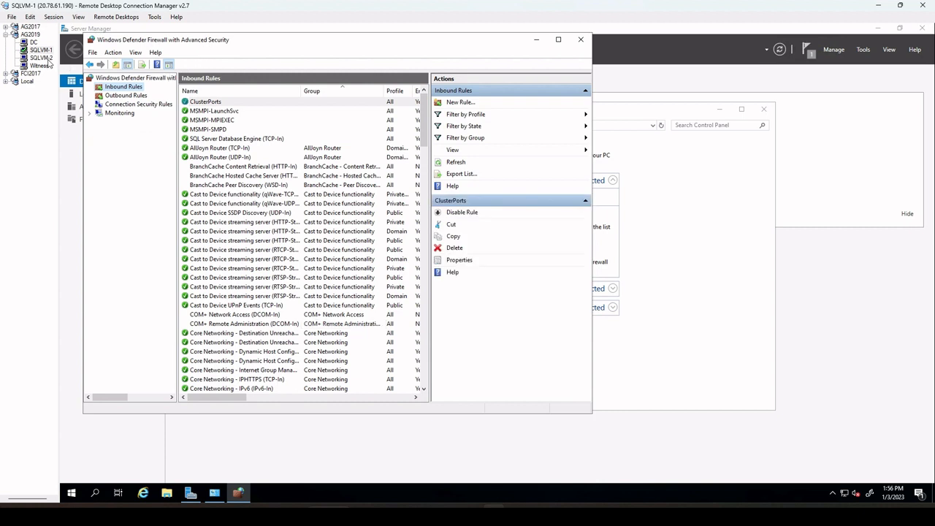
Switch to the SQLVM-2 server and open the advanced settings of Windows Defender Firewall
{"action": "left_click", "coordinate": [42, 58]}
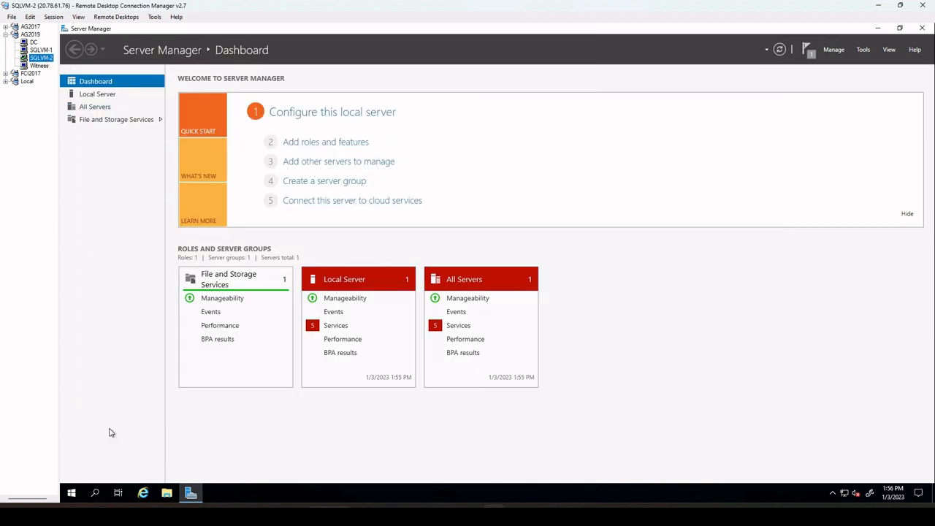
{"action": "left_click", "coordinate": [71, 497]}
{"action": "right_click", "coordinate": [71, 498]}
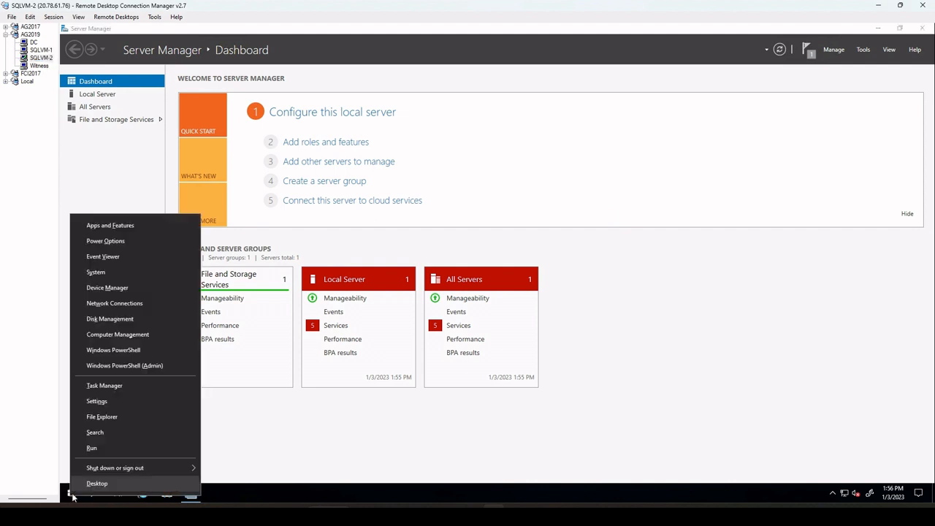
{"action": "left_click", "coordinate": [70, 498]}
{"action": "left_click", "coordinate": [100, 497]}
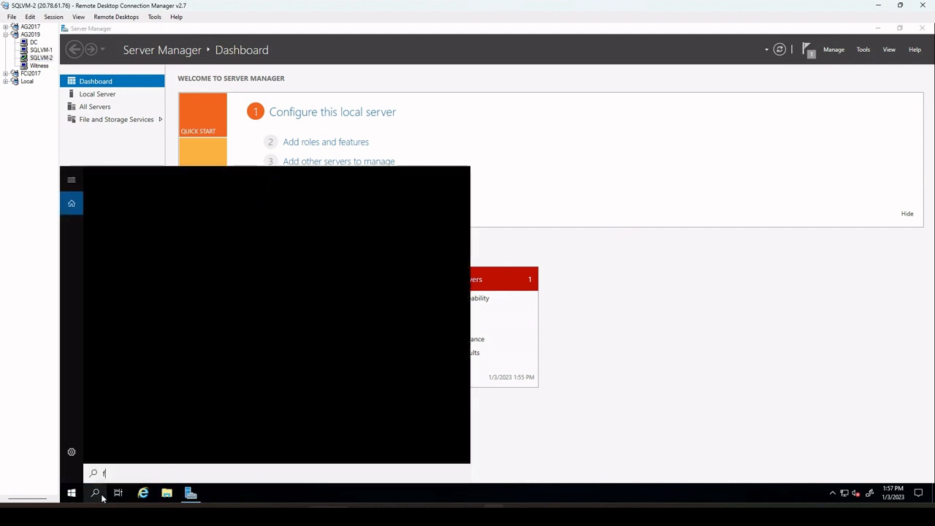
{"action": "type", "text": "fire"}
{"action": "left_click", "coordinate": [176, 230]}
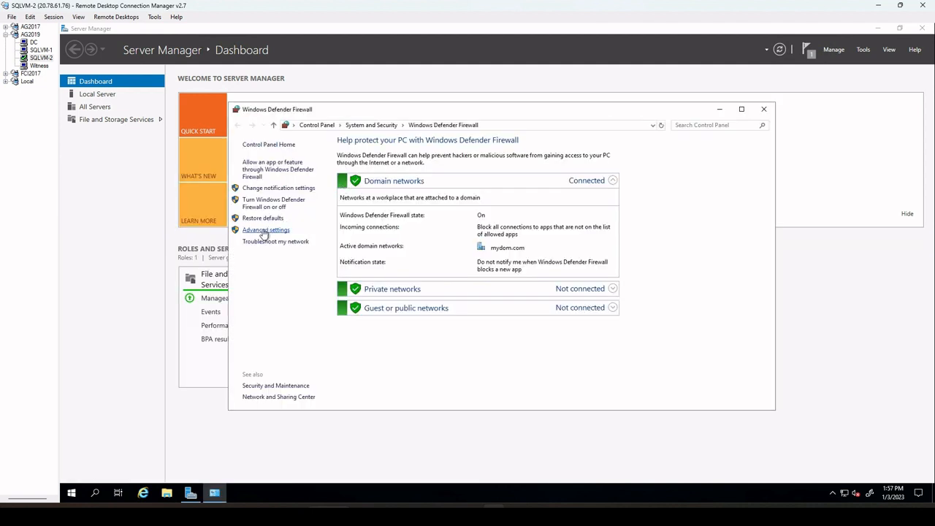
{"action": "left_click", "coordinate": [265, 231]}
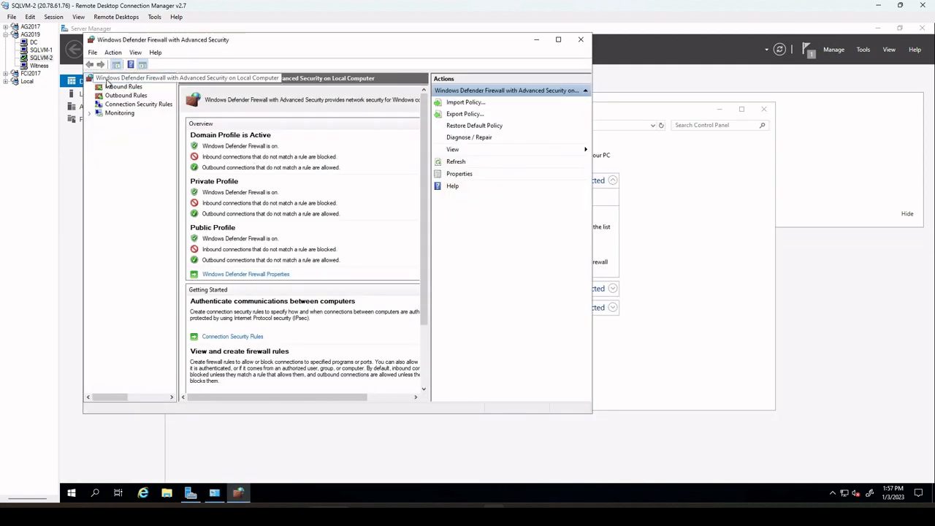
Start a Port-type inbound rule on SQLVM-2 for the specific local TCP ports 1433, 59999, 5022
{"action": "left_click", "coordinate": [114, 87]}
{"action": "right_click", "coordinate": [113, 87]}
{"action": "left_click", "coordinate": [133, 95]}
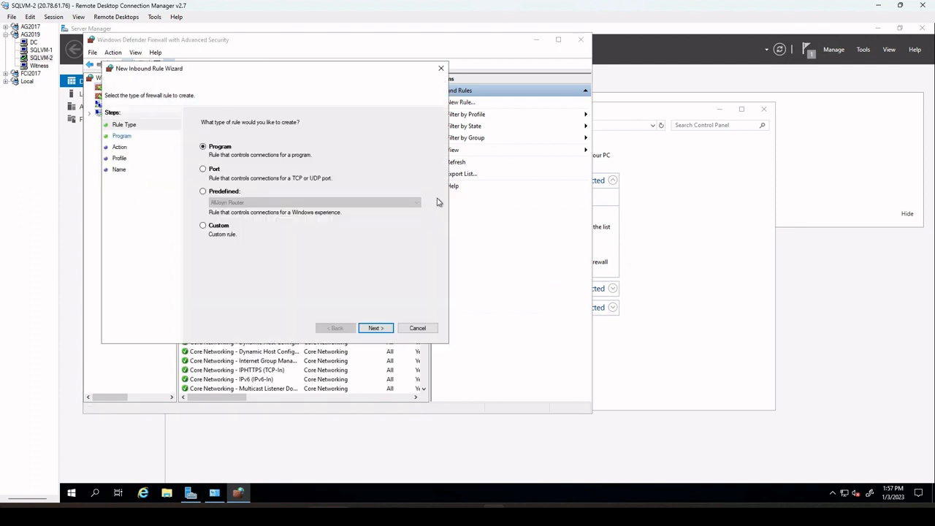
{"action": "left_click", "coordinate": [202, 169]}
{"action": "left_click", "coordinate": [375, 329]}
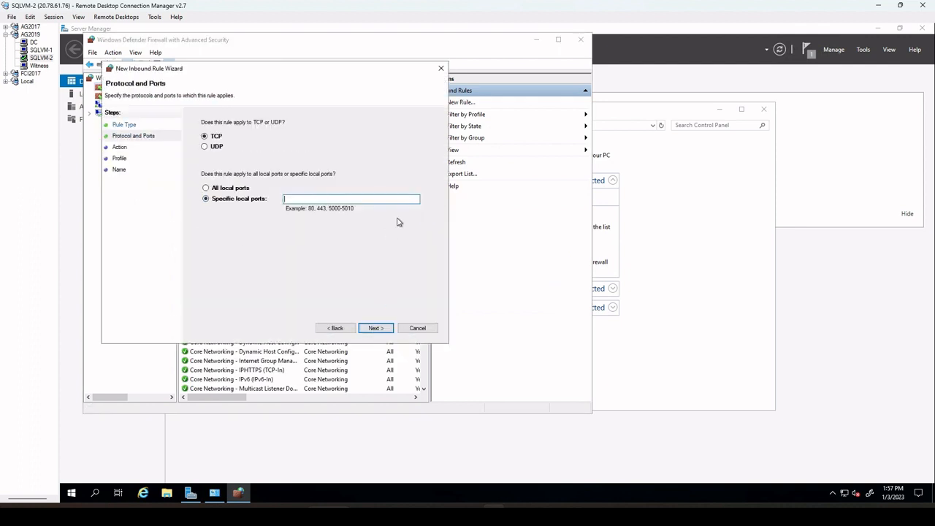
{"action": "type", "text": "1433, 59999, 5022"}
{"action": "left_click", "coordinate": [367, 327]}
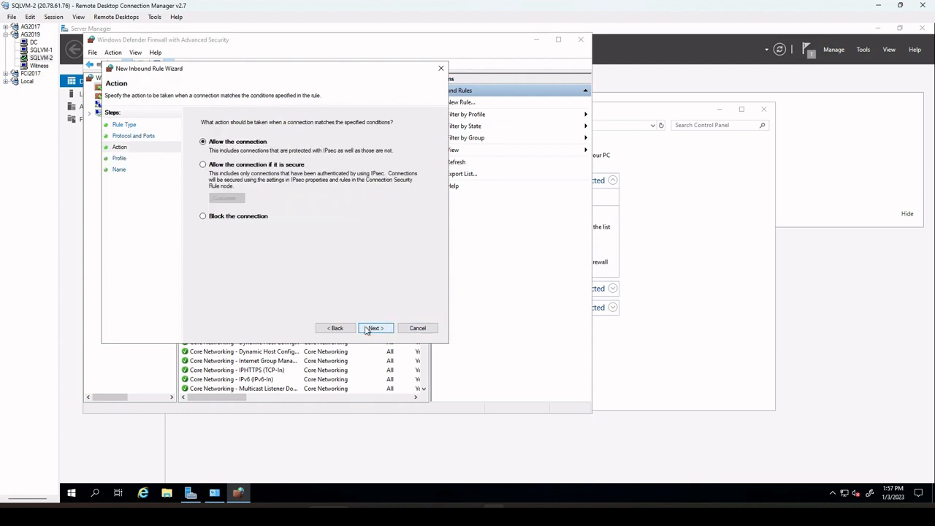
{"action": "left_click", "coordinate": [332, 330]}
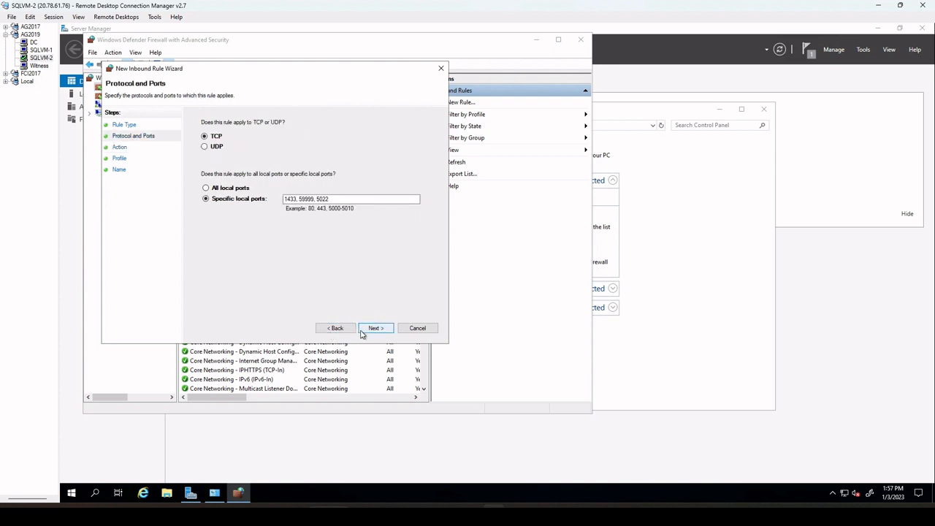
{"action": "left_click", "coordinate": [363, 332]}
Keep the allow action and default profiles, name the SQLVM-2 inbound rule ClusterPorts and create it
{"action": "left_click", "coordinate": [363, 332]}
{"action": "left_click", "coordinate": [363, 332]}
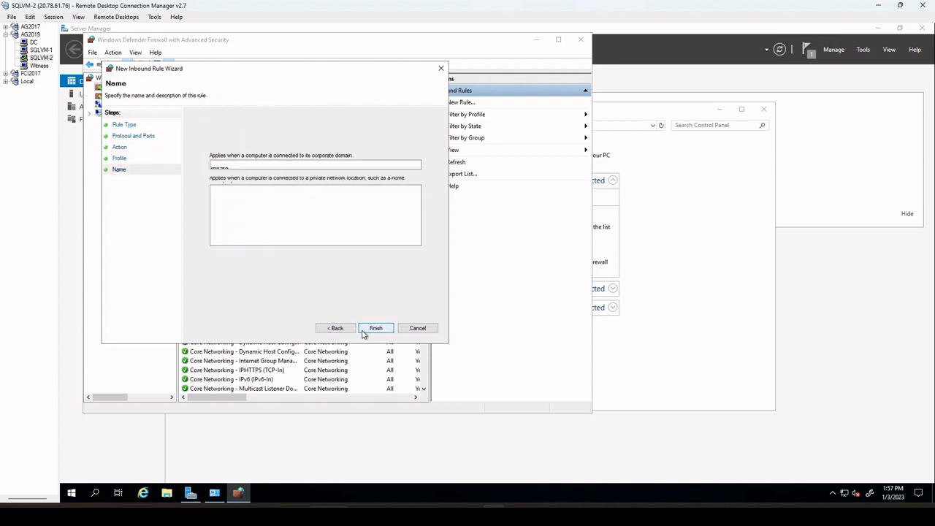
{"action": "type", "text": "ClusterPorts"}
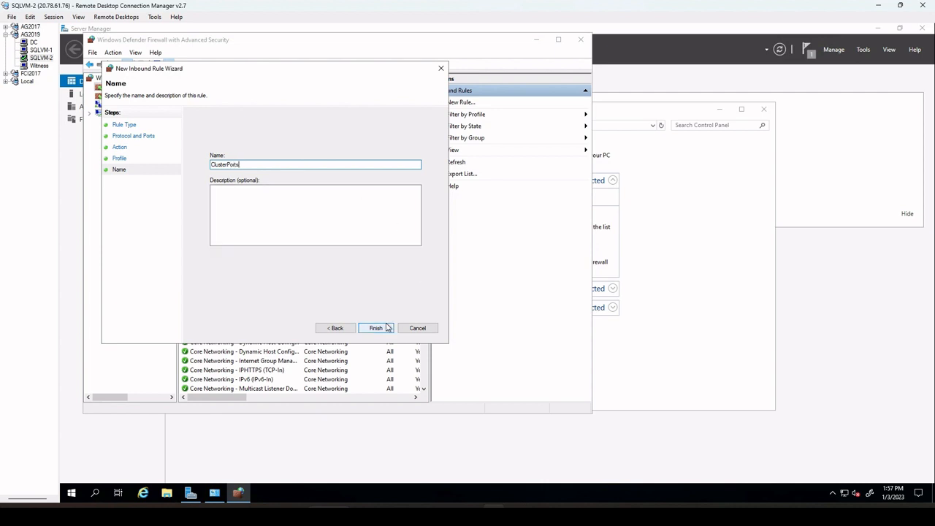
{"action": "left_click", "coordinate": [379, 329]}
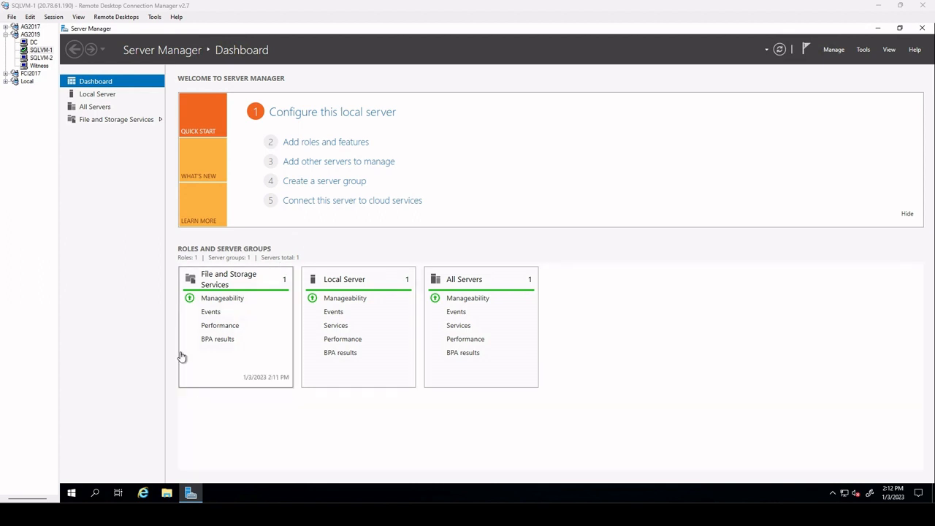
Check which account is signed in on SQLVM-1 and SQLVM-2
{"action": "left_click", "coordinate": [71, 493]}
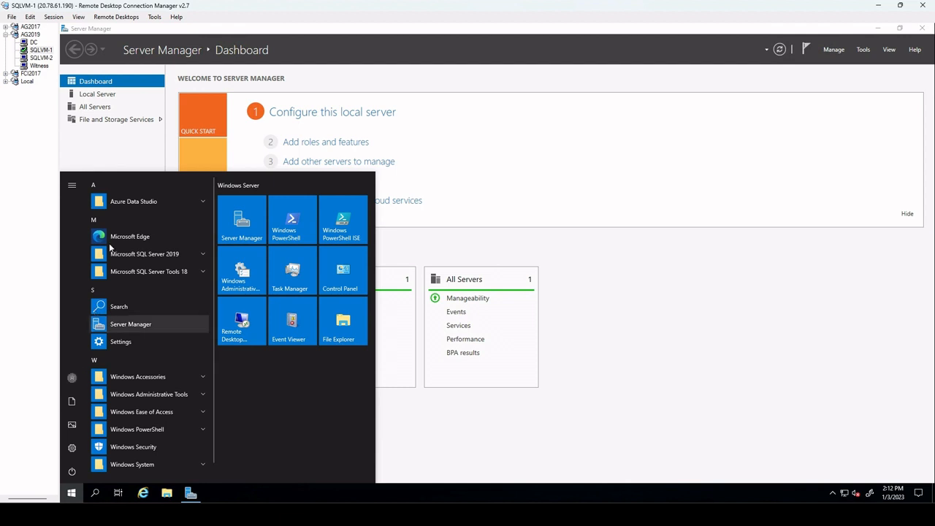
{"action": "left_click", "coordinate": [41, 50]}
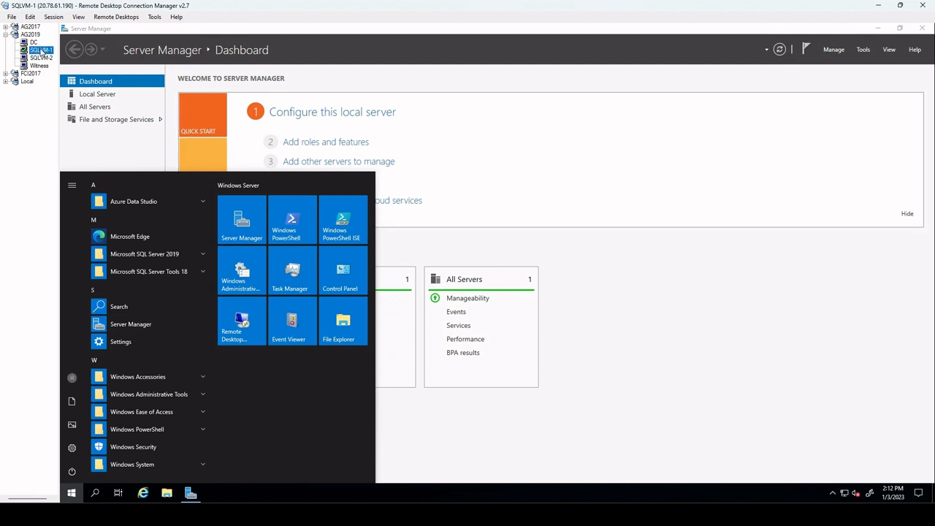
{"action": "left_click", "coordinate": [42, 59]}
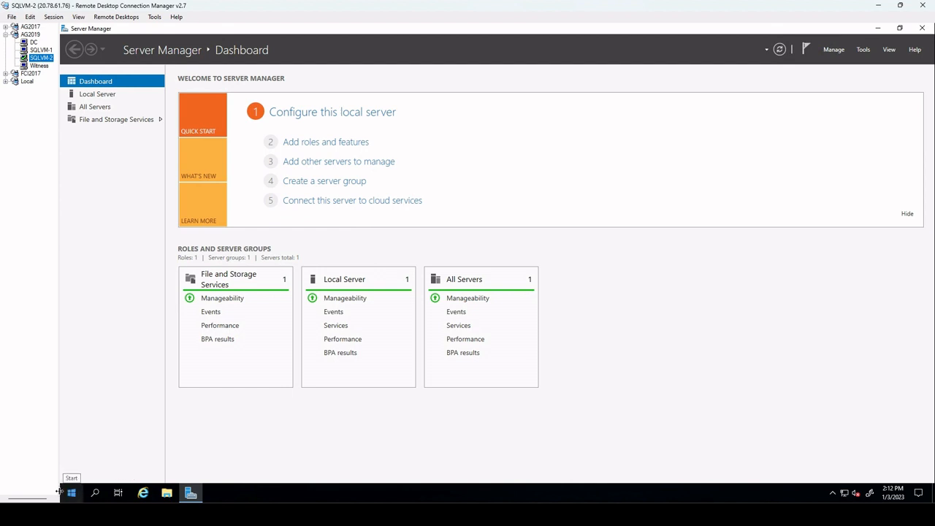
{"action": "left_click", "coordinate": [71, 493]}
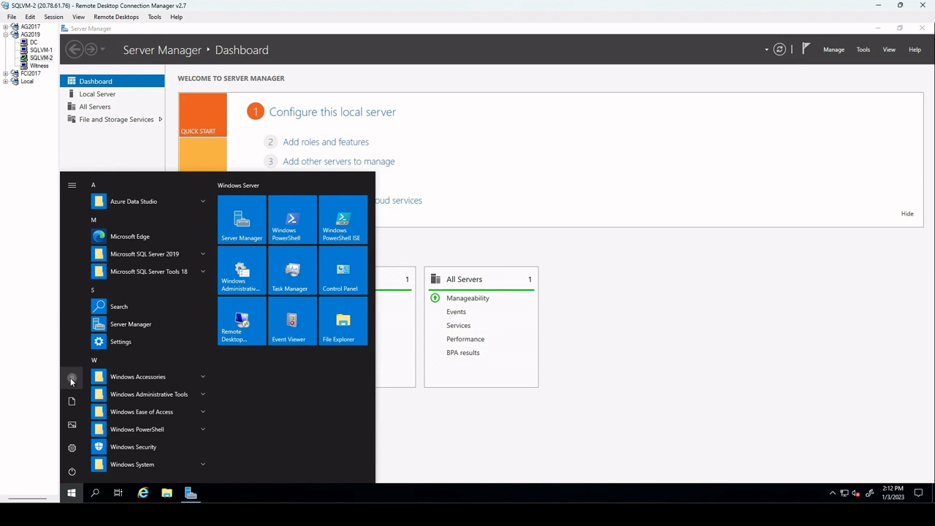
{"action": "left_click", "coordinate": [128, 135]}
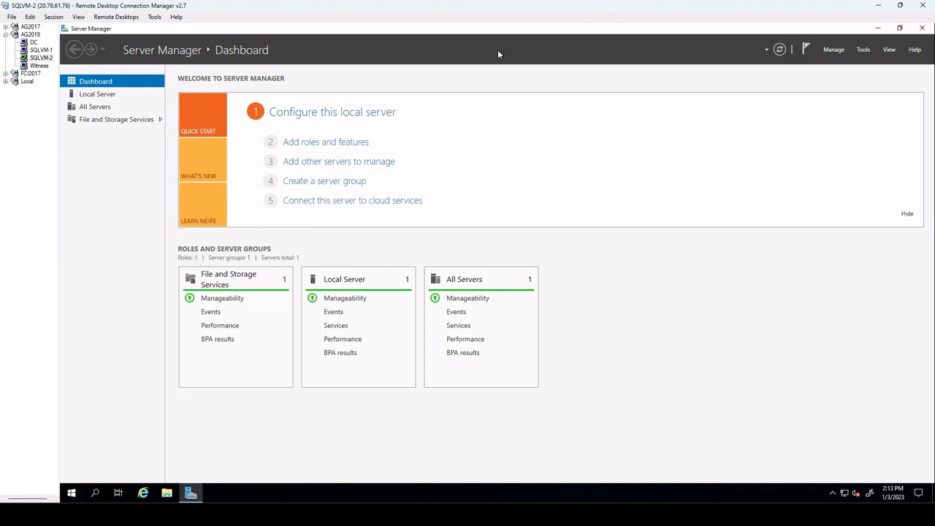
Open Failover Cluster Manager on SQLVM-1, dismiss its Windows Admin Center notice and maximize the window
{"action": "left_click", "coordinate": [862, 50]}
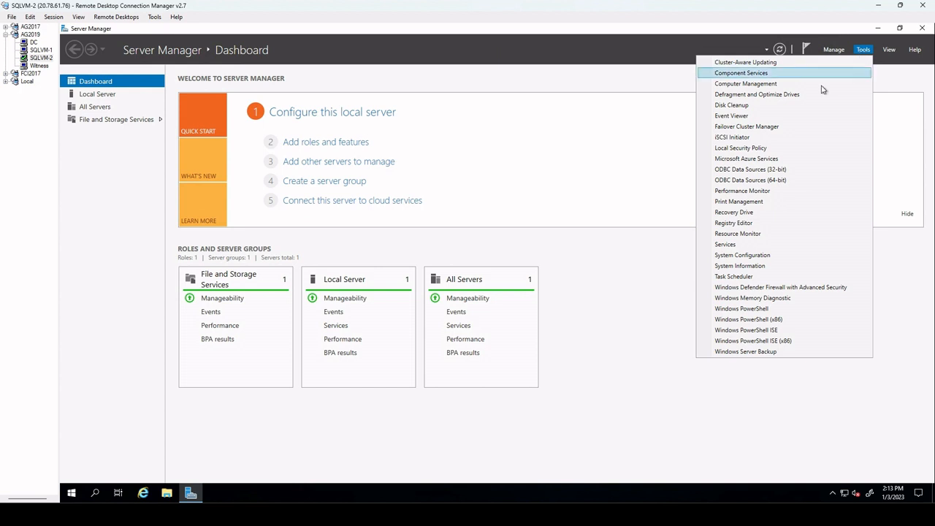
{"action": "left_click", "coordinate": [775, 128]}
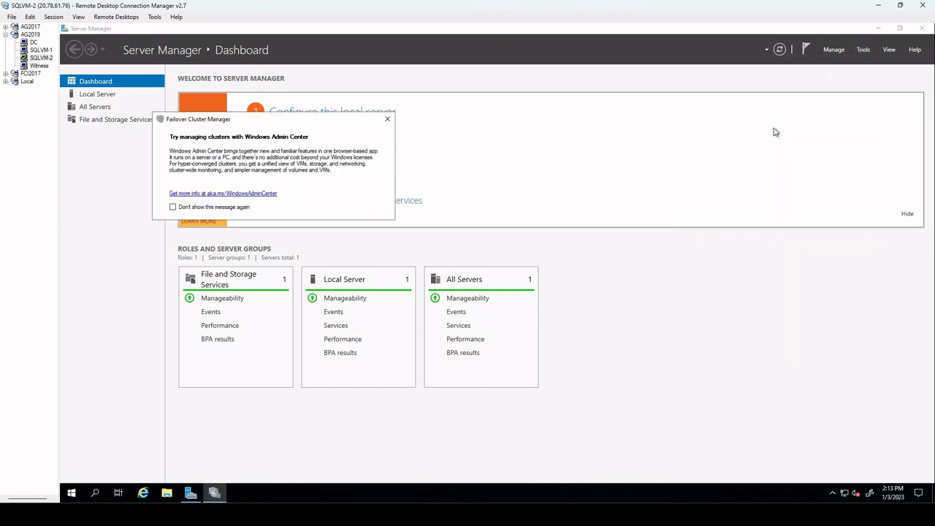
{"action": "left_click", "coordinate": [40, 50]}
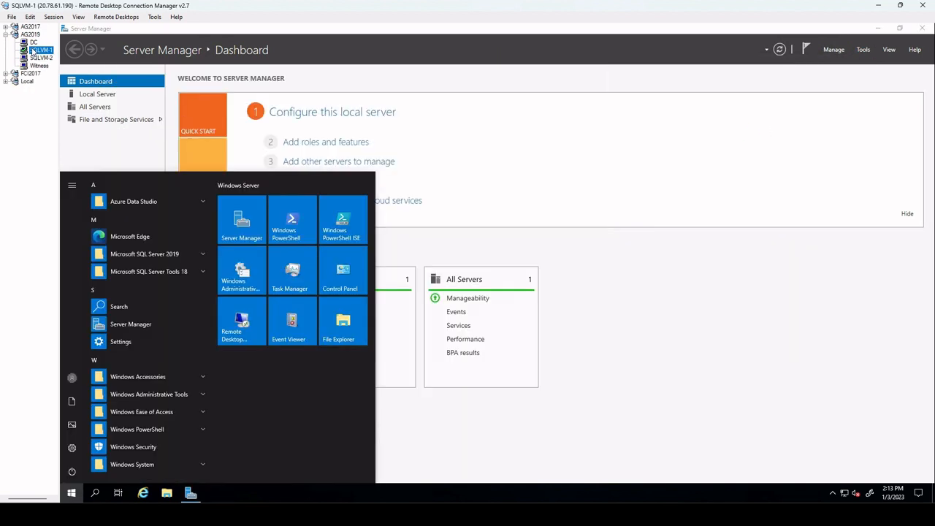
{"action": "left_click", "coordinate": [862, 49]}
{"action": "left_click", "coordinate": [796, 126]}
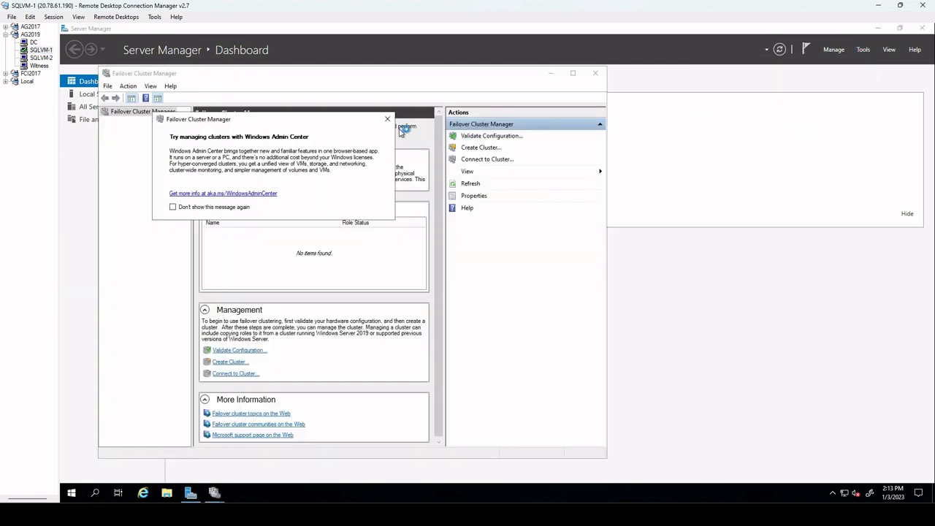
{"action": "left_click", "coordinate": [387, 119]}
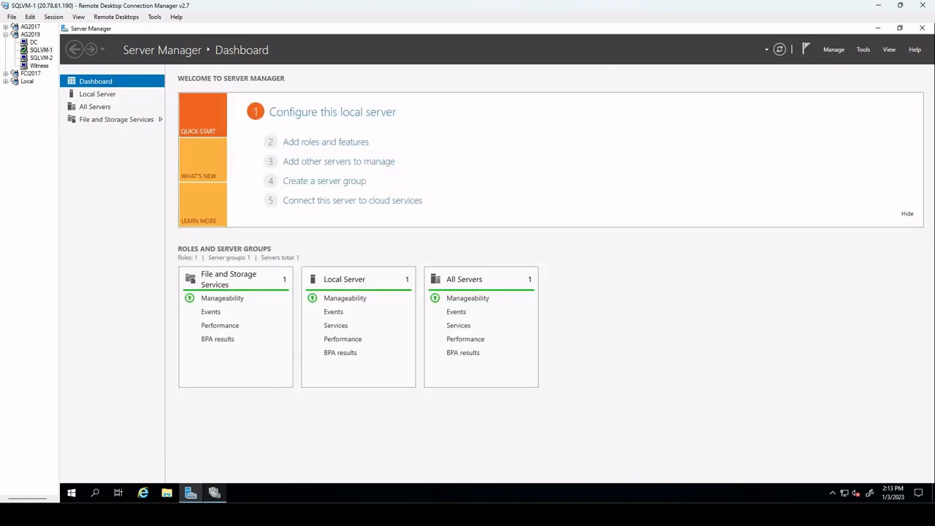
{"action": "left_click", "coordinate": [573, 75]}
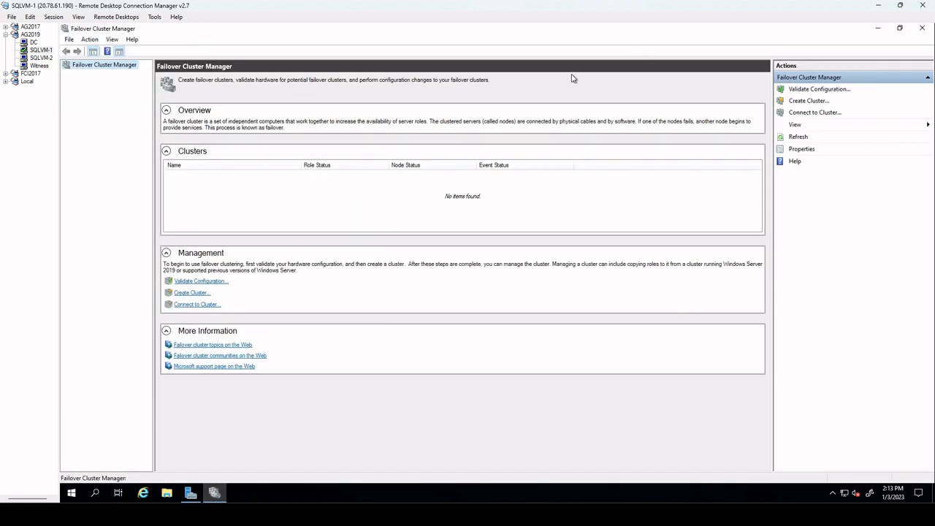
Start creating a new failover cluster and open the domain computer lookup for its servers
{"action": "right_click", "coordinate": [93, 66]}
{"action": "left_click", "coordinate": [126, 79]}
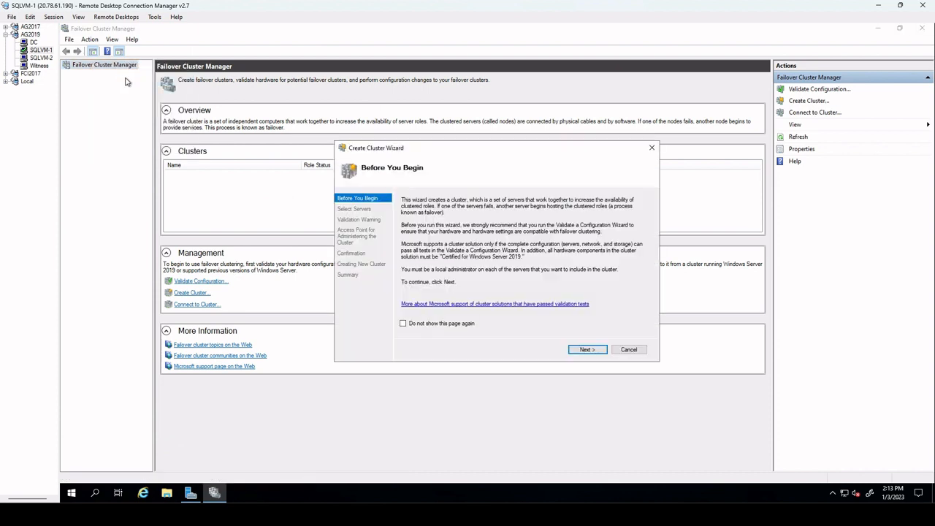
{"action": "left_click", "coordinate": [586, 349]}
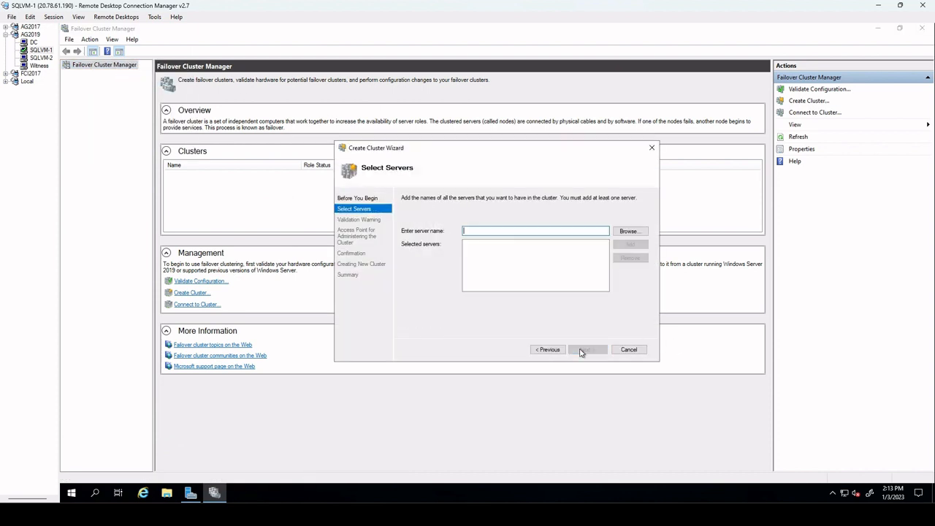
{"action": "left_click", "coordinate": [628, 231]}
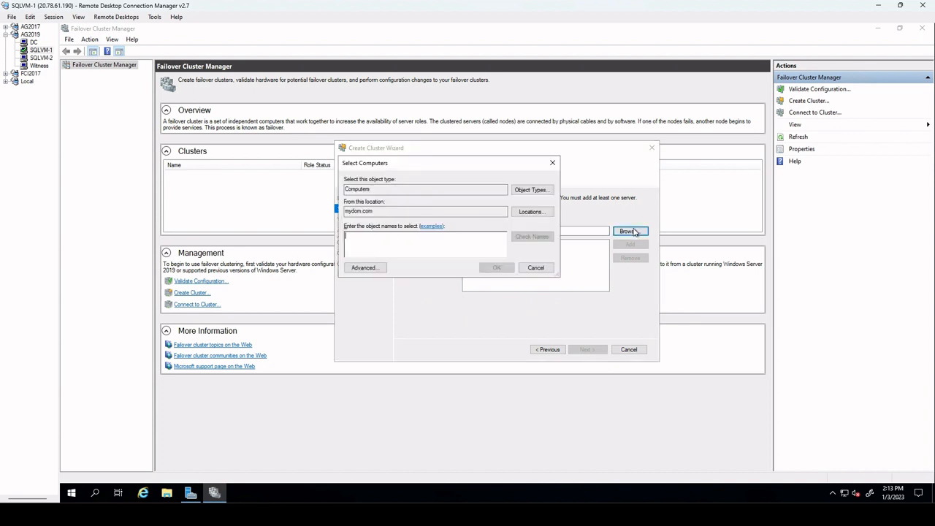
{"action": "type", "text": "sq"}
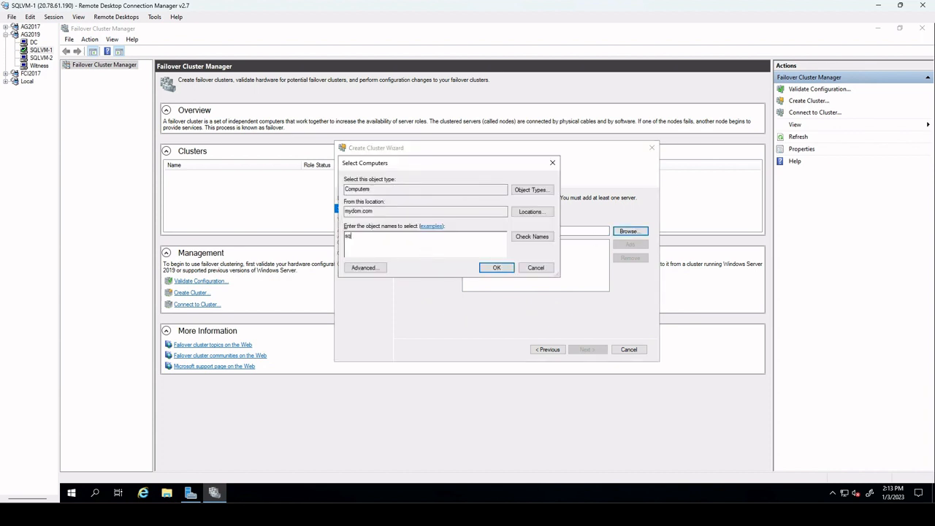
{"action": "left_click", "coordinate": [532, 237]}
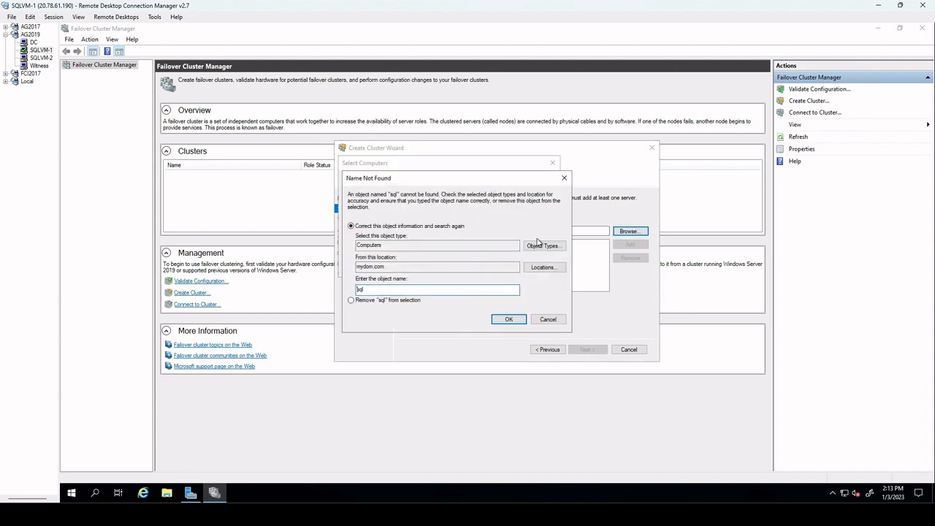
{"action": "left_click", "coordinate": [548, 319]}
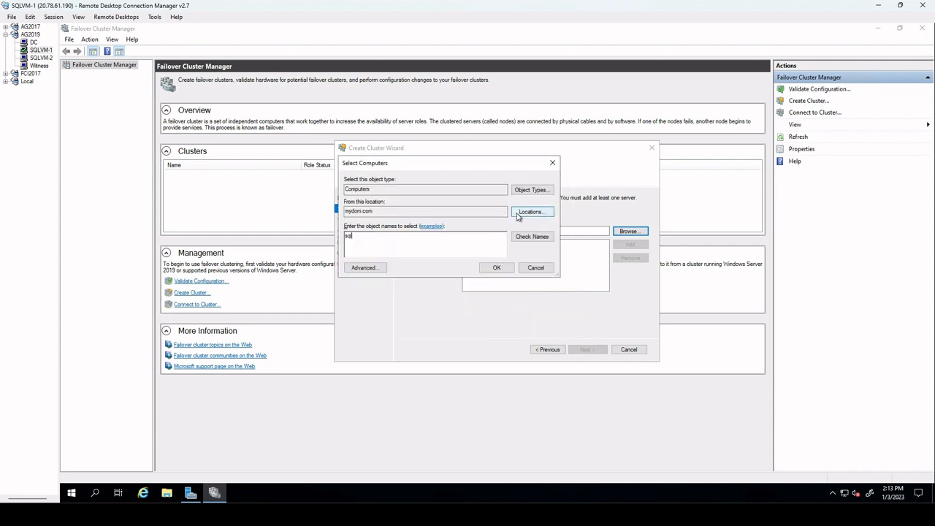
{"action": "left_click", "coordinate": [520, 189]}
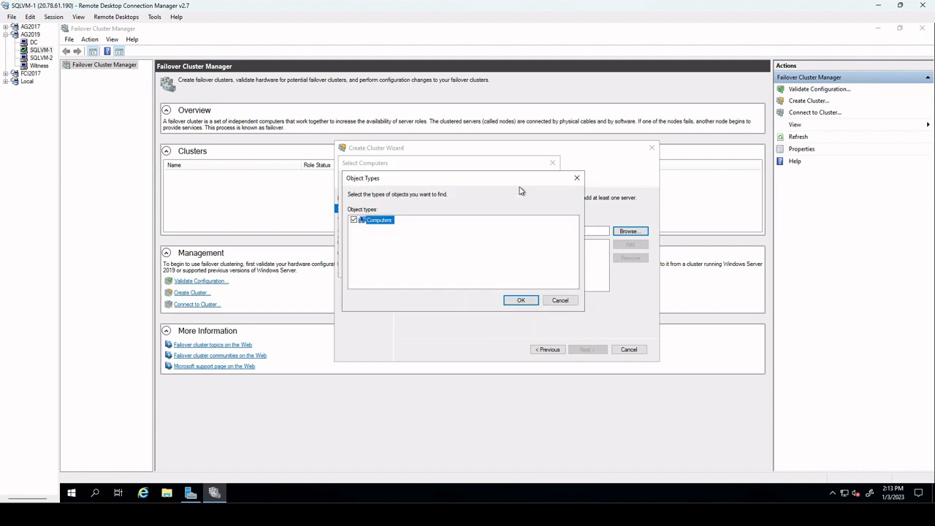
{"action": "left_click", "coordinate": [528, 301]}
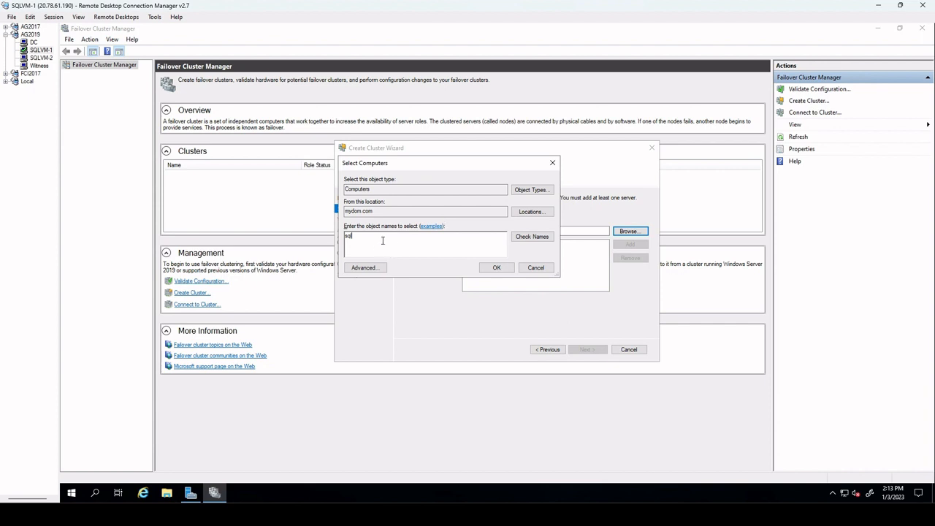
{"action": "key", "text": "BackSpace"}
{"action": "key", "text": "BackSpace"}
{"action": "key", "text": "BackSpace"}
Look up domain computers matching AG and add AG2019-SQLVM-1 as the cluster's server
{"action": "type", "text": "AG"}
{"action": "left_click", "coordinate": [539, 237]}
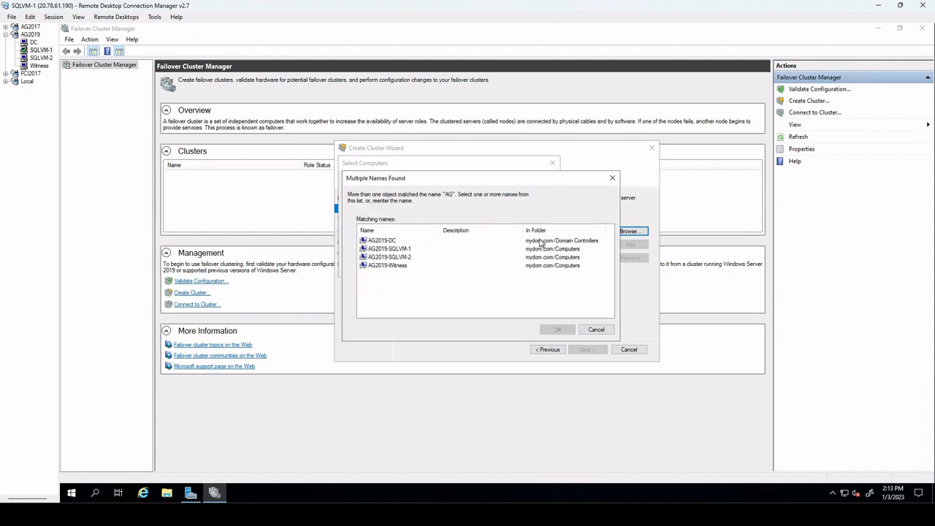
{"action": "left_click", "coordinate": [376, 250]}
{"action": "left_click", "coordinate": [558, 330]}
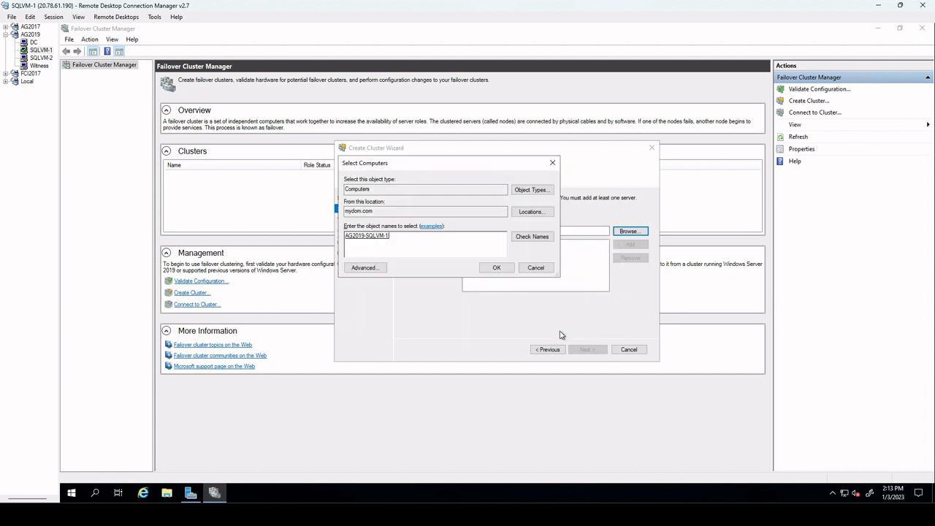
{"action": "left_click", "coordinate": [495, 268]}
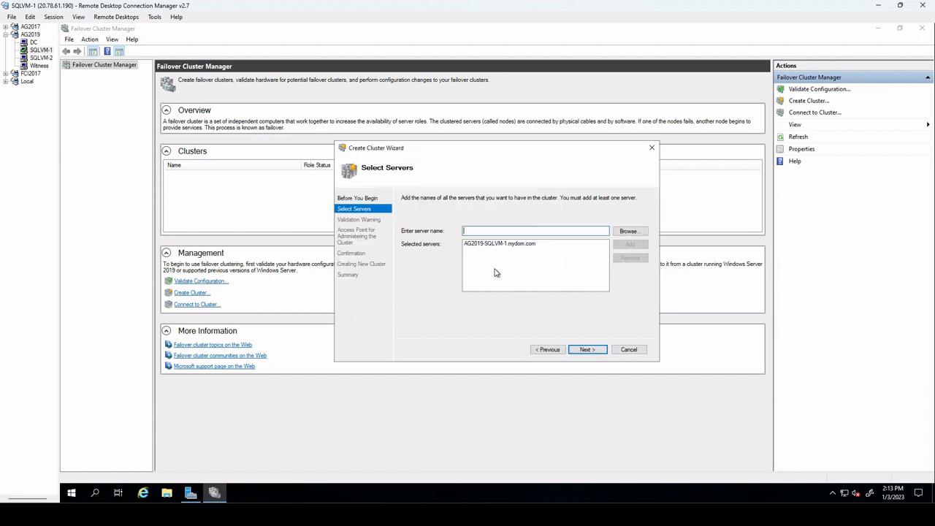
Accept the server selection and decline the configuration validation tests for the new cluster
{"action": "left_click", "coordinate": [592, 350]}
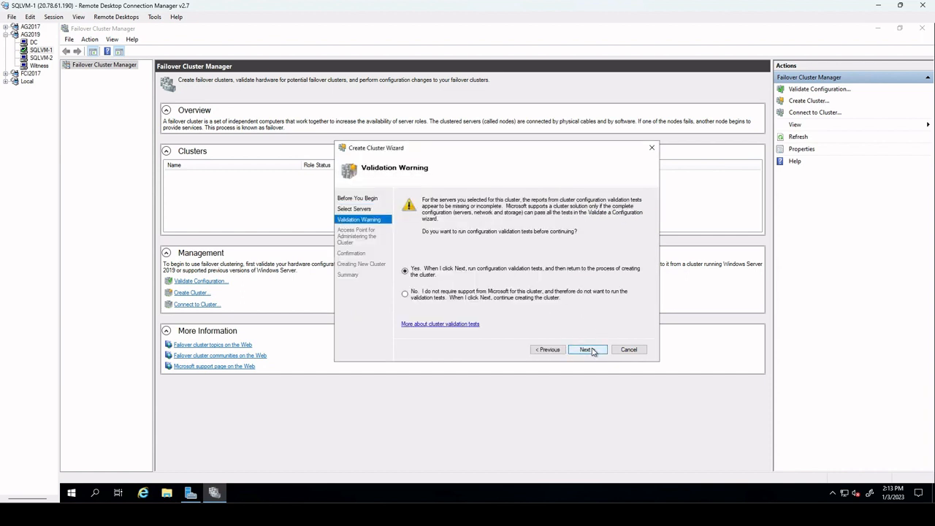
{"action": "left_click", "coordinate": [412, 293]}
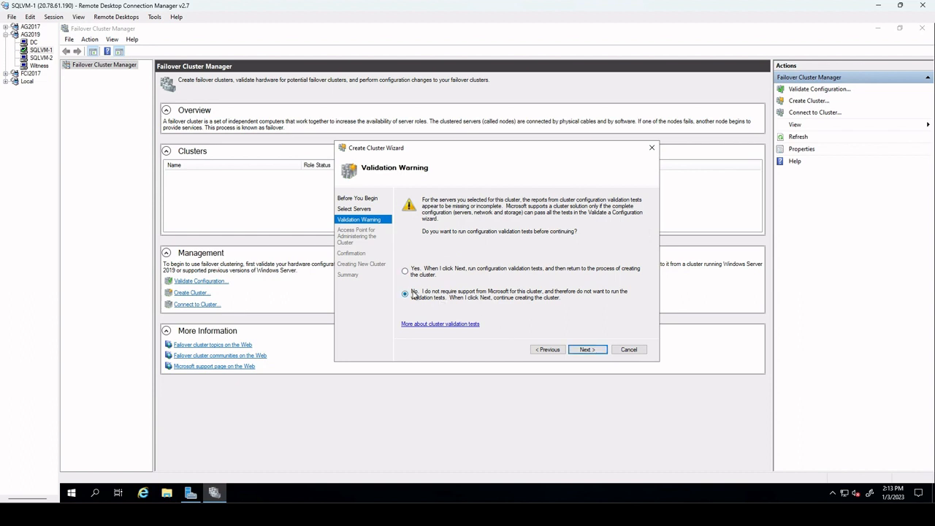
{"action": "left_click", "coordinate": [584, 351]}
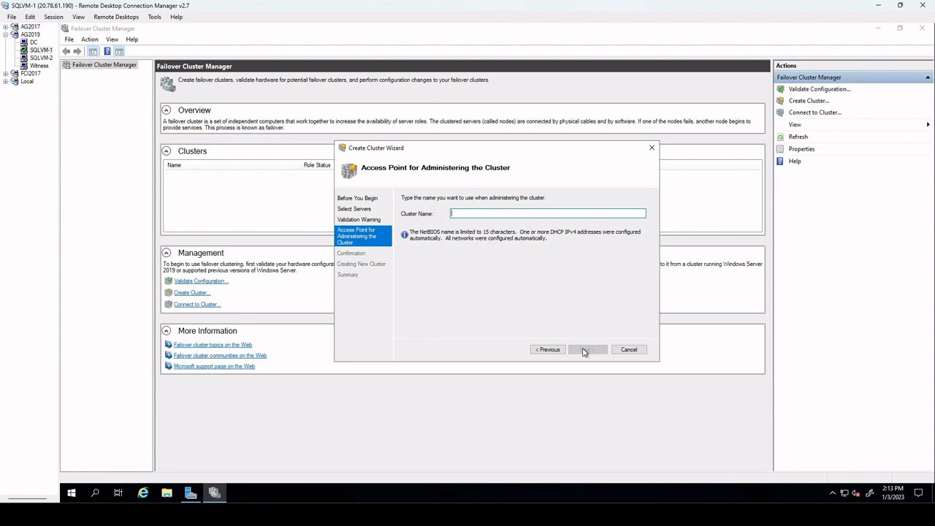
Name the cluster AG2019, create it with the confirmed settings and finish the wizard
{"action": "type", "text": "AG2019"}
{"action": "left_click", "coordinate": [587, 350]}
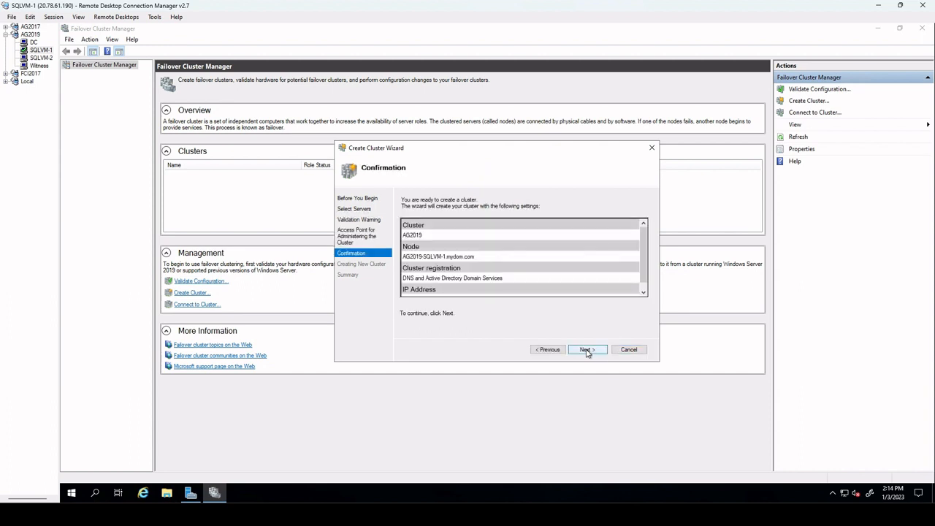
{"action": "left_click", "coordinate": [587, 350]}
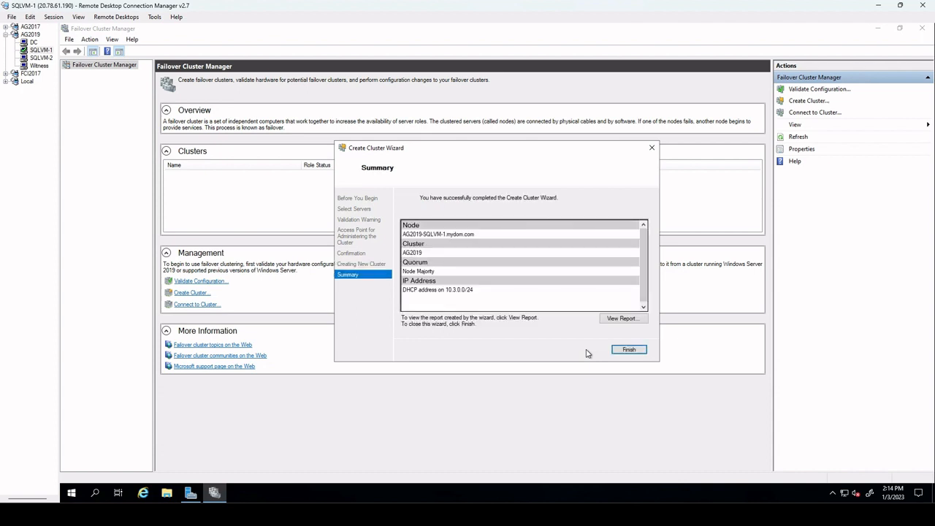
{"action": "left_click", "coordinate": [626, 354]}
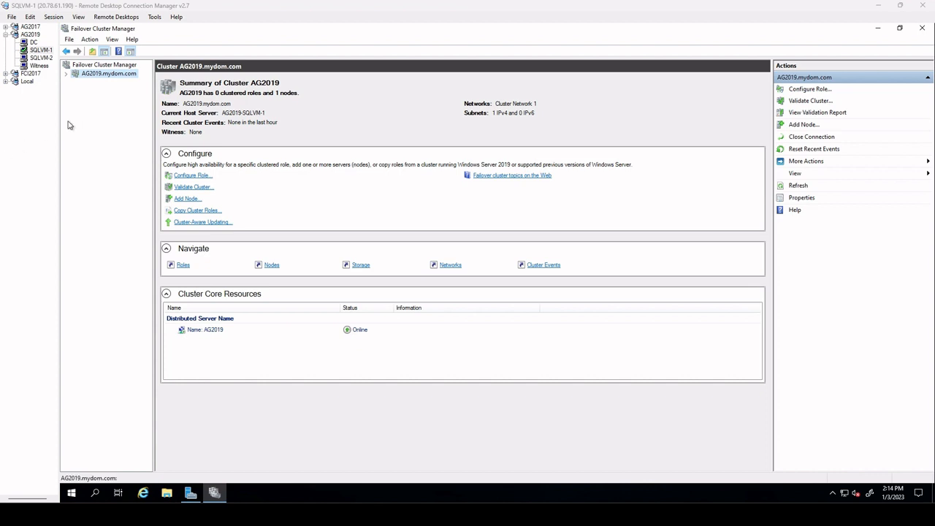
Examine the roles and core resources of the AG2019 cluster
{"action": "left_click", "coordinate": [66, 74]}
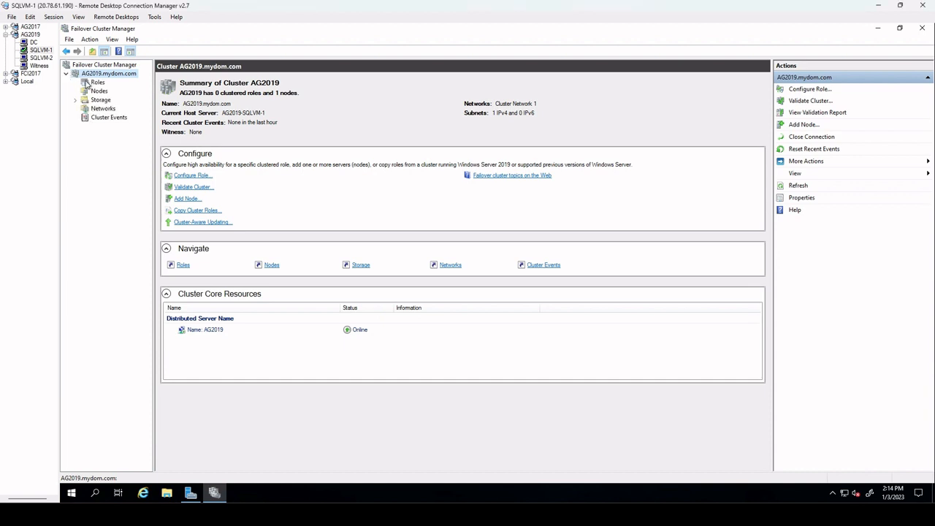
{"action": "left_click", "coordinate": [97, 83]}
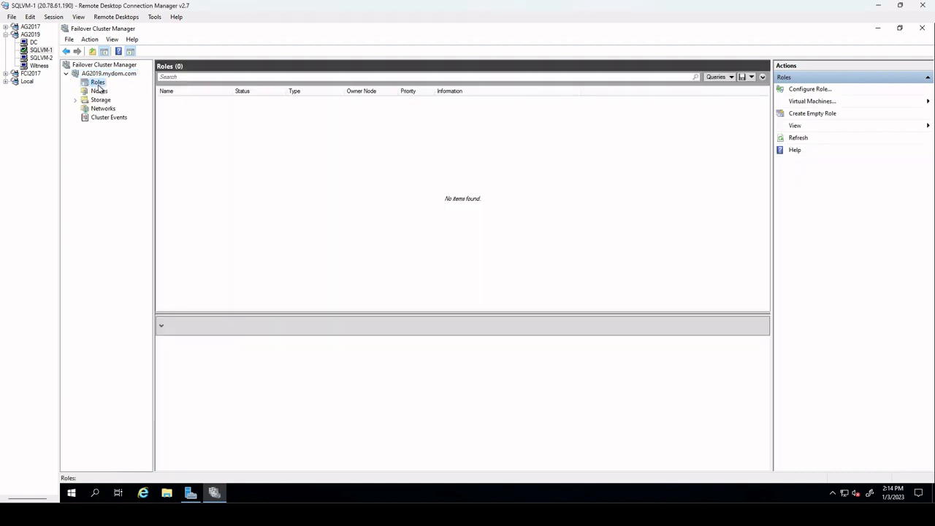
{"action": "left_click", "coordinate": [109, 74]}
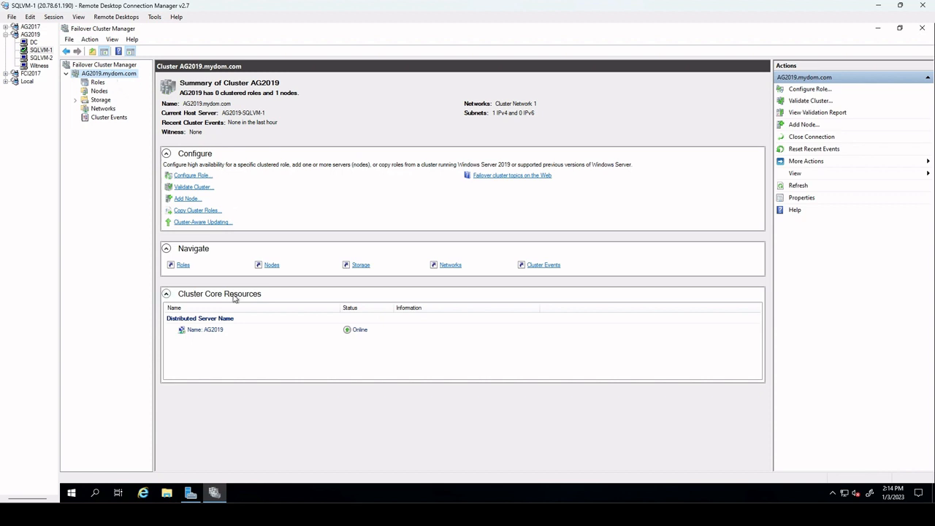
{"action": "left_click", "coordinate": [199, 333]}
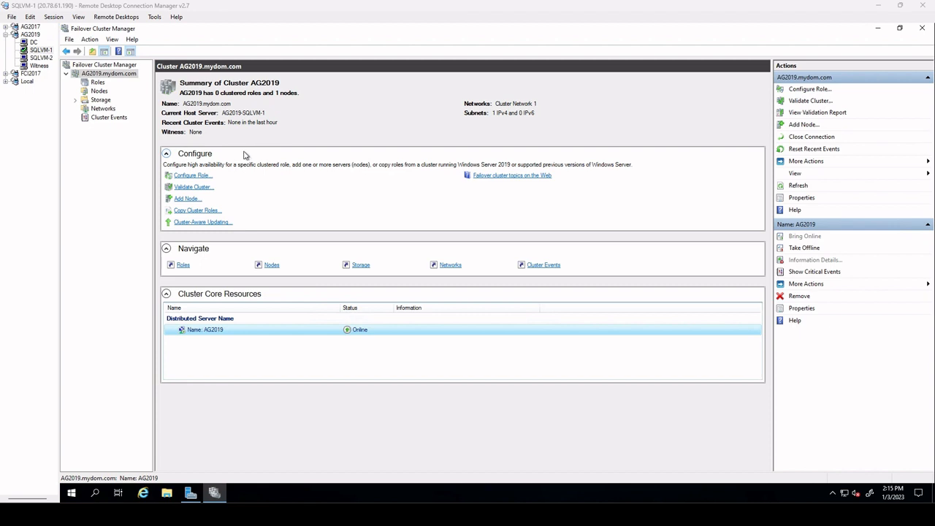
Start adding a node to the AG2019 cluster, looking up computers matching AG and selecting AG2019-SQLVM-2
{"action": "left_click", "coordinate": [100, 91]}
{"action": "right_click", "coordinate": [101, 93]}
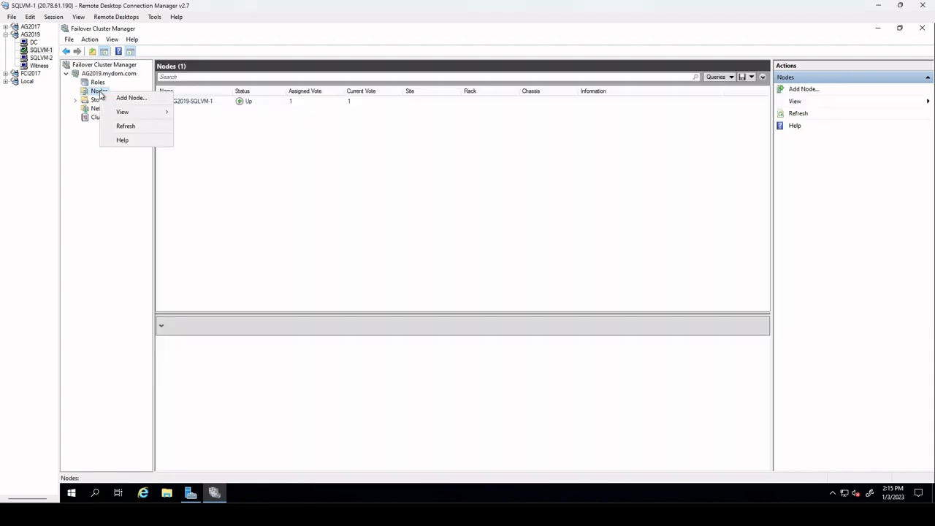
{"action": "left_click", "coordinate": [127, 97]}
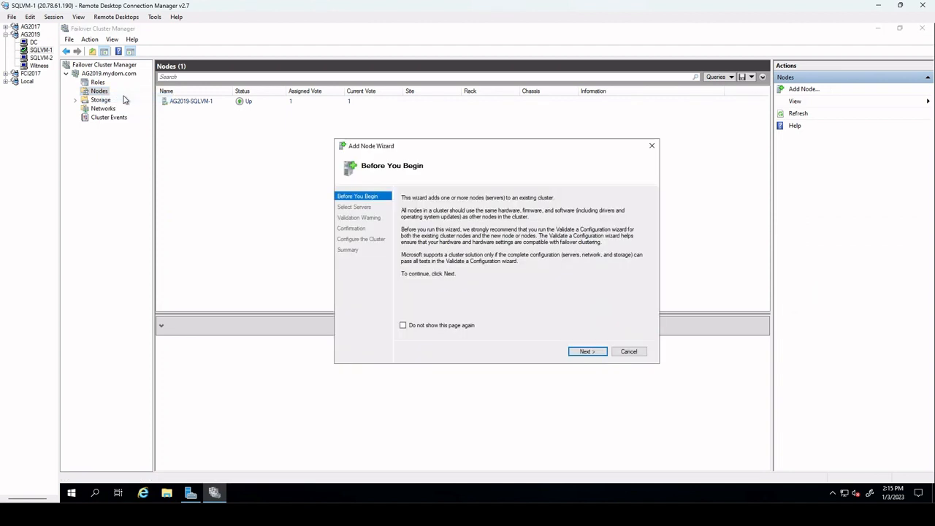
{"action": "left_click", "coordinate": [585, 353]}
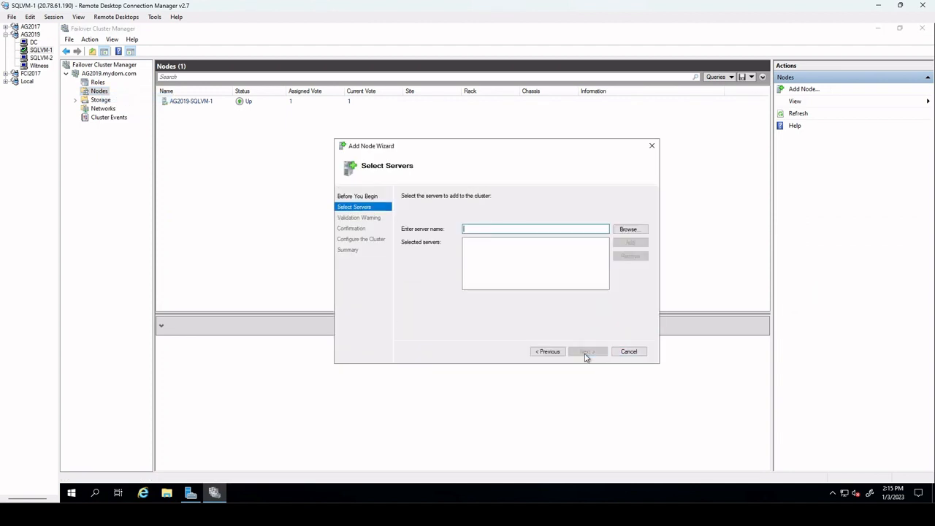
{"action": "left_click", "coordinate": [630, 229]}
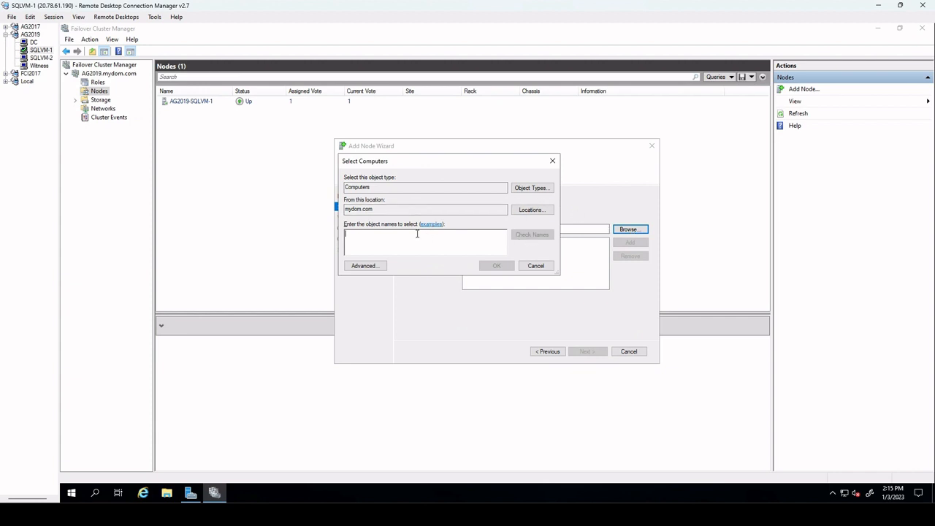
{"action": "type", "text": "AG"}
{"action": "left_click", "coordinate": [533, 233]}
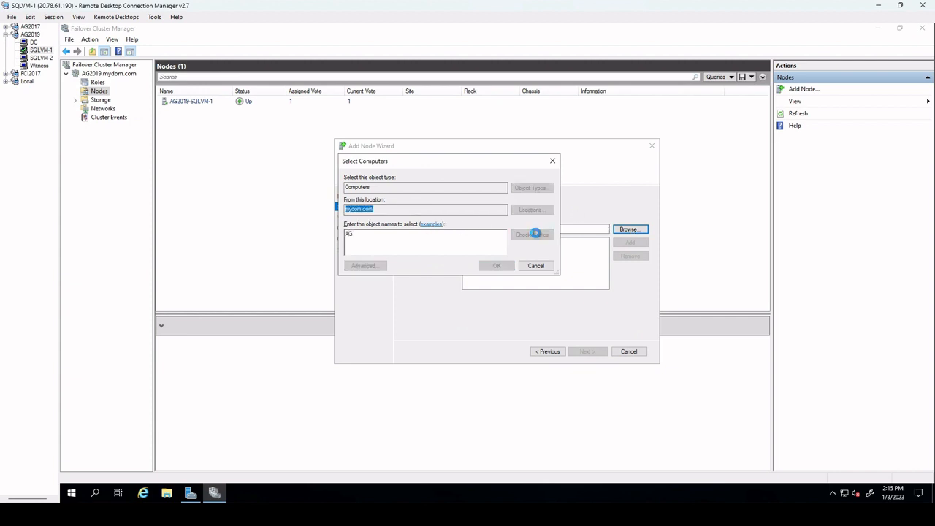
{"action": "left_click", "coordinate": [391, 264]}
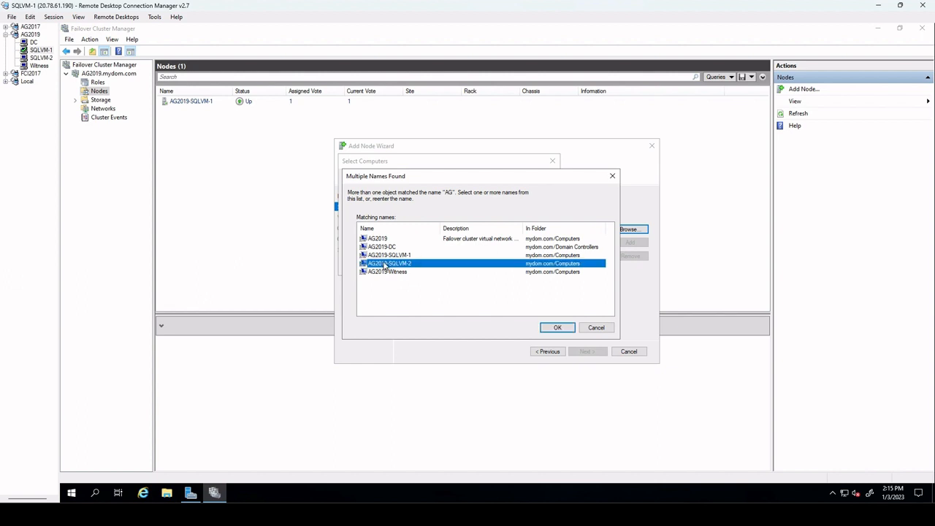
{"action": "left_click", "coordinate": [558, 329]}
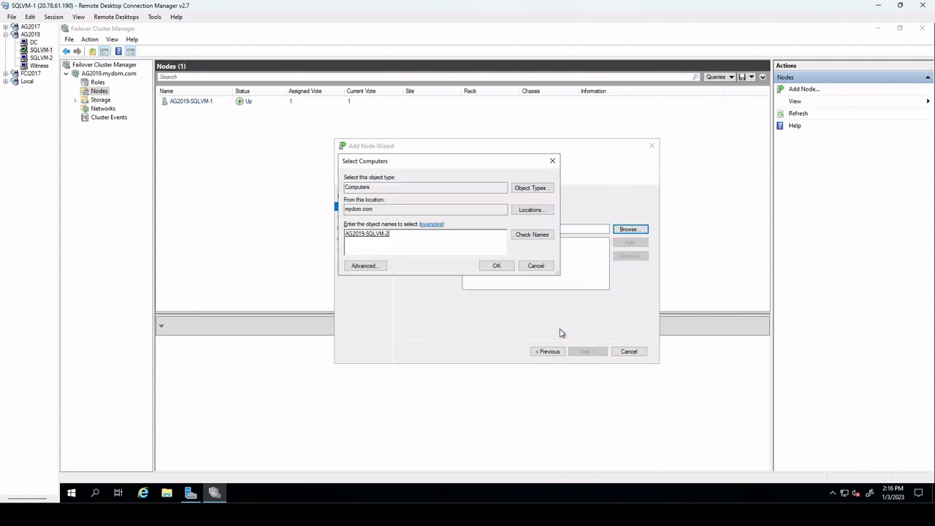
{"action": "left_click", "coordinate": [497, 265]}
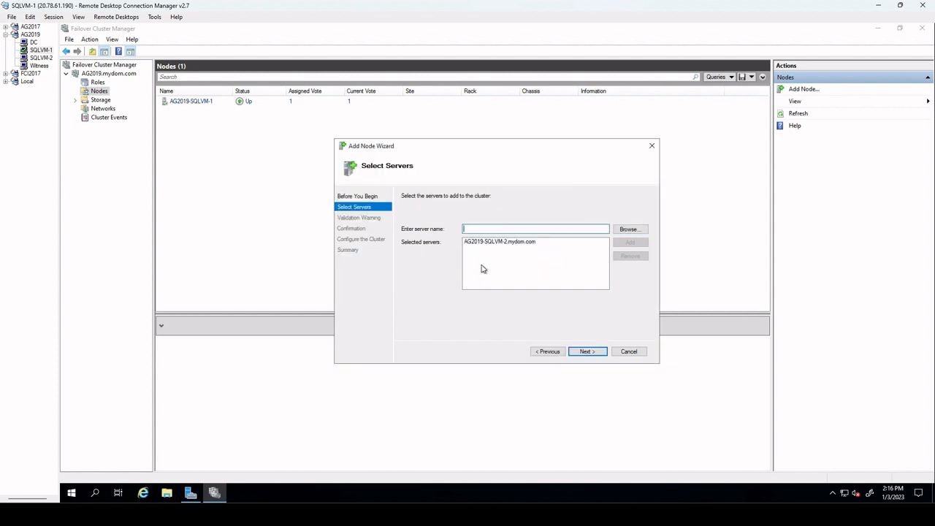
Decline the validation tests and add AG2019-SQLVM-2 to the cluster, keeping the option to add all eligible storage
{"action": "left_click", "coordinate": [588, 351]}
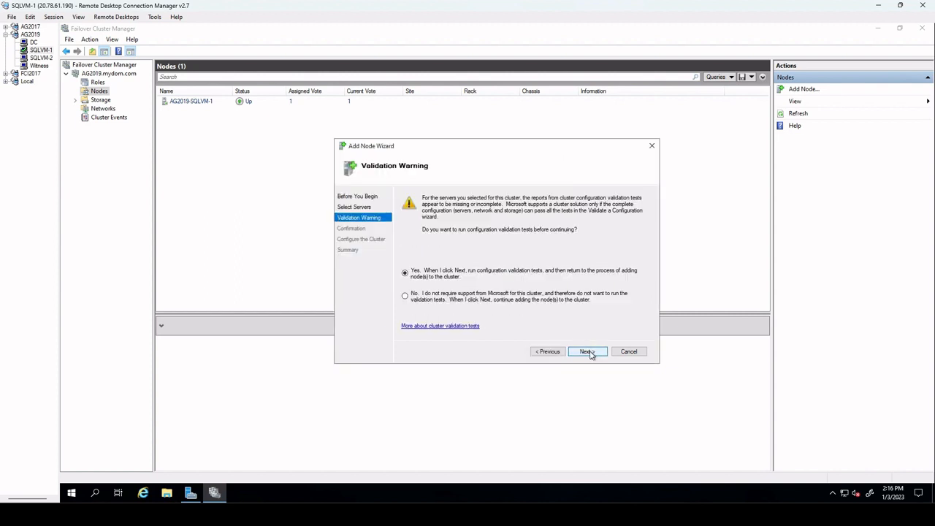
{"action": "left_click", "coordinate": [497, 296]}
{"action": "left_click", "coordinate": [589, 351]}
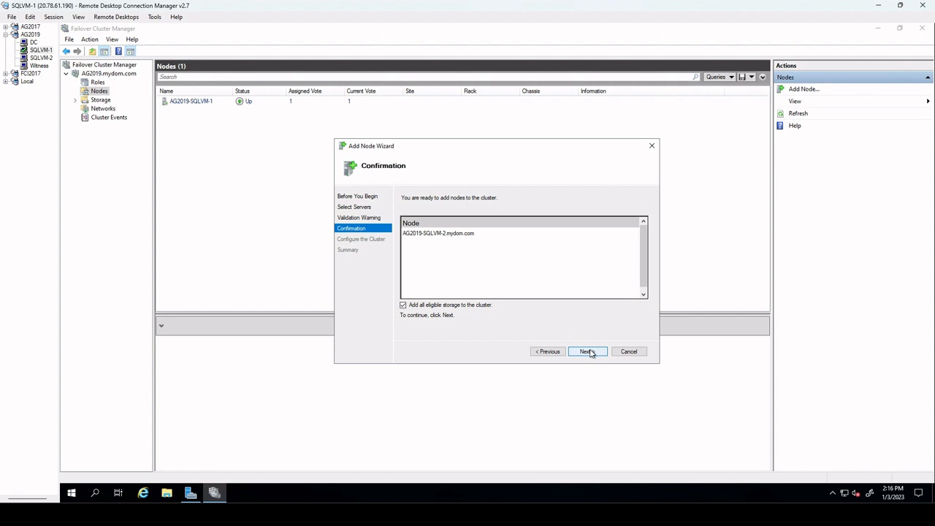
{"action": "left_click", "coordinate": [589, 351]}
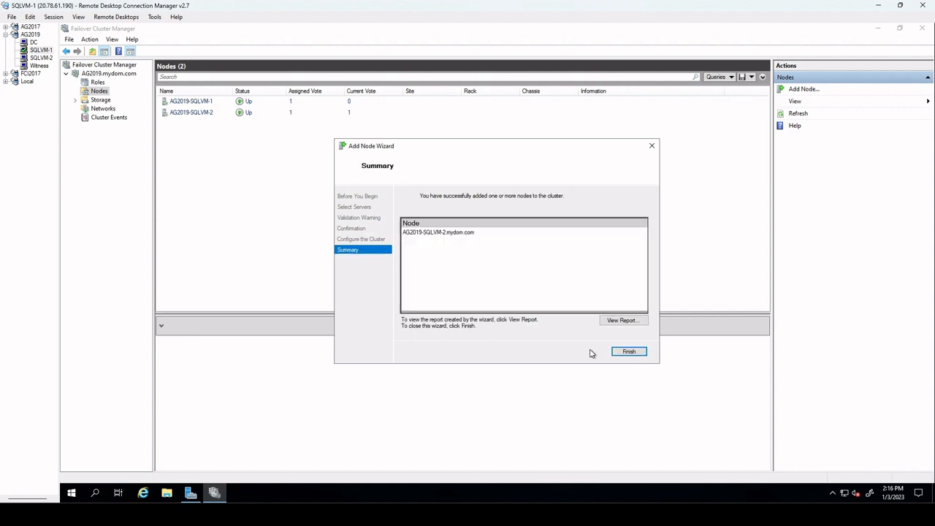
{"action": "left_click", "coordinate": [626, 352]}
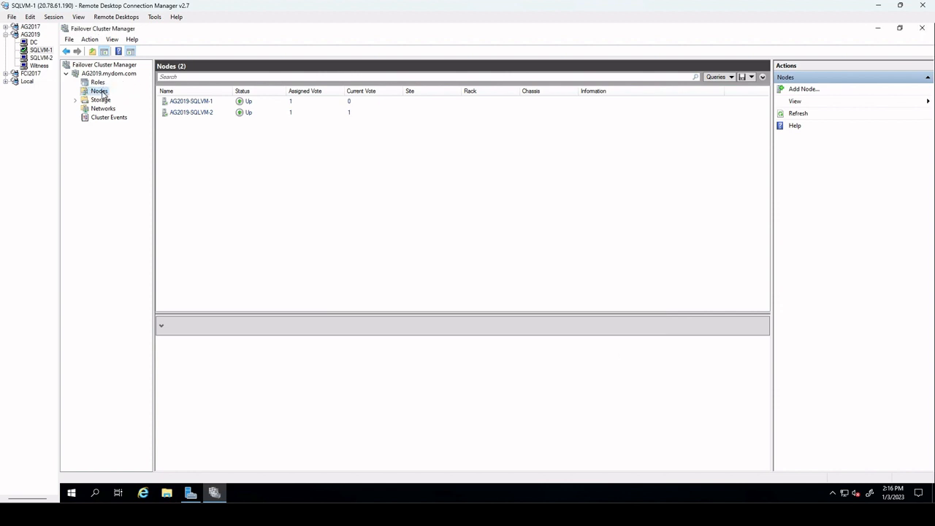
Examine the summary details of the AG2019-SQLVM-1 and AG2019-SQLVM-2 cluster nodes
{"action": "left_click", "coordinate": [208, 104]}
{"action": "left_click", "coordinate": [197, 117]}
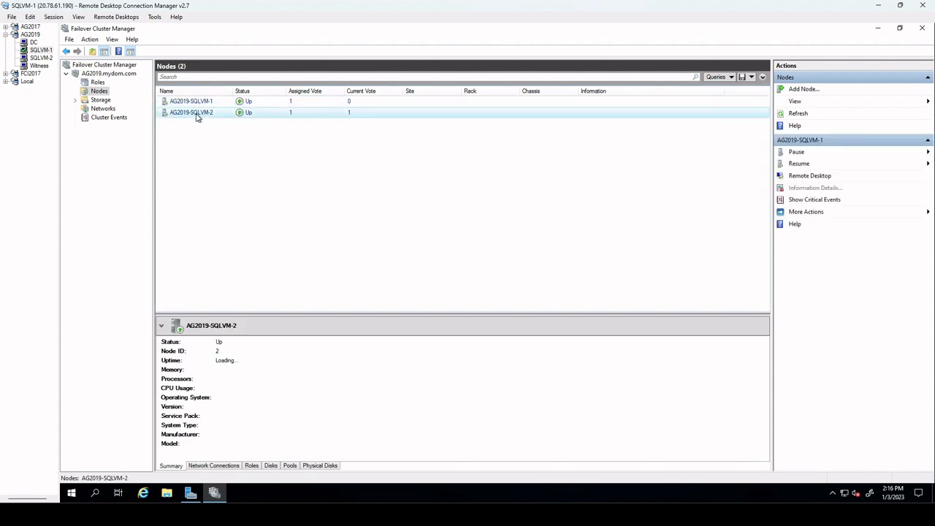
{"action": "left_click", "coordinate": [191, 104]}
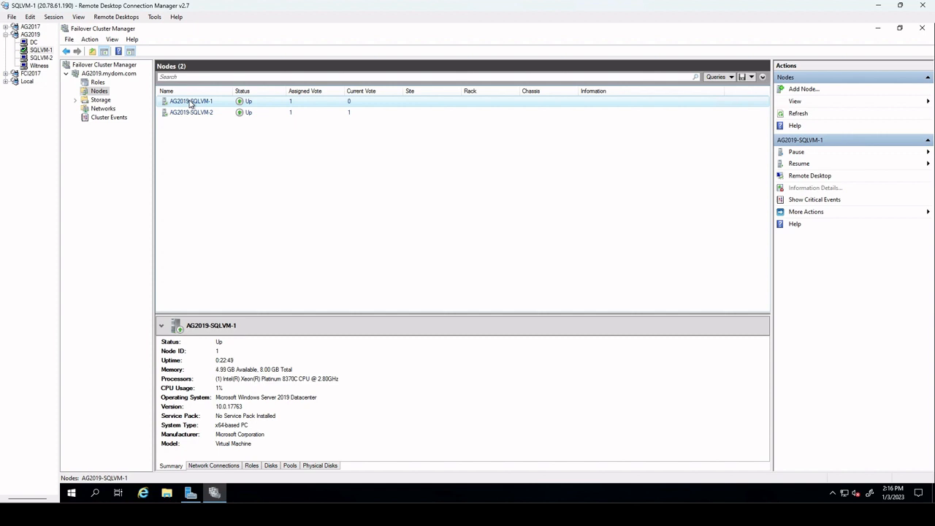
Open SQL Server Configuration Manager on SQLVM-1 with elevation allowed and list the SQL Server services, widening the name column
{"action": "left_click", "coordinate": [191, 103]}
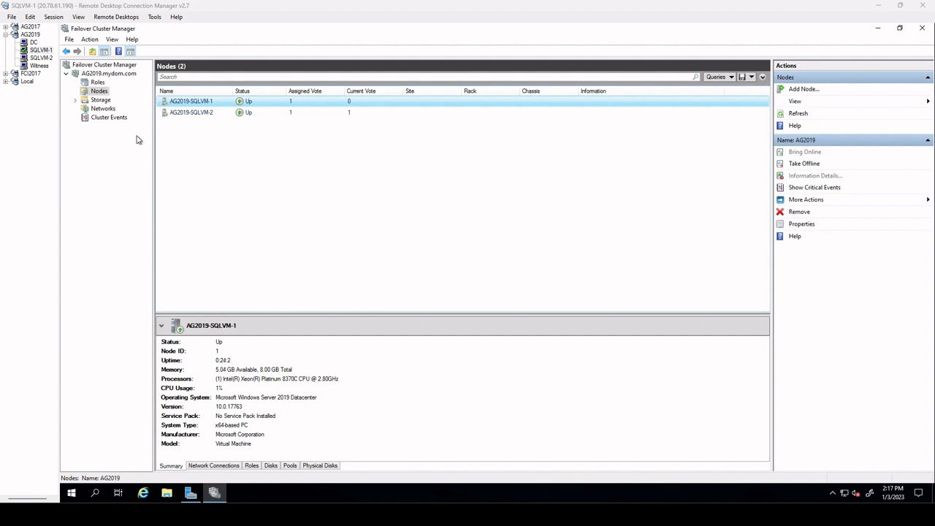
{"action": "left_click", "coordinate": [94, 492]}
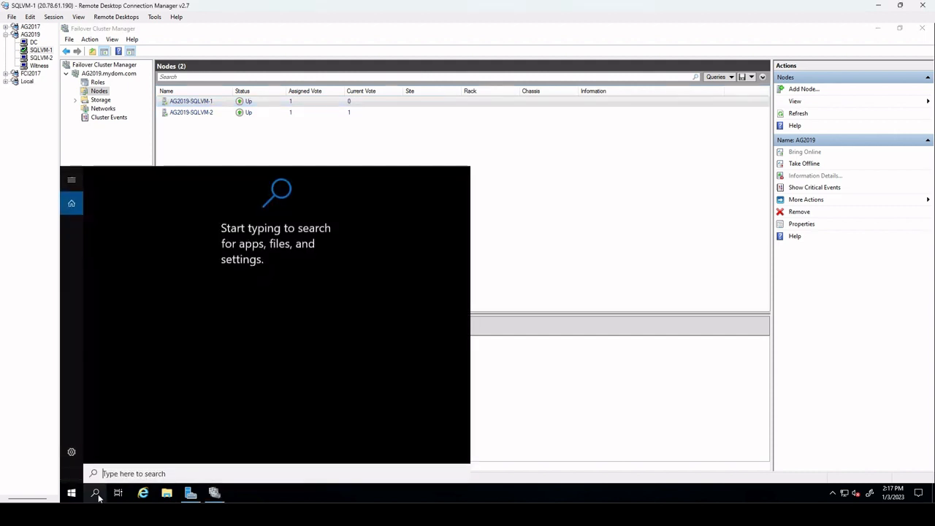
{"action": "type", "text": "confi"}
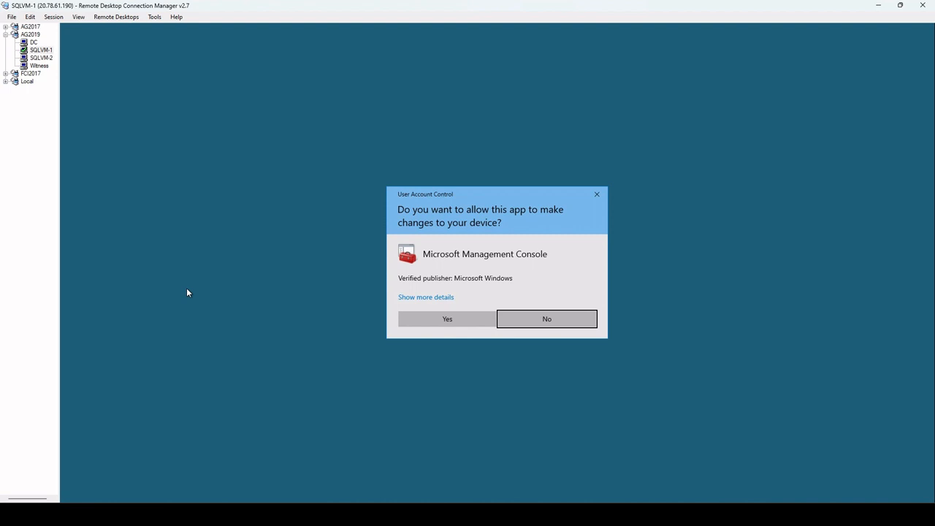
{"action": "left_click", "coordinate": [465, 319]}
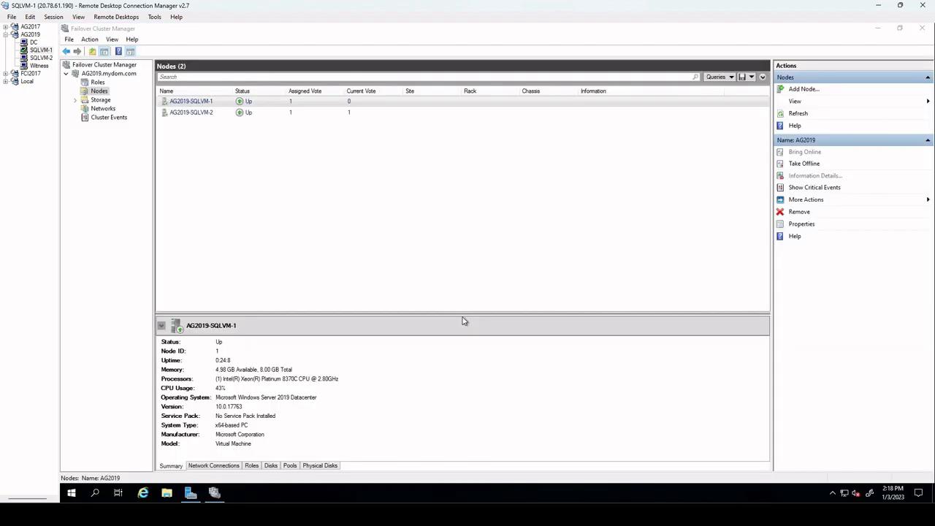
{"action": "left_click", "coordinate": [116, 74]}
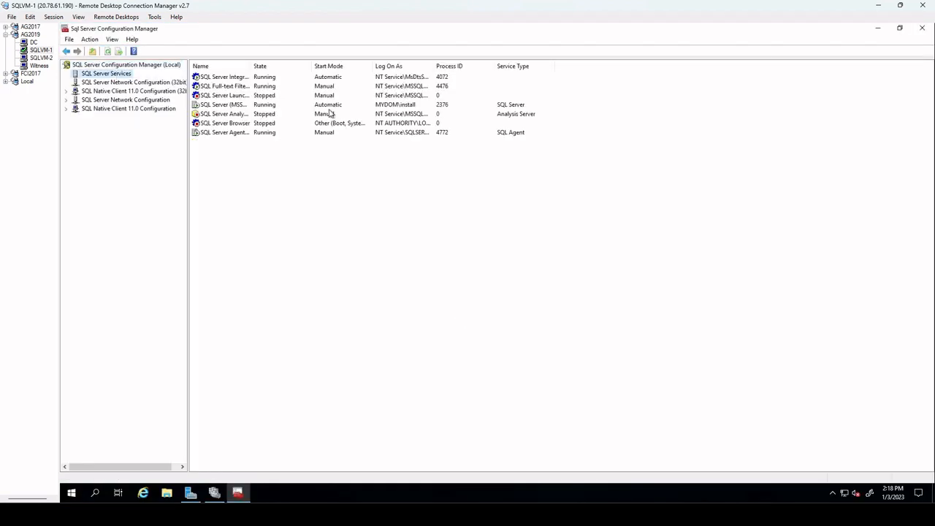
{"action": "left_click_drag", "start_coordinate": [252, 66], "coordinate": [328, 66]}
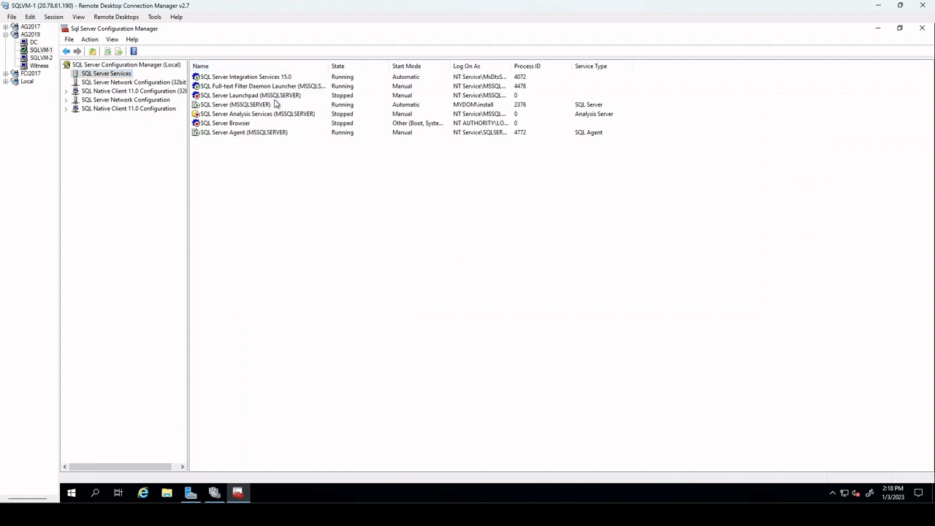
Enable Always On Availability Groups in the properties of the SQL Server (MSSQLSERVER) service on SQLVM-1 and apply the change
{"action": "left_click", "coordinate": [251, 107]}
{"action": "right_click", "coordinate": [249, 107]}
{"action": "left_click", "coordinate": [306, 171]}
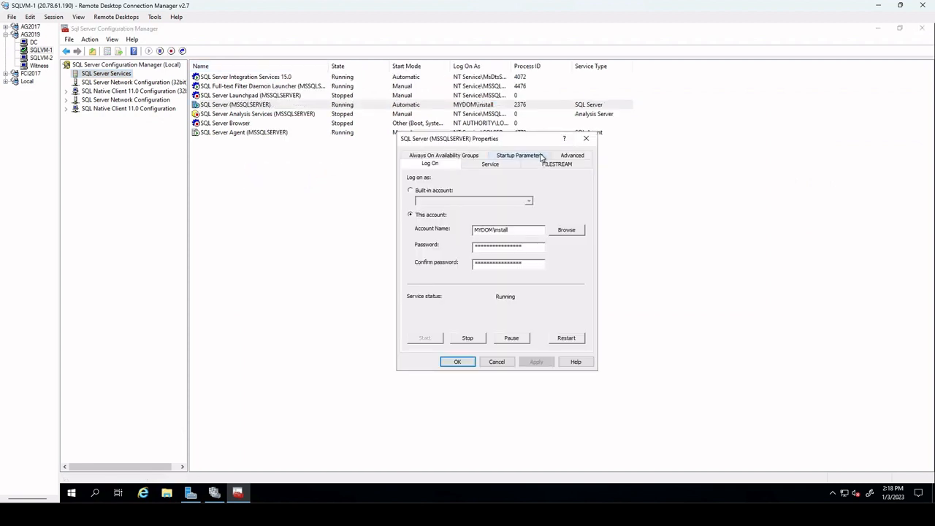
{"action": "left_click", "coordinate": [521, 157]}
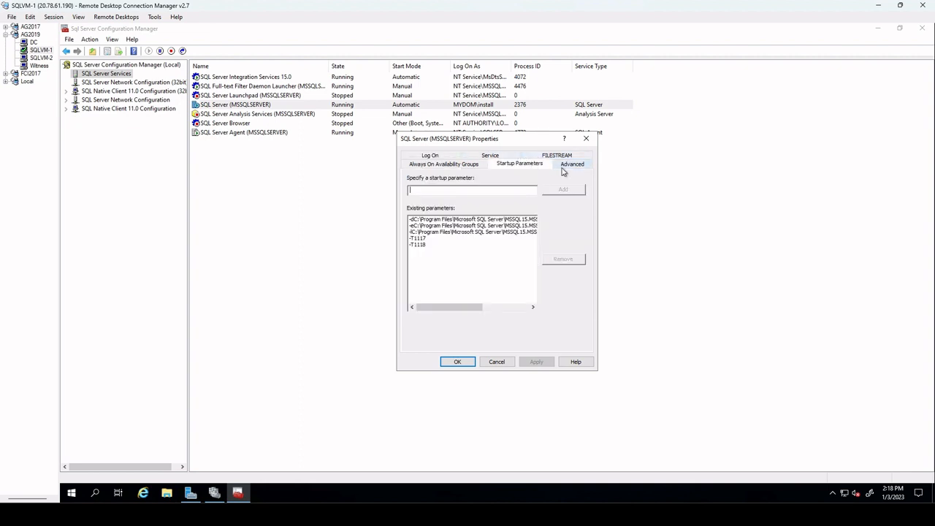
{"action": "left_click", "coordinate": [563, 168]}
{"action": "left_click", "coordinate": [430, 164]}
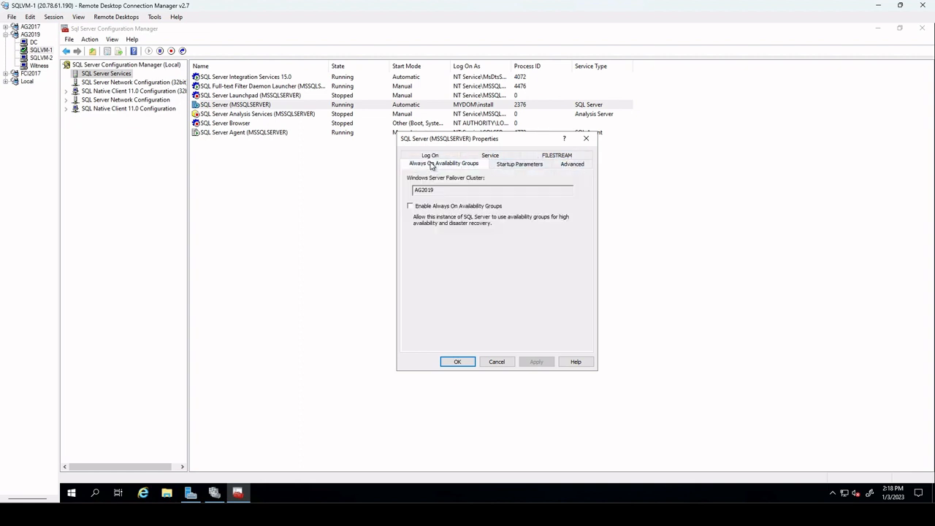
{"action": "left_click", "coordinate": [410, 207]}
{"action": "left_click", "coordinate": [536, 362]}
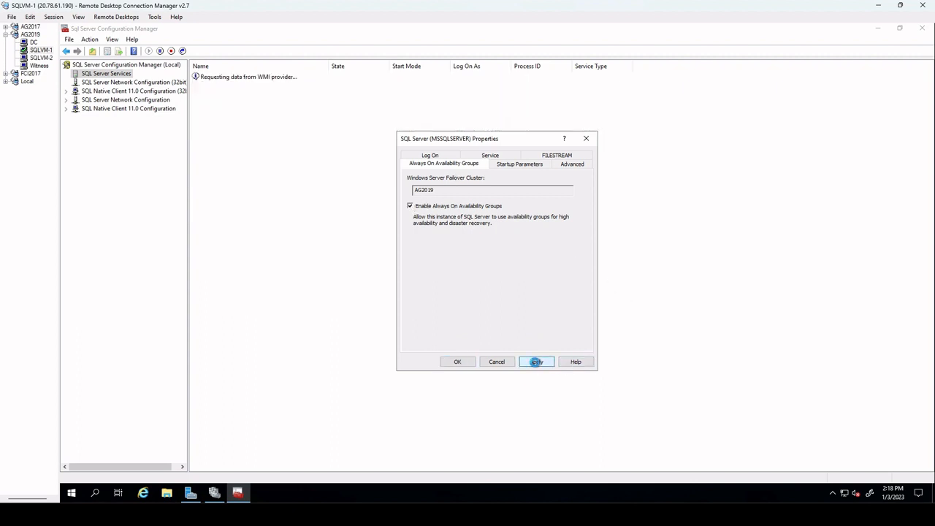
{"action": "left_click", "coordinate": [573, 292]}
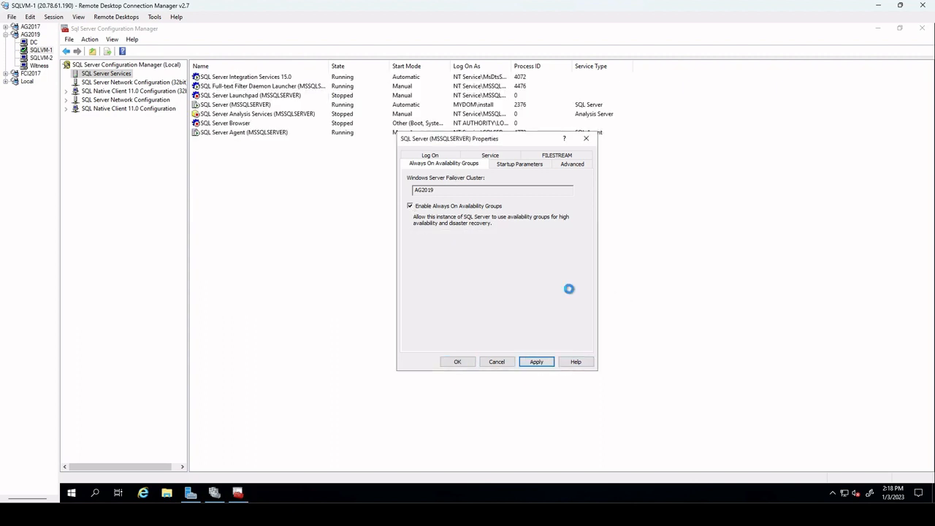
{"action": "left_click", "coordinate": [457, 362]}
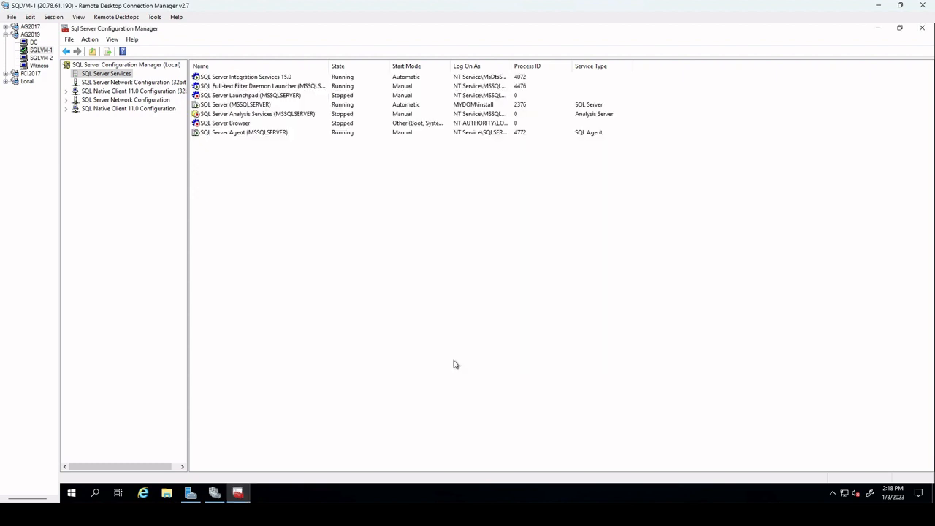
Switch to SQLVM-2, open SQL Server 2019 Configuration Manager with elevation allowed, and list its SQL Server services
{"action": "left_click", "coordinate": [38, 59]}
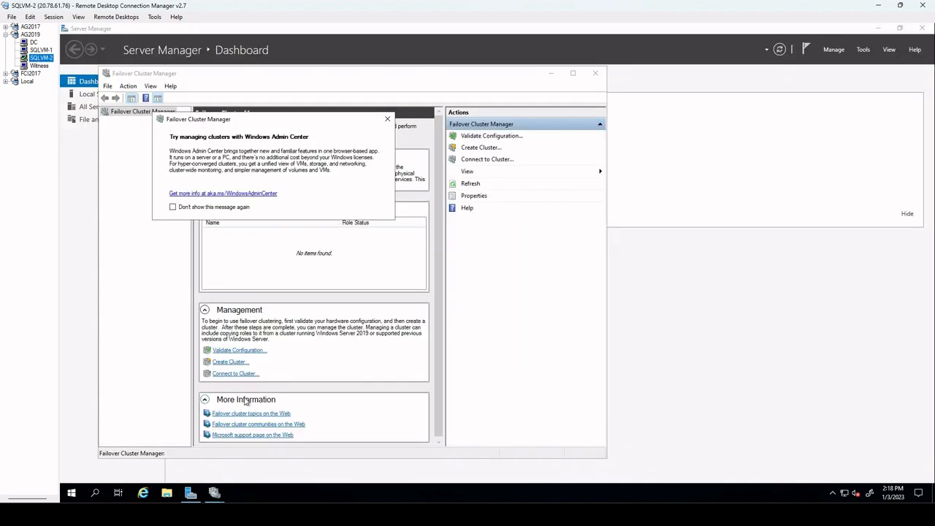
{"action": "left_click", "coordinate": [95, 494]}
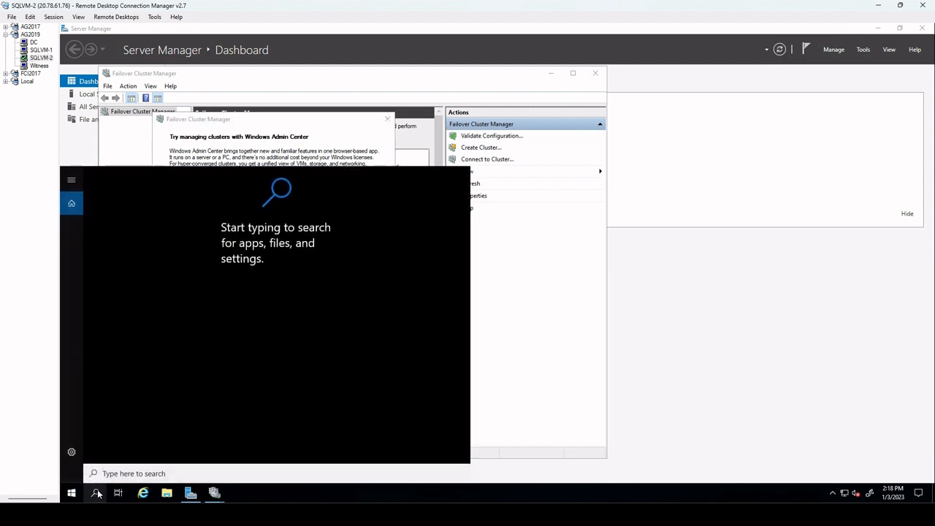
{"action": "type", "text": "con"}
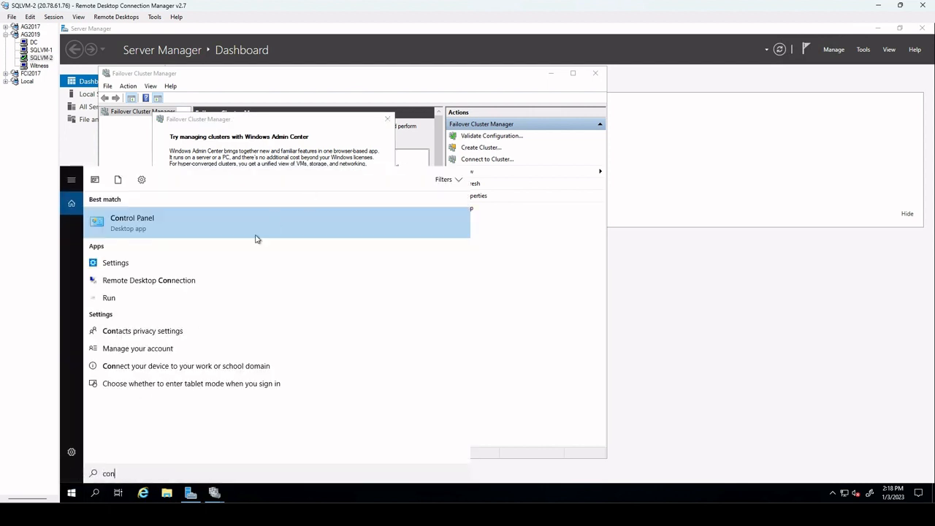
{"action": "type", "text": "fig"}
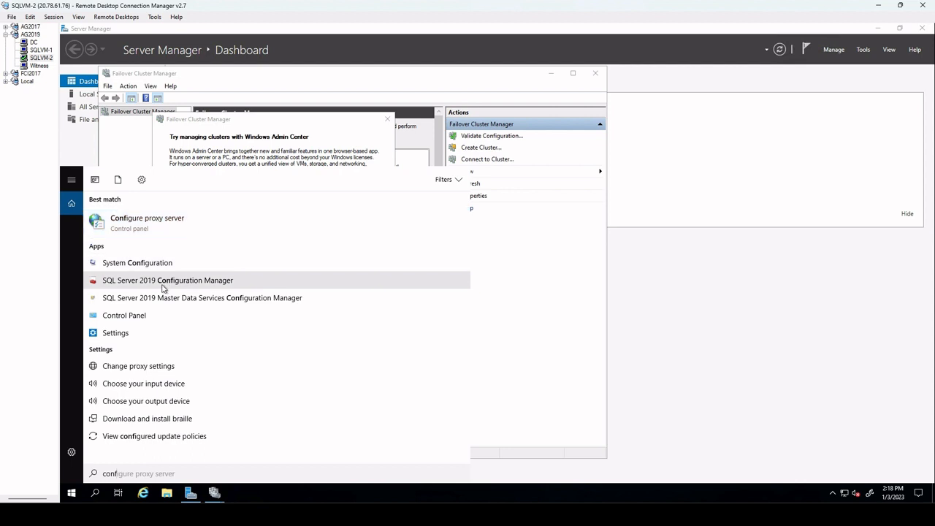
{"action": "left_click", "coordinate": [164, 280]}
{"action": "left_click", "coordinate": [446, 319]}
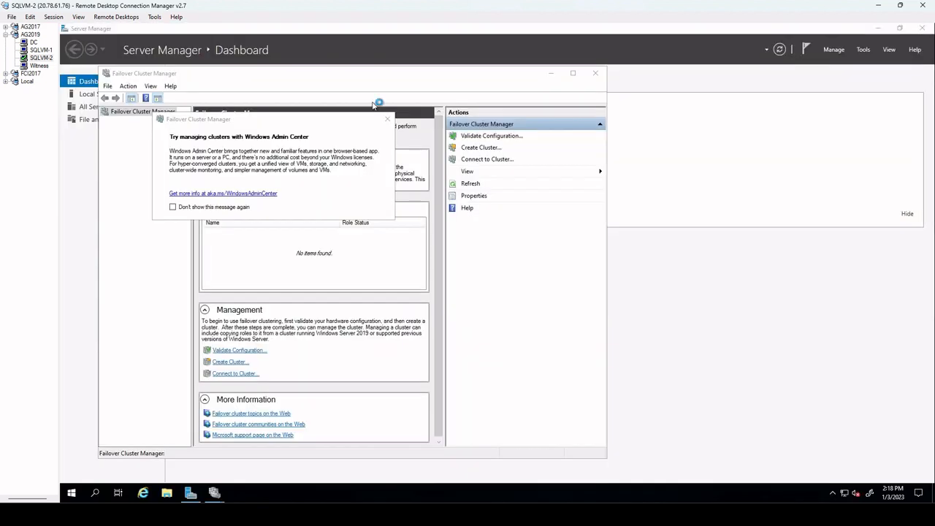
{"action": "left_click", "coordinate": [110, 74]}
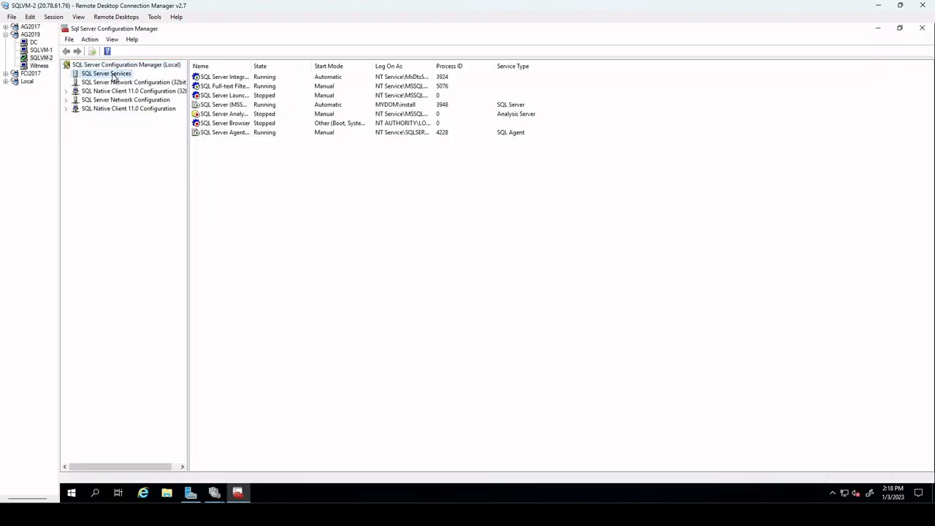
Enable and apply Always On Availability Groups for the SQL Server (MSSQLSERVER) service on SQLVM-2, and widen the service name column
{"action": "left_click", "coordinate": [213, 105]}
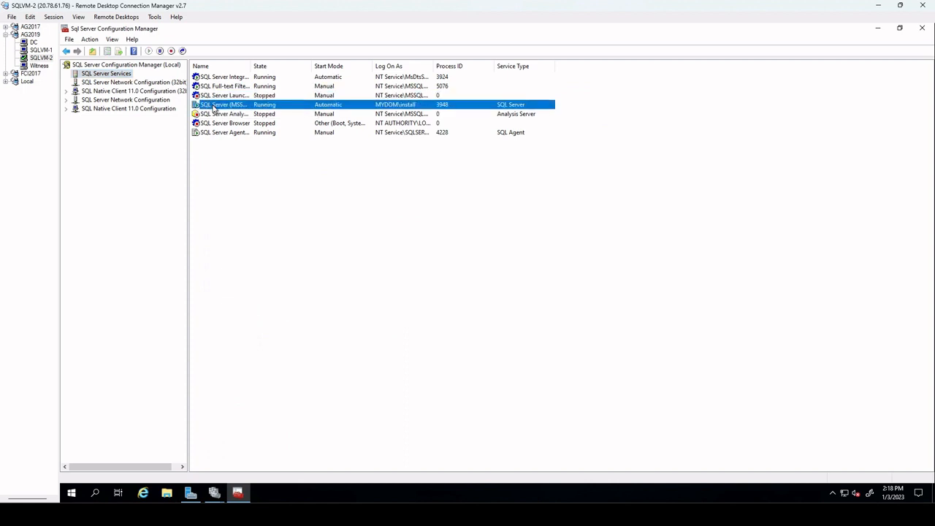
{"action": "right_click", "coordinate": [211, 107]}
{"action": "left_click", "coordinate": [255, 168]}
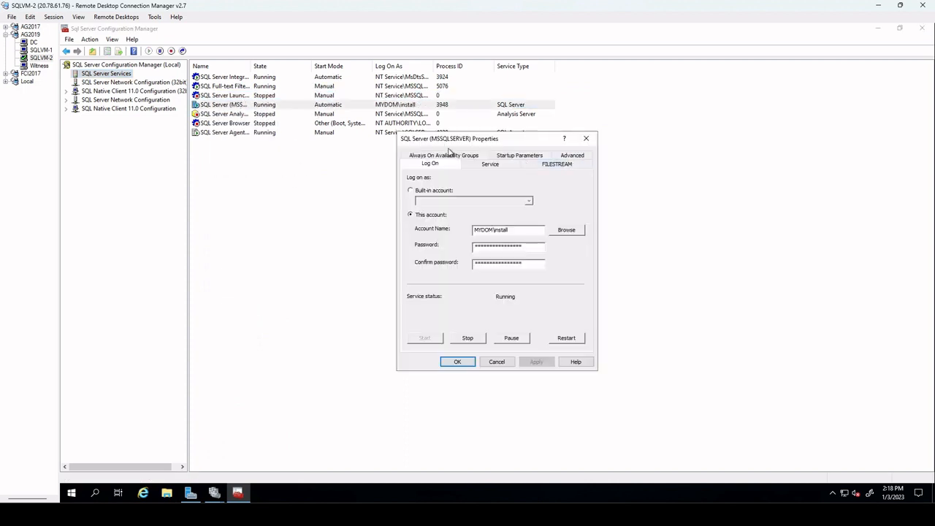
{"action": "left_click", "coordinate": [450, 155]}
{"action": "left_click", "coordinate": [409, 206]}
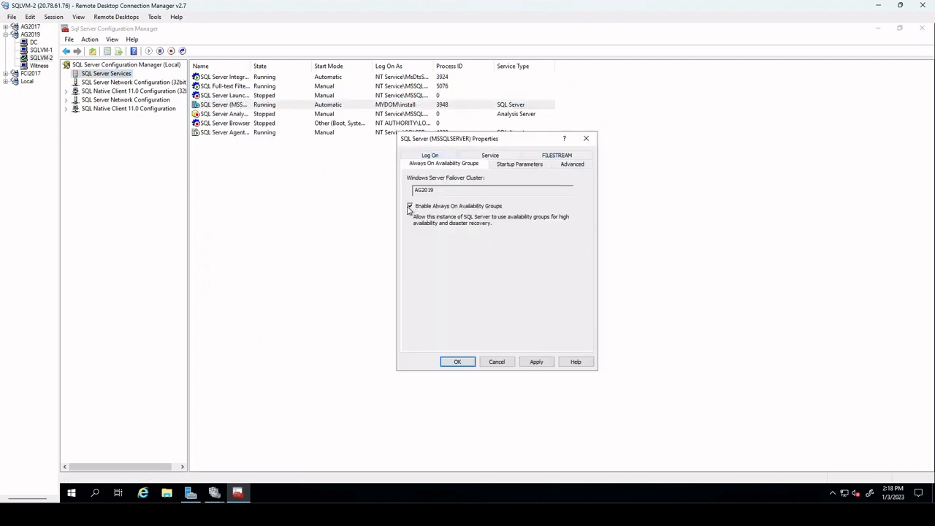
{"action": "left_click", "coordinate": [532, 363]}
{"action": "left_click", "coordinate": [577, 294]}
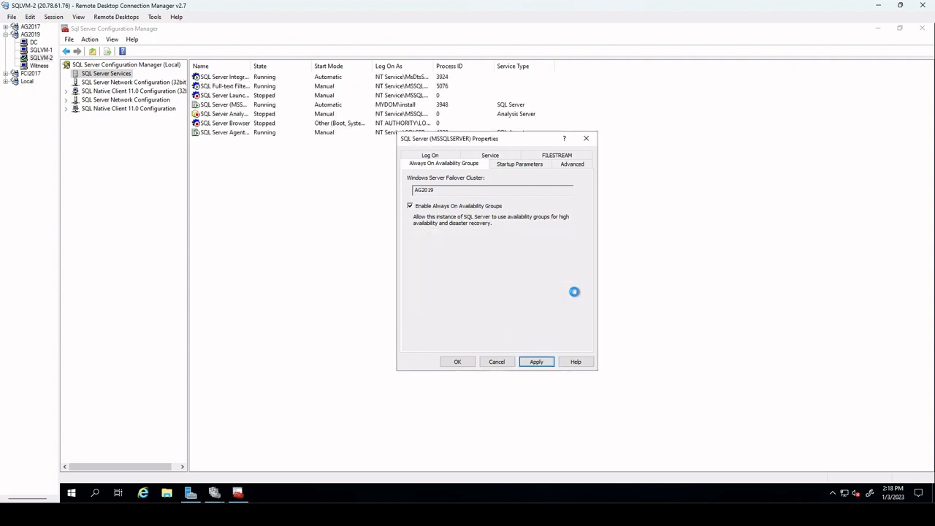
{"action": "left_click", "coordinate": [458, 361]}
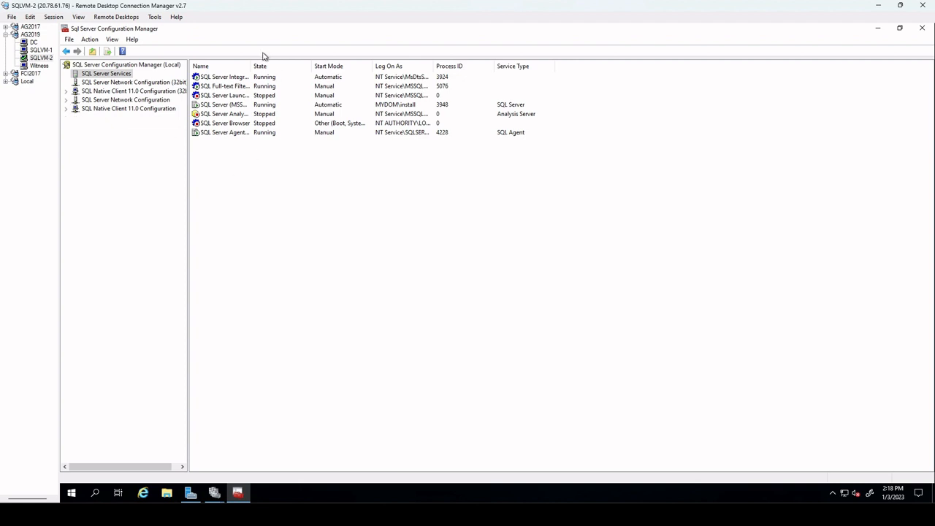
{"action": "left_click_drag", "start_coordinate": [372, 67], "coordinate": [371, 69]}
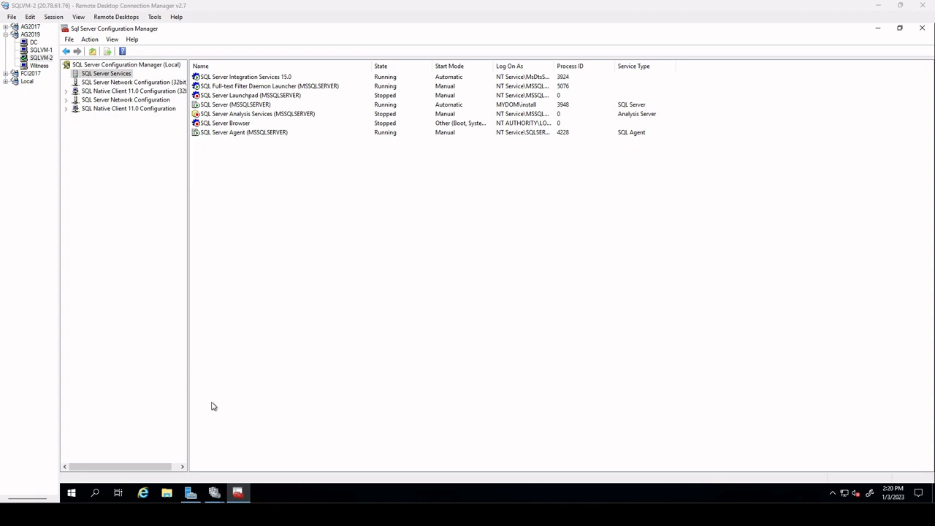
Switch to SQLVM-1 and launch Microsoft SQL Server Management Studio 18
{"action": "left_click", "coordinate": [34, 49]}
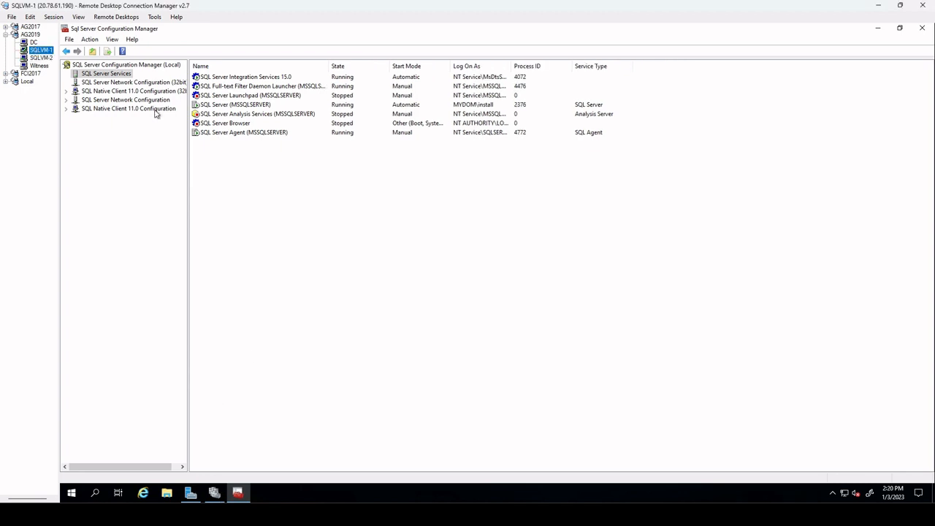
{"action": "left_click", "coordinate": [94, 494]}
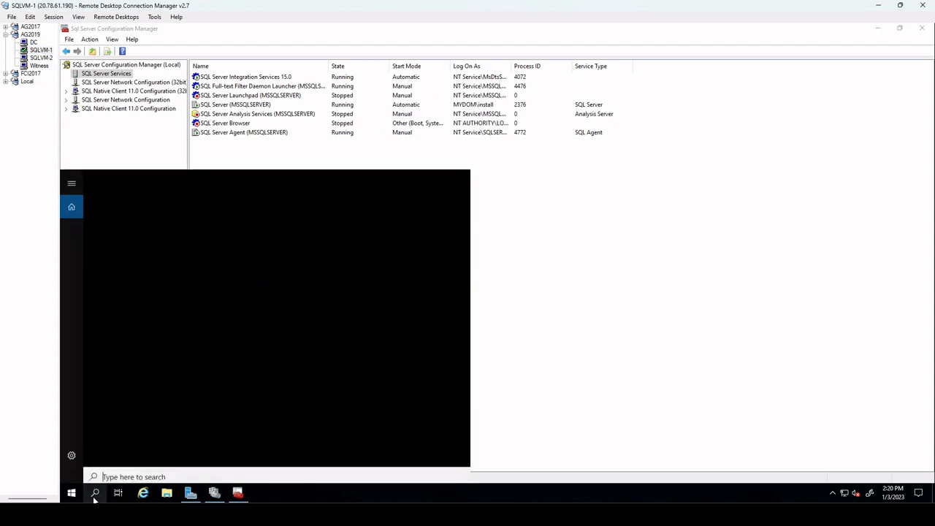
{"action": "type", "text": "ss"}
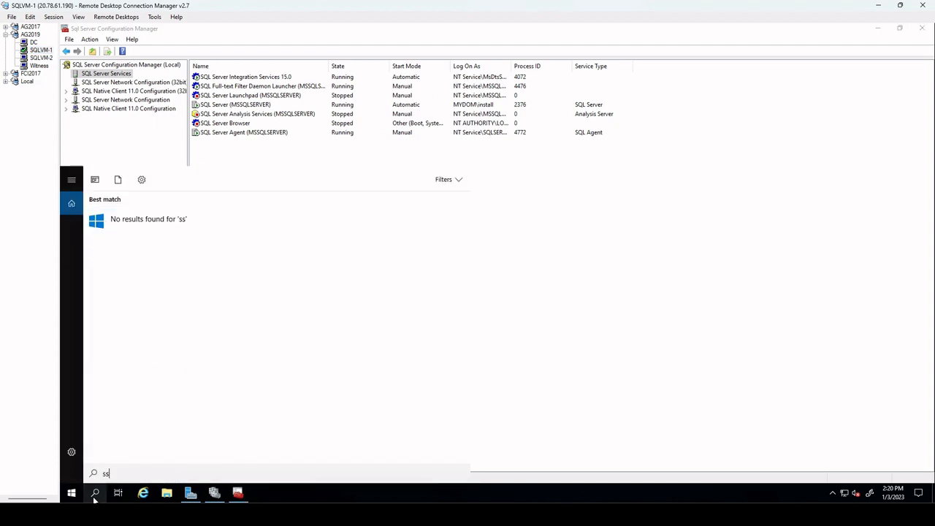
{"action": "type", "text": "ms"}
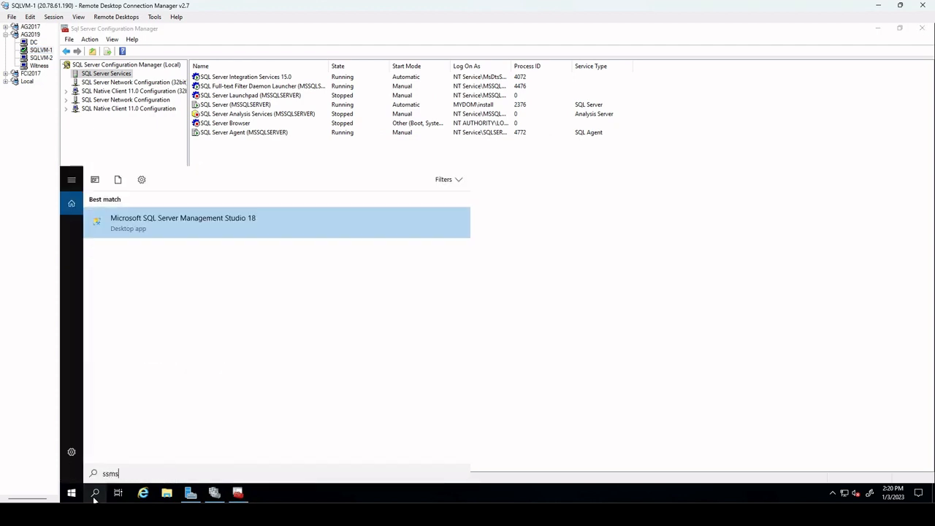
{"action": "left_click", "coordinate": [225, 226]}
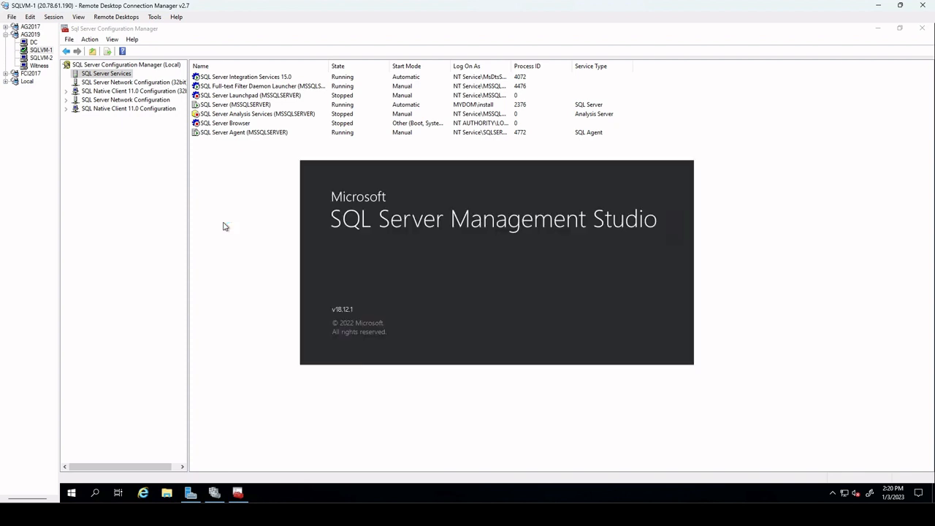
Launch Microsoft SQL Server Management Studio 18 on SQLVM-2 as well and check its startup on both servers
{"action": "left_click", "coordinate": [35, 57]}
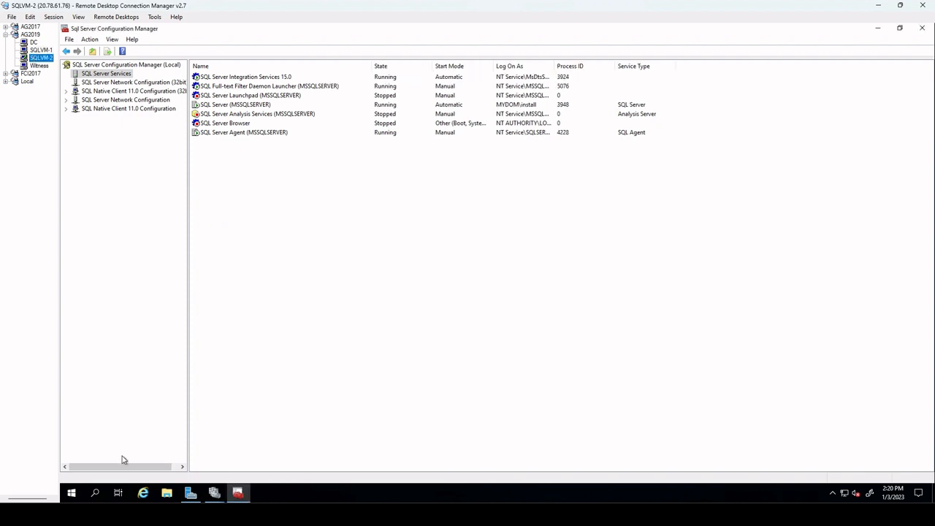
{"action": "left_click", "coordinate": [95, 493]}
{"action": "type", "text": "ssm"}
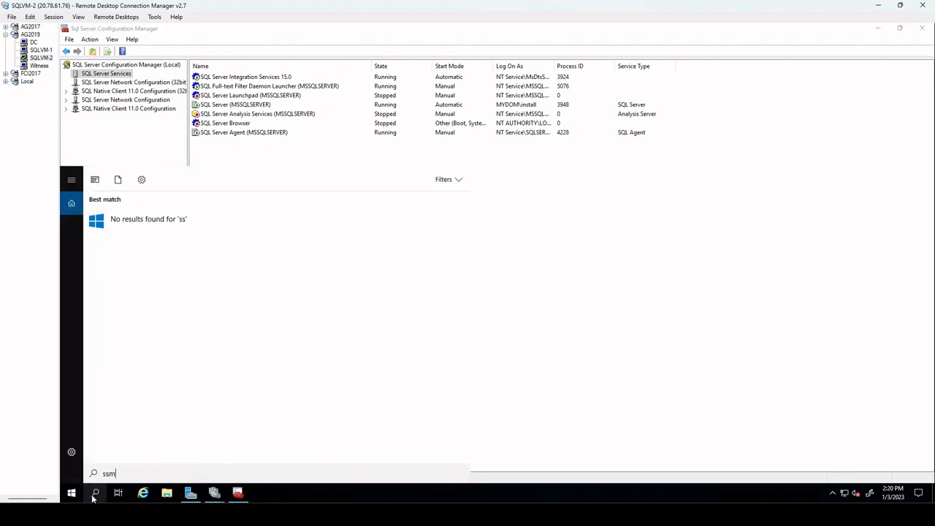
{"action": "type", "text": "s"}
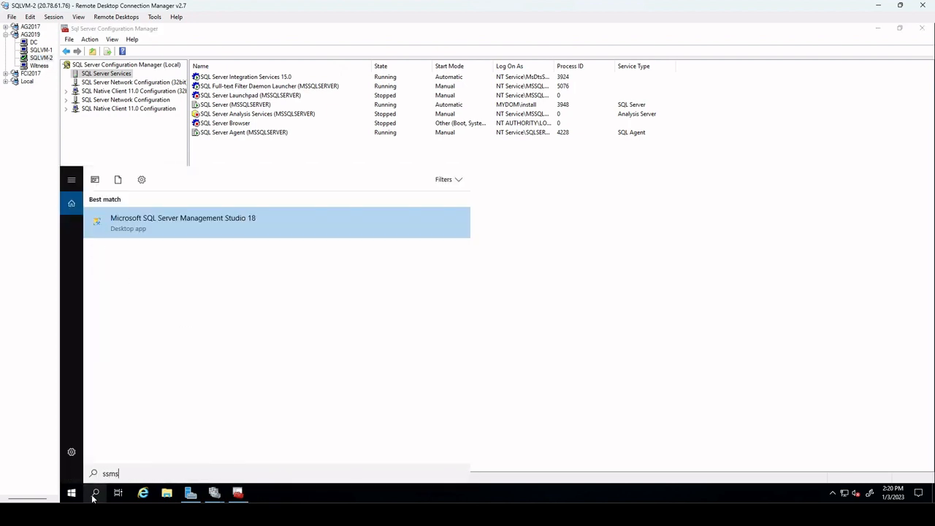
{"action": "left_click", "coordinate": [227, 224]}
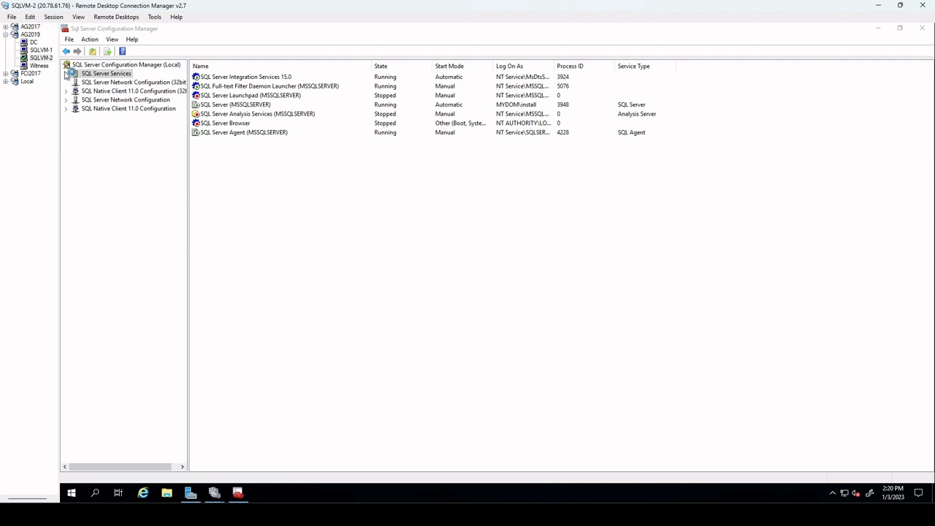
{"action": "left_click", "coordinate": [40, 50]}
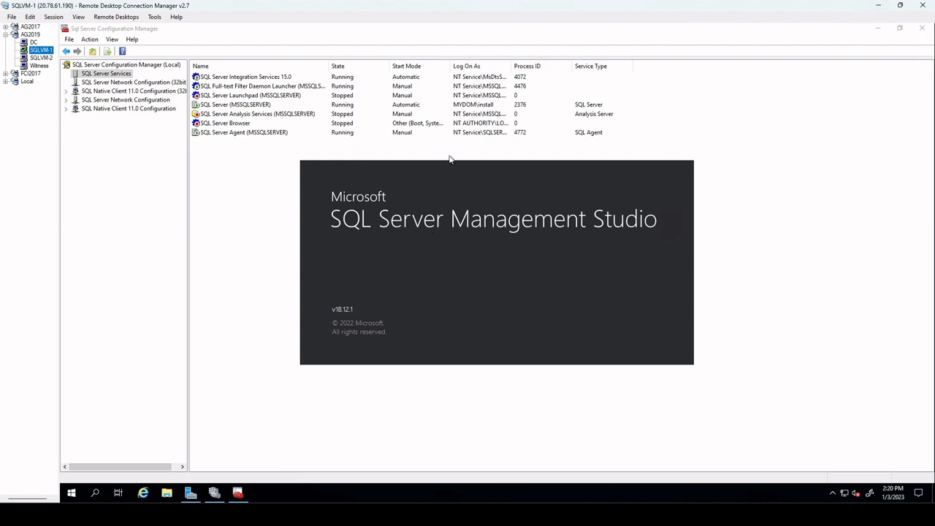
{"action": "left_click", "coordinate": [40, 57]}
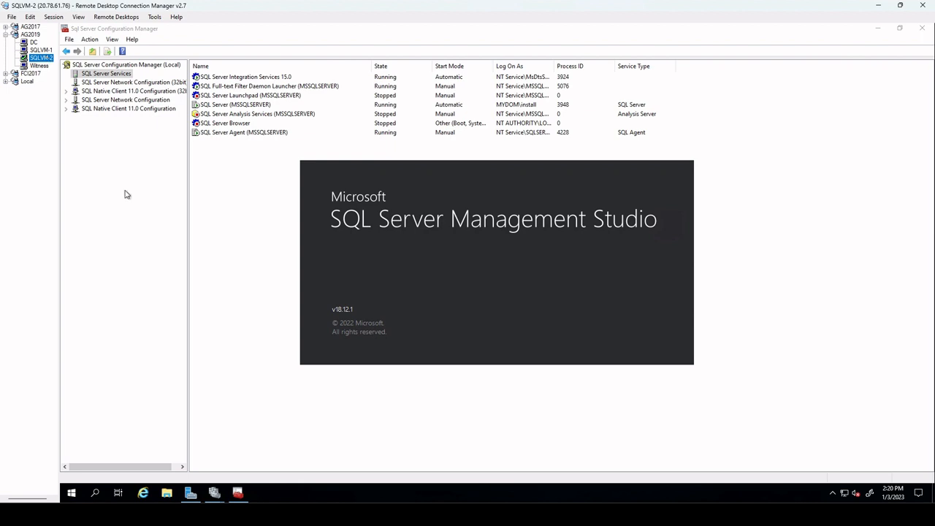
Switch to SQLVM-1, connect to the AG2019-SQLVM-1 database engine with Windows Authentication, and expand its Databases folder
{"action": "left_click", "coordinate": [37, 50]}
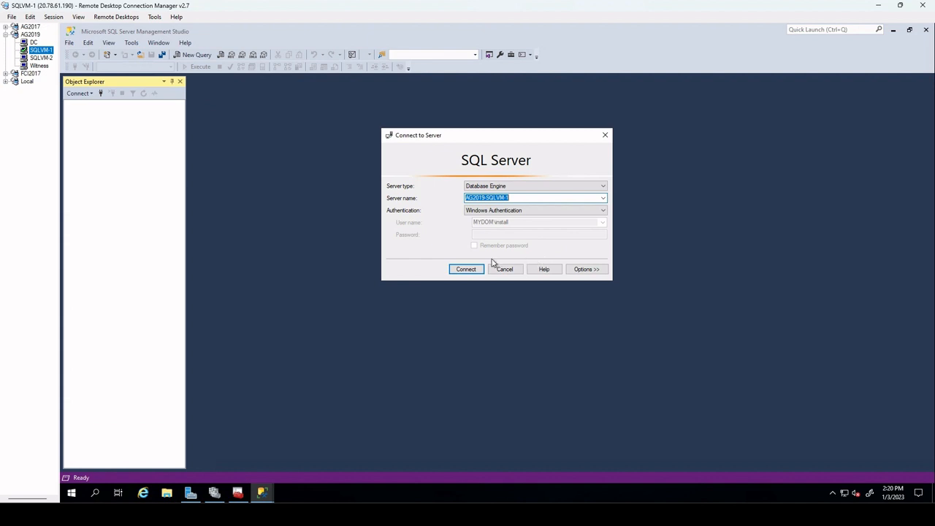
{"action": "left_click", "coordinate": [468, 272]}
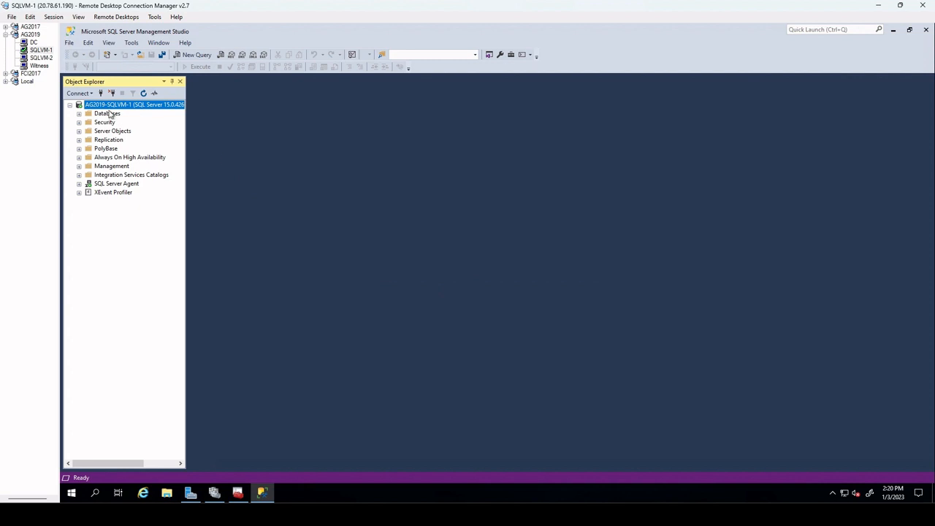
{"action": "double_click", "coordinate": [103, 116]}
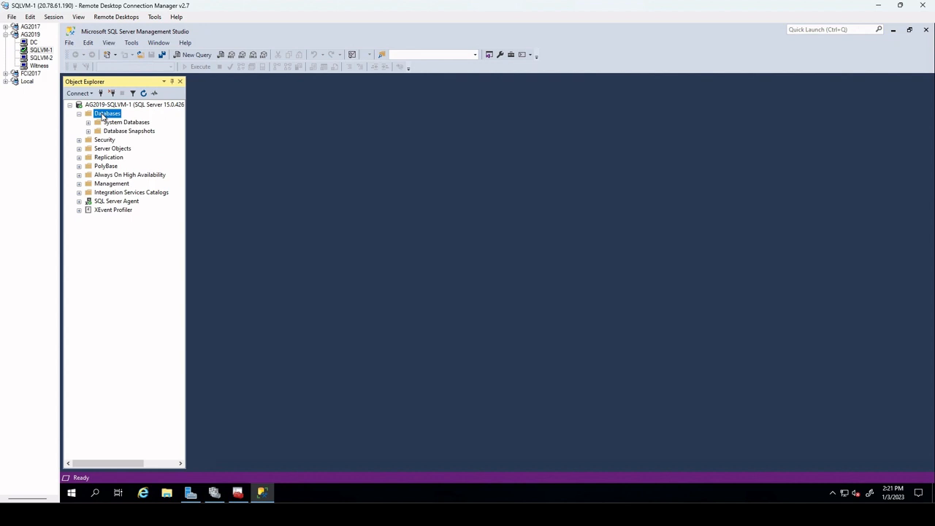
Create a new database named AGDatabase on AG2019-SQLVM-1 with the default owner and file settings
{"action": "right_click", "coordinate": [103, 117]}
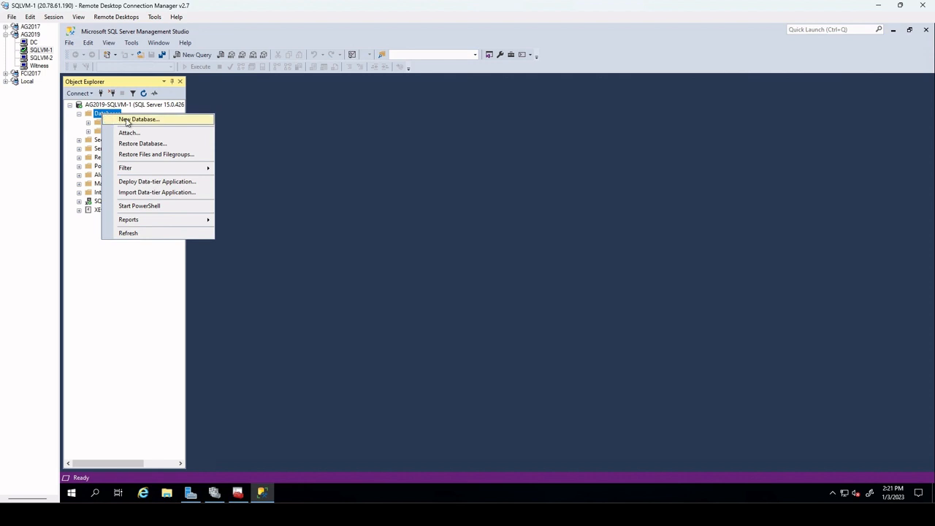
{"action": "left_click", "coordinate": [128, 120]}
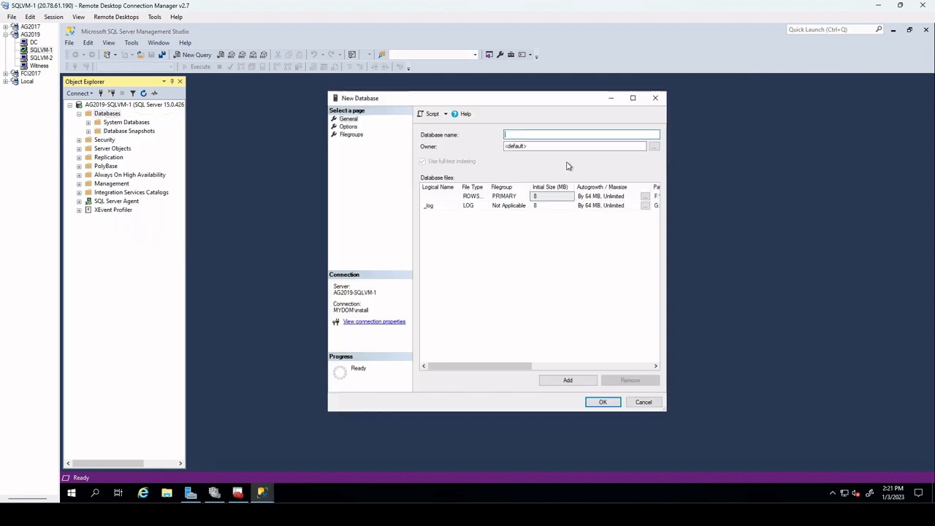
{"action": "type", "text": "AGDatabase"}
{"action": "left_click", "coordinate": [603, 402]}
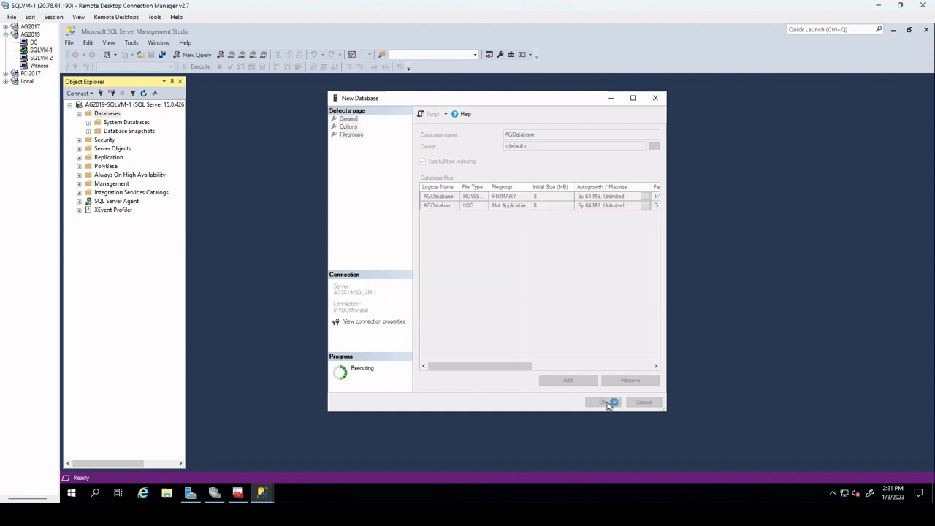
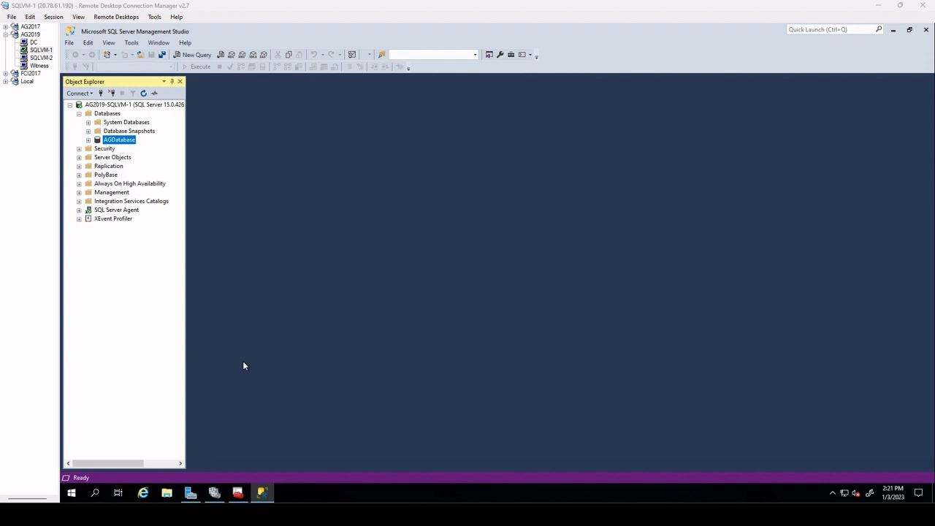
Open File Explorer and Computer Management on SQLVM-1, and expand Shared Folders under System Tools
{"action": "left_click", "coordinate": [167, 496]}
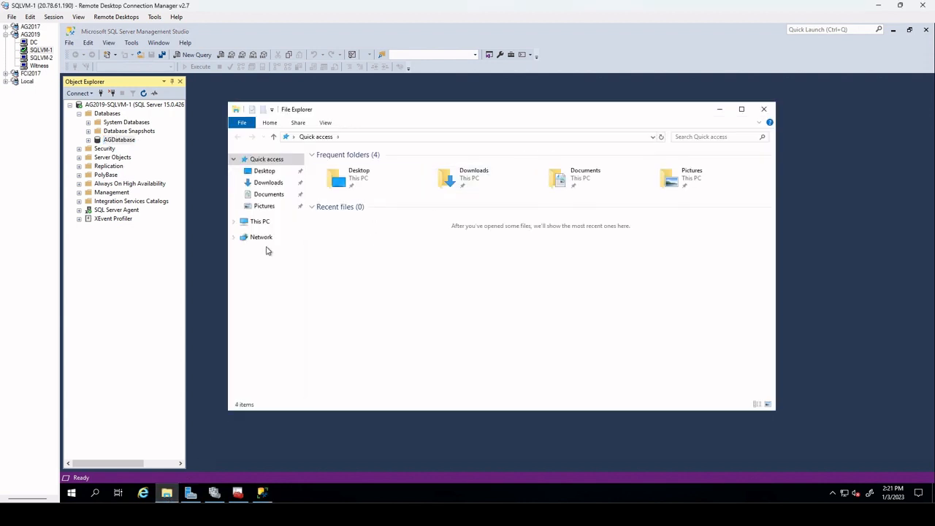
{"action": "right_click", "coordinate": [71, 494]}
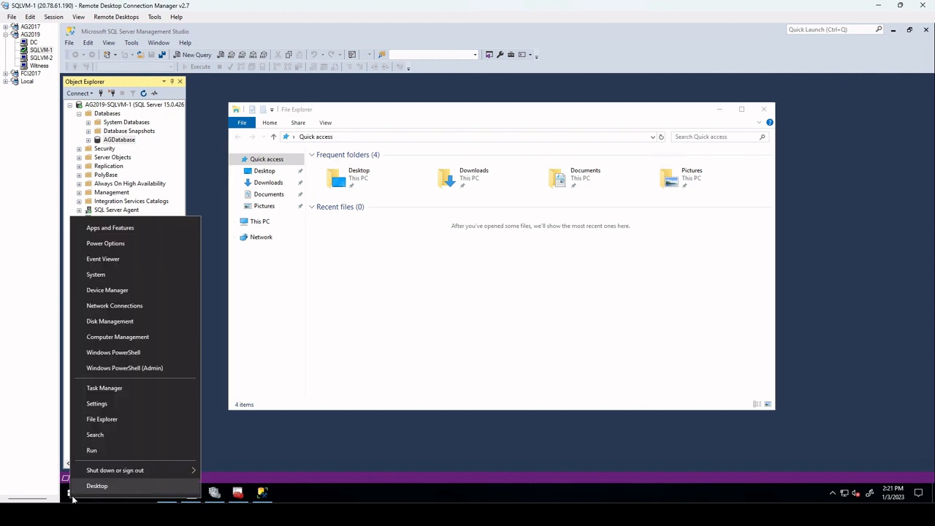
{"action": "left_click", "coordinate": [116, 337]}
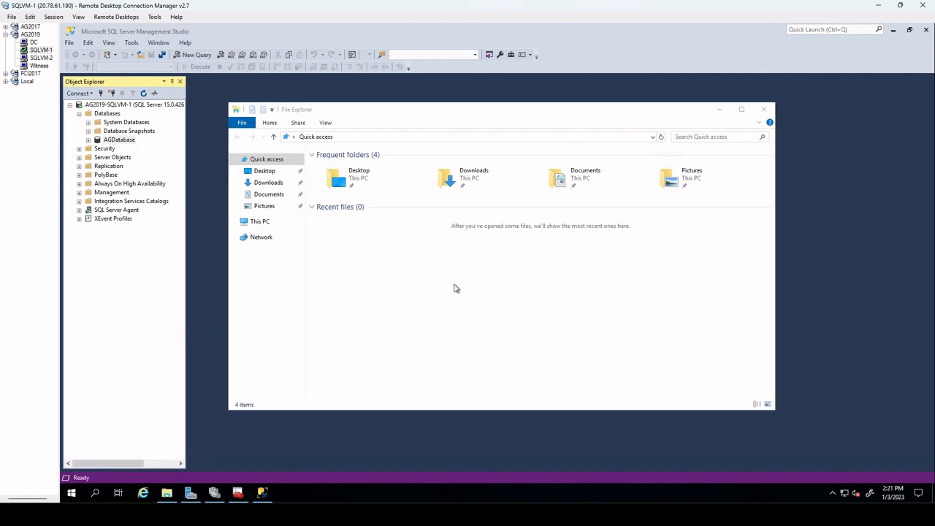
{"action": "left_click", "coordinate": [119, 113]}
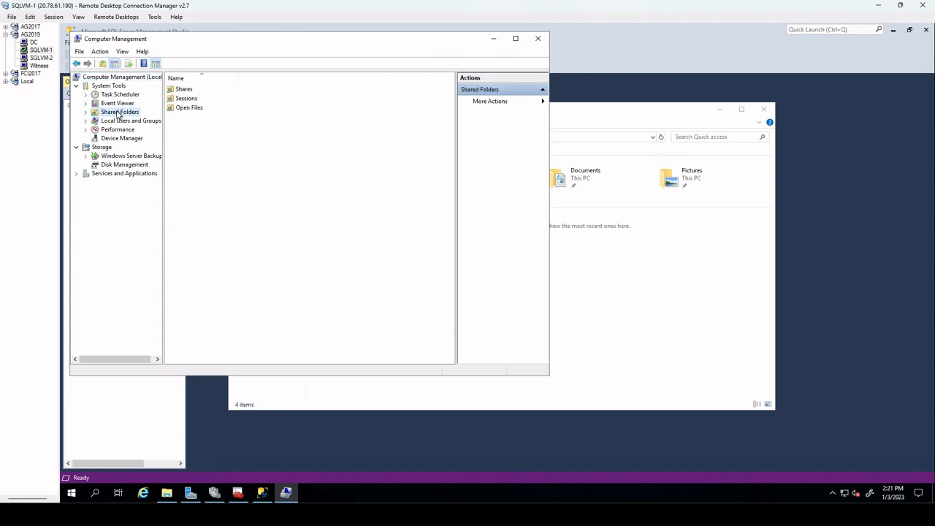
{"action": "right_click", "coordinate": [117, 114]}
{"action": "mouse_move", "coordinate": [143, 118]}
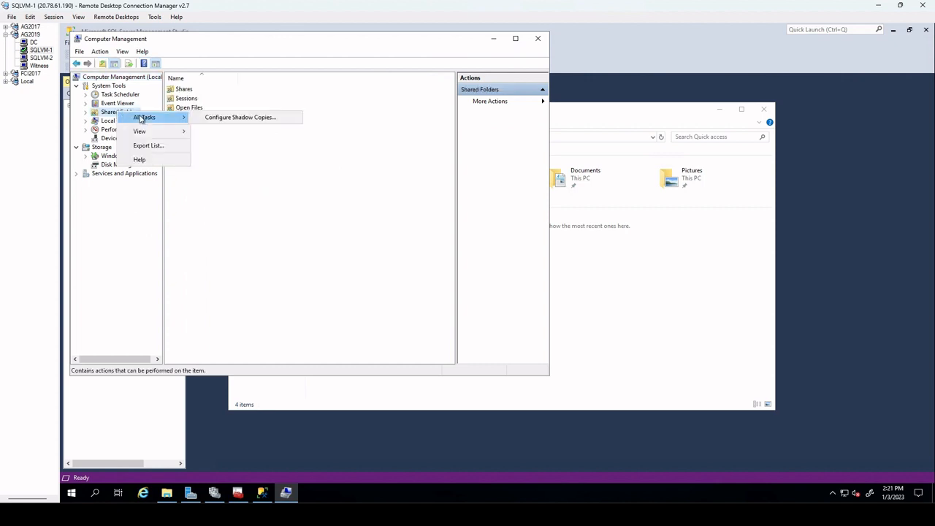
{"action": "double_click", "coordinate": [109, 114]}
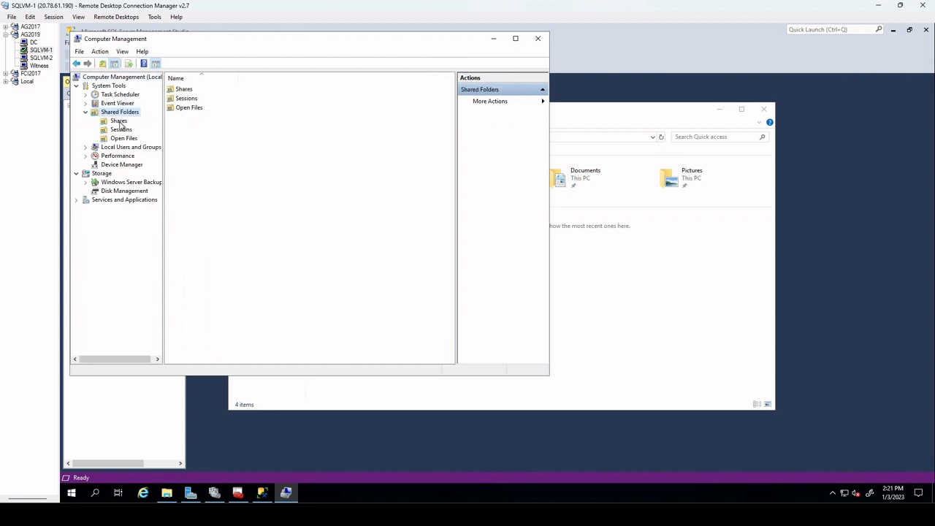
Start creating a new share in the Create A Shared Folder Wizard and open the folder path browser
{"action": "left_click", "coordinate": [119, 121]}
{"action": "right_click", "coordinate": [120, 124]}
{"action": "left_click", "coordinate": [151, 132]}
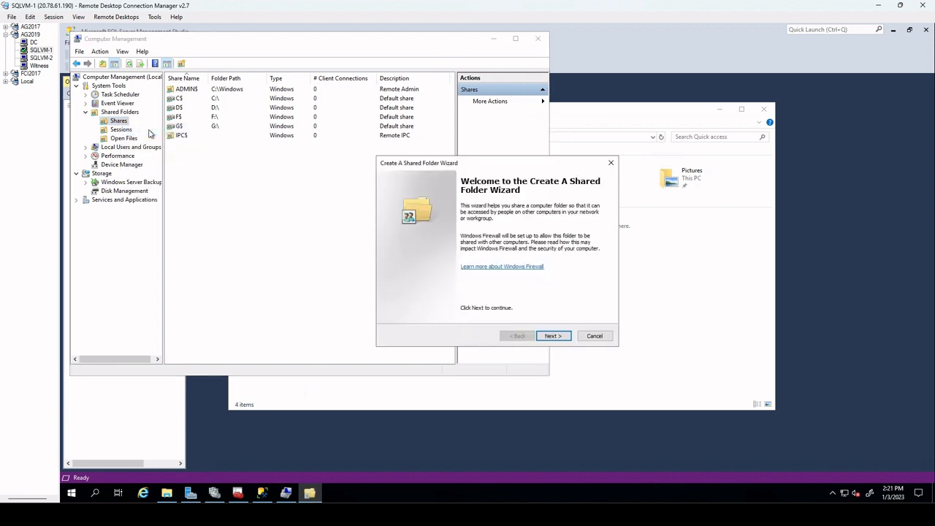
{"action": "left_click", "coordinate": [553, 336]}
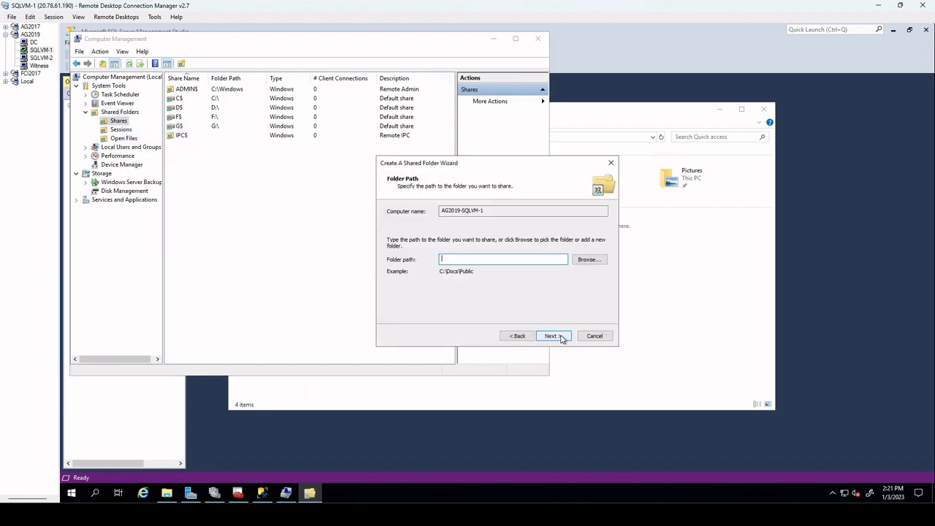
{"action": "left_click", "coordinate": [590, 261]}
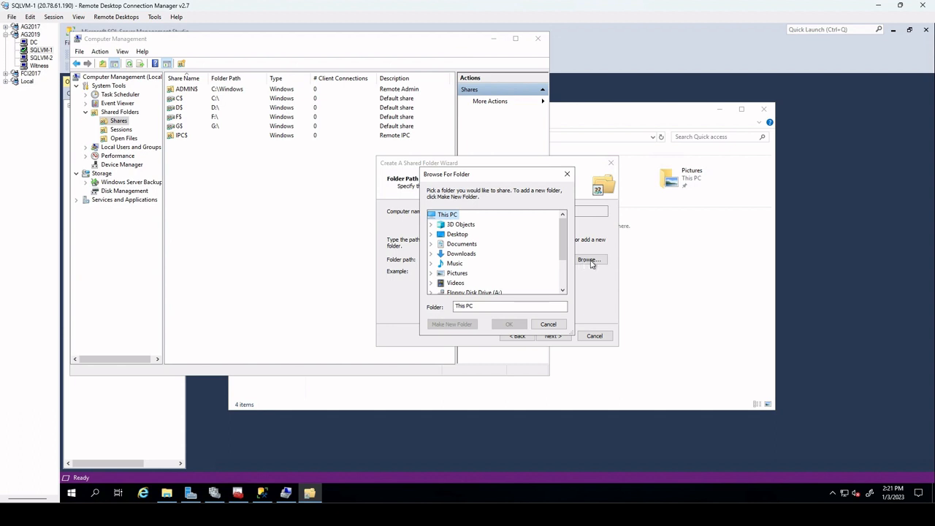
Switch to File Explorer and create a folder named BackupShare in the root of the Windows (C:) drive
{"action": "left_click", "coordinate": [731, 322]}
{"action": "left_click", "coordinate": [260, 222]}
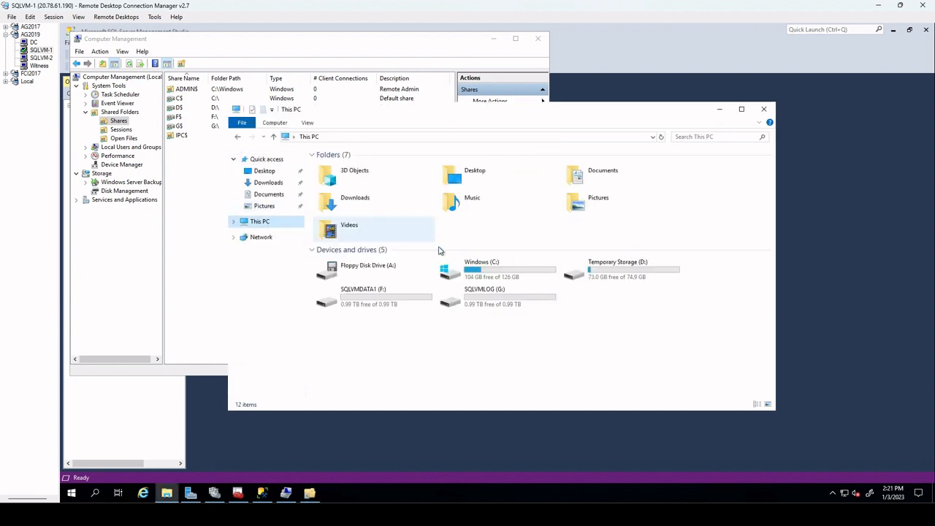
{"action": "double_click", "coordinate": [504, 274]}
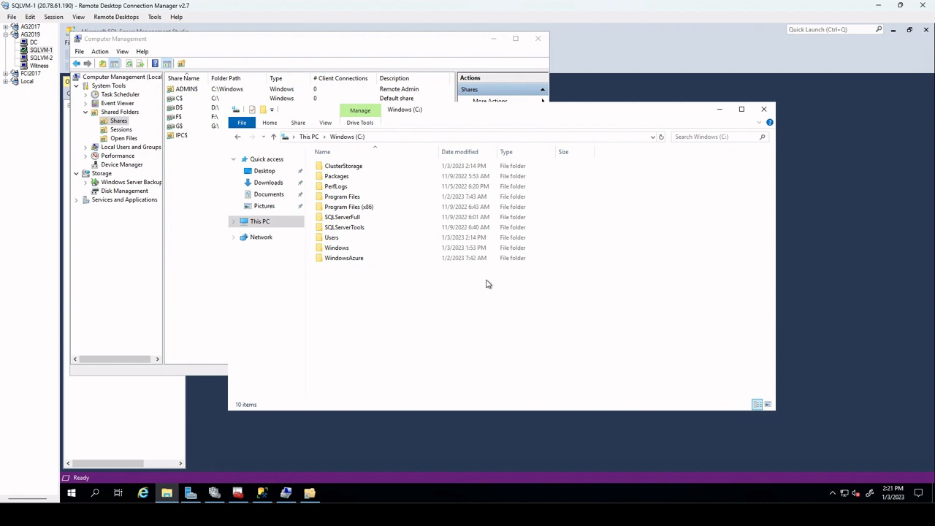
{"action": "right_click", "coordinate": [420, 290]}
{"action": "mouse_move", "coordinate": [377, 387]}
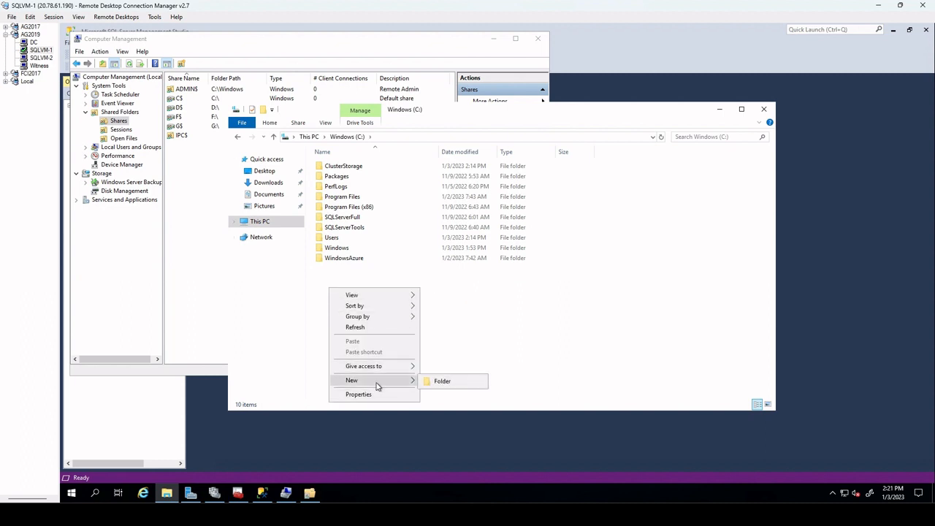
{"action": "left_click", "coordinate": [442, 383]}
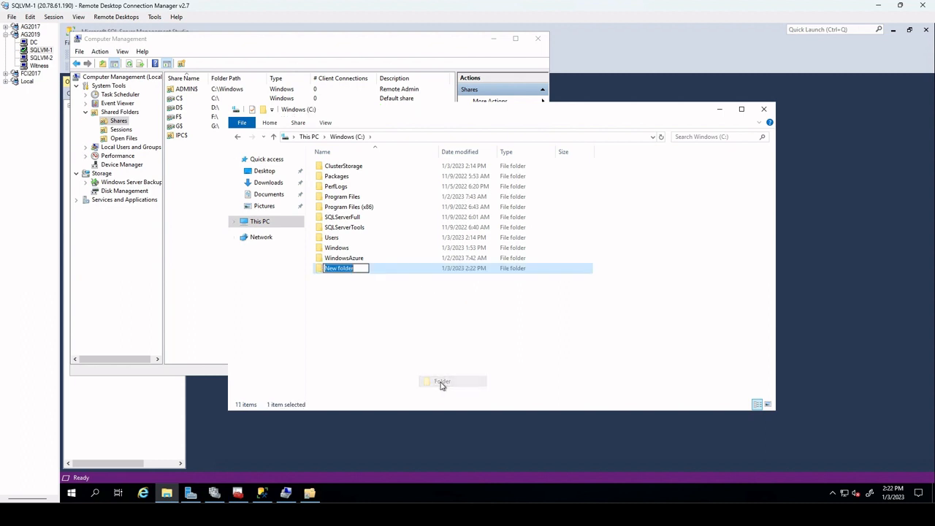
{"action": "type", "text": "BackupShare"}
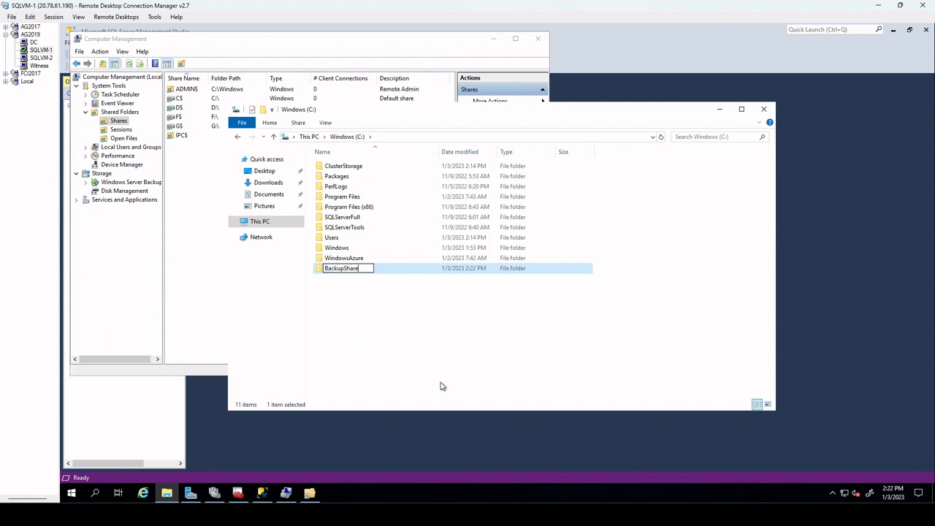
{"action": "key", "text": "Return"}
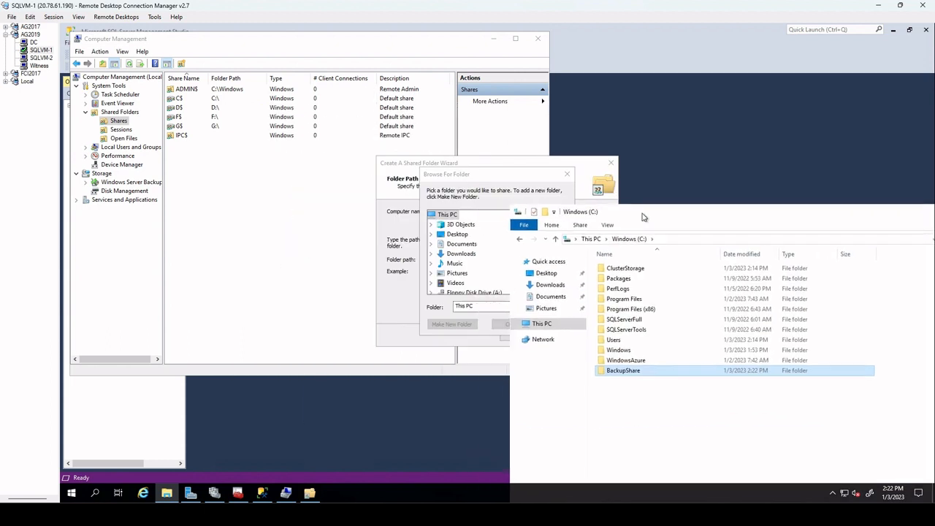
Choose C:\BackupShare as the folder to share in the wizard and accept the share name BackupShare
{"action": "left_click", "coordinate": [476, 180]}
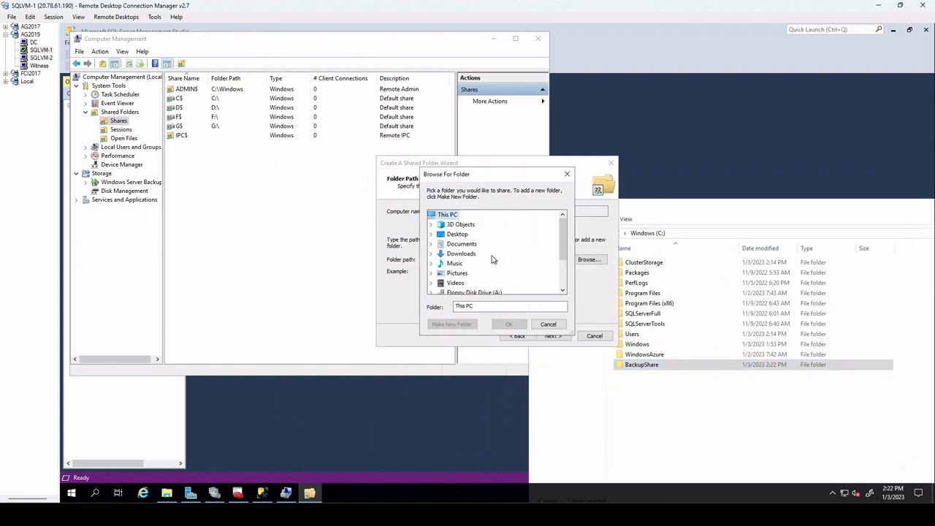
{"action": "scroll", "coordinate": [460, 248], "scroll_direction": "down", "scroll_amount": 2}
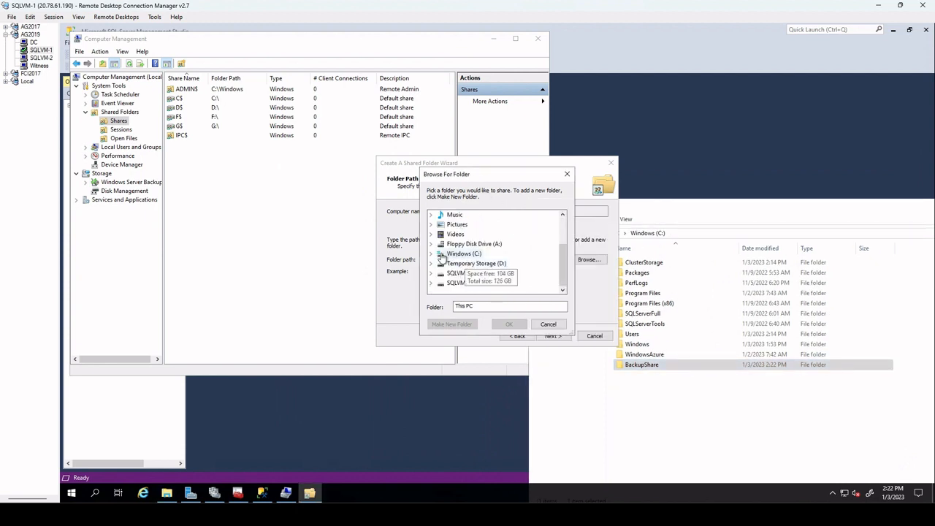
{"action": "left_click", "coordinate": [433, 254]}
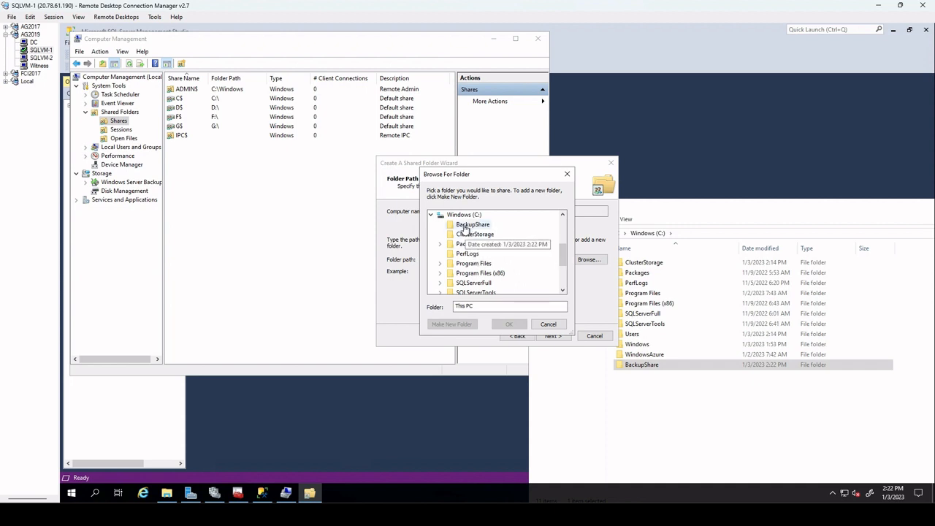
{"action": "left_click", "coordinate": [462, 227]}
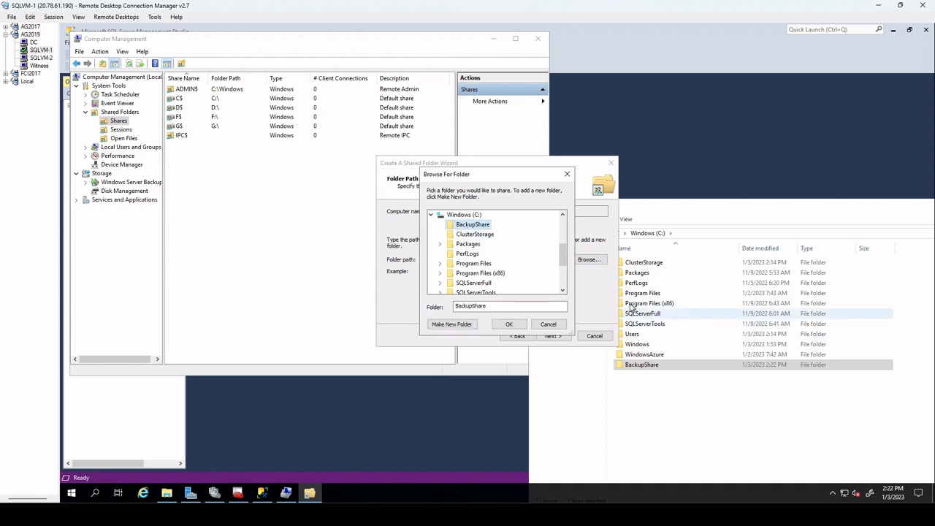
{"action": "left_click", "coordinate": [511, 324]}
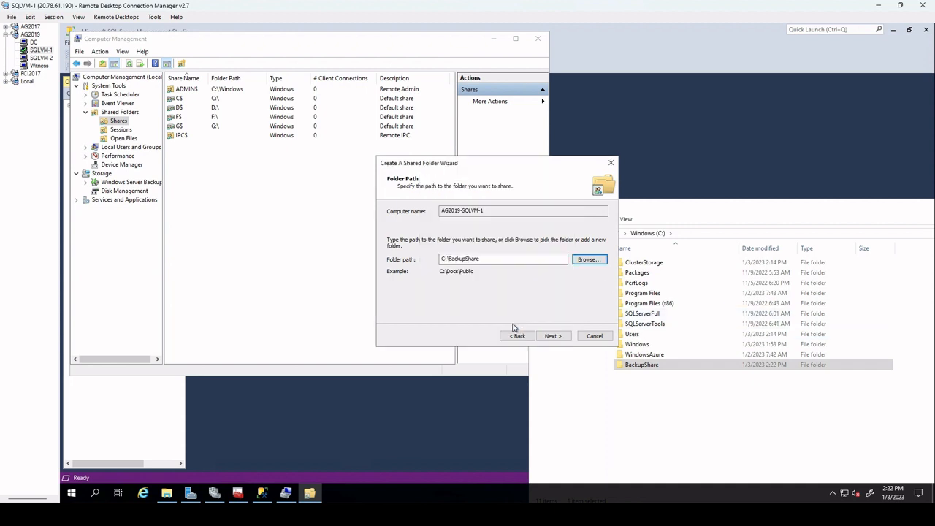
{"action": "left_click", "coordinate": [551, 336]}
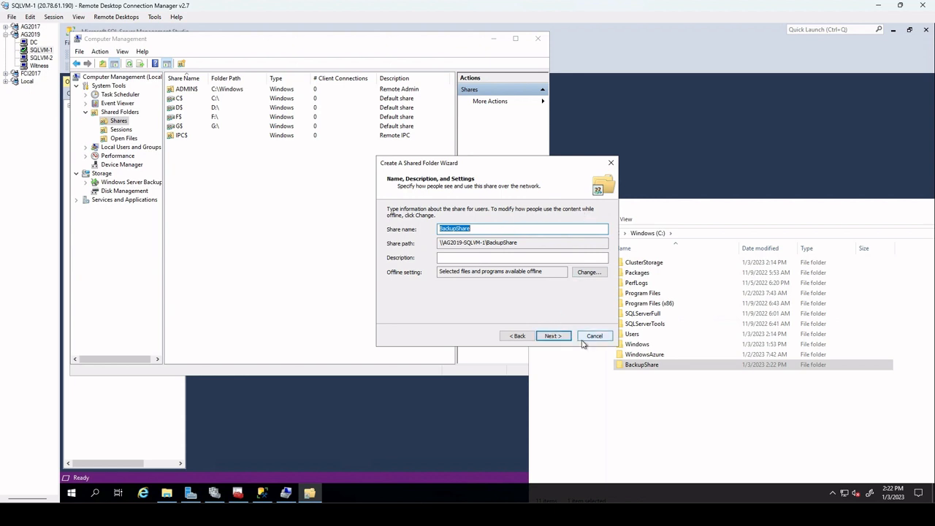
{"action": "left_click", "coordinate": [555, 336]}
Customize the share permissions to allow Everyone Full Control, then finish the shared folder wizard
{"action": "left_click", "coordinate": [438, 257]}
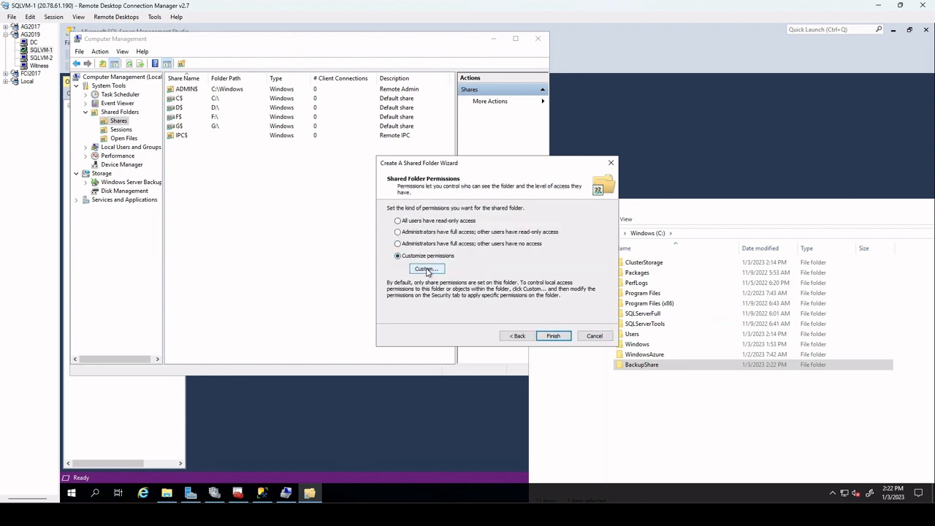
{"action": "left_click", "coordinate": [427, 270]}
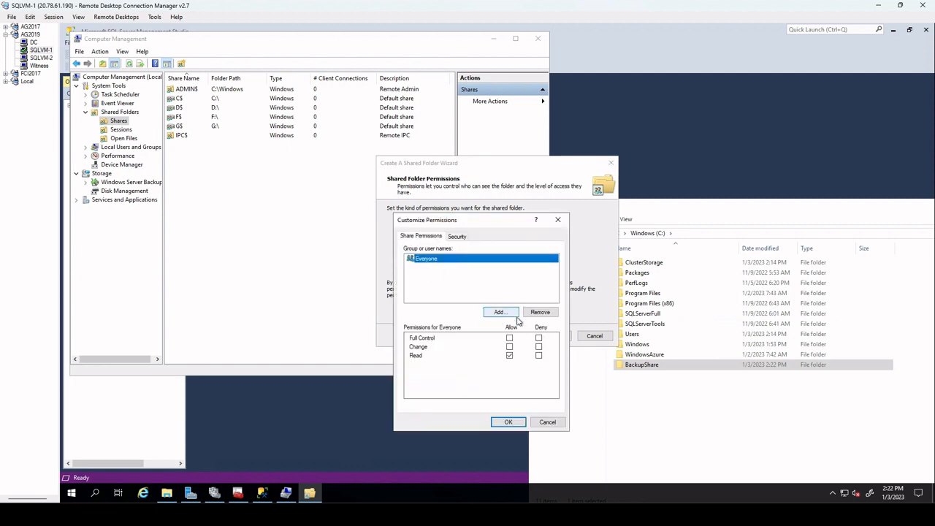
{"action": "left_click", "coordinate": [510, 338]}
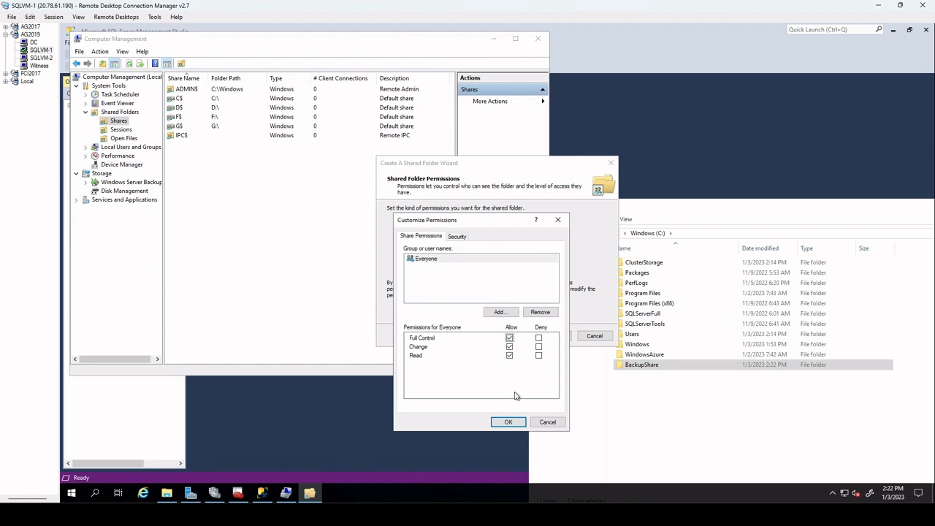
{"action": "left_click", "coordinate": [503, 419]}
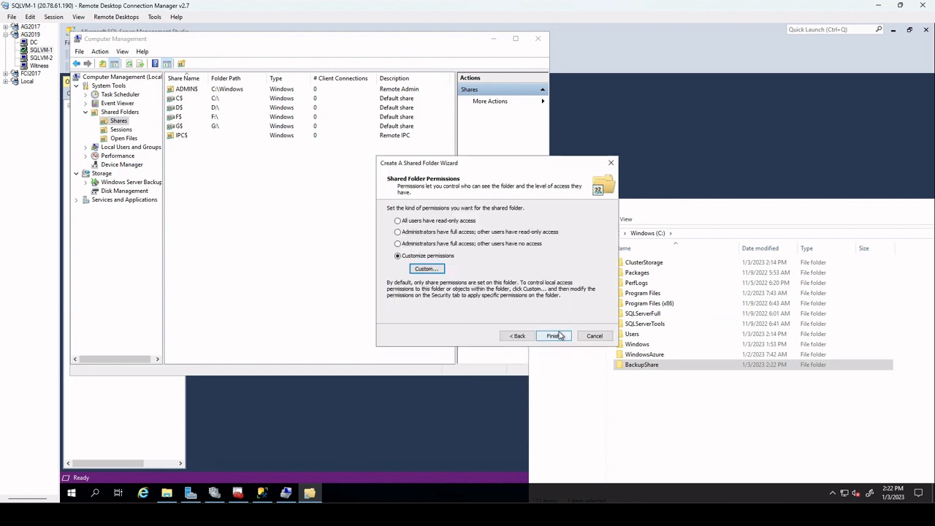
{"action": "left_click", "coordinate": [557, 335]}
{"action": "left_click", "coordinate": [557, 335]}
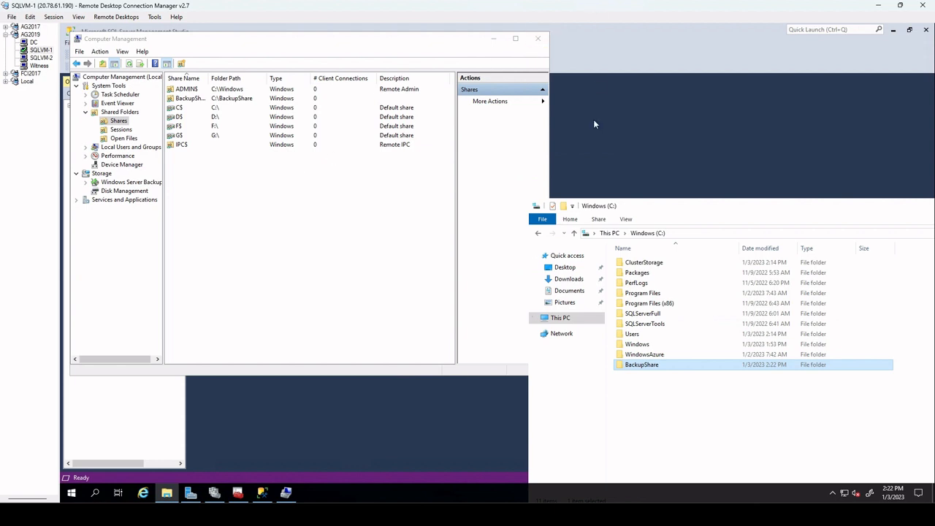
Close Computer Management and take a full backup of AGDatabase to the default disk destination
{"action": "left_click", "coordinate": [539, 38]}
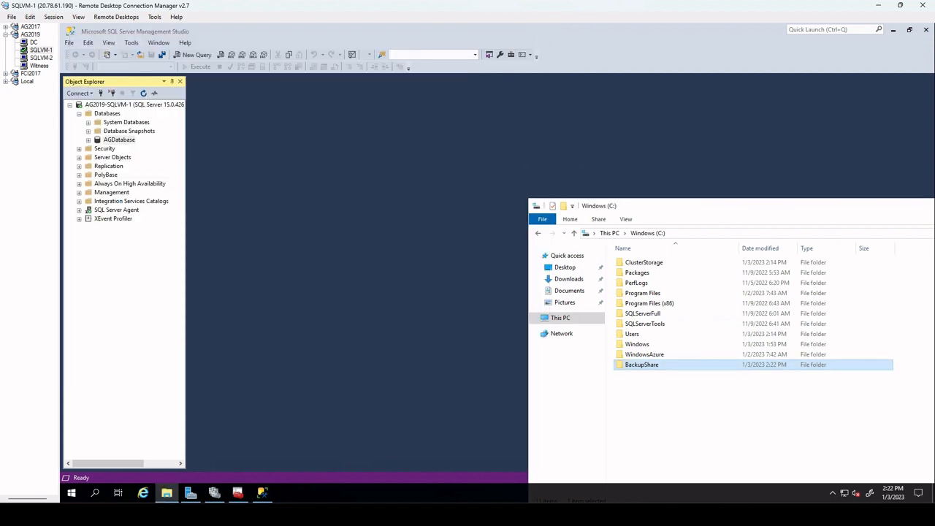
{"action": "left_click", "coordinate": [124, 142]}
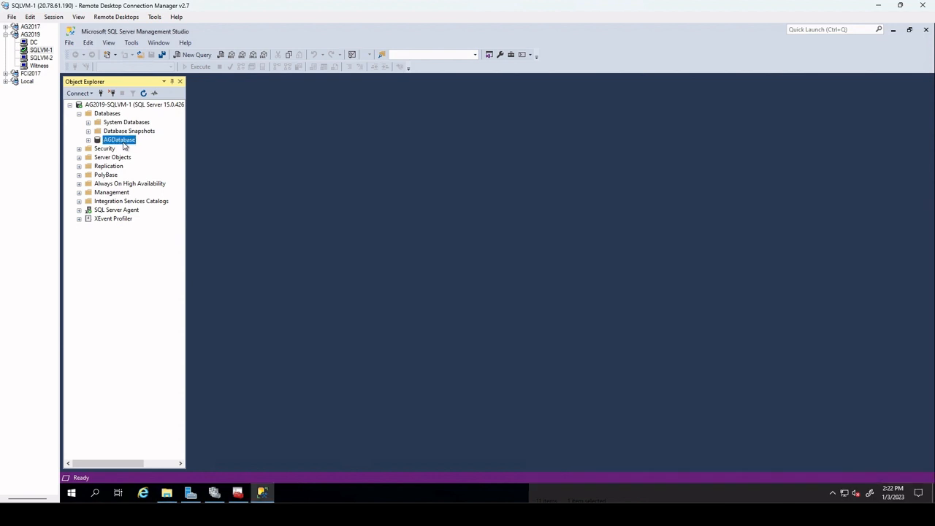
{"action": "right_click", "coordinate": [124, 146]}
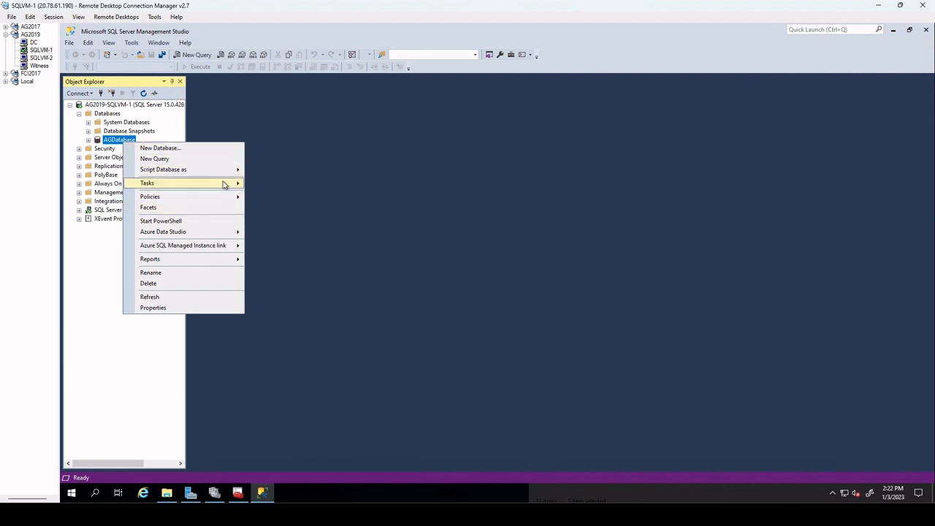
{"action": "mouse_move", "coordinate": [228, 186]}
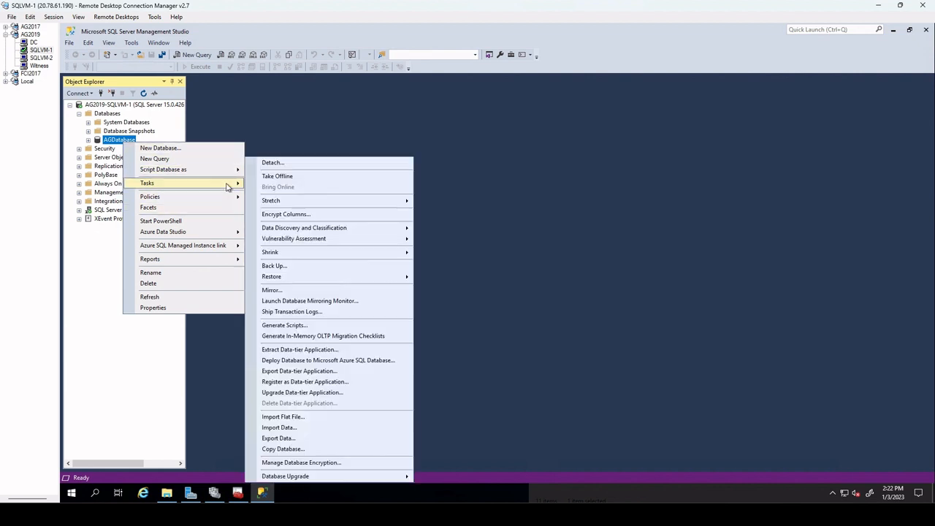
{"action": "left_click", "coordinate": [350, 268]}
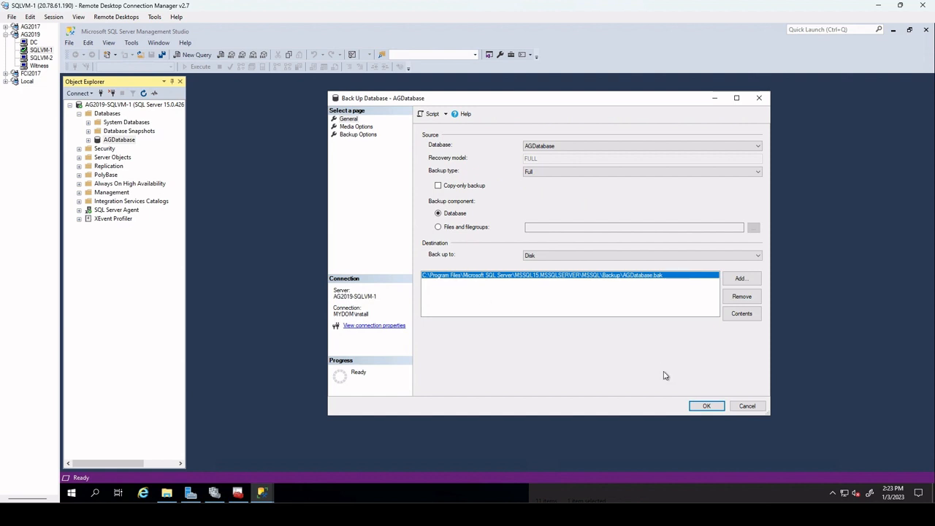
{"action": "left_click", "coordinate": [710, 408]}
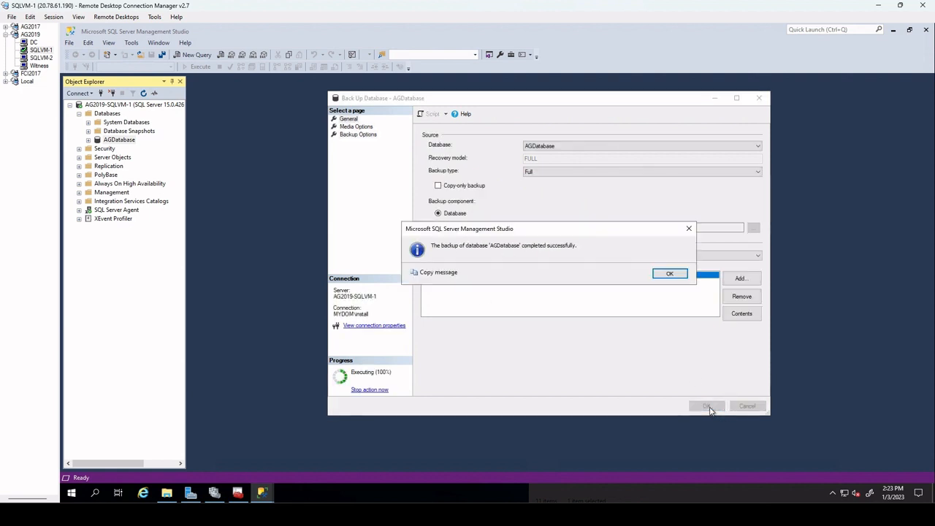
{"action": "left_click", "coordinate": [668, 273]}
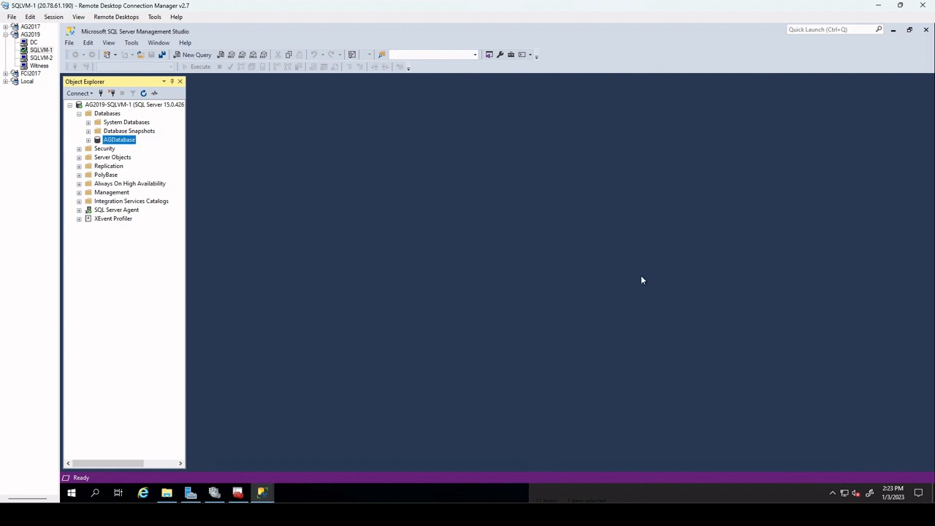
Try to expand Always On High Availability, then disconnect Object Explorer from AG2019-SQLVM-1 and dismiss the new connection dialog
{"action": "double_click", "coordinate": [103, 185]}
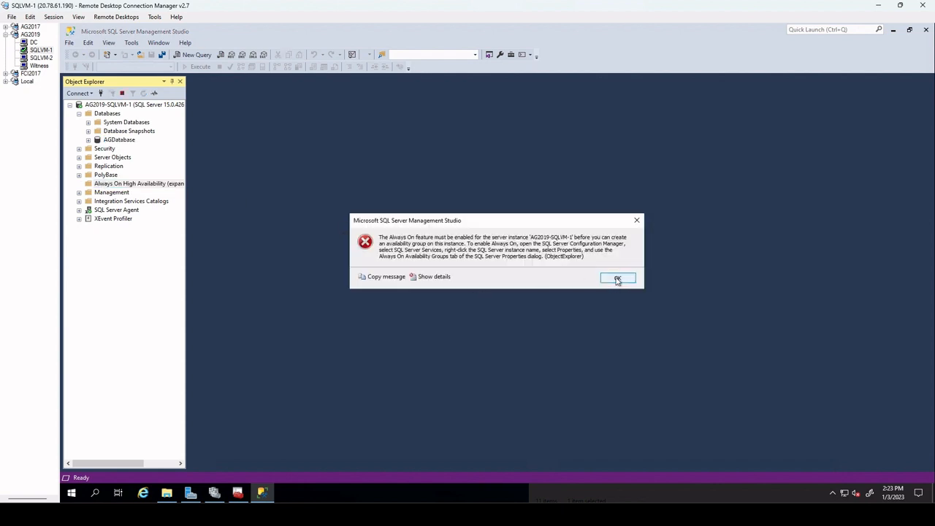
{"action": "left_click", "coordinate": [617, 278]}
{"action": "left_click", "coordinate": [111, 93]}
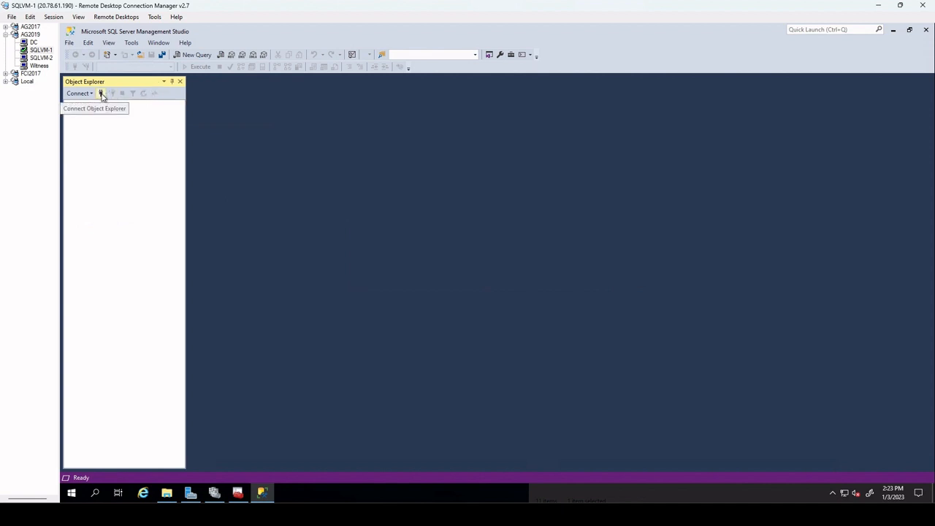
{"action": "left_click", "coordinate": [102, 94]}
{"action": "left_click", "coordinate": [497, 271]}
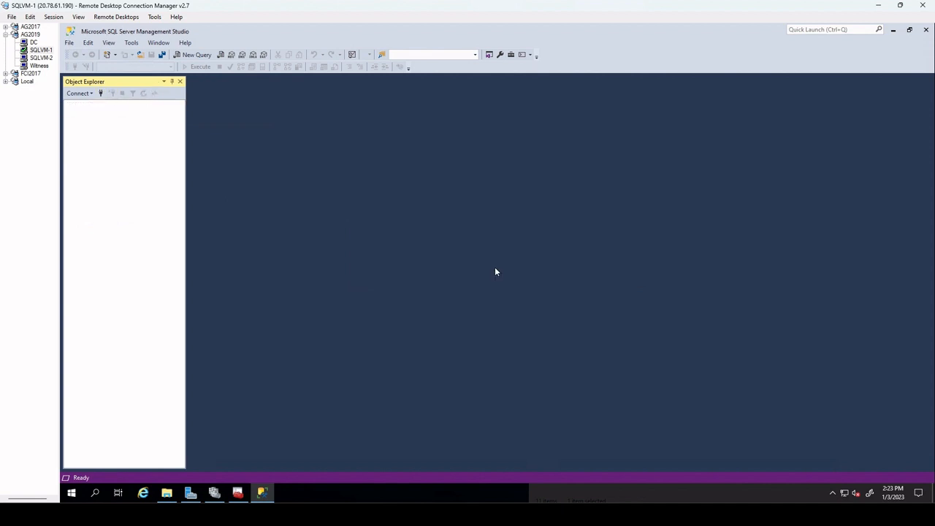
Switch to SQL Server Configuration Manager on SQLVM-1 and restart the SQL Server (MSSQLSERVER) service
{"action": "left_click", "coordinate": [239, 494]}
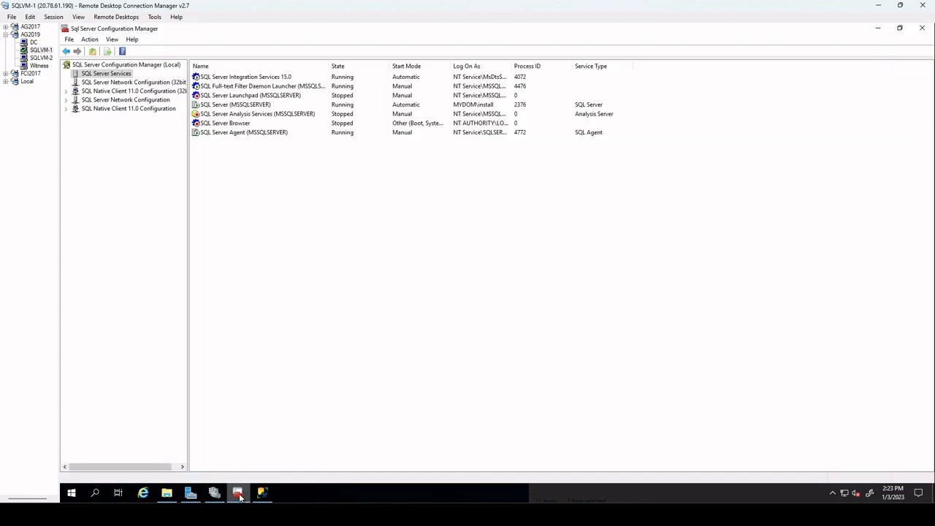
{"action": "right_click", "coordinate": [237, 108]}
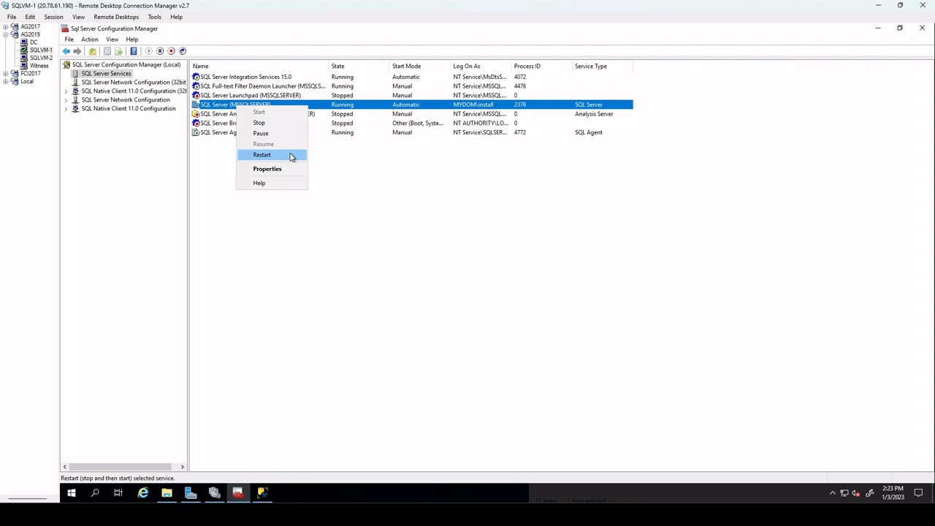
{"action": "left_click", "coordinate": [291, 157]}
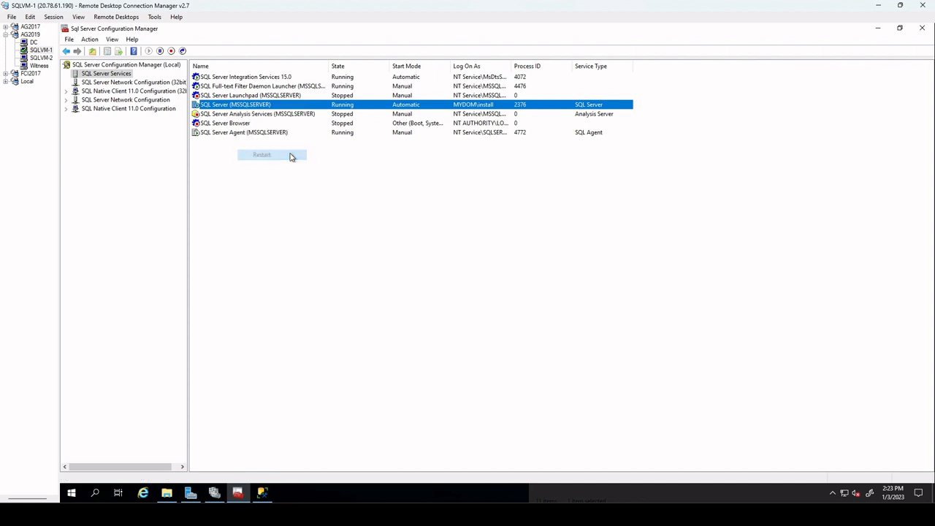
Switch to the SQLVM-2 session and restart its SQL Server (MSSQLSERVER) service in SQL Server Configuration Manager
{"action": "left_click", "coordinate": [41, 57]}
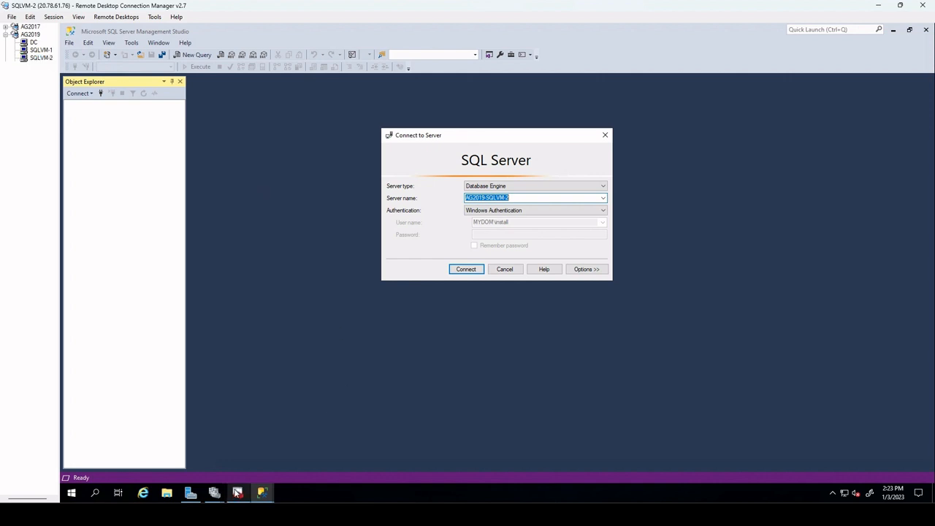
{"action": "left_click", "coordinate": [238, 492]}
{"action": "left_click", "coordinate": [241, 107]}
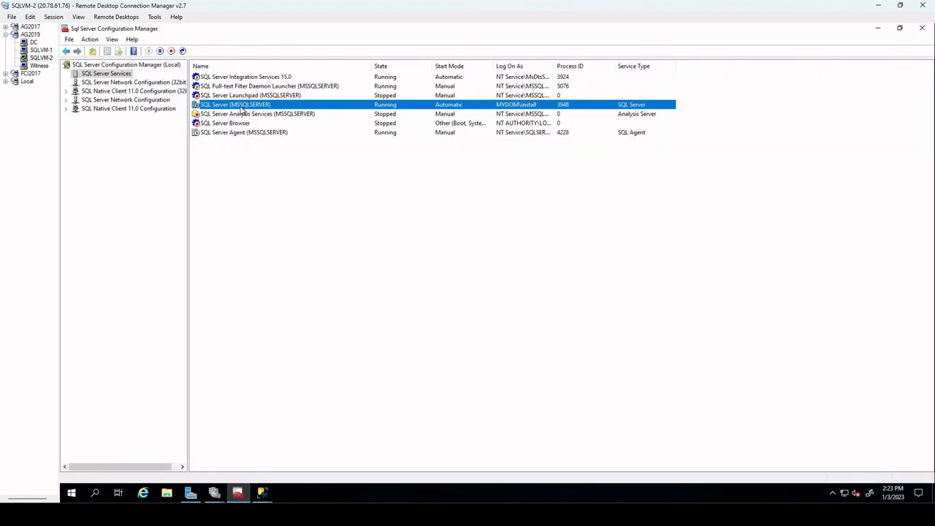
{"action": "right_click", "coordinate": [241, 109]}
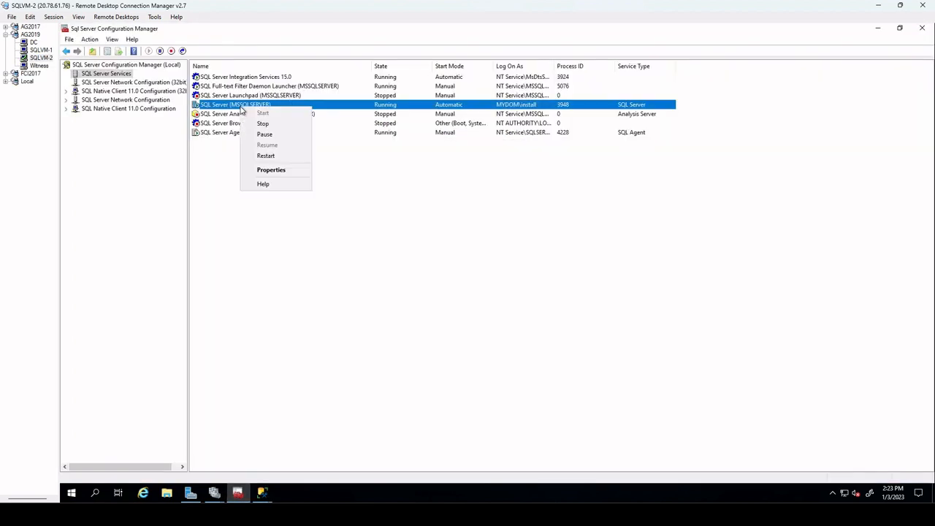
{"action": "left_click", "coordinate": [297, 157]}
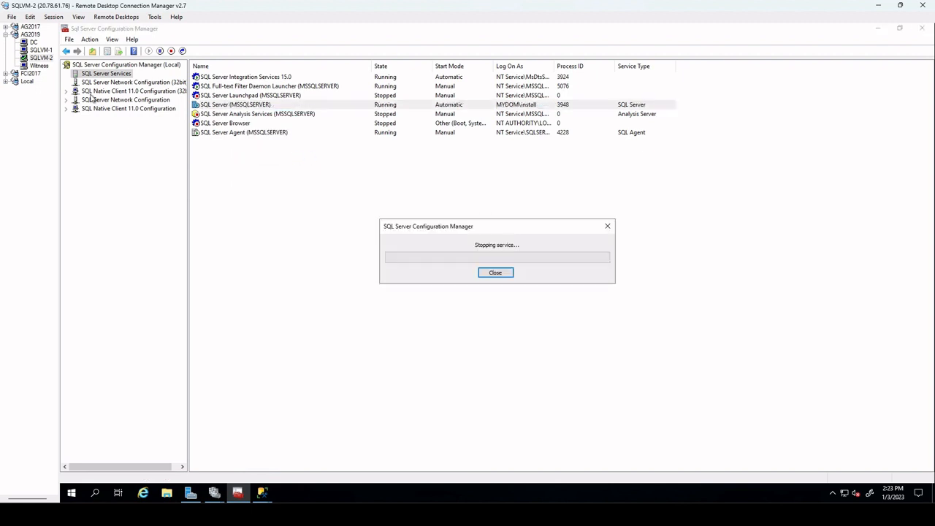
Return to Management Studio on SQLVM-1, launch the New Availability Group Wizard from Always On High Availability, and advance past its introduction
{"action": "left_click", "coordinate": [41, 50]}
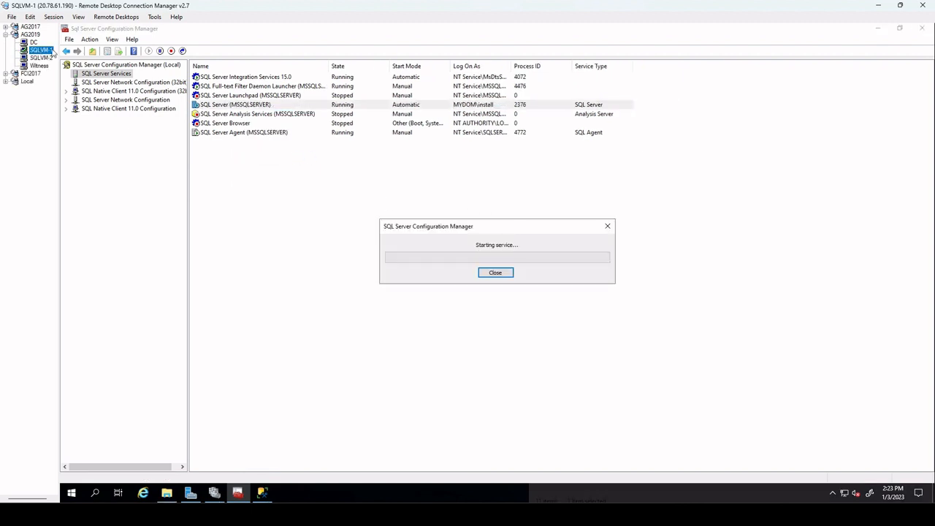
{"action": "left_click", "coordinate": [262, 492]}
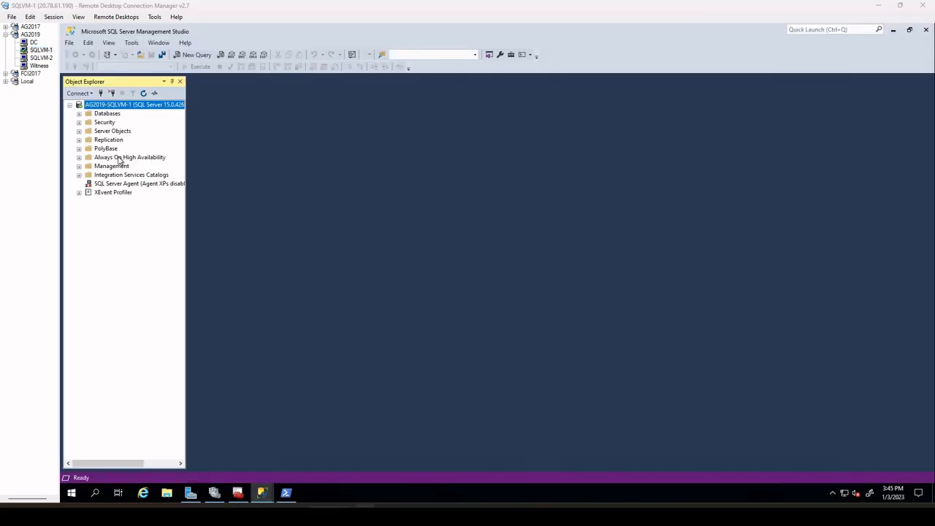
{"action": "double_click", "coordinate": [120, 157]}
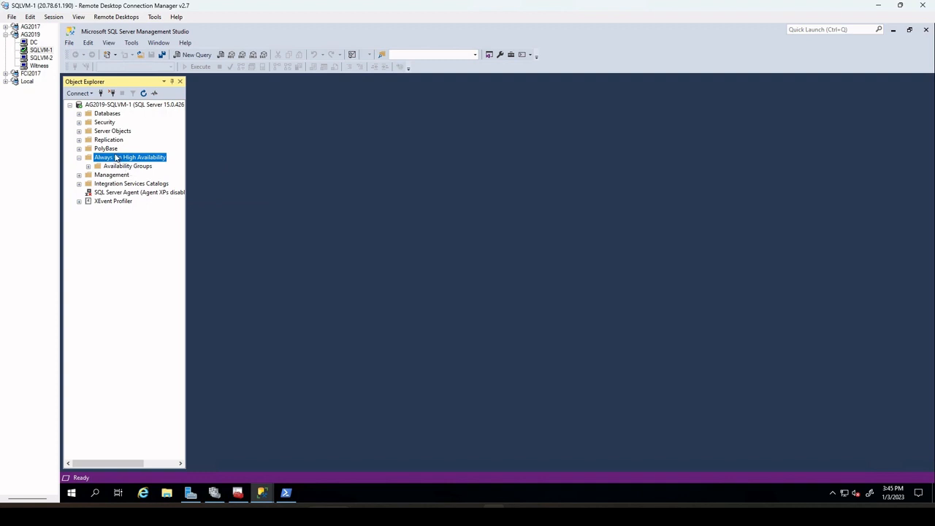
{"action": "right_click", "coordinate": [116, 158]}
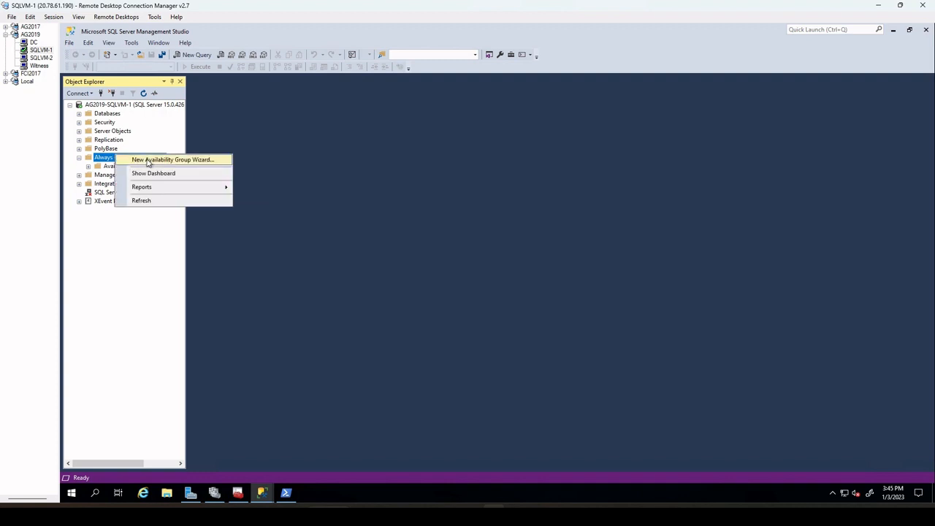
{"action": "left_click", "coordinate": [147, 160]}
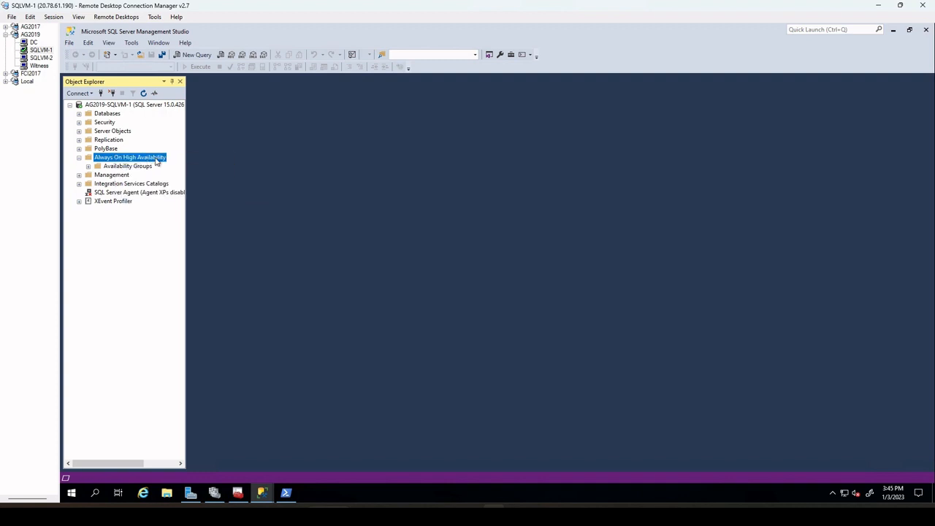
{"action": "left_click", "coordinate": [622, 421]}
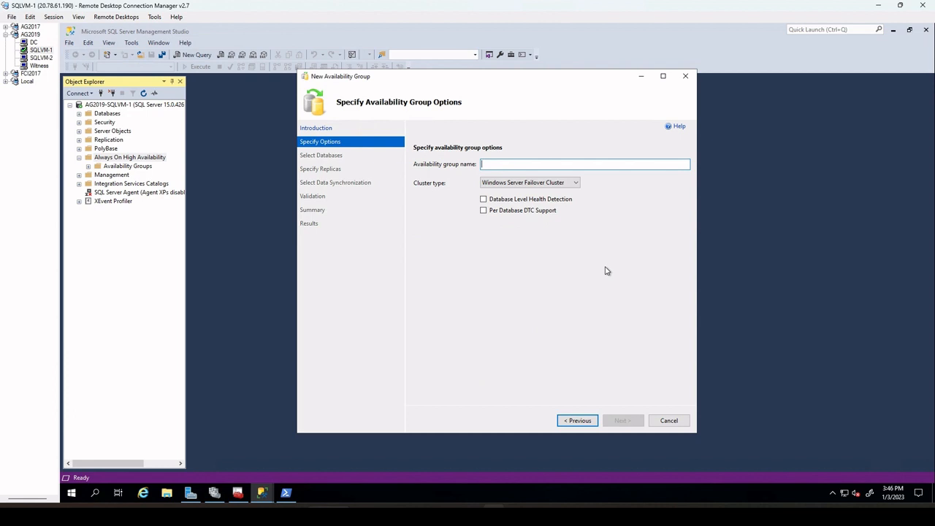
Name the availability group AG2019newGroup and include AGDatabase in it, continuing to the replica settings
{"action": "type", "text": "AG"}
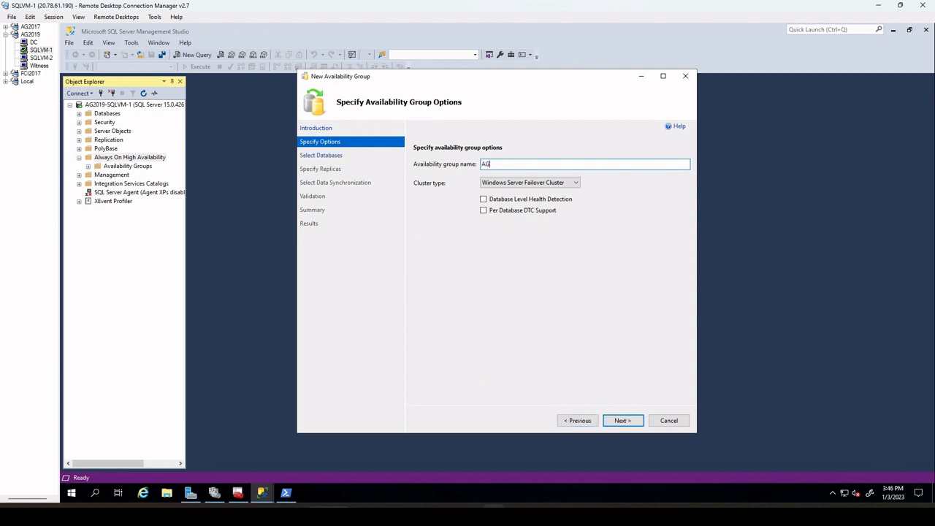
{"action": "type", "text": "2019newGroup"}
{"action": "left_click", "coordinate": [621, 418]}
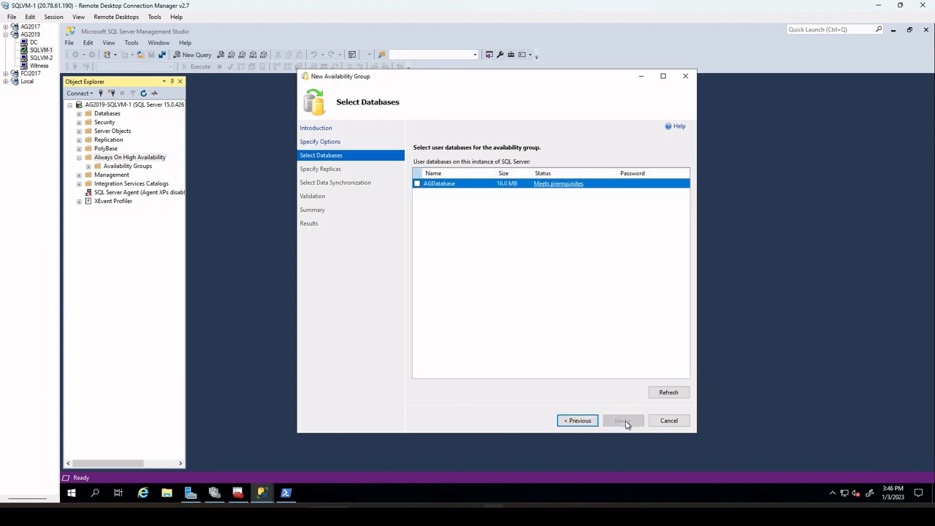
{"action": "left_click", "coordinate": [417, 183]}
{"action": "left_click", "coordinate": [618, 423]}
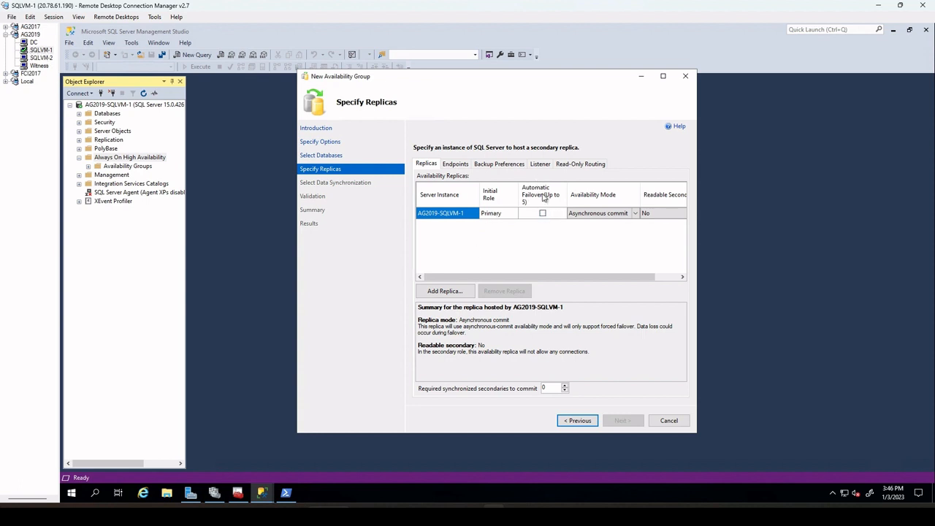
Add AG2019-SQLVM-2 as a secondary replica using Windows Authentication and enable automatic failover for both replicas
{"action": "left_click", "coordinate": [542, 213]}
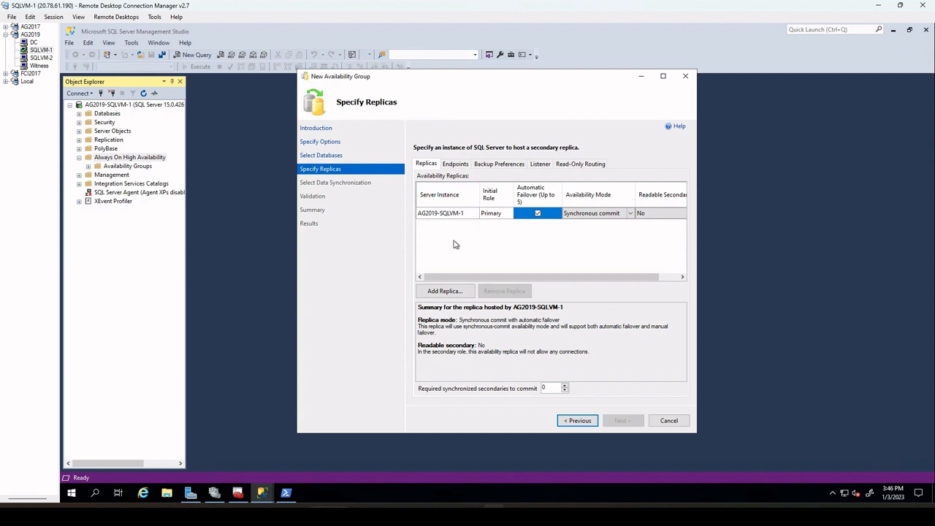
{"action": "left_click", "coordinate": [443, 292]}
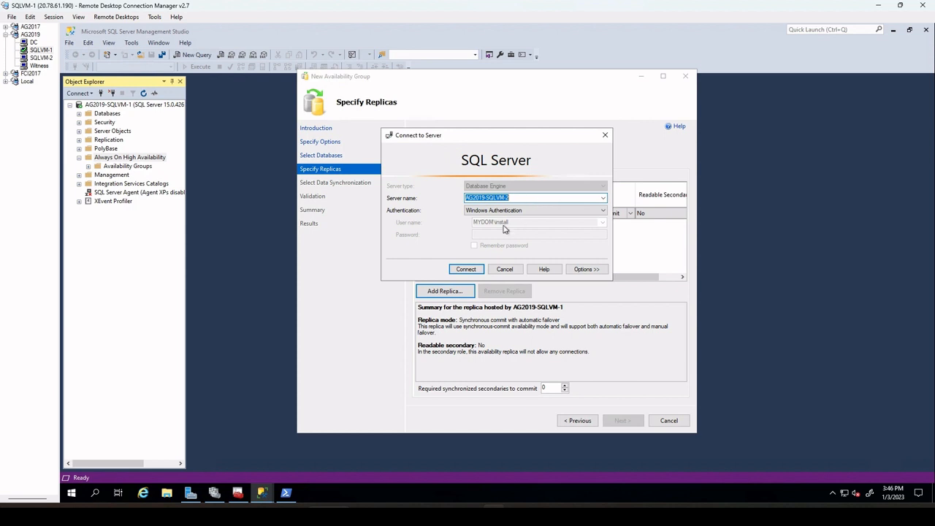
{"action": "left_click", "coordinate": [464, 270]}
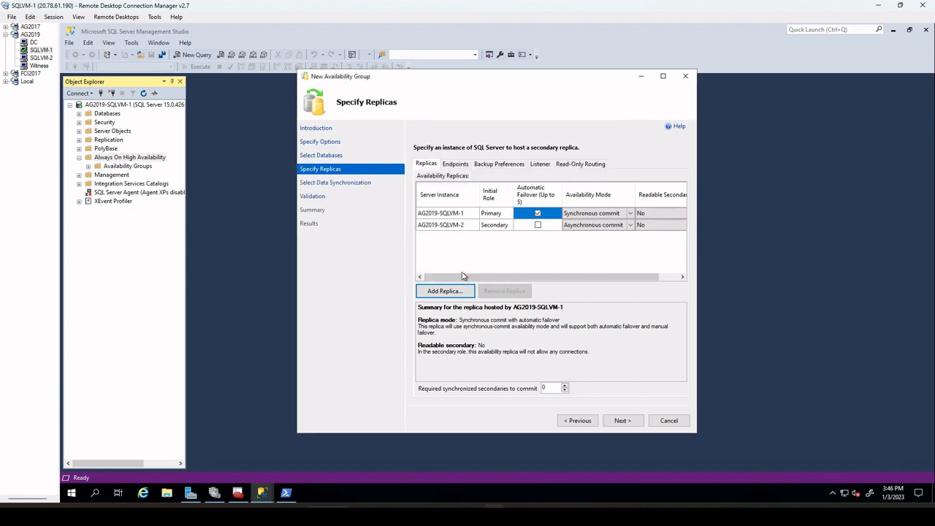
{"action": "left_click", "coordinate": [537, 227]}
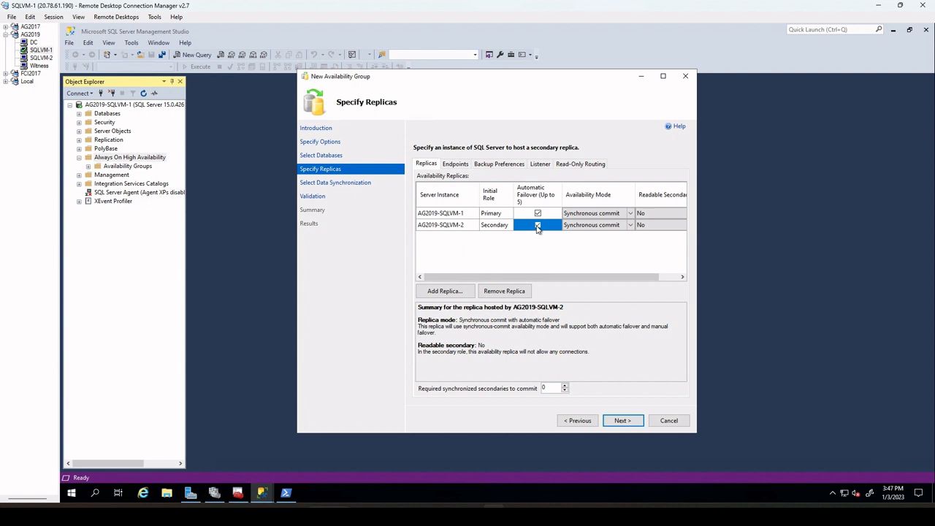
Review the replicas' endpoint values, backup preferences, listener options and read-only routing settings
{"action": "left_click", "coordinate": [455, 165]}
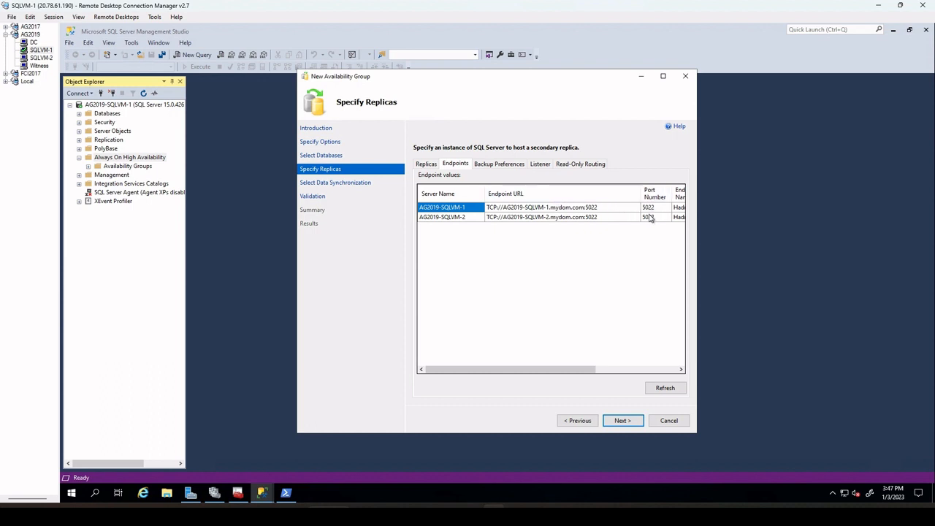
{"action": "left_click_drag", "start_coordinate": [577, 371], "coordinate": [658, 370]}
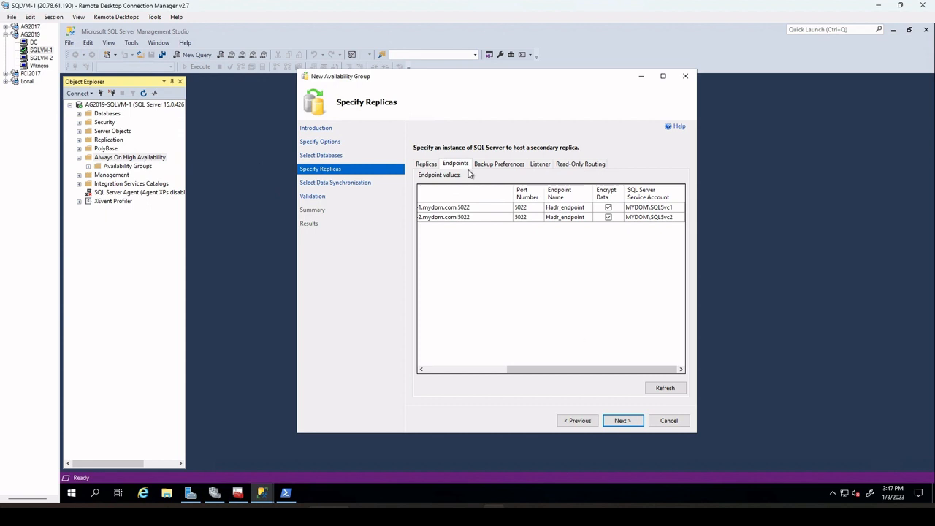
{"action": "left_click", "coordinate": [491, 165]}
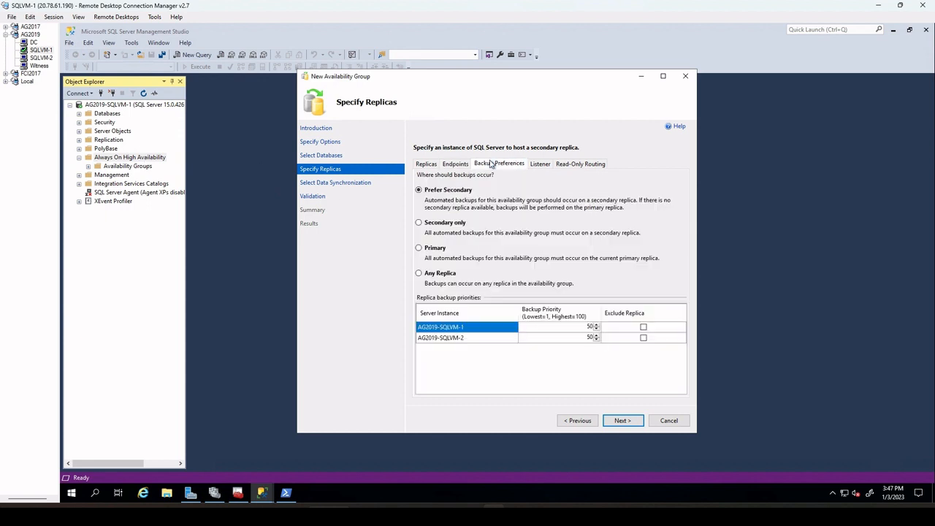
{"action": "left_click", "coordinate": [538, 166]}
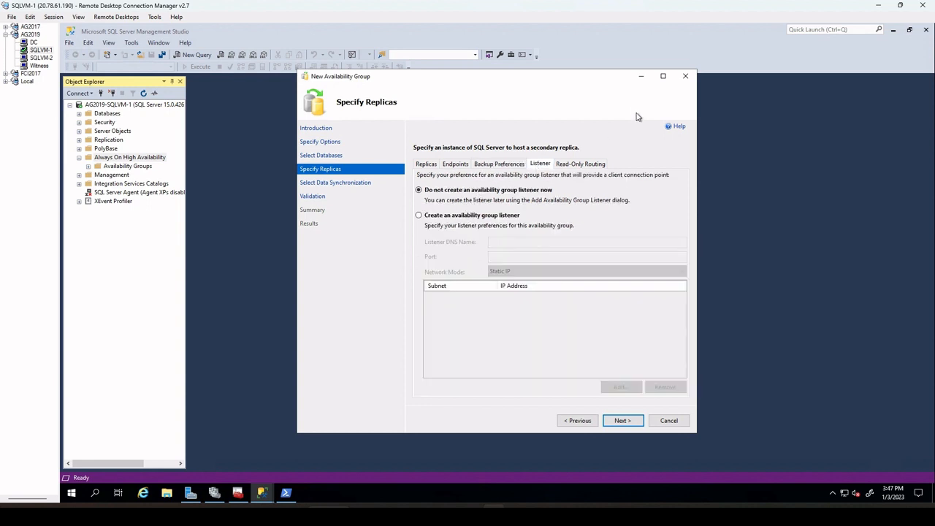
{"action": "left_click", "coordinate": [580, 165]}
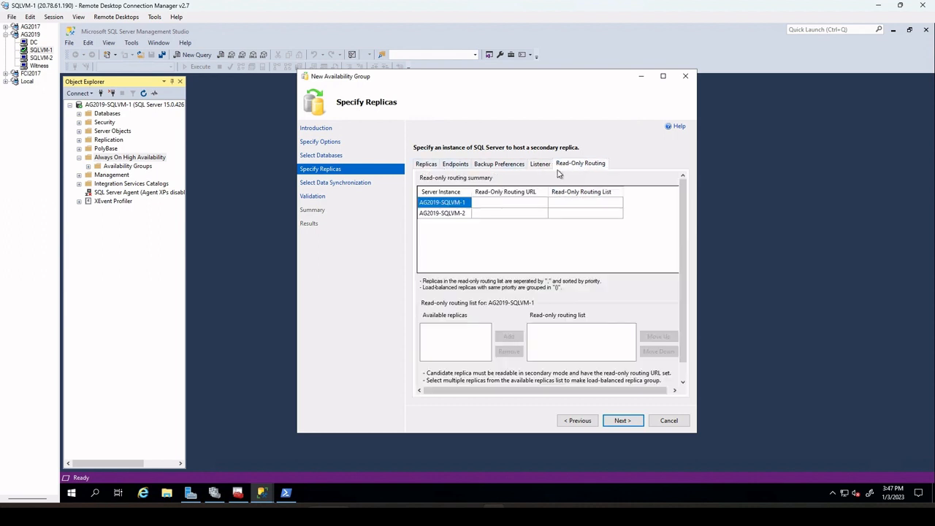
Recheck the endpoint values and the availability replicas, and continue to the initial data synchronization settings
{"action": "left_click", "coordinate": [459, 167]}
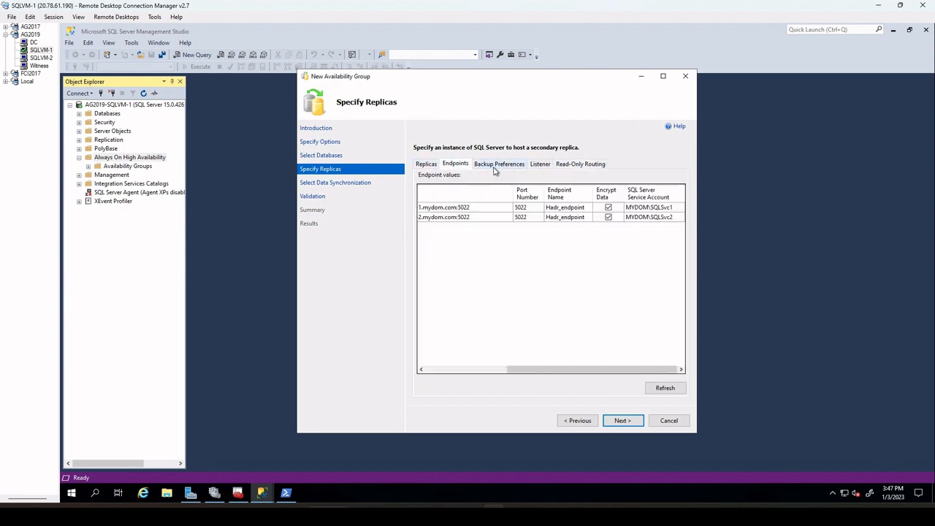
{"action": "left_click", "coordinate": [425, 165]}
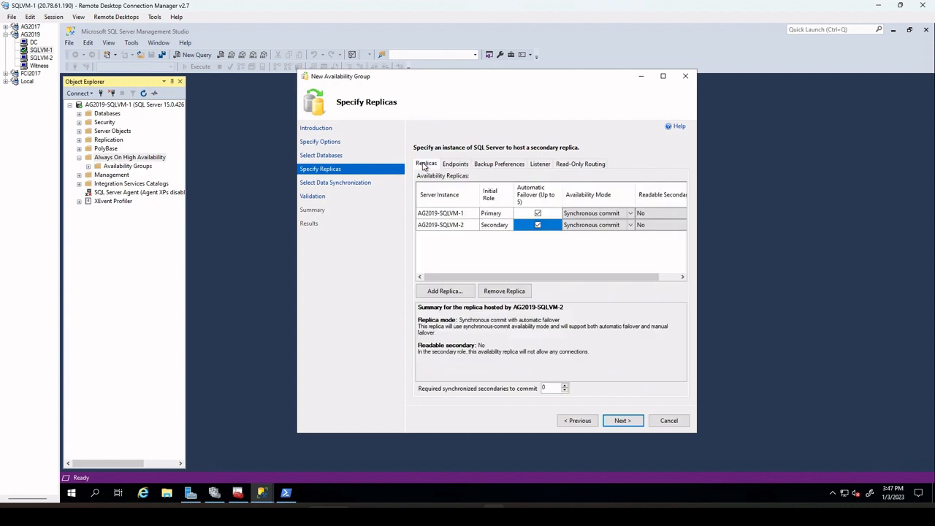
{"action": "left_click", "coordinate": [622, 424]}
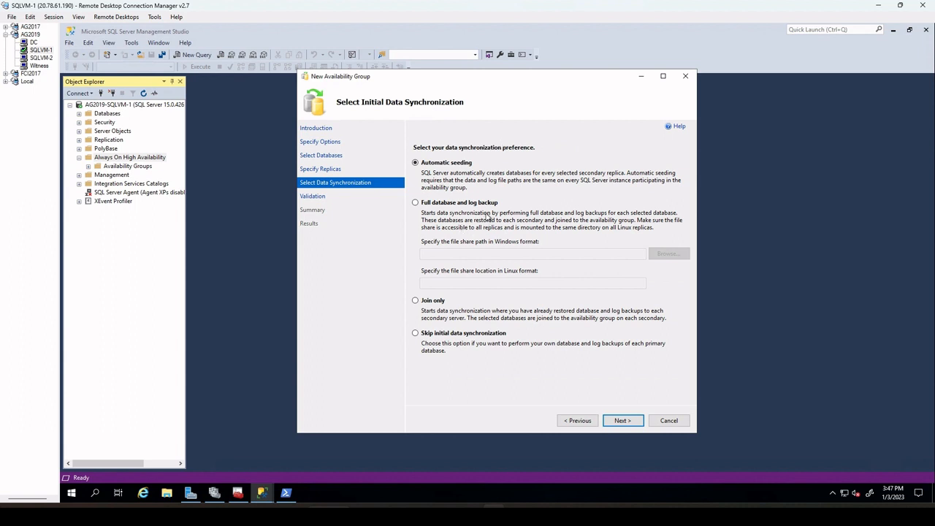
Choose full database and log backup for initial synchronization with \\AG2019-SQLVM-1\BackupShare as the file share, and proceed to validation
{"action": "left_click", "coordinate": [416, 203]}
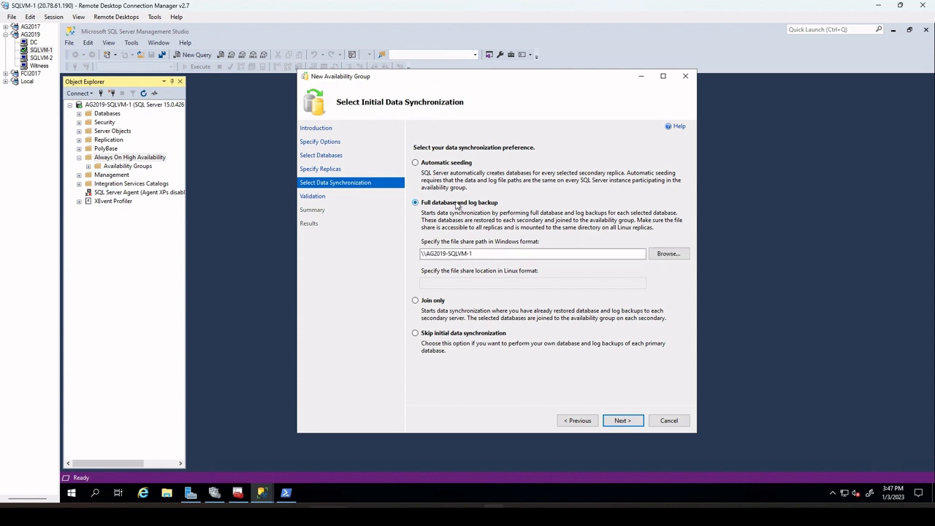
{"action": "left_click", "coordinate": [675, 253]}
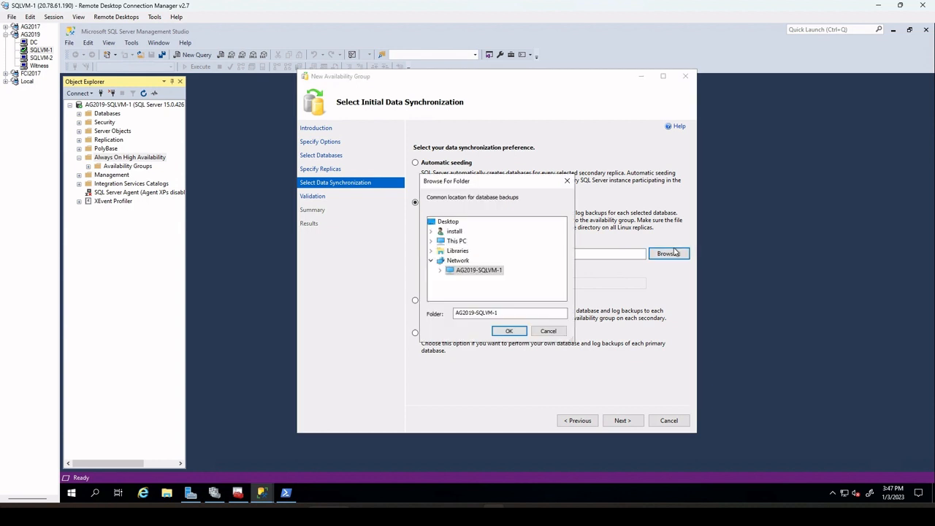
{"action": "left_click", "coordinate": [442, 273]}
{"action": "left_click", "coordinate": [481, 283]}
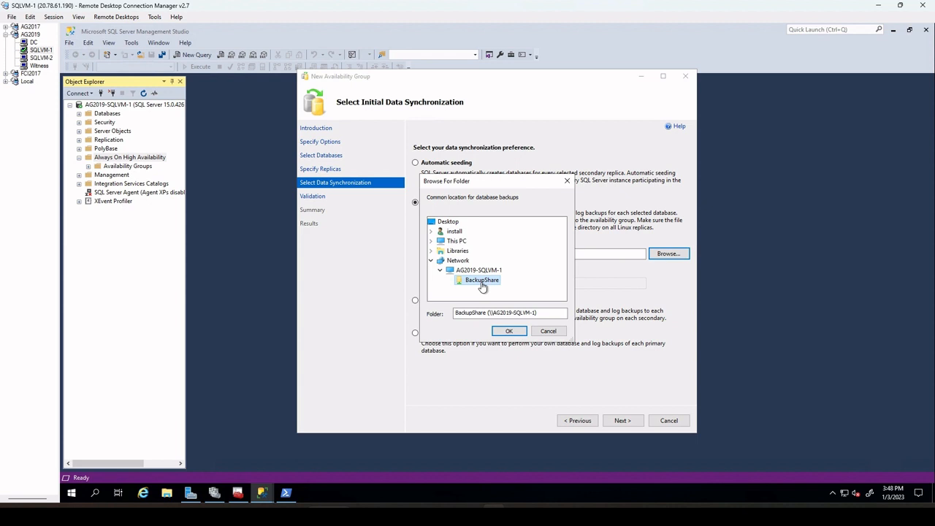
{"action": "left_click", "coordinate": [509, 332]}
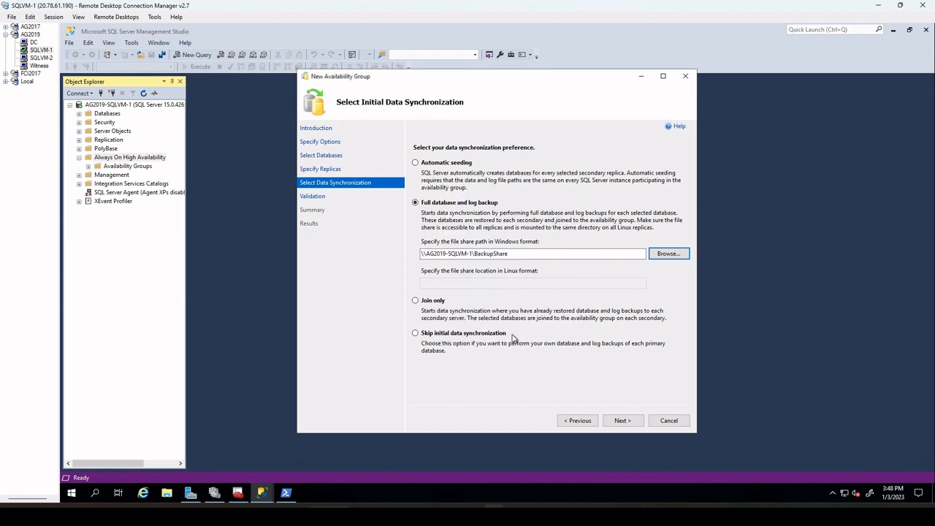
{"action": "left_click", "coordinate": [622, 423]}
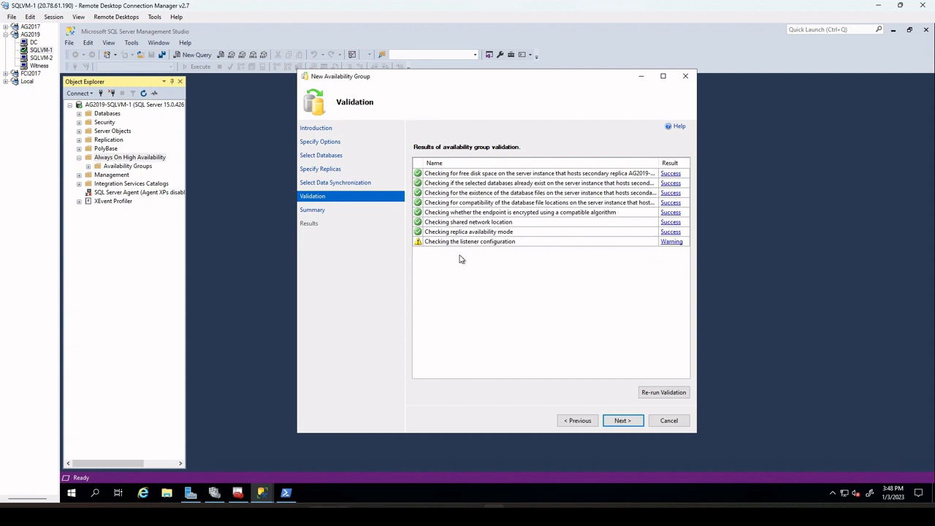
Continue past validation, create the availability group from the summary, and close the wizard
{"action": "left_click", "coordinate": [620, 421]}
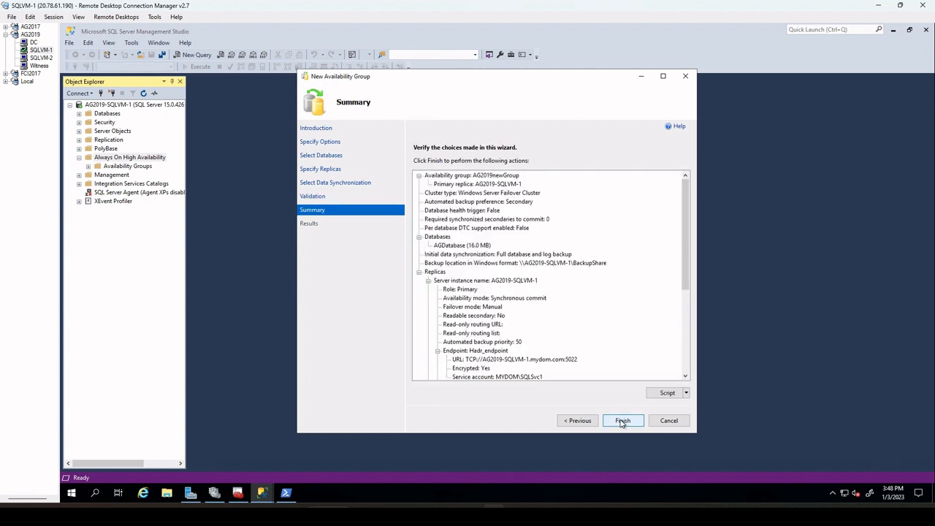
{"action": "left_click", "coordinate": [621, 422]}
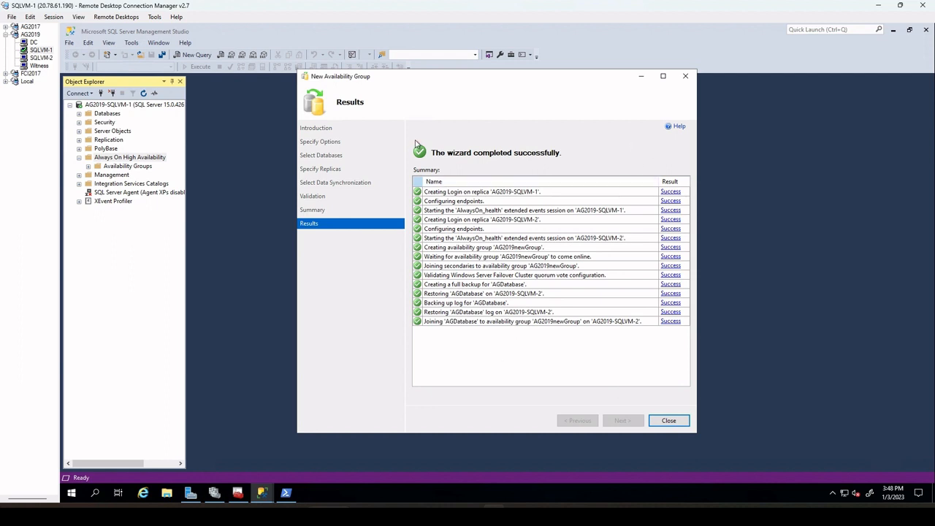
{"action": "left_click", "coordinate": [677, 423]}
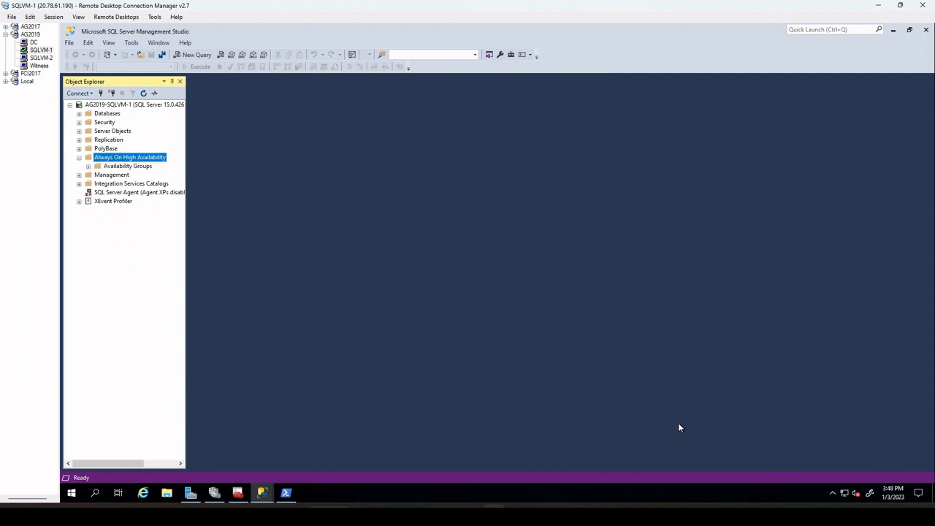
Refresh the AG2019-SQLVM-1 server tree and expand Availability Groups, widening Object Explorer to show the full names
{"action": "right_click", "coordinate": [102, 106]}
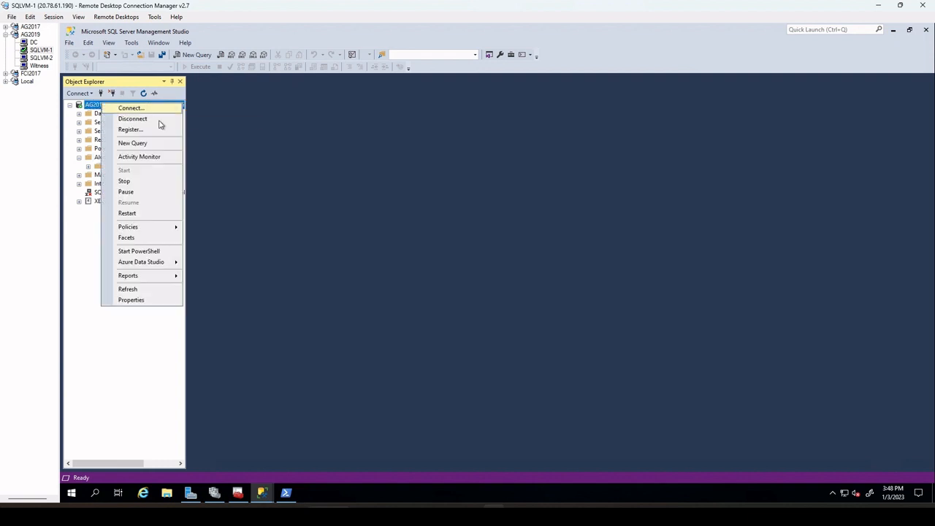
{"action": "left_click", "coordinate": [150, 290]}
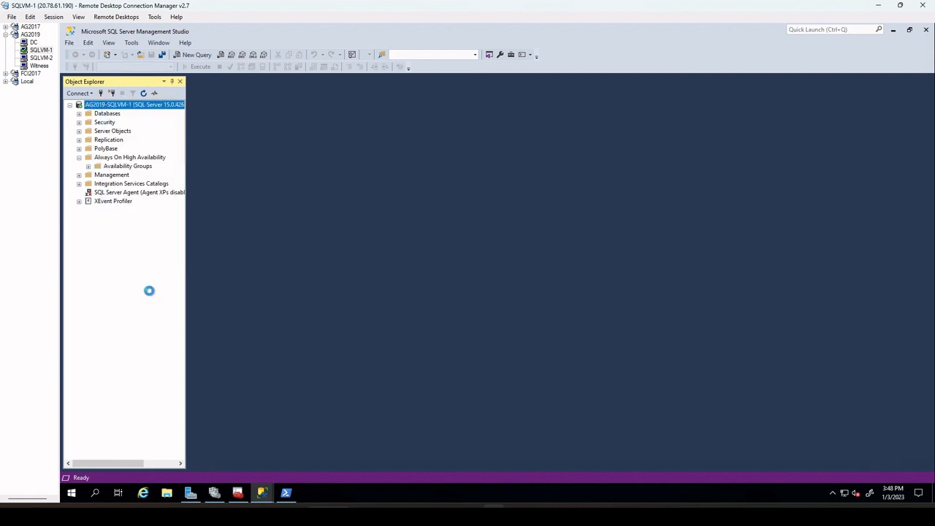
{"action": "left_click", "coordinate": [115, 158]}
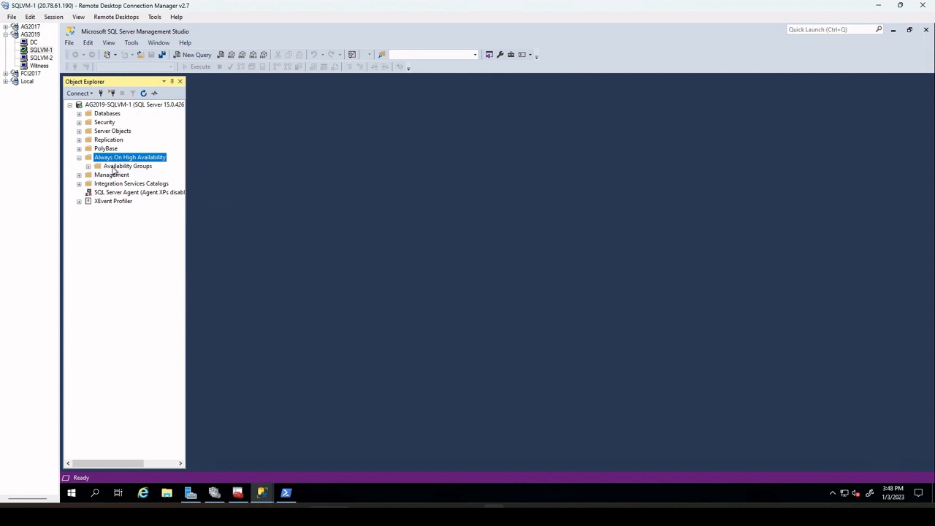
{"action": "double_click", "coordinate": [118, 166]}
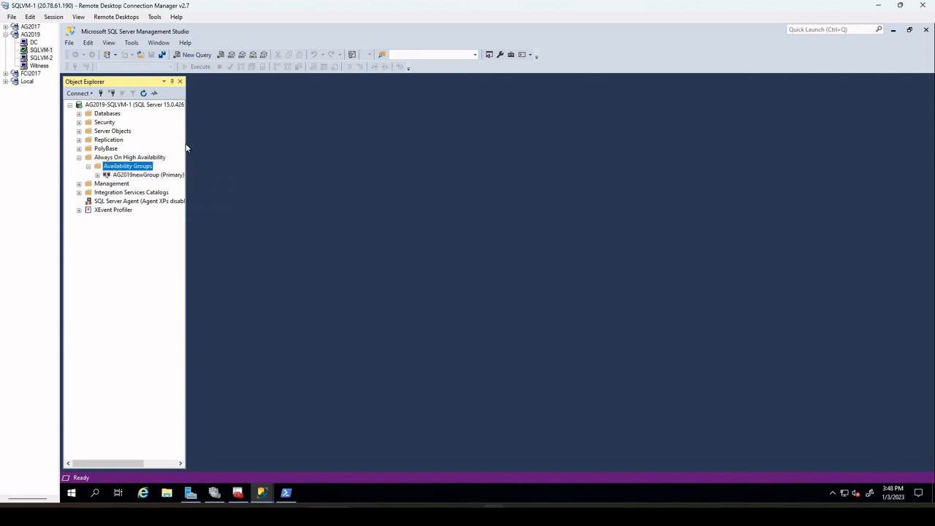
{"action": "left_click_drag", "start_coordinate": [186, 147], "coordinate": [295, 154]}
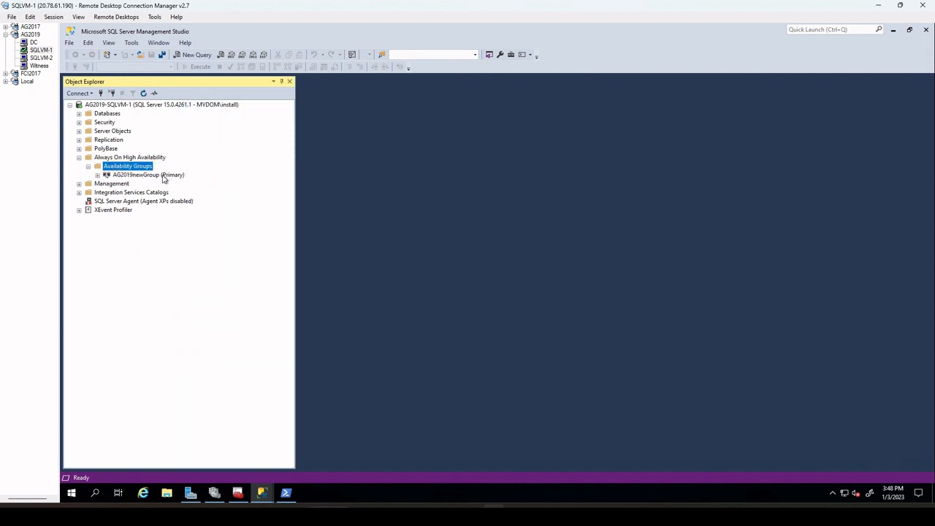
Inspect the availability replicas, availability databases and group listeners under AG2019newGroup on AG2019-SQLVM-1
{"action": "left_click", "coordinate": [113, 175]}
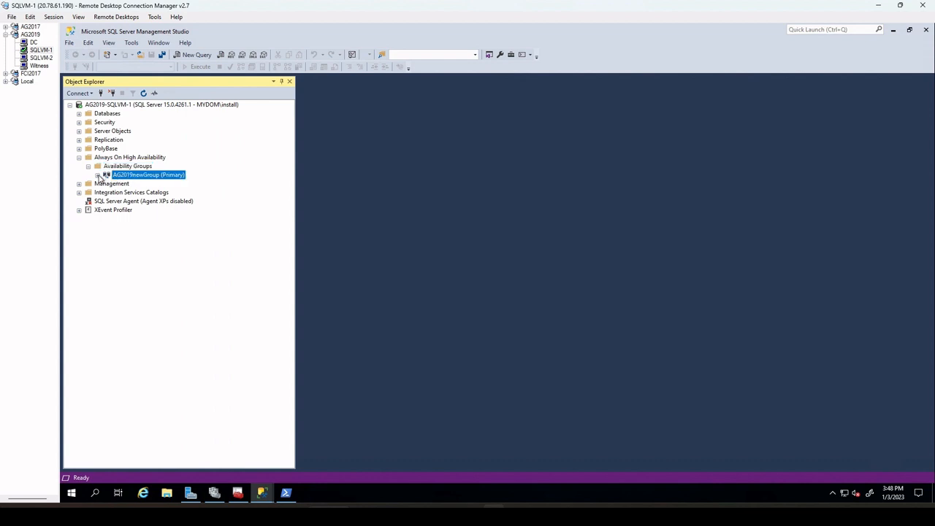
{"action": "left_click", "coordinate": [98, 175]}
{"action": "double_click", "coordinate": [137, 183]}
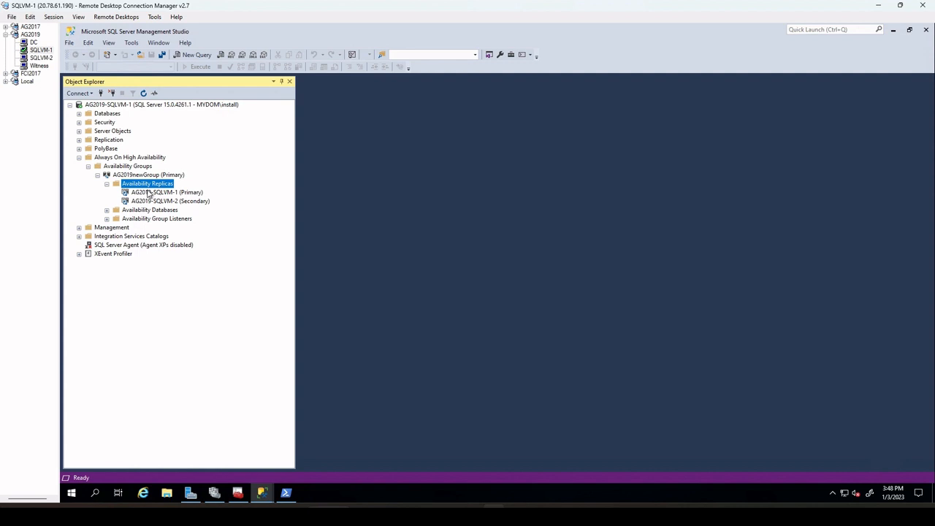
{"action": "left_click", "coordinate": [148, 192]}
{"action": "left_click", "coordinate": [150, 202]}
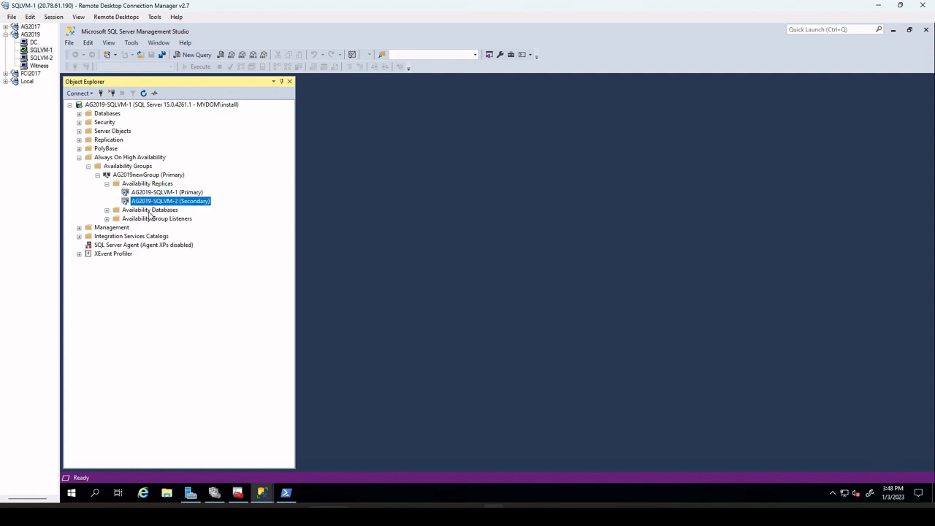
{"action": "double_click", "coordinate": [149, 211]}
{"action": "left_click", "coordinate": [146, 220]}
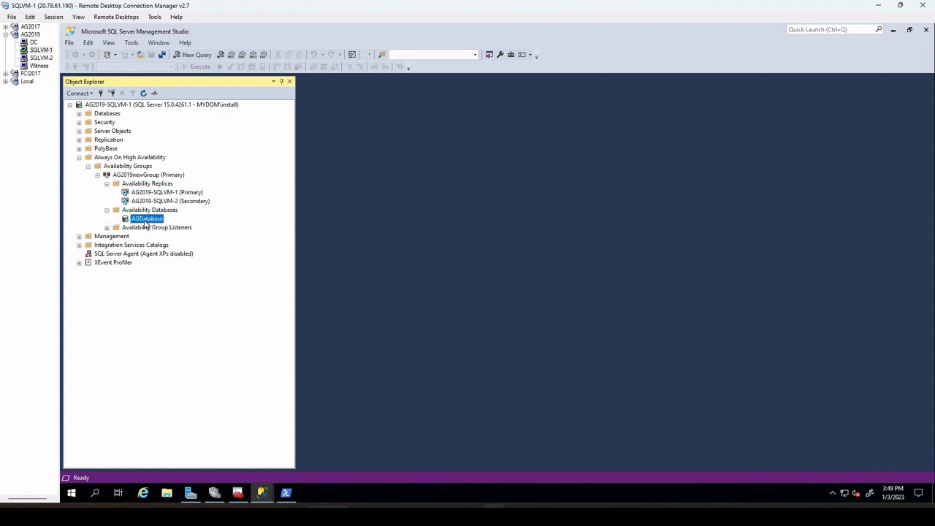
{"action": "left_click", "coordinate": [146, 229]}
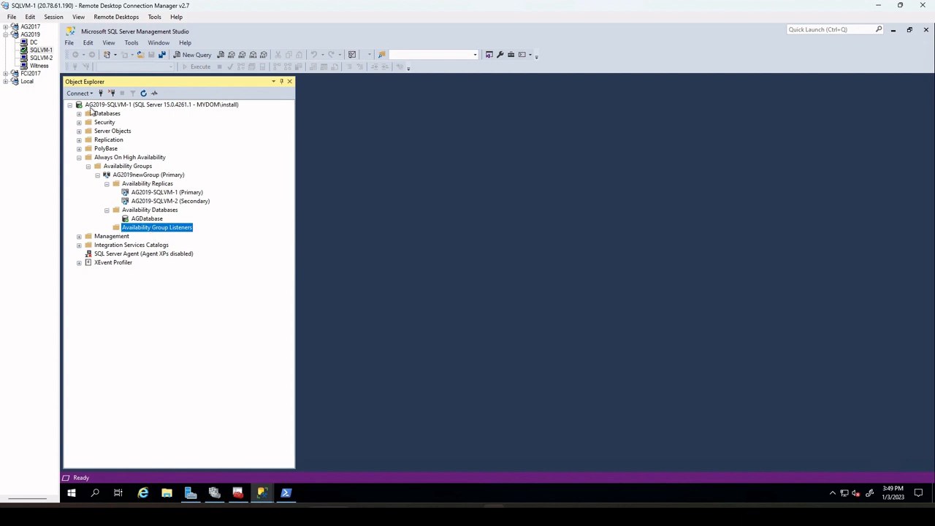
Switch to Management Studio on SQLVM-2 and dismiss its open server connection dialog
{"action": "left_click", "coordinate": [43, 59]}
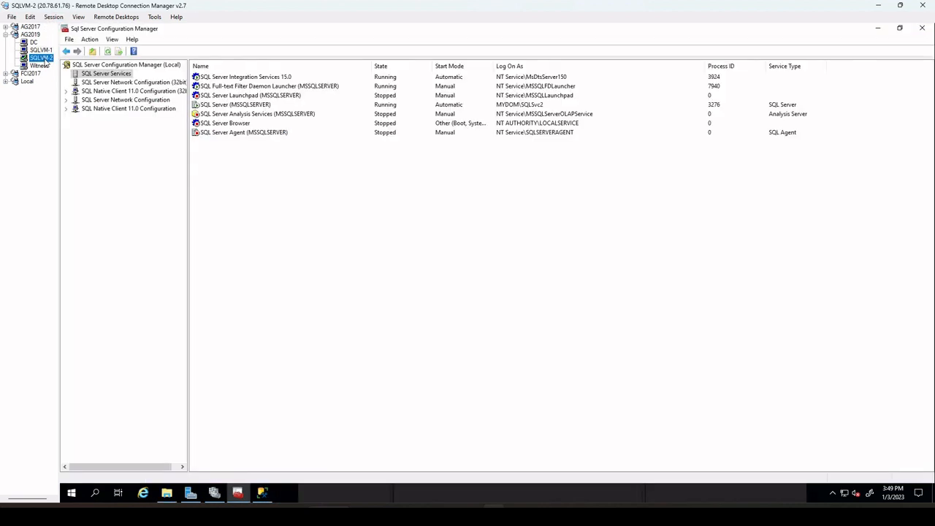
{"action": "left_click", "coordinate": [262, 492]}
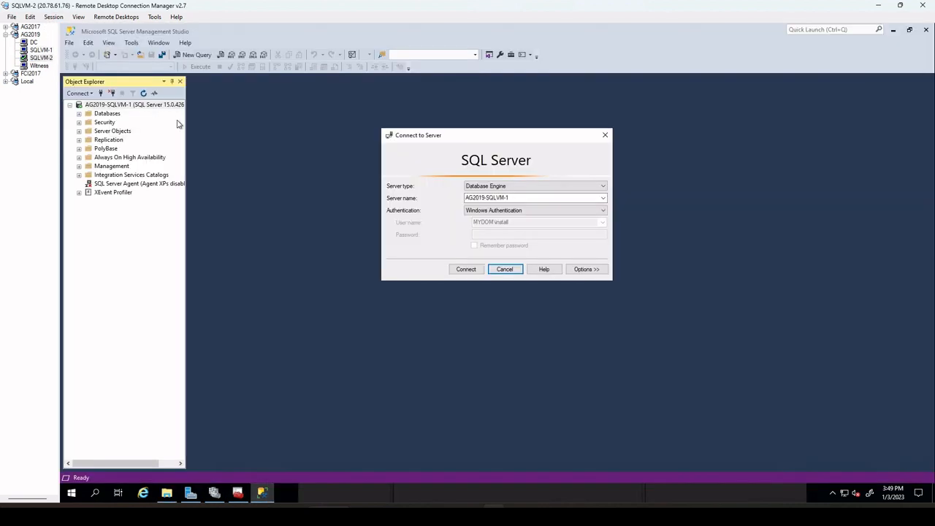
{"action": "left_click", "coordinate": [604, 135]}
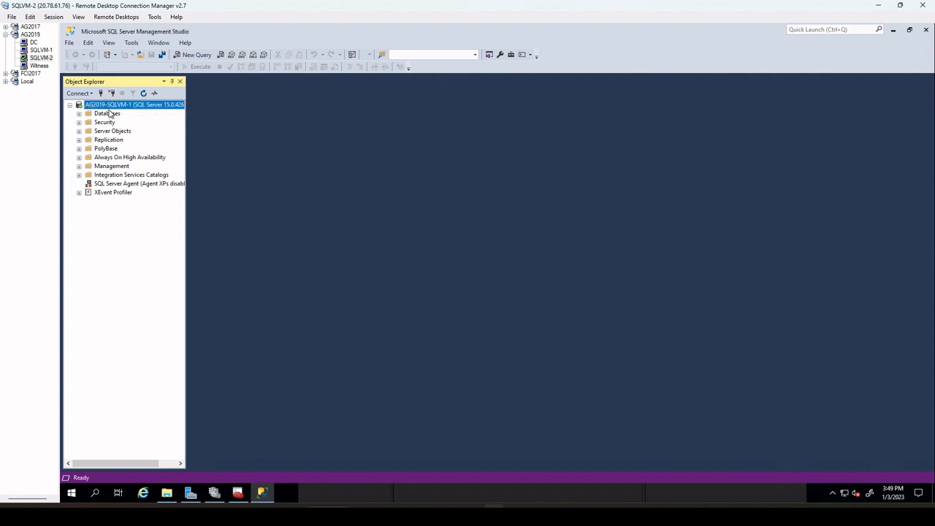
Refresh the connected AG2019-SQLVM-1 server and expand AG2019newGroup under Always On High Availability, widening Object Explorer for readability
{"action": "right_click", "coordinate": [103, 108]}
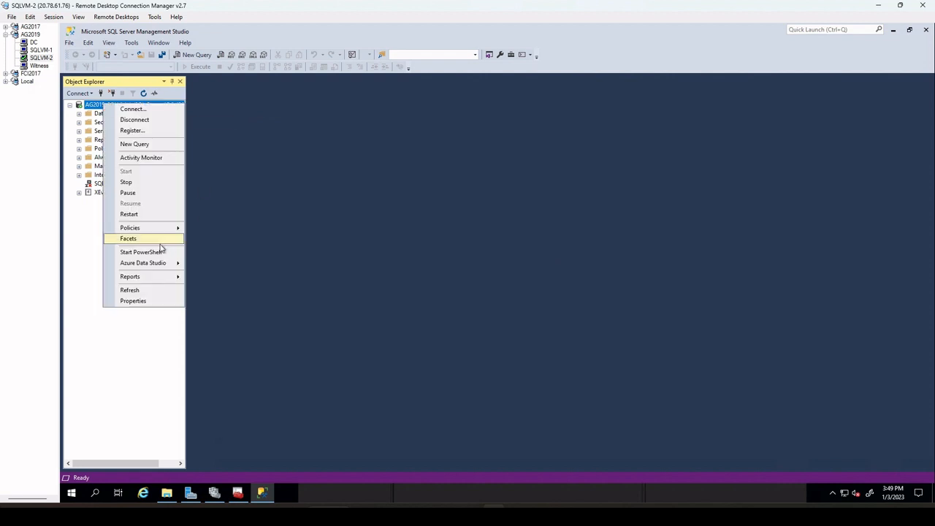
{"action": "left_click", "coordinate": [152, 291]}
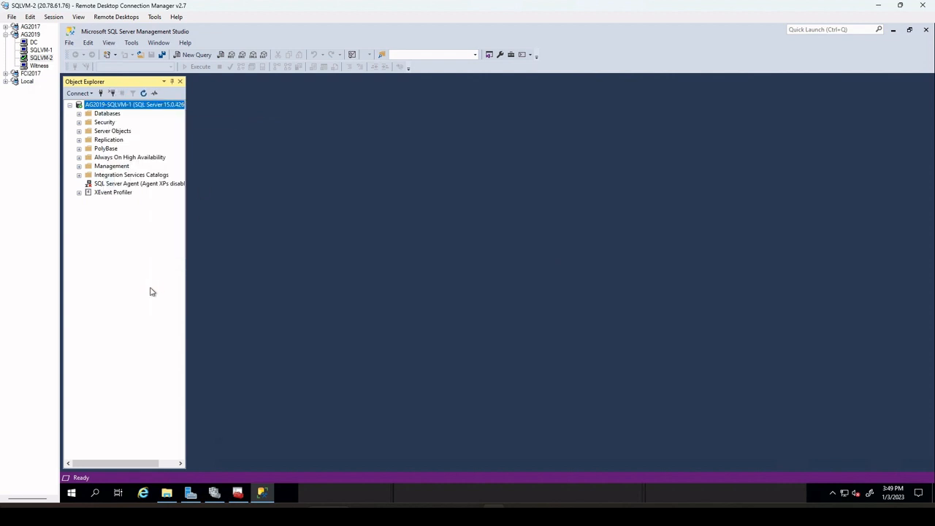
{"action": "double_click", "coordinate": [121, 158]}
{"action": "double_click", "coordinate": [130, 167]}
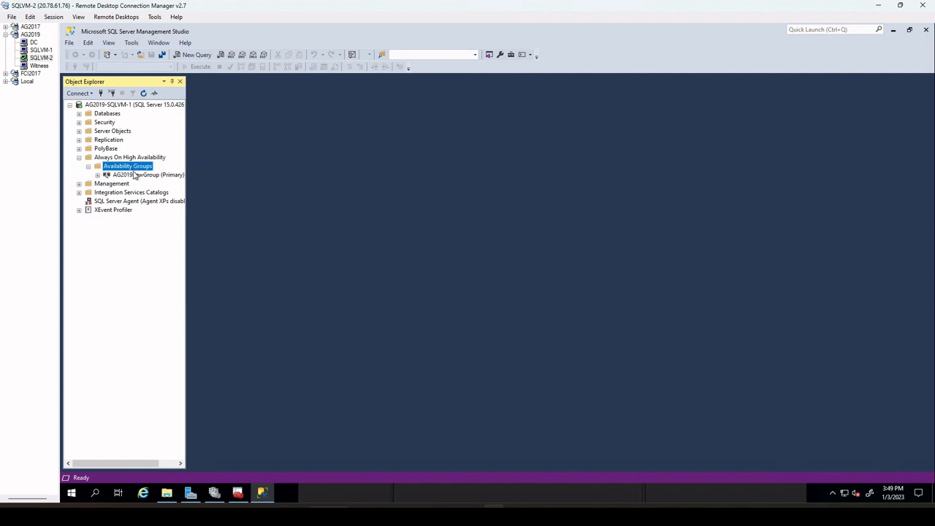
{"action": "double_click", "coordinate": [106, 175]}
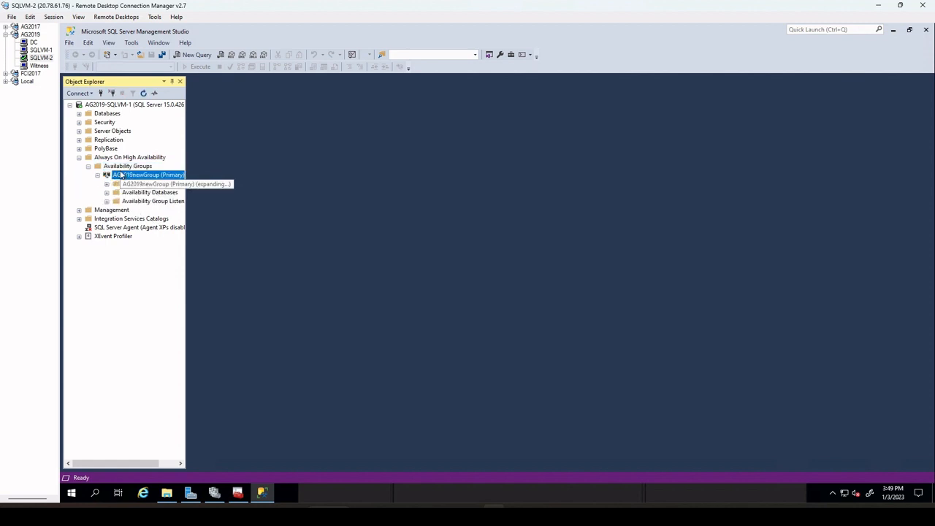
{"action": "left_click_drag", "start_coordinate": [187, 189], "coordinate": [247, 185]}
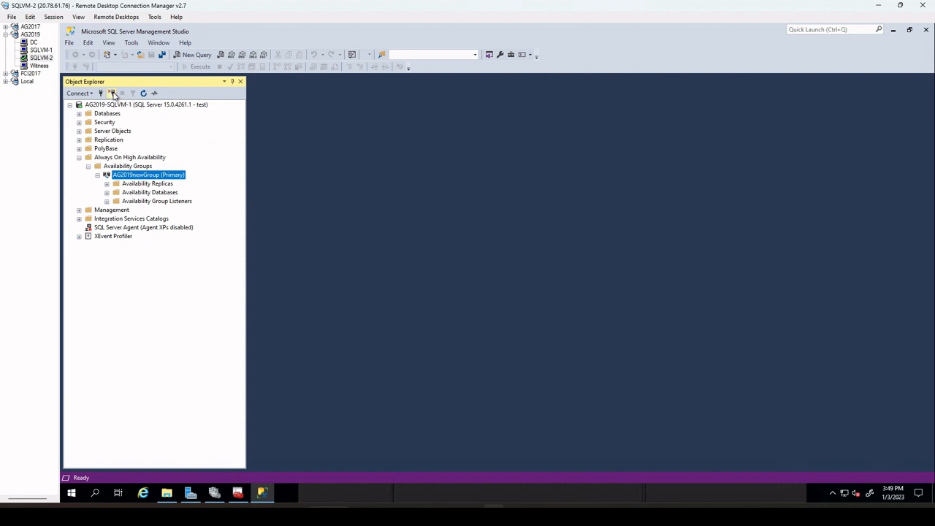
Disconnect from AG2019-SQLVM-1 and connect to the AG2019-SQLVM-2 database engine using Windows Authentication
{"action": "left_click", "coordinate": [113, 93]}
{"action": "left_click", "coordinate": [100, 93]}
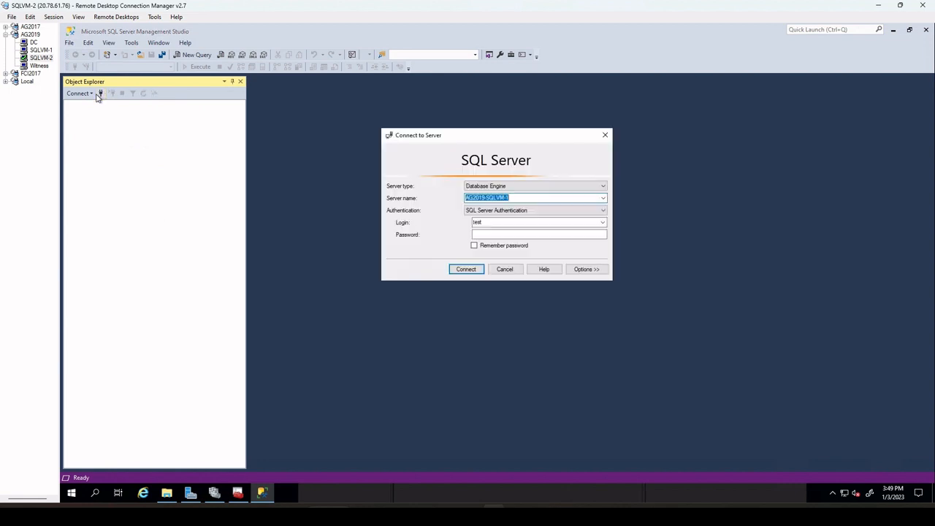
{"action": "left_click", "coordinate": [519, 198]}
{"action": "left_click", "coordinate": [516, 212]}
{"action": "left_click", "coordinate": [519, 218]}
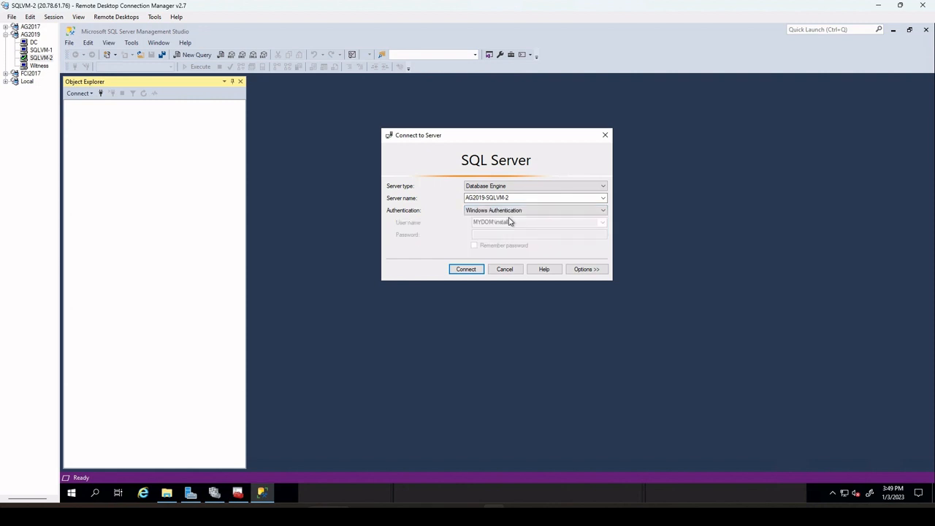
{"action": "left_click", "coordinate": [465, 268]}
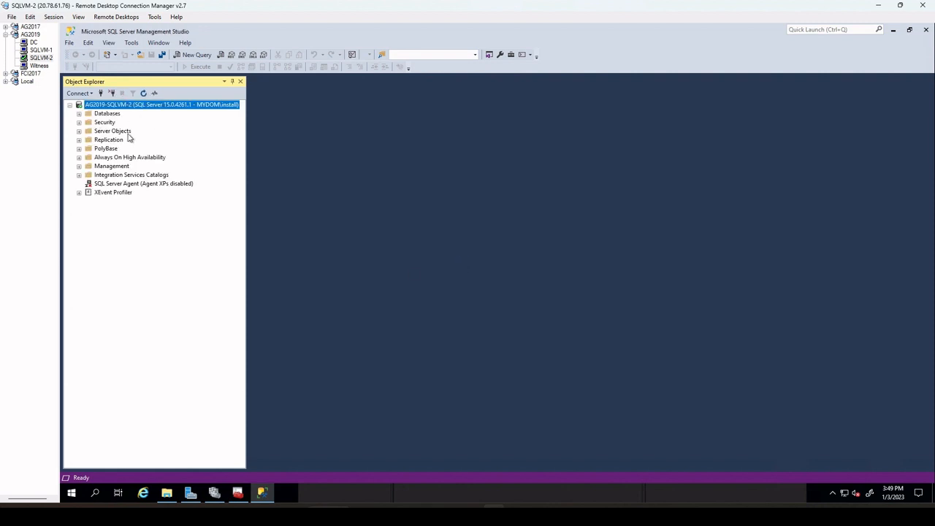
Inspect AG2019newGroup's availability replicas on AG2019-SQLVM-2 by expanding Always On High Availability down to the replica list
{"action": "double_click", "coordinate": [114, 160]}
{"action": "double_click", "coordinate": [127, 167]}
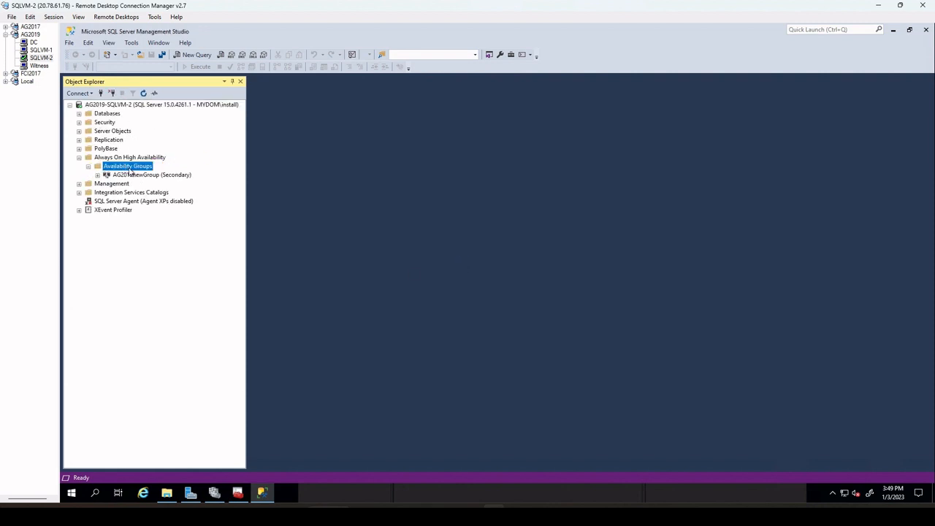
{"action": "left_click", "coordinate": [134, 176]}
{"action": "double_click", "coordinate": [134, 176]}
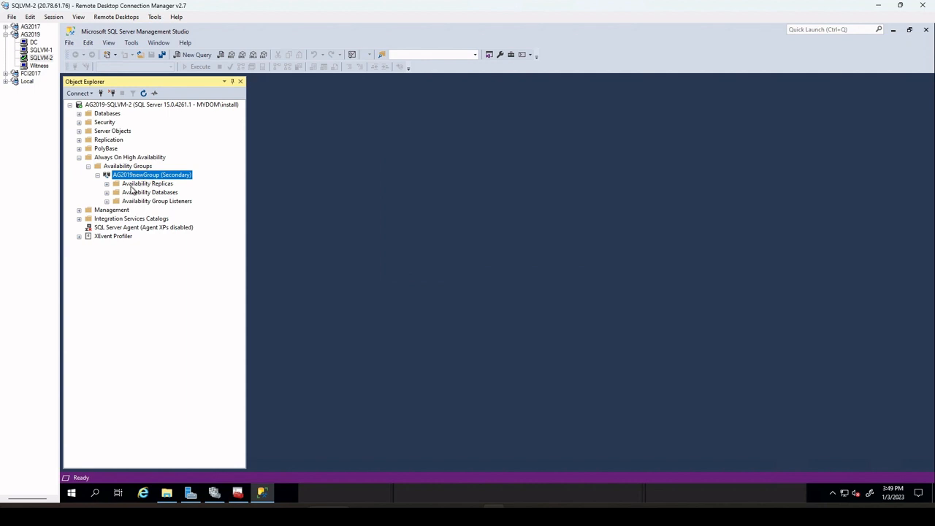
{"action": "double_click", "coordinate": [132, 184]}
{"action": "double_click", "coordinate": [149, 210]}
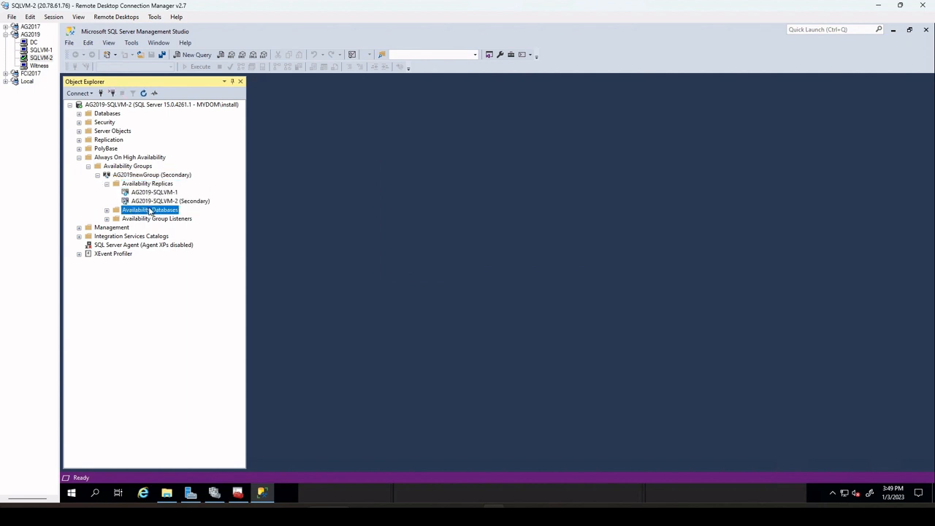
Switch to SQLVM-1 and show the AG2019newGroup dashboard, widening the replica Name and Availability Mode columns for readability
{"action": "left_click", "coordinate": [41, 49]}
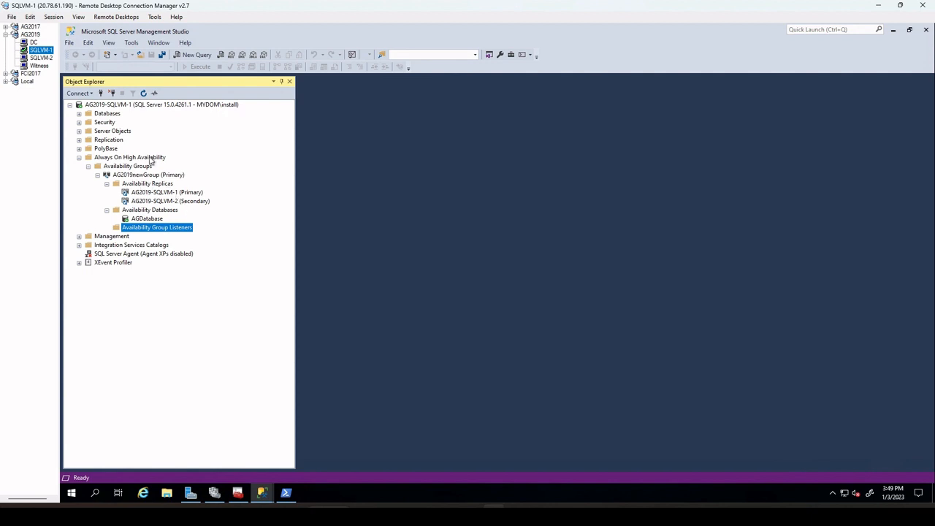
{"action": "right_click", "coordinate": [141, 177]}
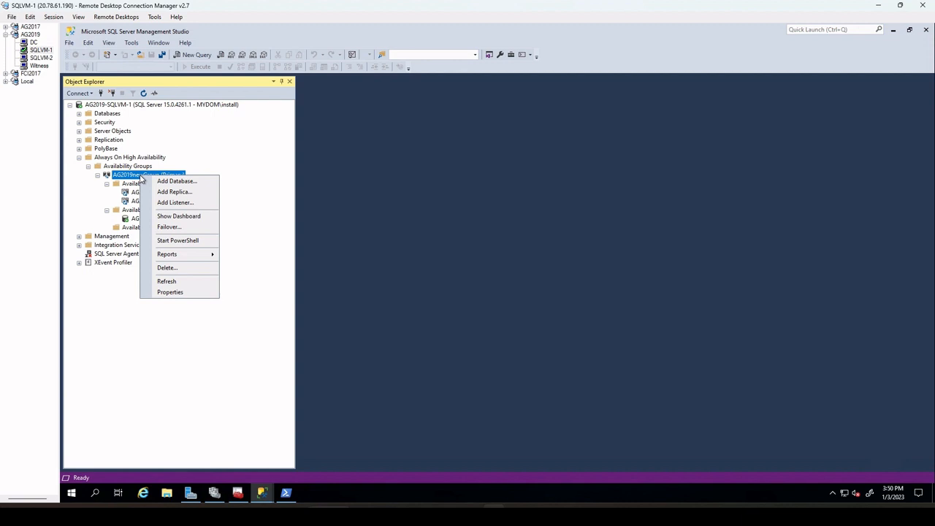
{"action": "left_click", "coordinate": [182, 218]}
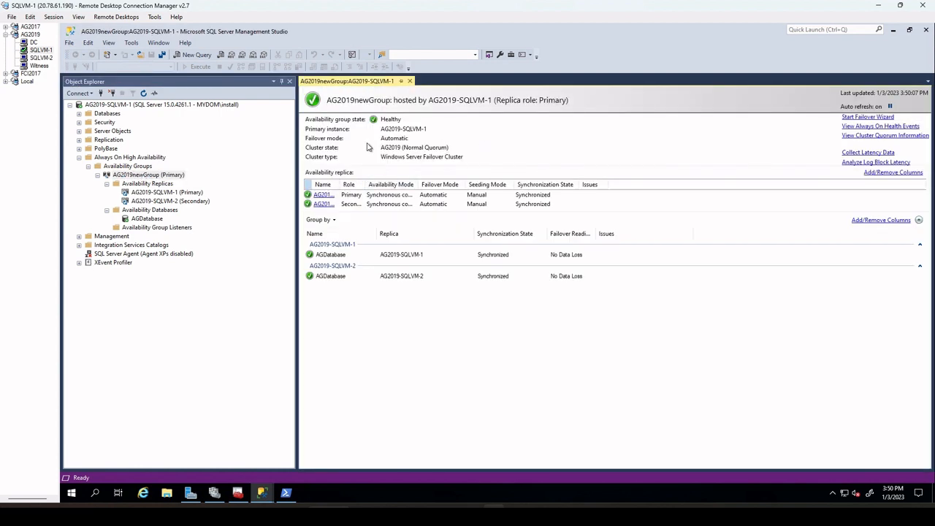
{"action": "left_click_drag", "start_coordinate": [344, 185], "coordinate": [419, 185]}
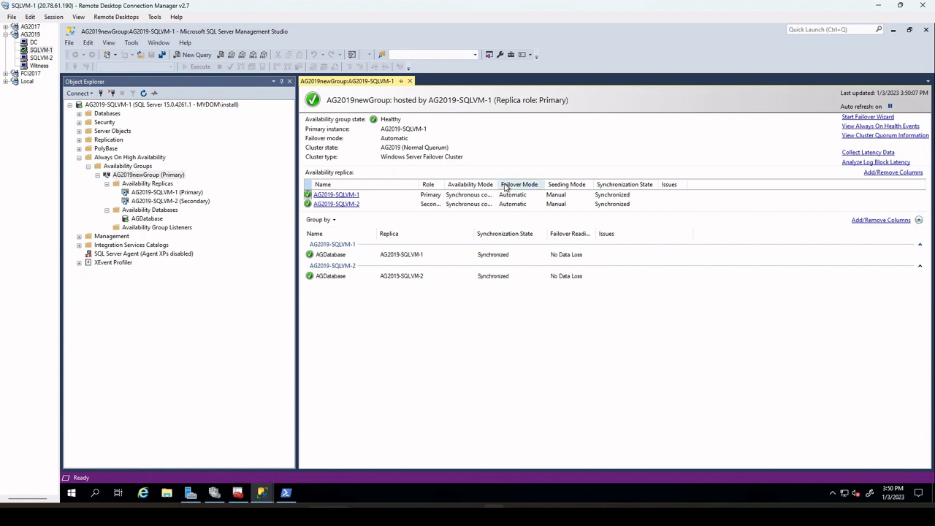
{"action": "left_click_drag", "start_coordinate": [497, 184], "coordinate": [571, 183]}
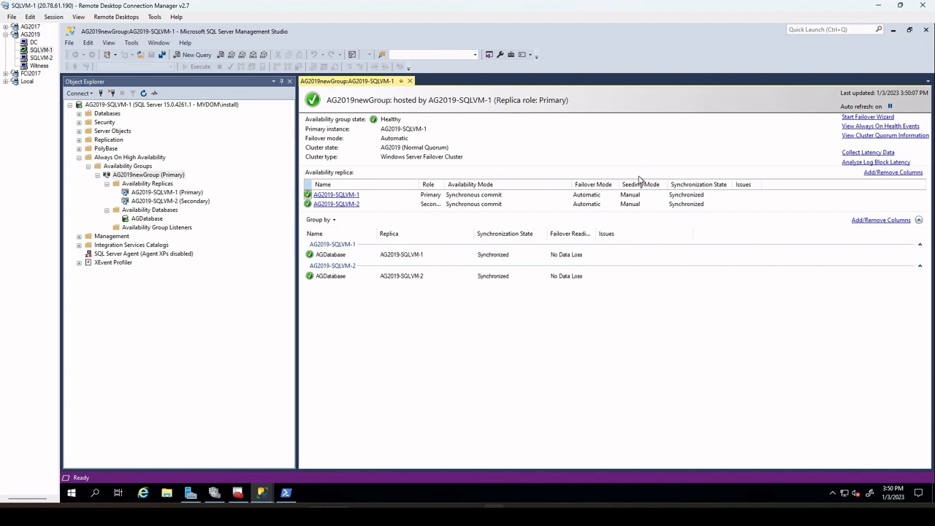
Fail over AG2019newGroup to AG2019-SQLVM-2 as the new primary replica with the Failover Wizard, connecting to that replica
{"action": "left_click", "coordinate": [863, 118]}
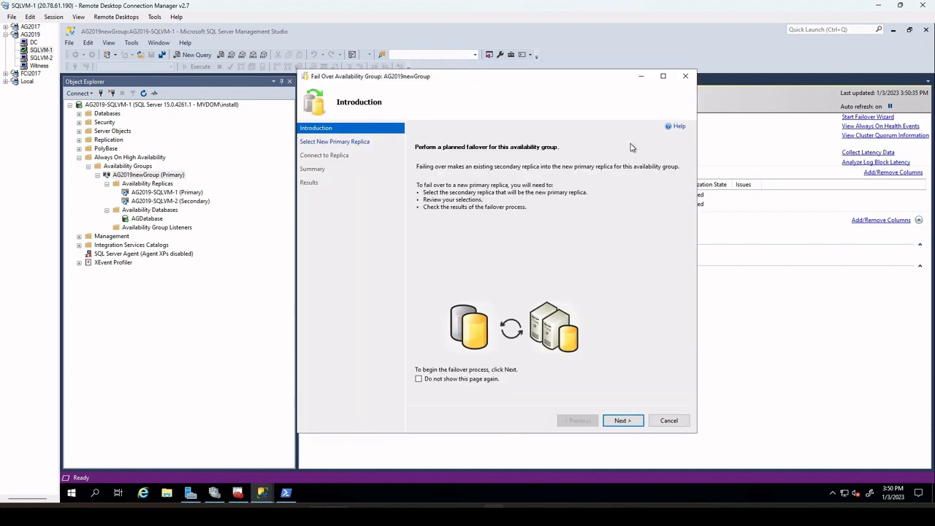
{"action": "left_click", "coordinate": [622, 421]}
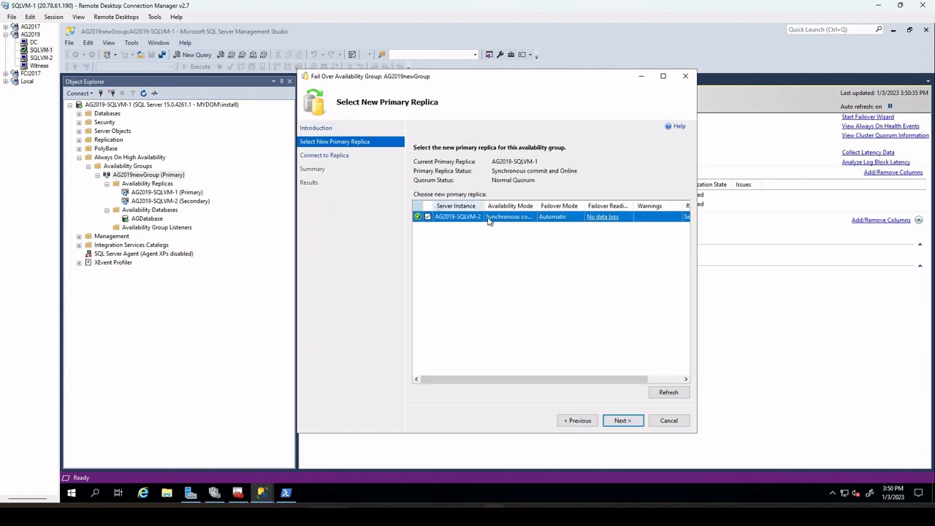
{"action": "left_click", "coordinate": [623, 421]}
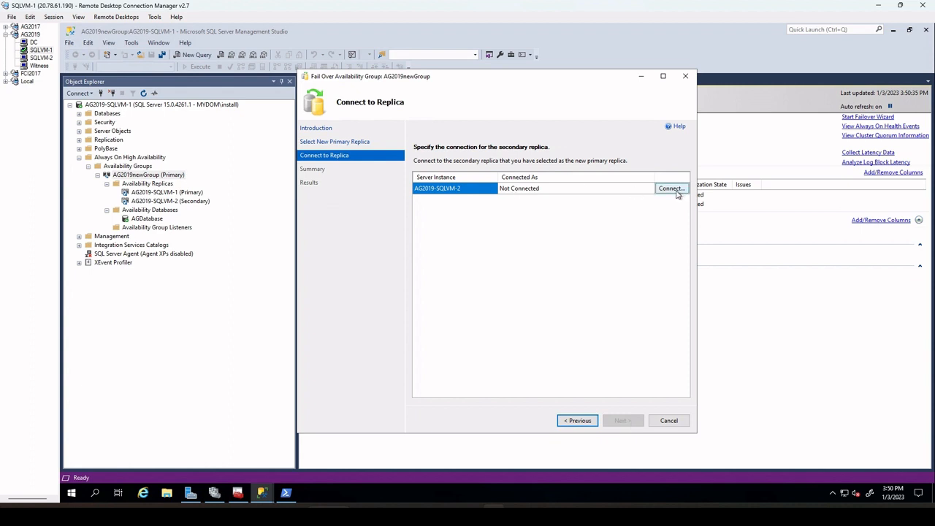
{"action": "left_click", "coordinate": [671, 189]}
{"action": "left_click", "coordinate": [467, 271]}
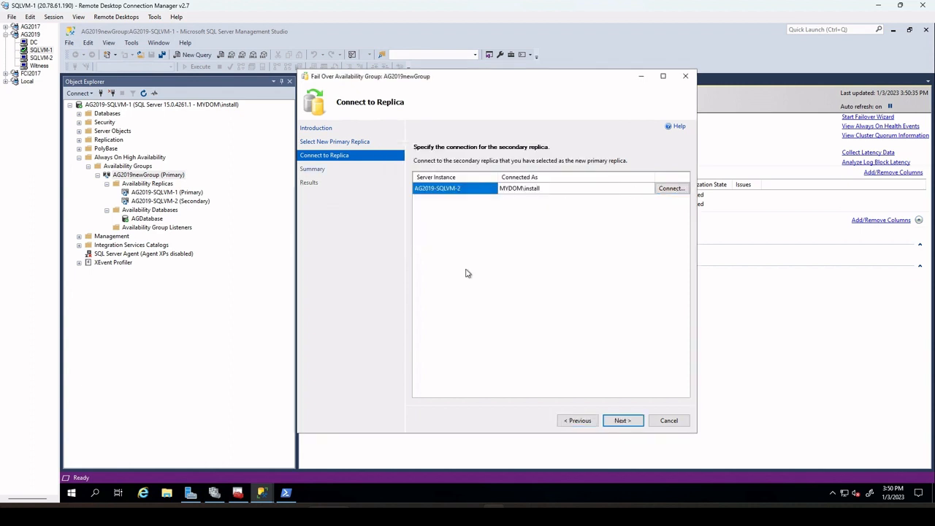
{"action": "left_click", "coordinate": [626, 422]}
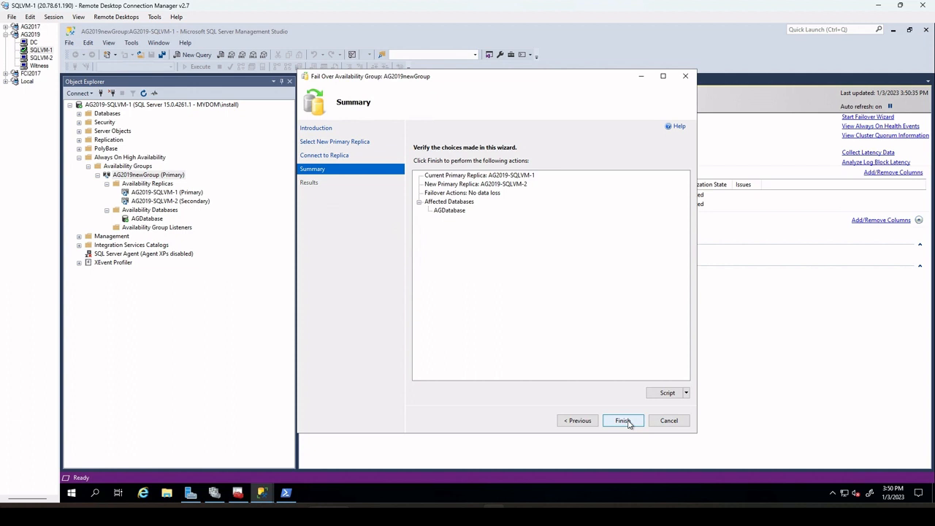
{"action": "left_click", "coordinate": [623, 422]}
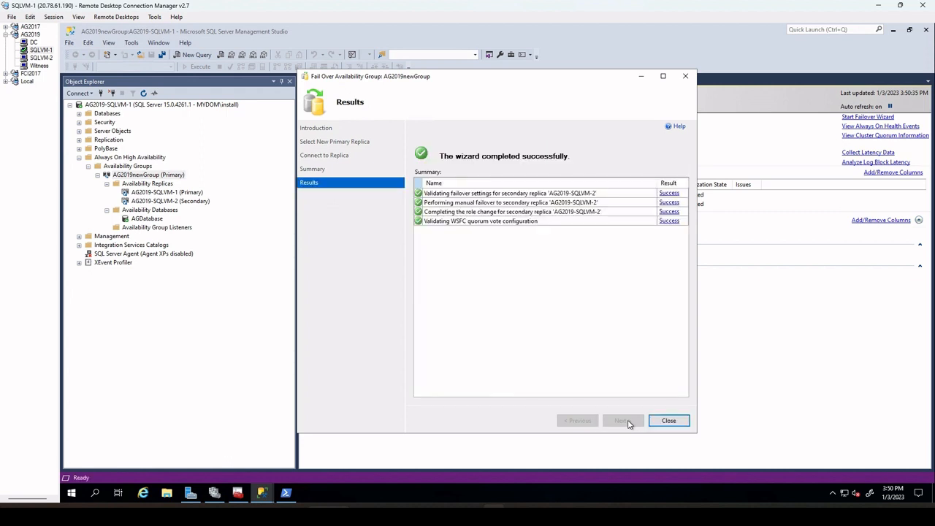
{"action": "left_click", "coordinate": [669, 421]}
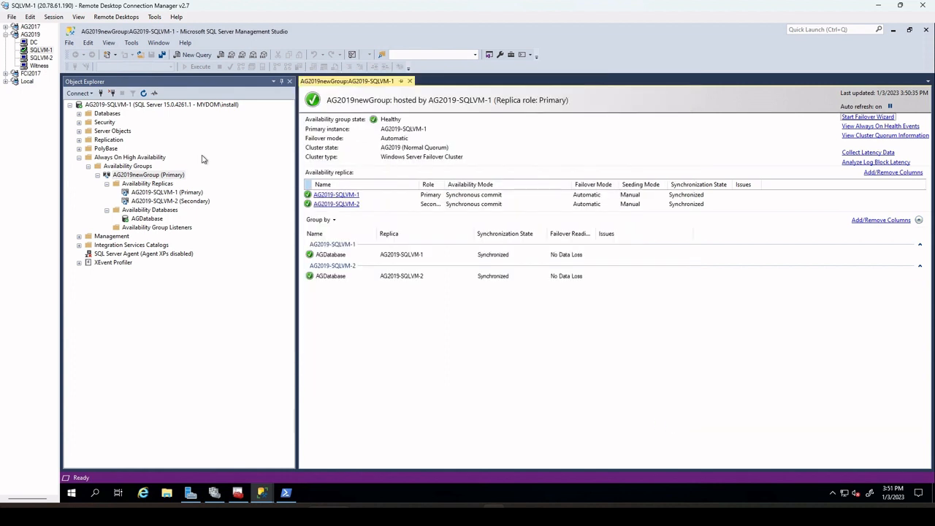
Refresh AG2019newGroup on AG2019-SQLVM-1 and check the roles of both availability replicas
{"action": "right_click", "coordinate": [126, 176]}
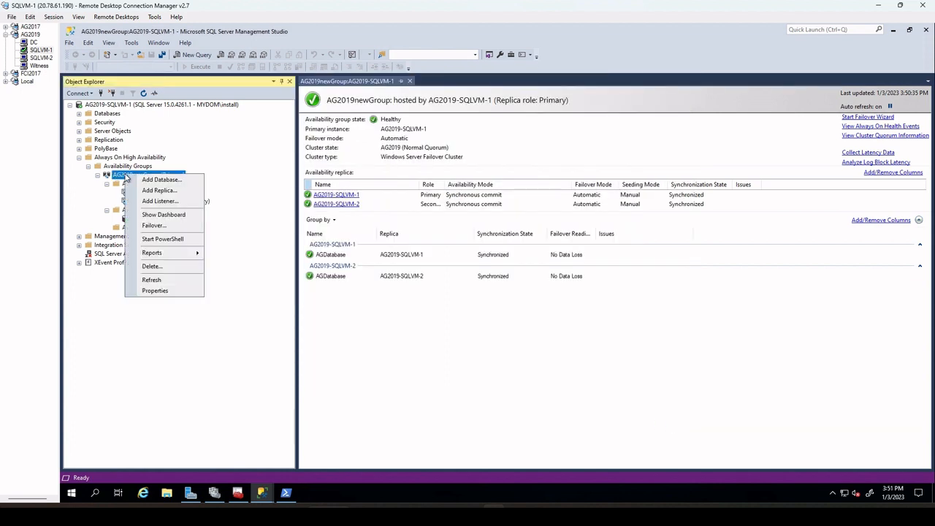
{"action": "left_click", "coordinate": [179, 280]}
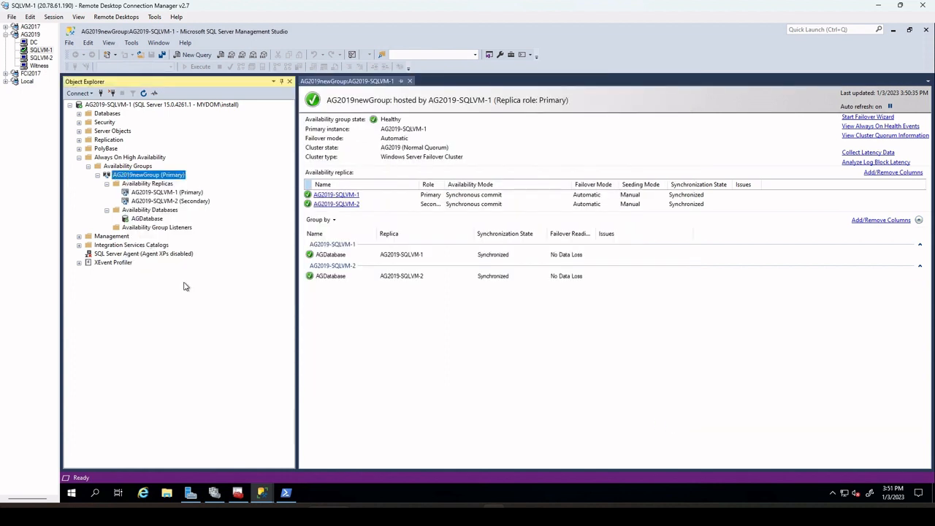
{"action": "double_click", "coordinate": [161, 185]}
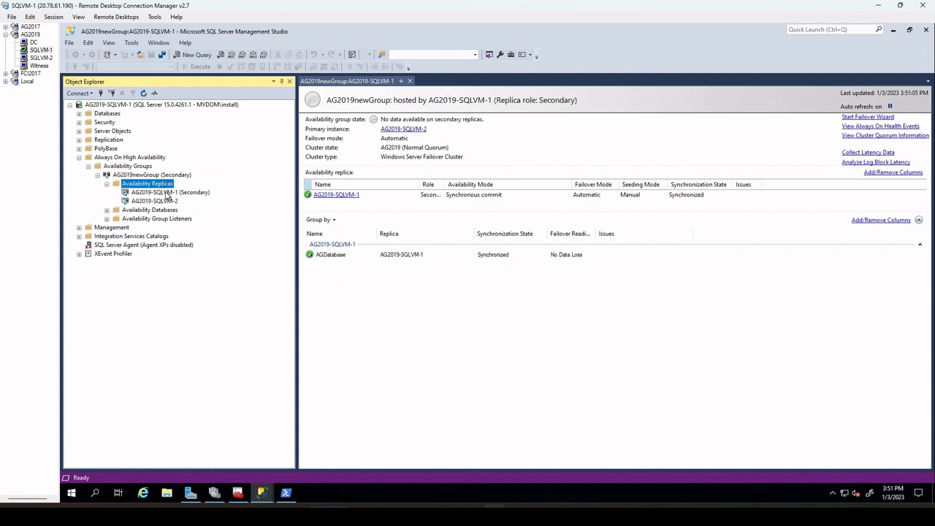
{"action": "left_click", "coordinate": [168, 192]}
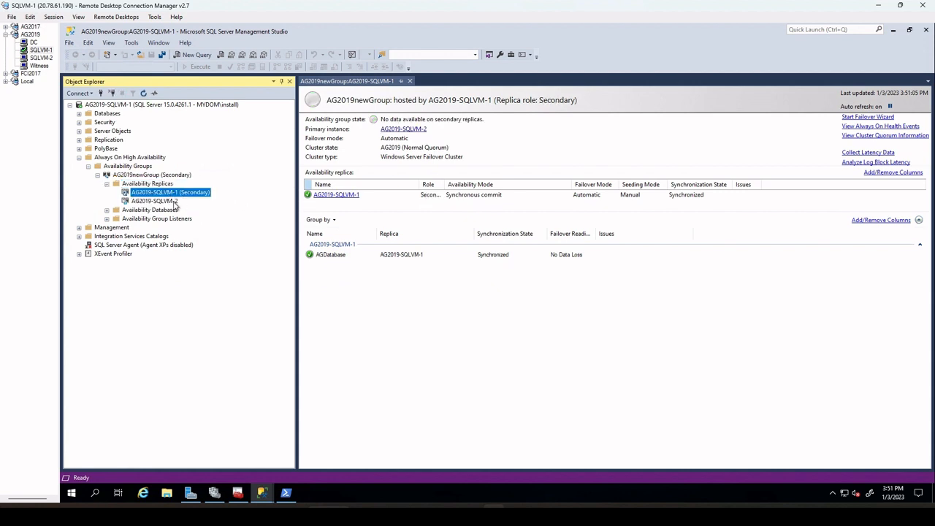
{"action": "left_click", "coordinate": [172, 203]}
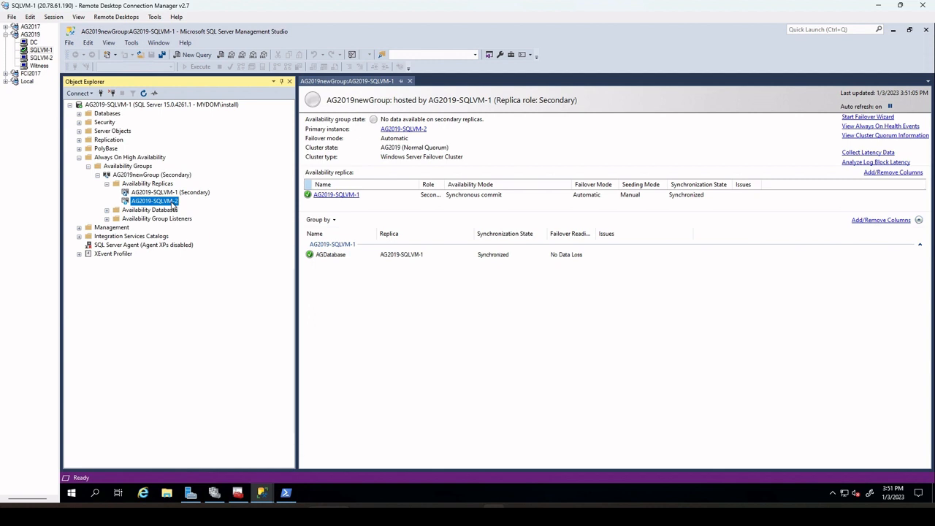